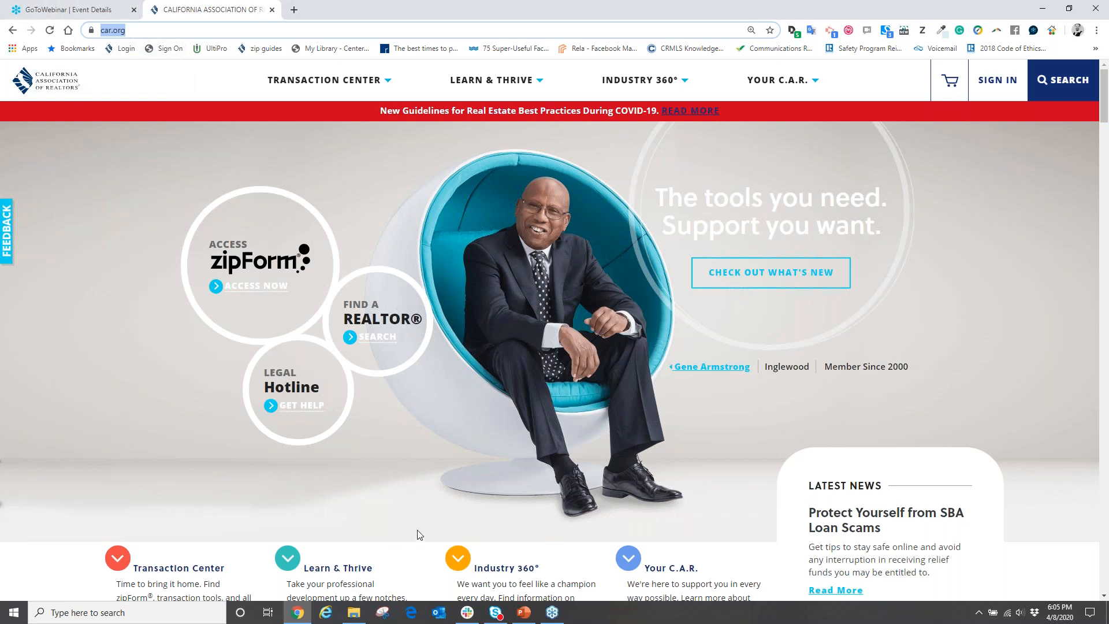
# Go to the car.org Sign In page and start first-time registration through the Register link.
pyautogui.click(938, 35)
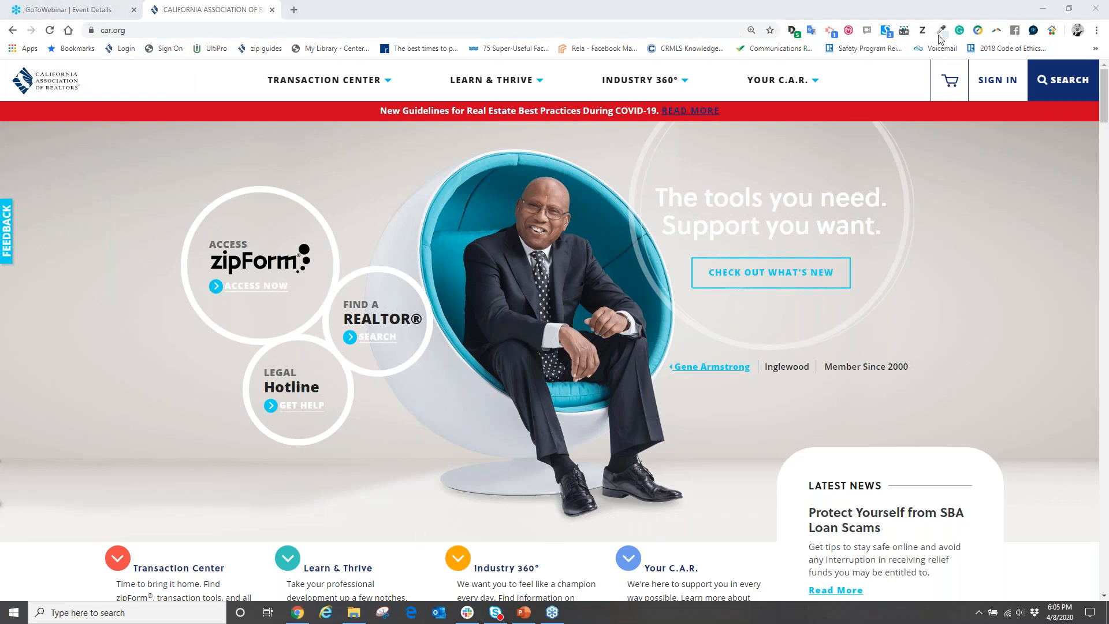
pyautogui.click(948, 168)
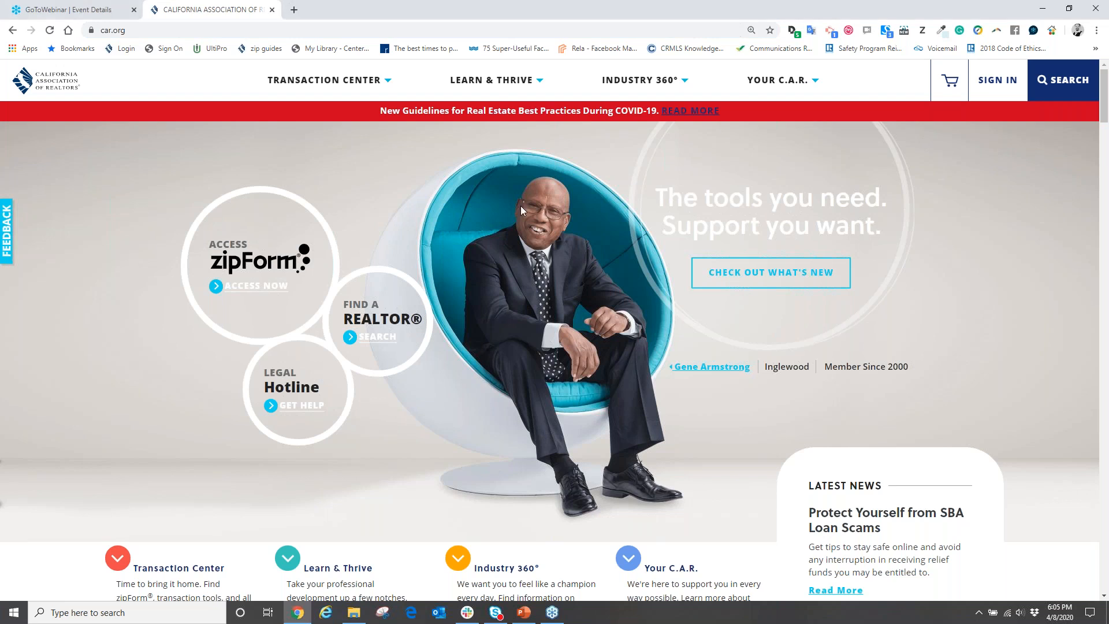
pyautogui.click(997, 83)
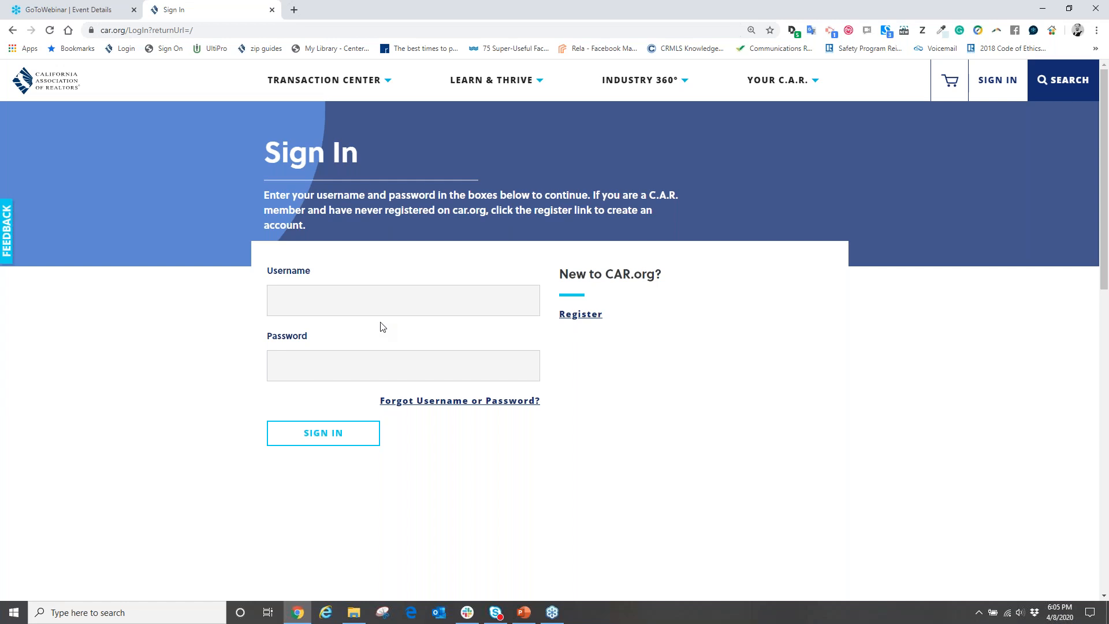
pyautogui.click(1093, 169)
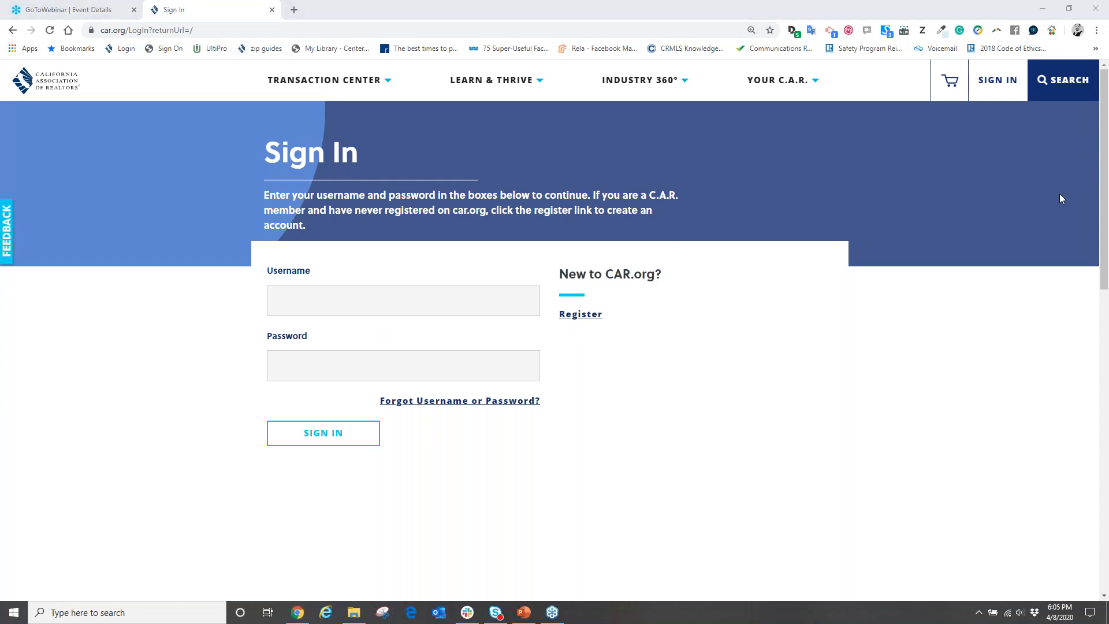
pyautogui.moveTo(612, 301)
pyautogui.mouseDown()
pyautogui.moveTo(543, 309)
pyautogui.moveTo(620, 317)
pyautogui.moveTo(622, 305)
pyautogui.mouseUp()
pyautogui.click(591, 322)
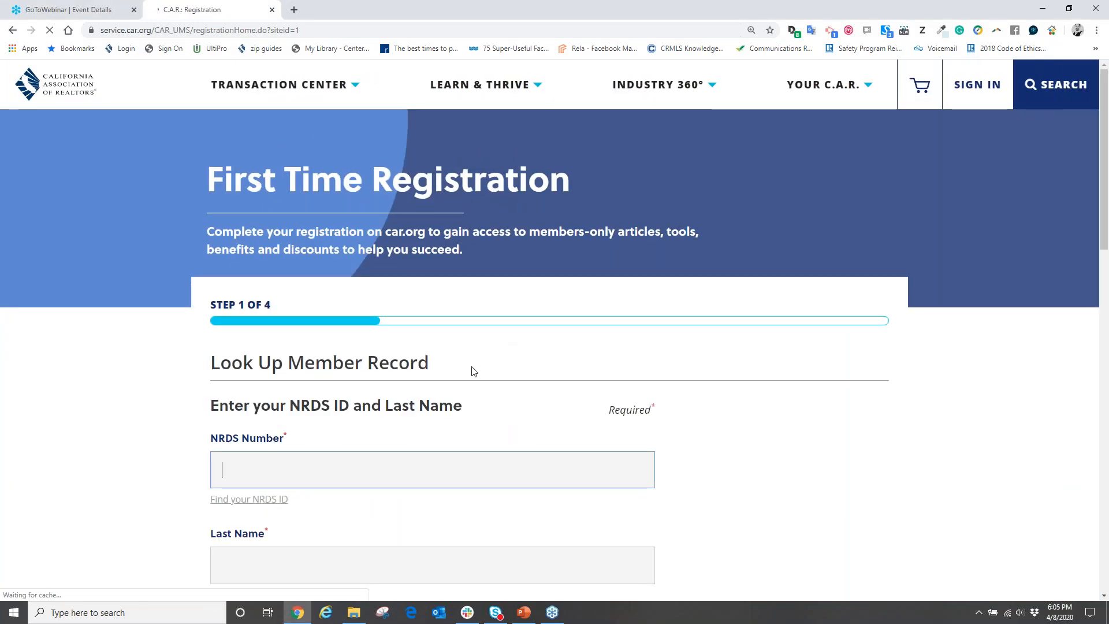
# Enter the member's NRDS number in the lookup form, correcting the mistyped digits.
pyautogui.scroll(-2, 240, 342)
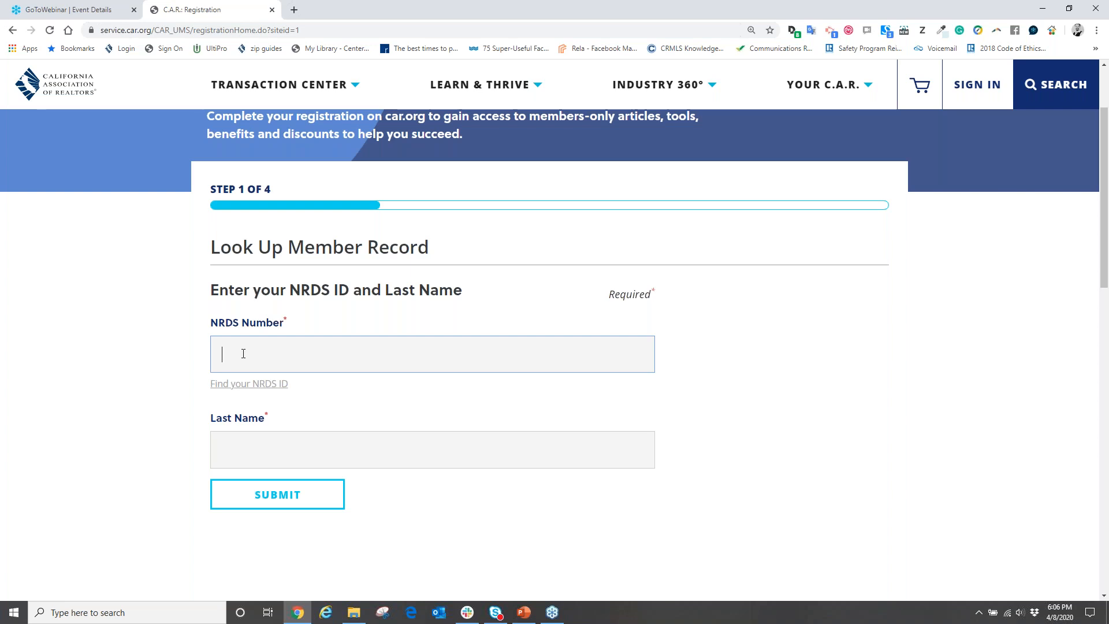
pyautogui.click(1104, 44)
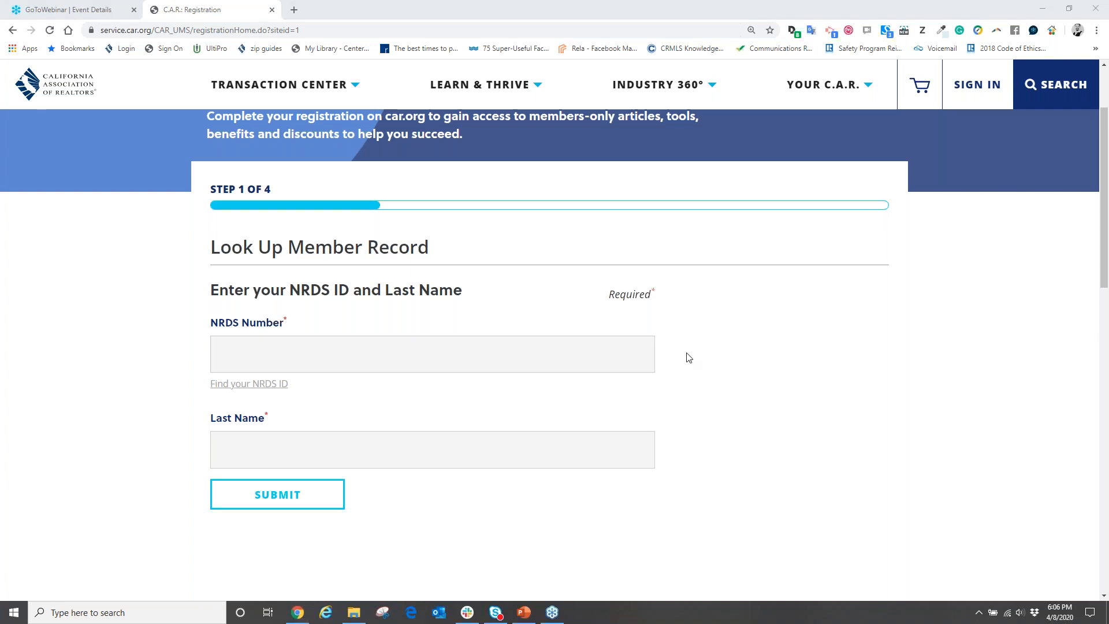
pyautogui.click(338, 350)
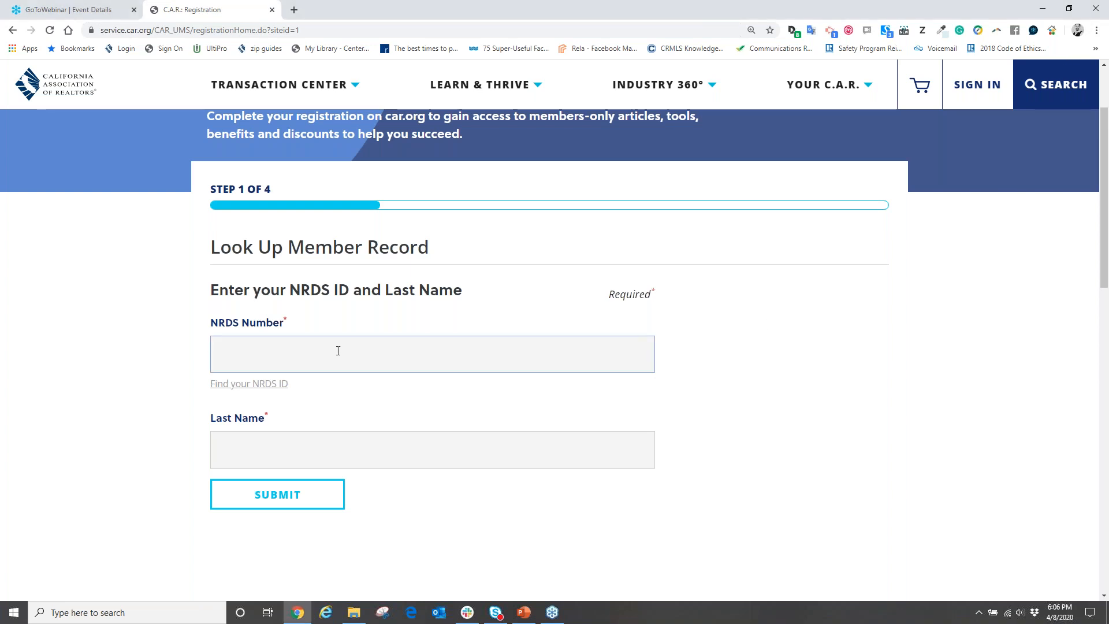
pyautogui.write('193')
pyautogui.moveTo(338, 350); pyautogui.dragTo(190, 372)
pyautogui.hotkey('ctrl', 'a')
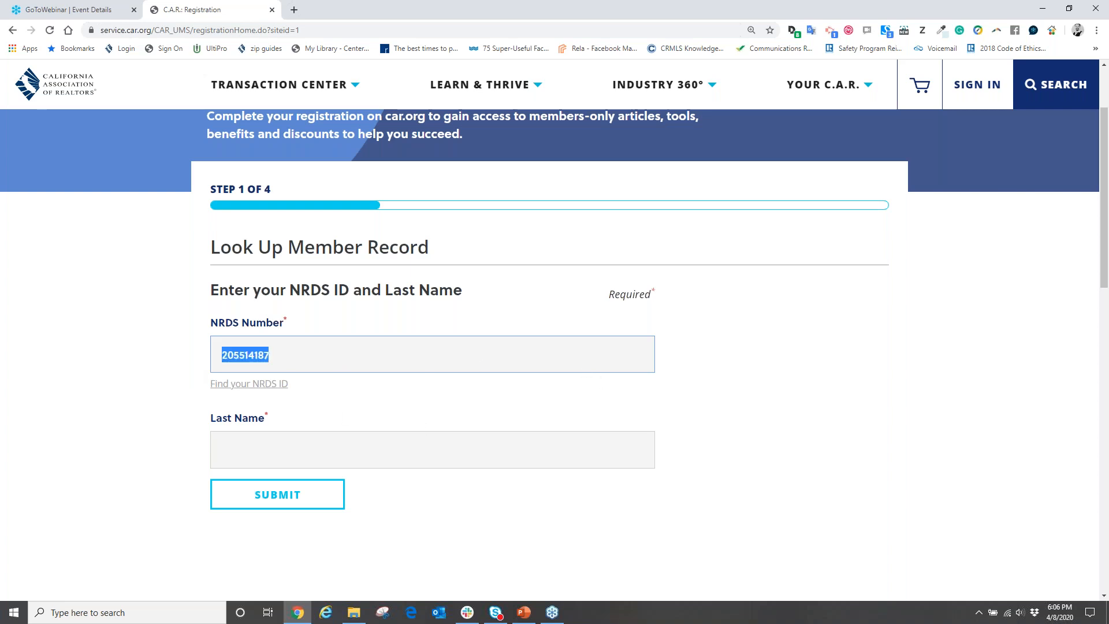
# Fill in the member's last name, then return to the car.org home page through the C.A.R. logo.
pyautogui.click(257, 441)
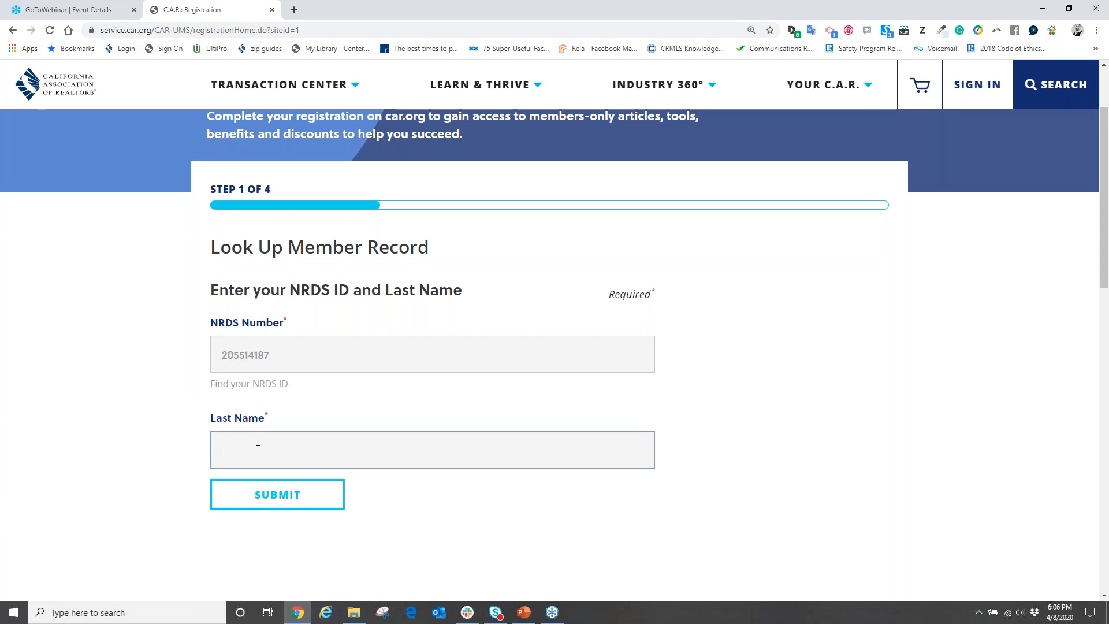
pyautogui.write('bried')
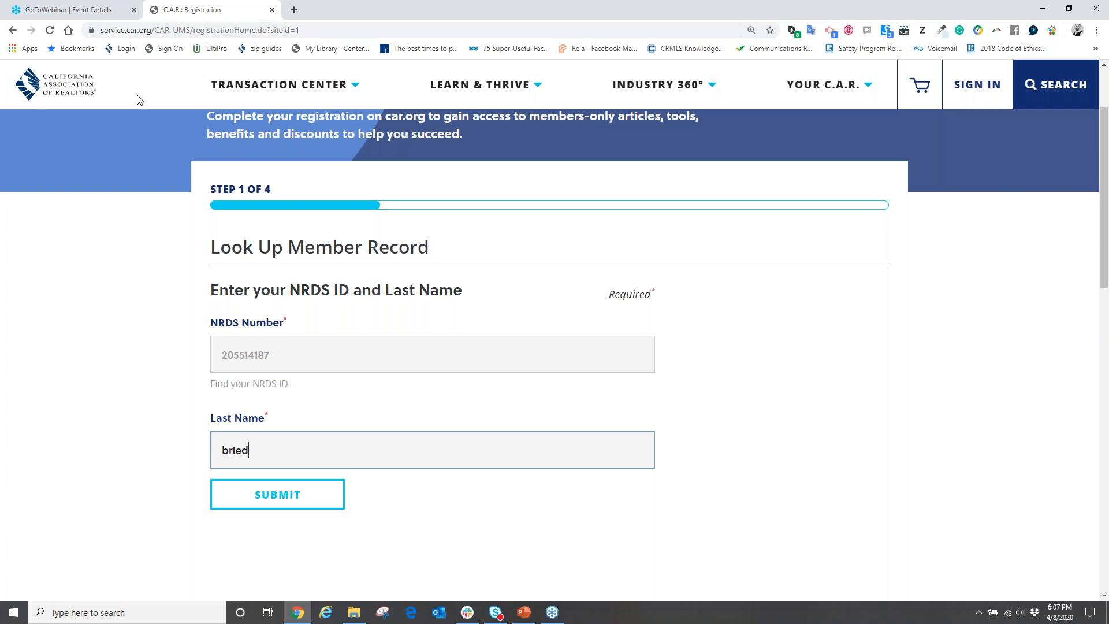
pyautogui.click(66, 91)
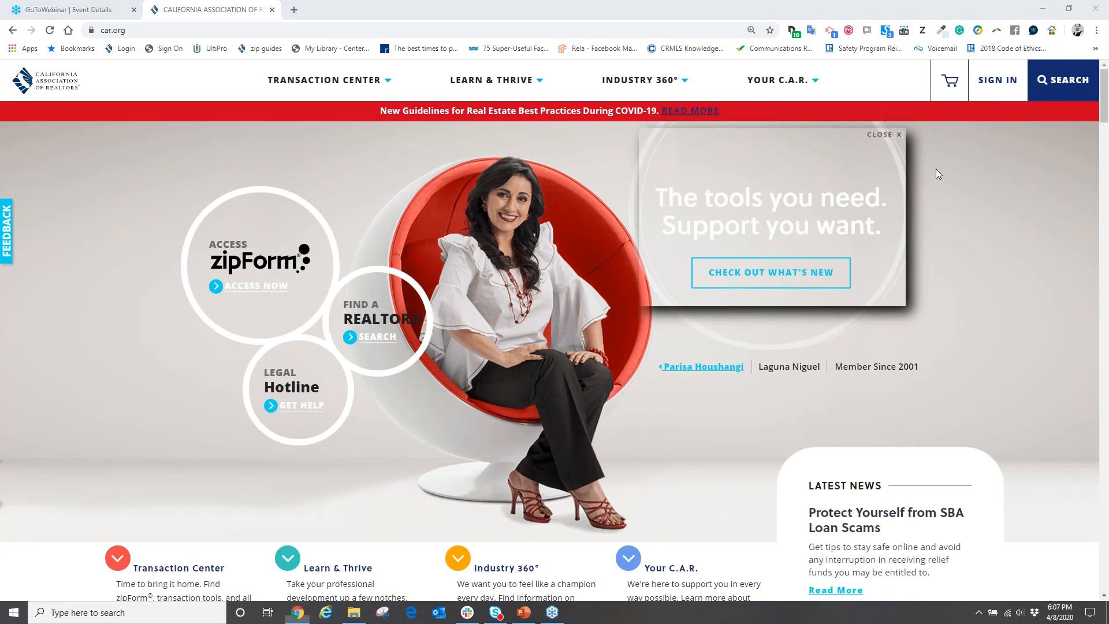
# Open zipForm's ACCESS NOW link and enter the account username and password to sign in.
pyautogui.moveTo(253, 334)
pyautogui.mouseDown()
pyautogui.moveTo(355, 264)
pyautogui.moveTo(292, 201)
pyautogui.moveTo(231, 346)
pyautogui.moveTo(293, 328)
pyautogui.mouseUp()
pyautogui.click(258, 289)
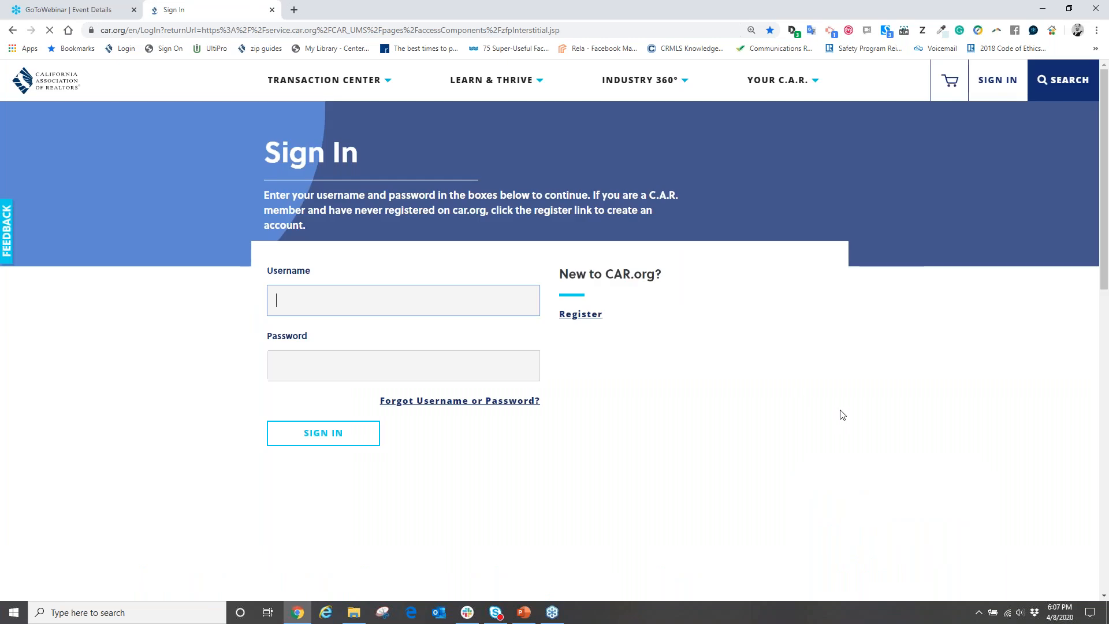
pyautogui.click(331, 299)
pyautogui.press('Tab')
pyautogui.write('*********')
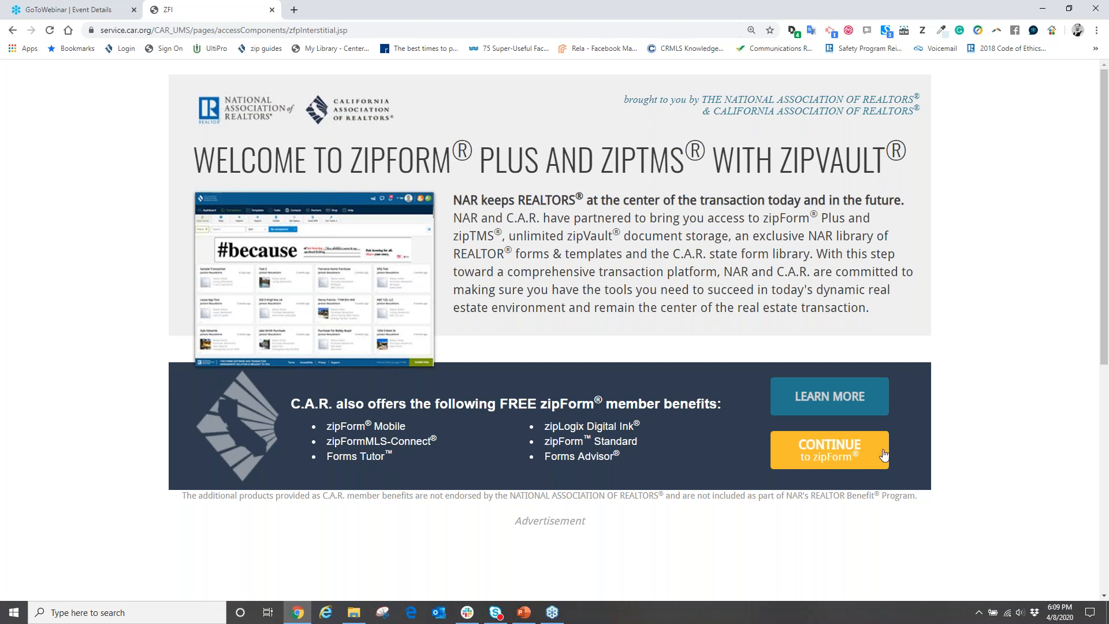
# Continue into zipForm Plus with the yellow CONTINUE to zipForm button.
pyautogui.click(833, 460)
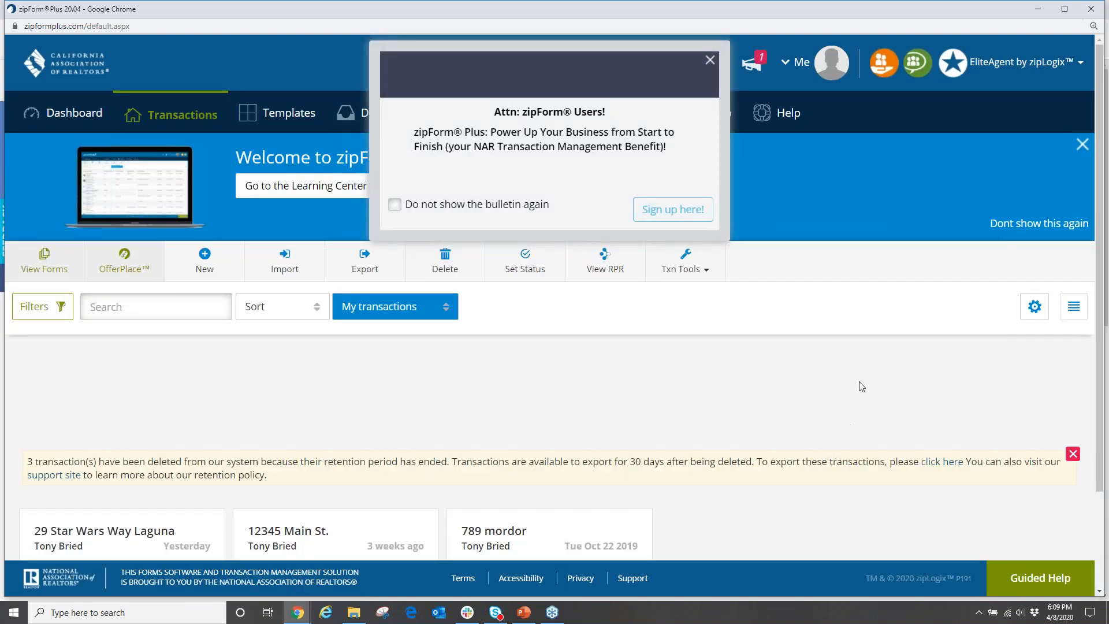
# Dismiss the zipForm Users bulletin, the welcome banner and the deleted-transactions retention notice.
pyautogui.click(711, 60)
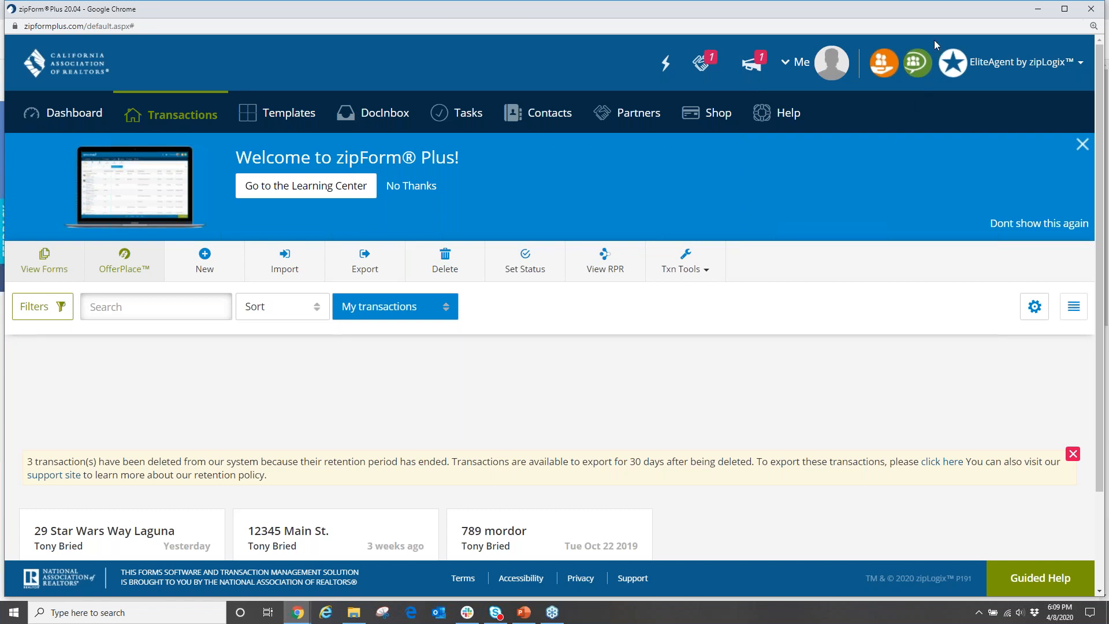
pyautogui.click(1082, 144)
pyautogui.click(1073, 346)
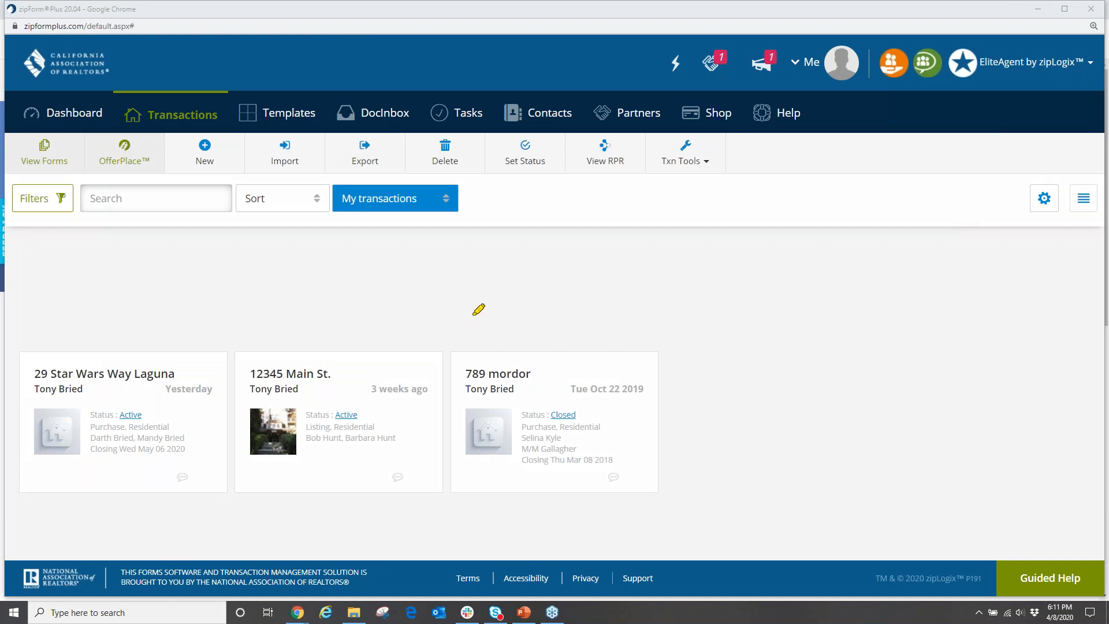
# Bring up the New Transaction options from the Transactions page toolbar.
pyautogui.click(488, 286)
pyautogui.moveTo(239, 177)
pyautogui.mouseDown()
pyautogui.moveTo(250, 152)
pyautogui.moveTo(217, 129)
pyautogui.moveTo(174, 146)
pyautogui.moveTo(231, 174)
pyautogui.moveTo(253, 165)
pyautogui.mouseUp()
pyautogui.click(205, 151)
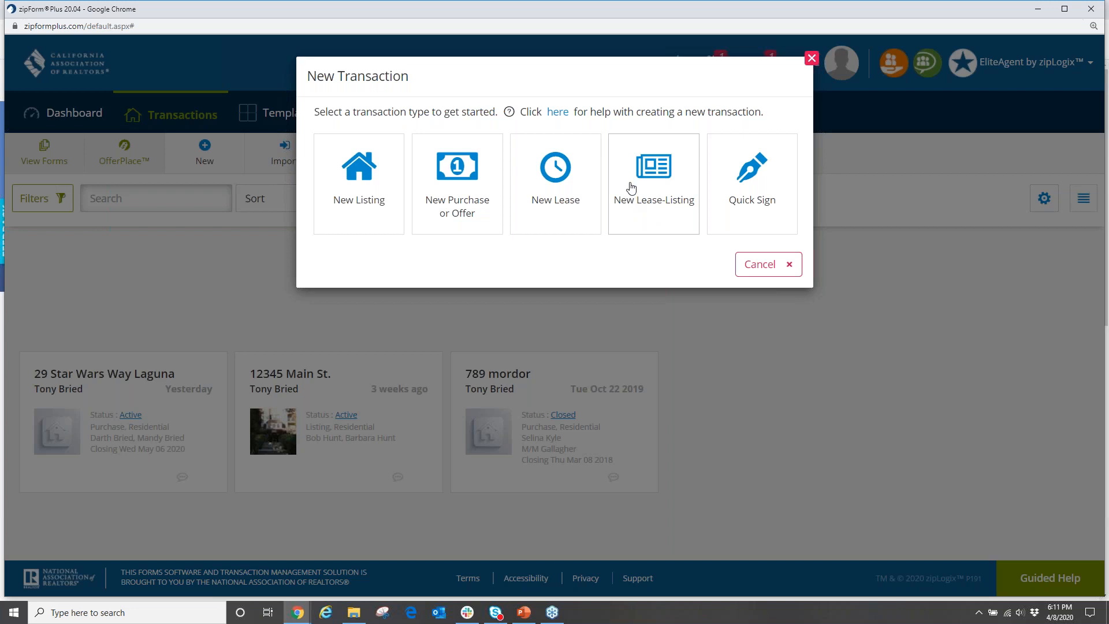
# Start a purchase transaction named with the client's name plus '123 Main st offer'.
pyautogui.click(456, 188)
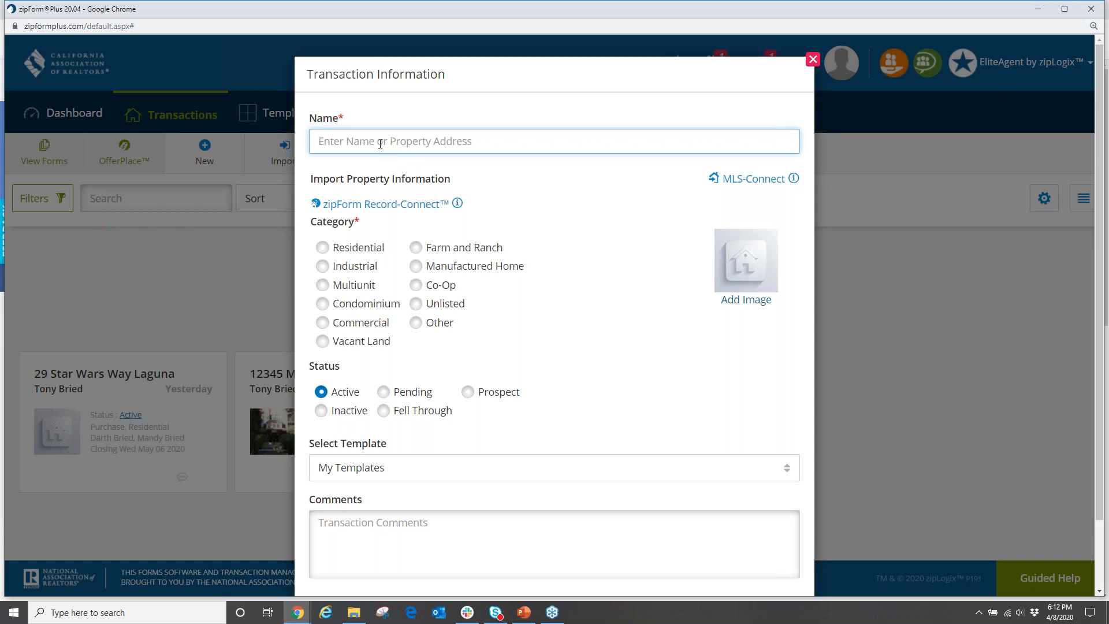
pyautogui.write('John Smit')
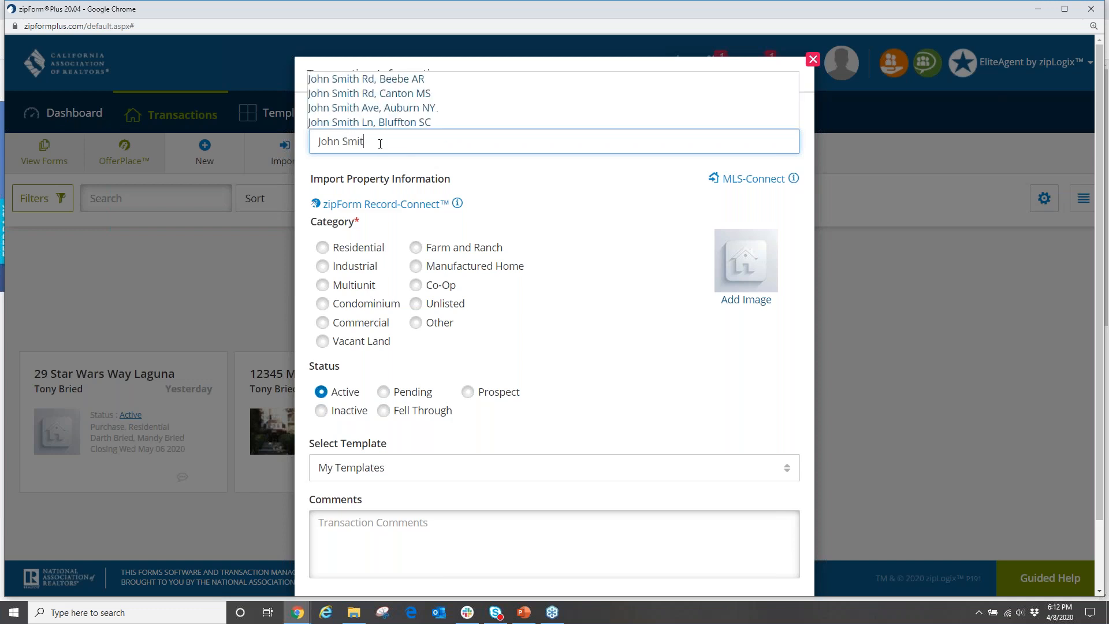
pyautogui.write('h')
pyautogui.click(407, 158)
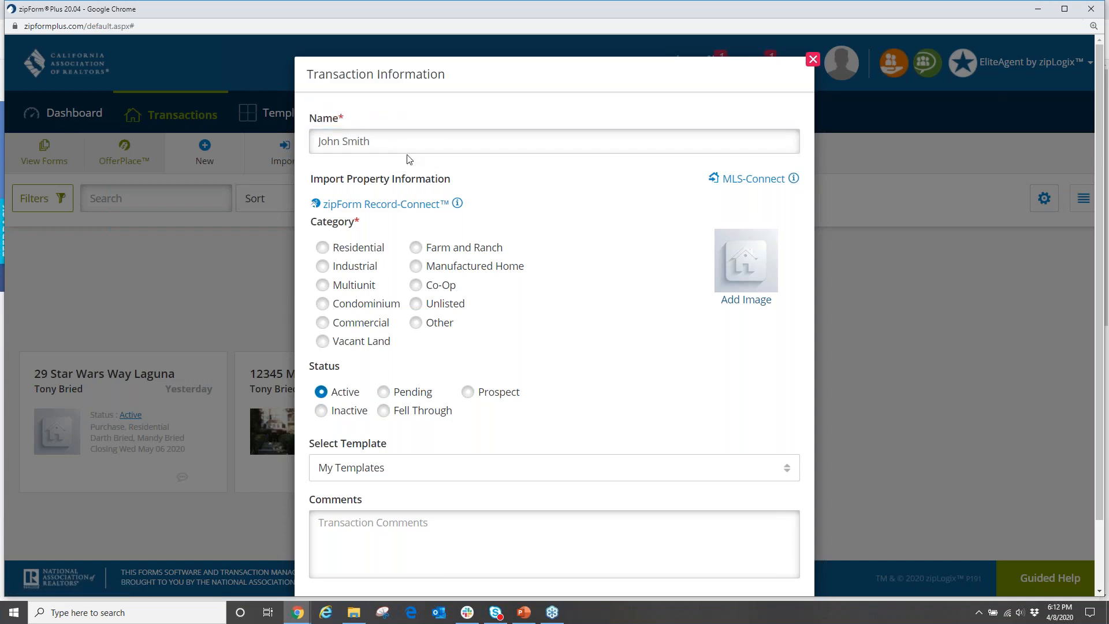
pyautogui.moveTo(402, 144); pyautogui.dragTo(173, 114)
pyautogui.write('12')
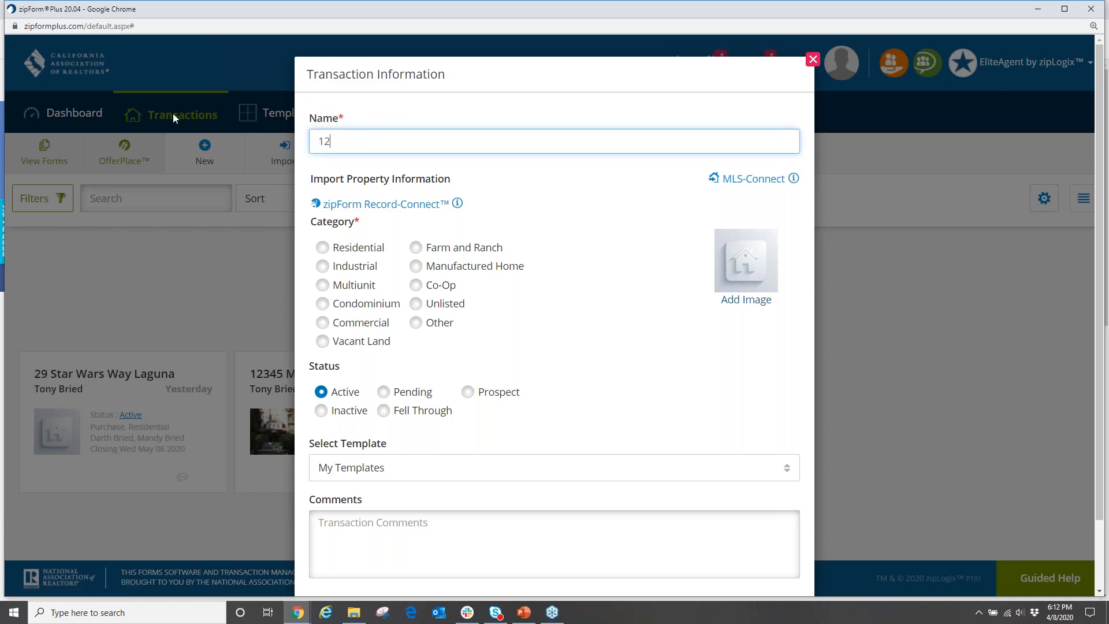
pyautogui.write('3 Main St.')
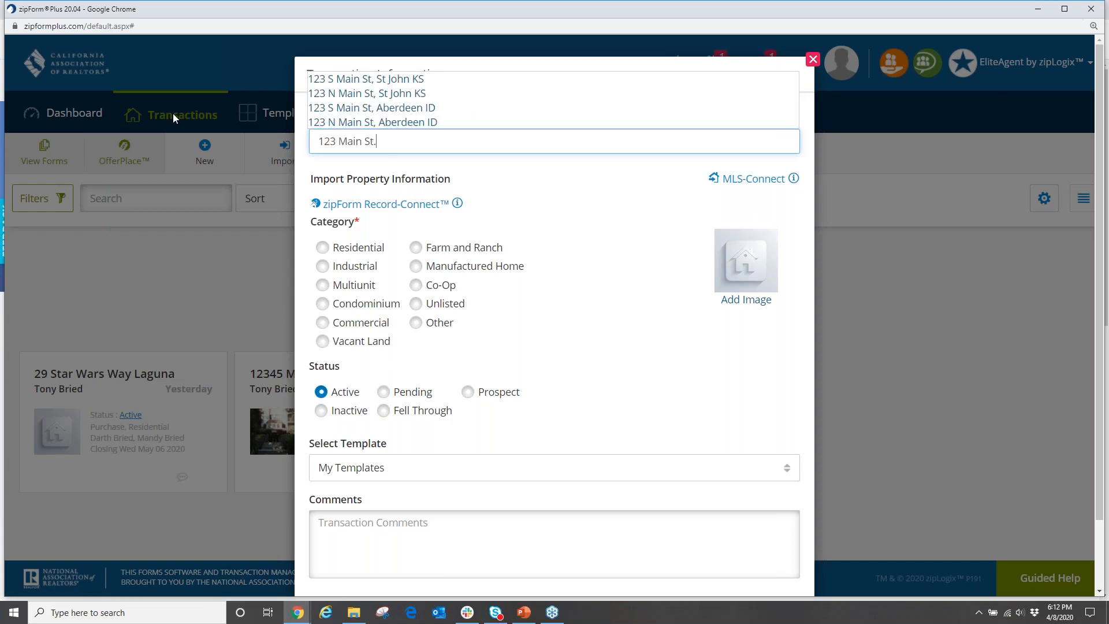
pyautogui.press('BackSpace')
pyautogui.press('BackSpace')
pyautogui.press('BackSpace')
pyautogui.press('BackSpace')
pyautogui.press('BackSpace')
pyautogui.press('BackSpace')
pyautogui.press('BackSpace')
pyautogui.press('BackSpace')
pyautogui.press('BackSpace')
pyautogui.press('BackSpace')
pyautogui.press('BackSpace')
pyautogui.press('BackSpace')
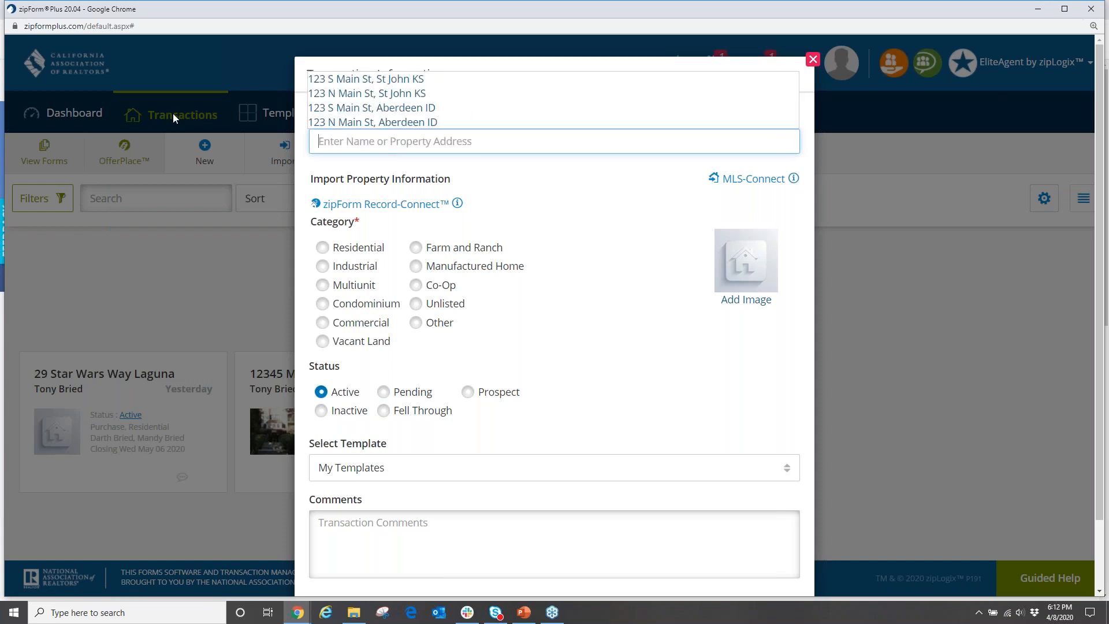
pyautogui.write('John')
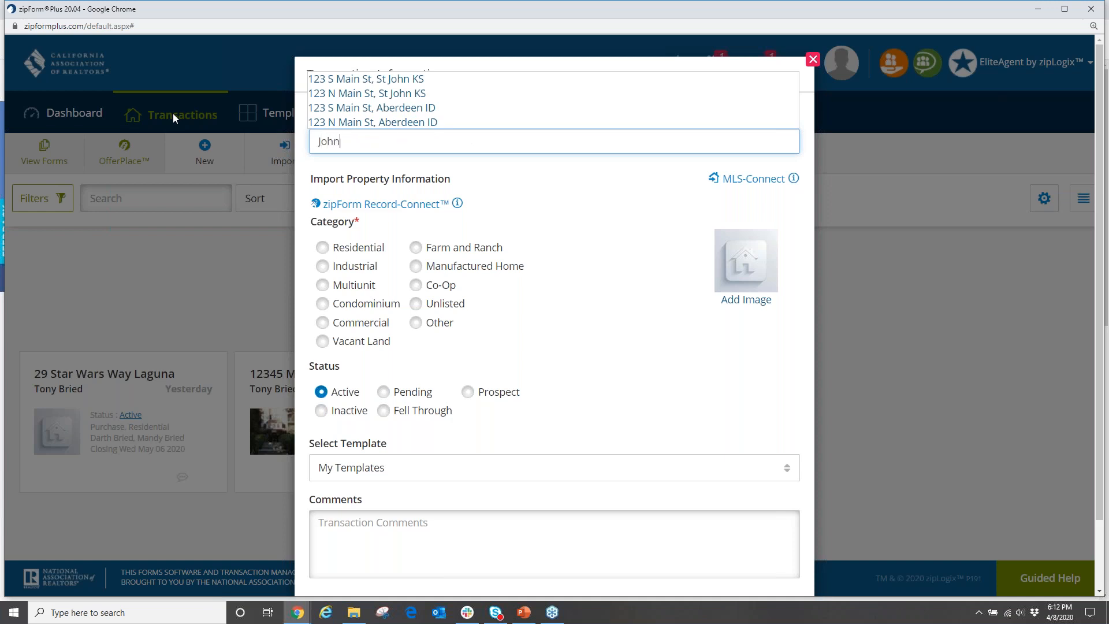
pyautogui.write(' Smith ')
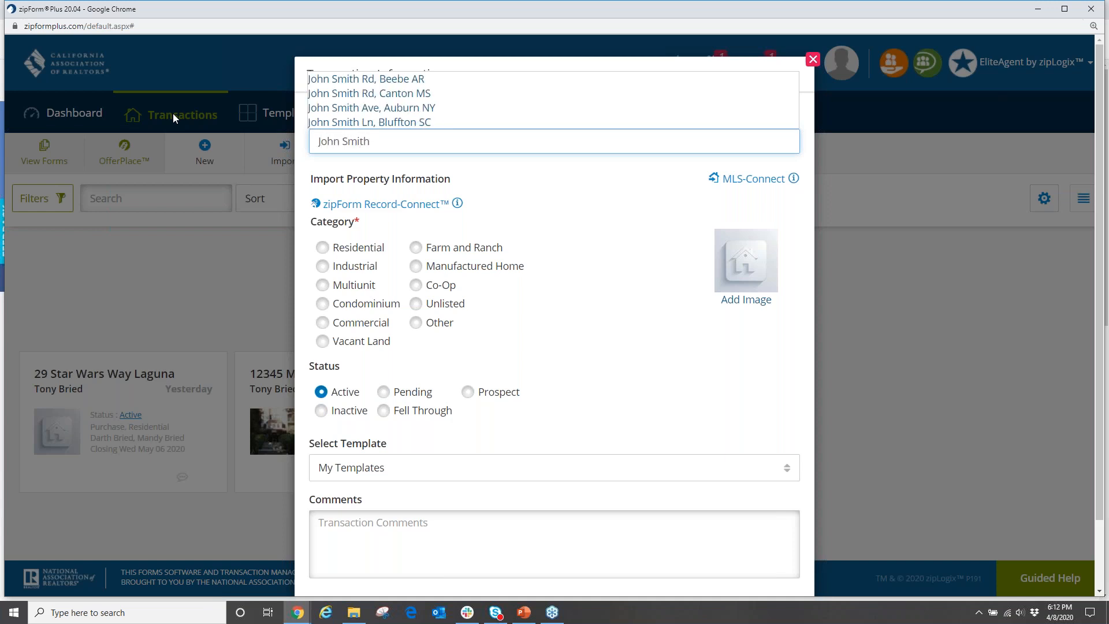
pyautogui.write('123 Main st offer')
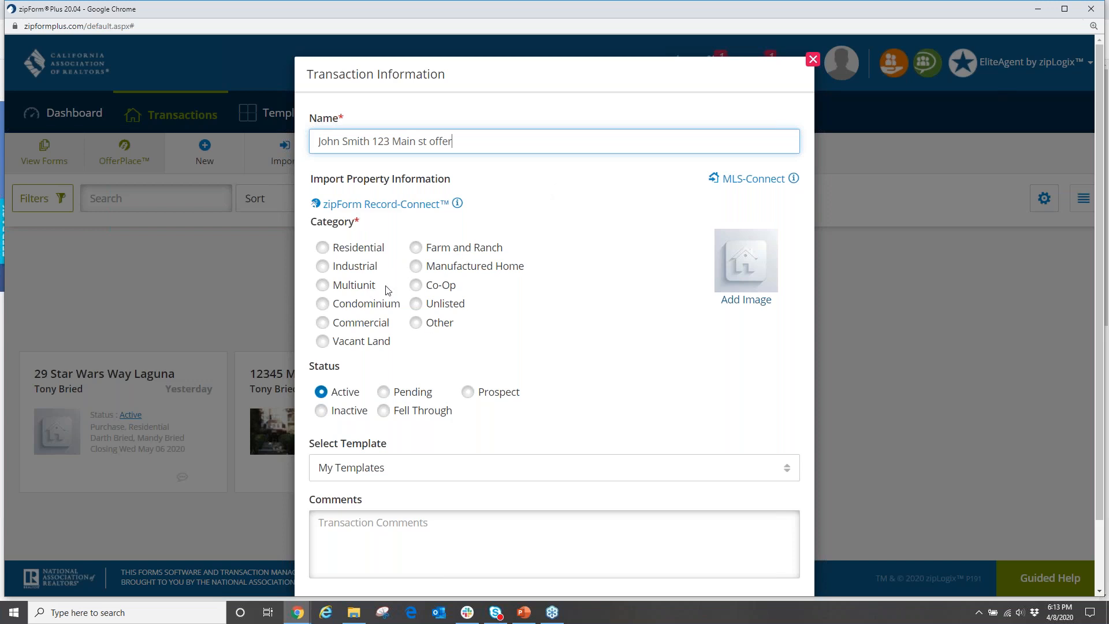
# Set the transaction category to Residential and save it.
pyautogui.click(323, 248)
pyautogui.scroll(-2, 656, 306)
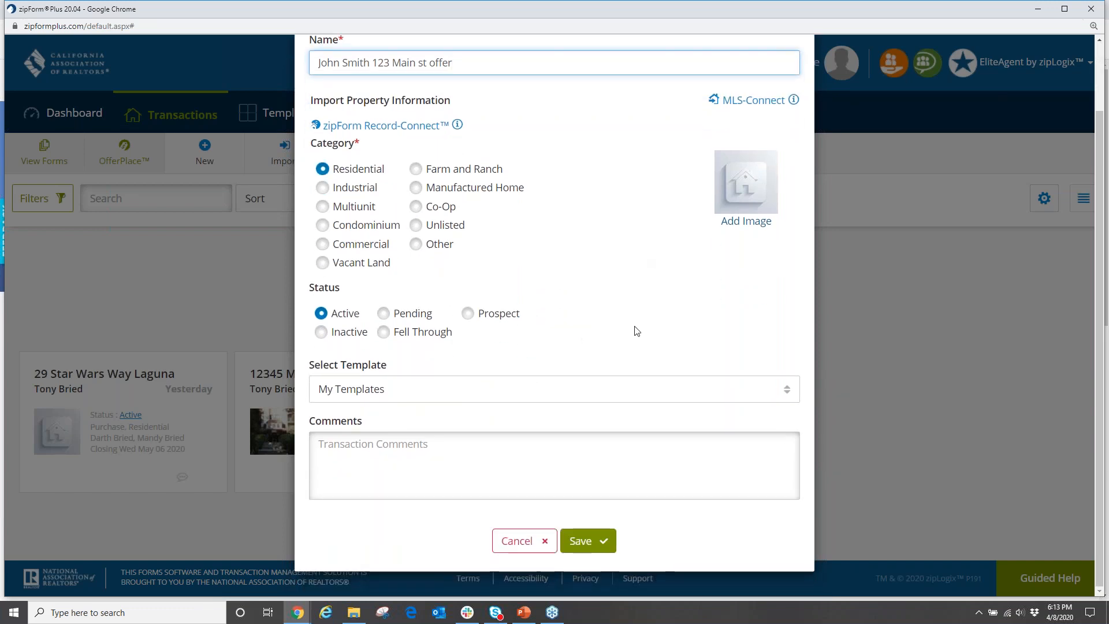
pyautogui.click(589, 541)
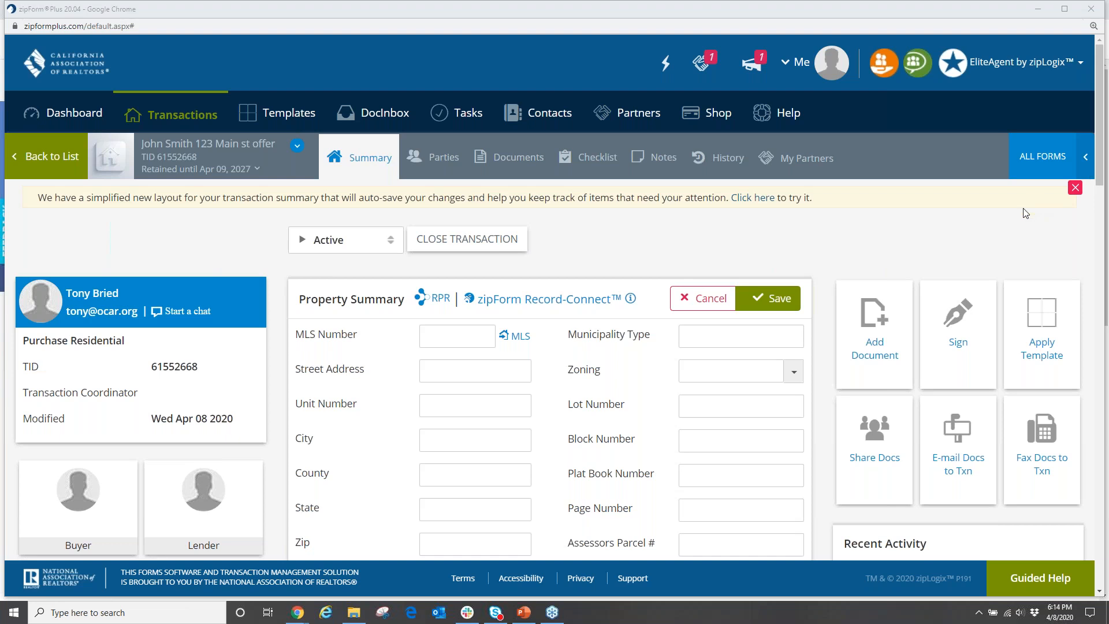
# Dismiss the overlay so the new transaction's Summary page is shown.
pyautogui.moveTo(996, 132)
pyautogui.mouseDown()
pyautogui.moveTo(1021, 199)
pyautogui.moveTo(1094, 169)
pyautogui.moveTo(1083, 127)
pyautogui.moveTo(1018, 119)
pyautogui.moveTo(993, 137)
pyautogui.mouseUp()
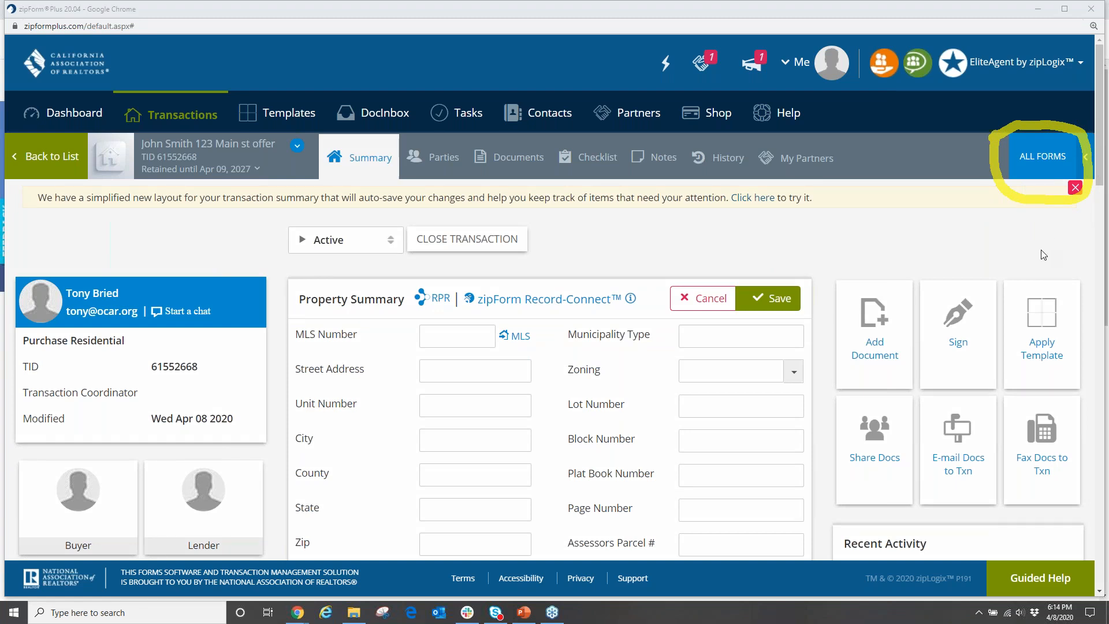
pyautogui.press('Escape')
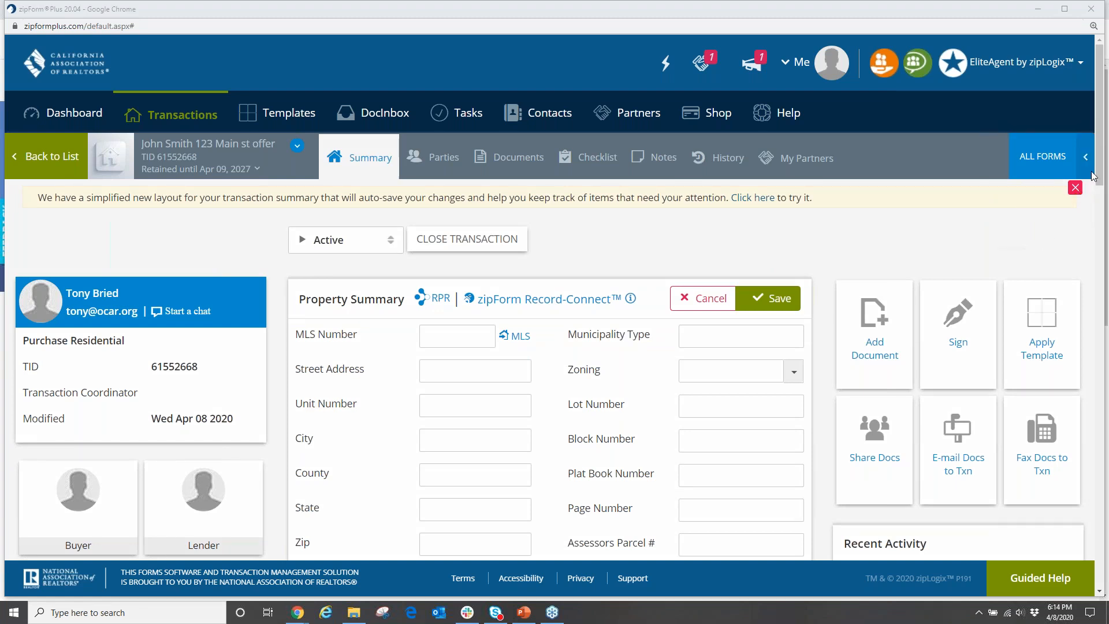
# Open the form libraries under ALL FORMS and add the .Cover Sheet form to the documents.
pyautogui.click(1033, 165)
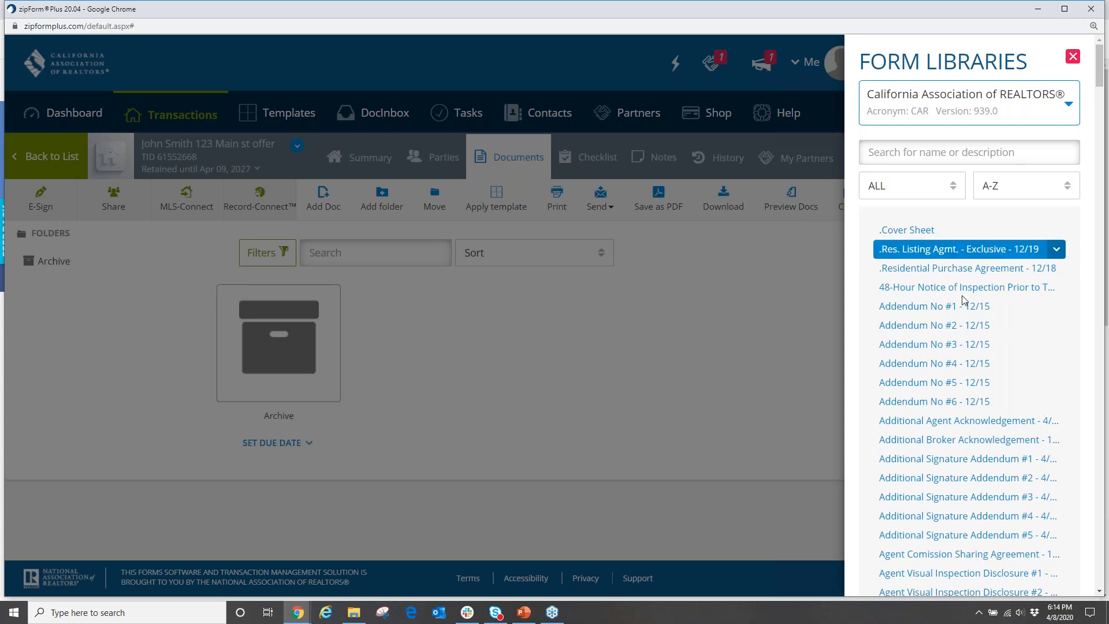
pyautogui.click(913, 234)
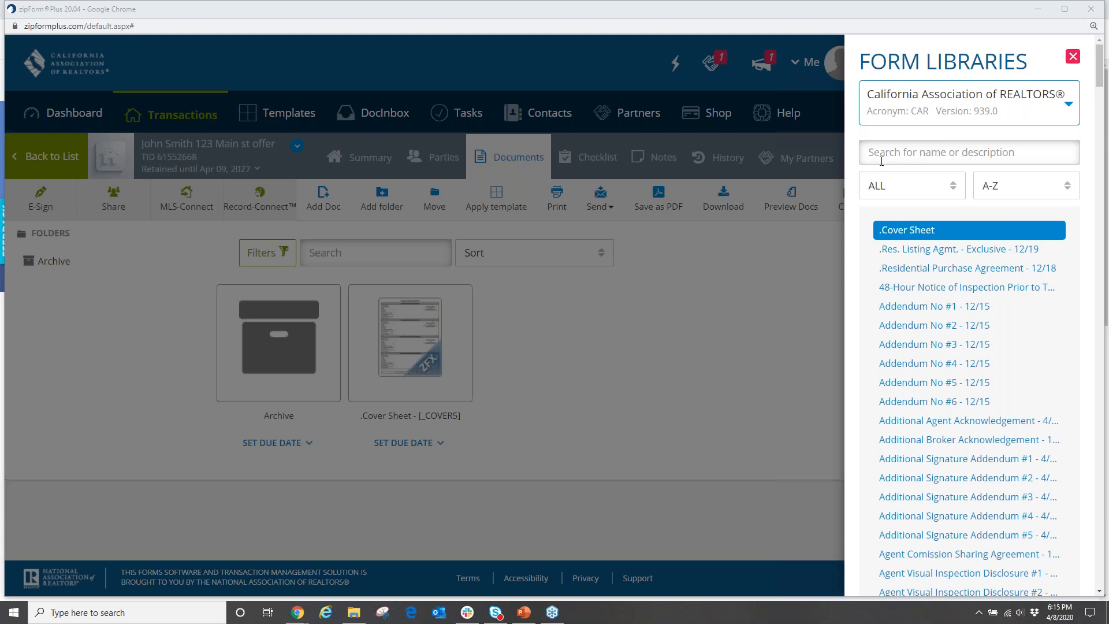
# Search the form library for 'rpa' and add Residential Purchase Agreement - 12/18.
pyautogui.click(923, 151)
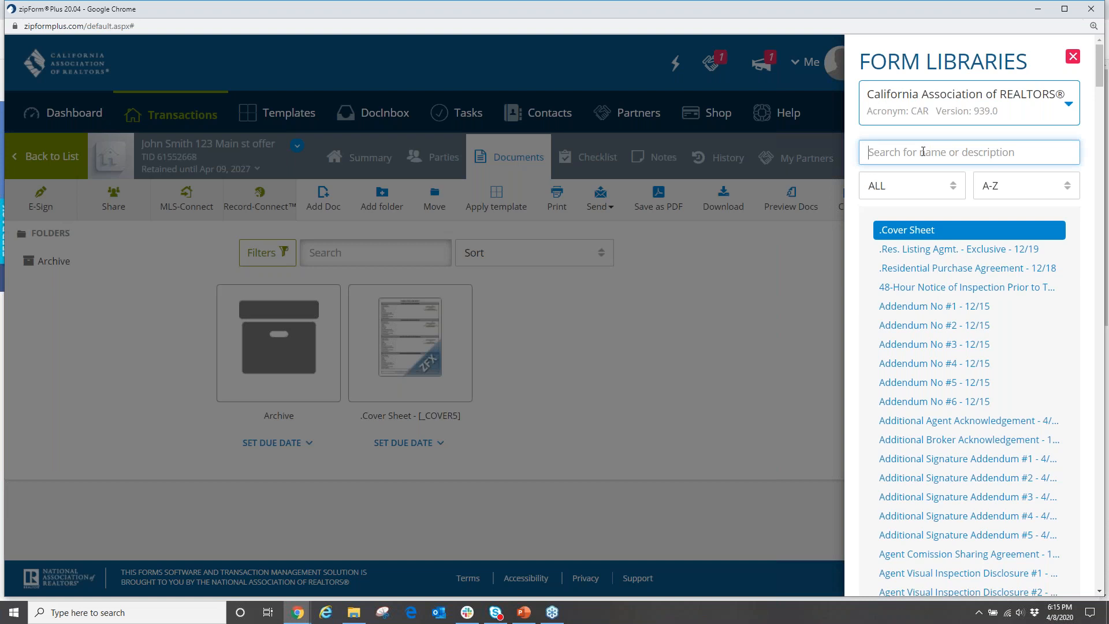
pyautogui.write('rpa')
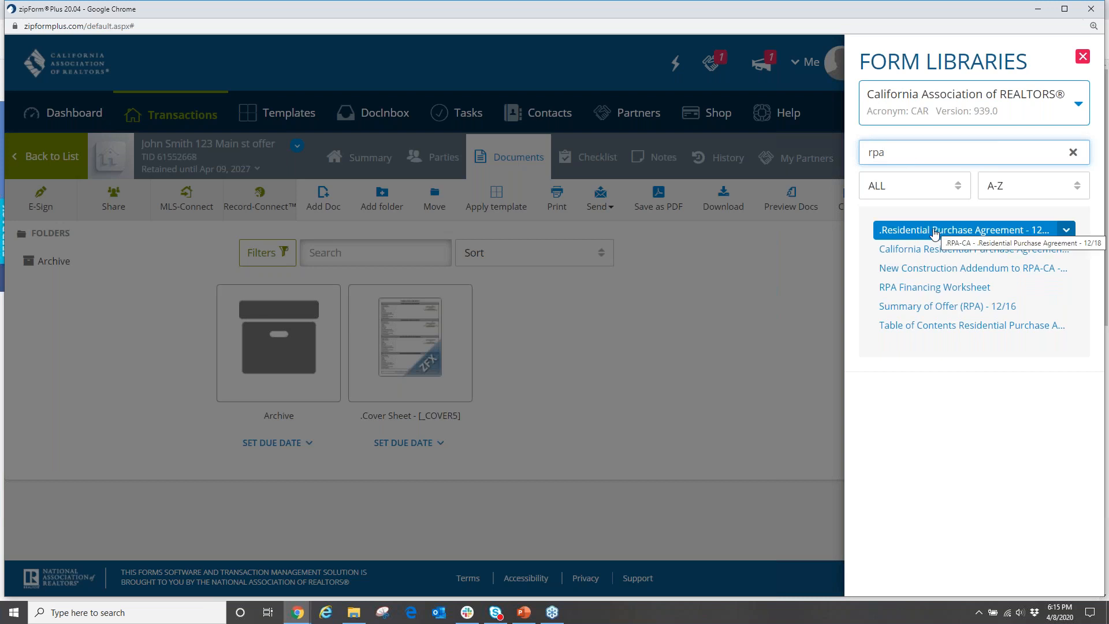
pyautogui.click(968, 230)
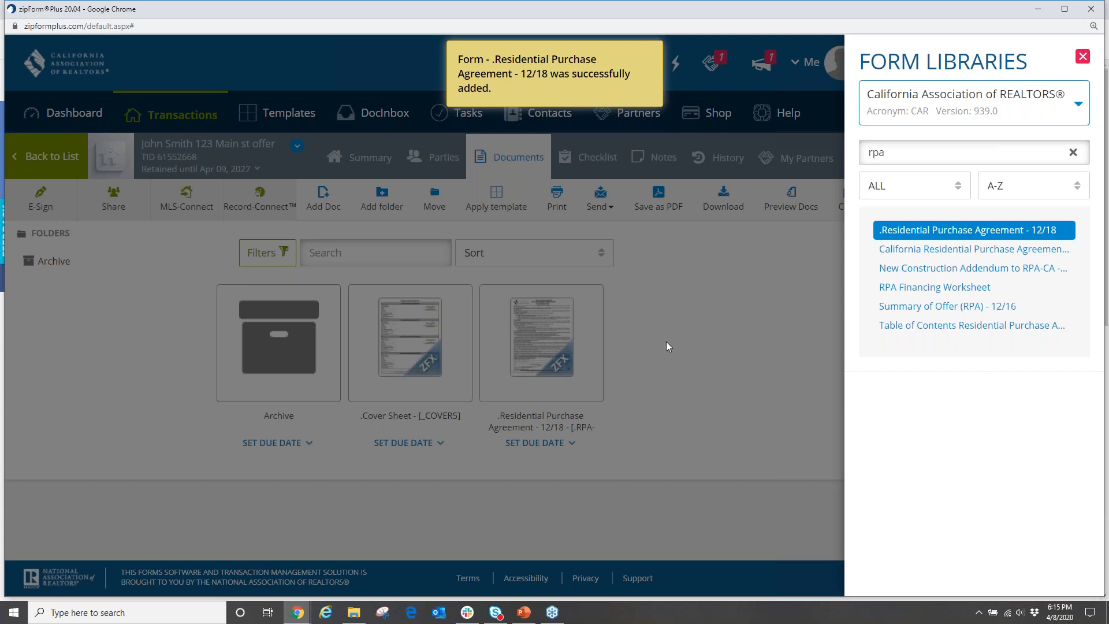
# Search for 'disclosure' and add Agent Visual Inspection Disclosure #1.
pyautogui.moveTo(903, 152); pyautogui.dragTo(820, 164)
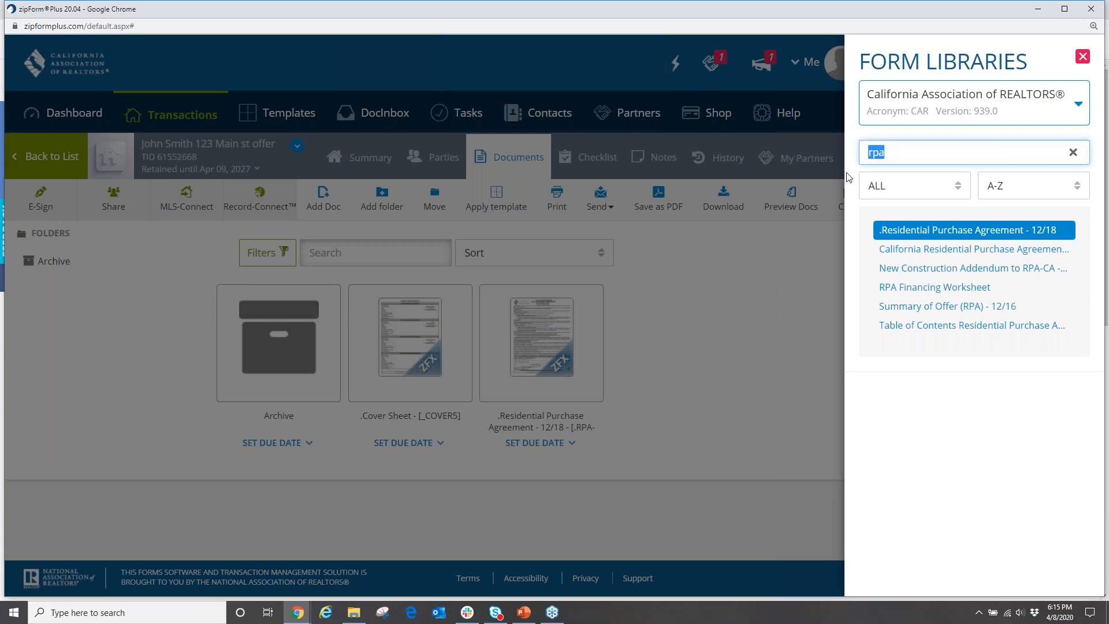
pyautogui.write('disclosure')
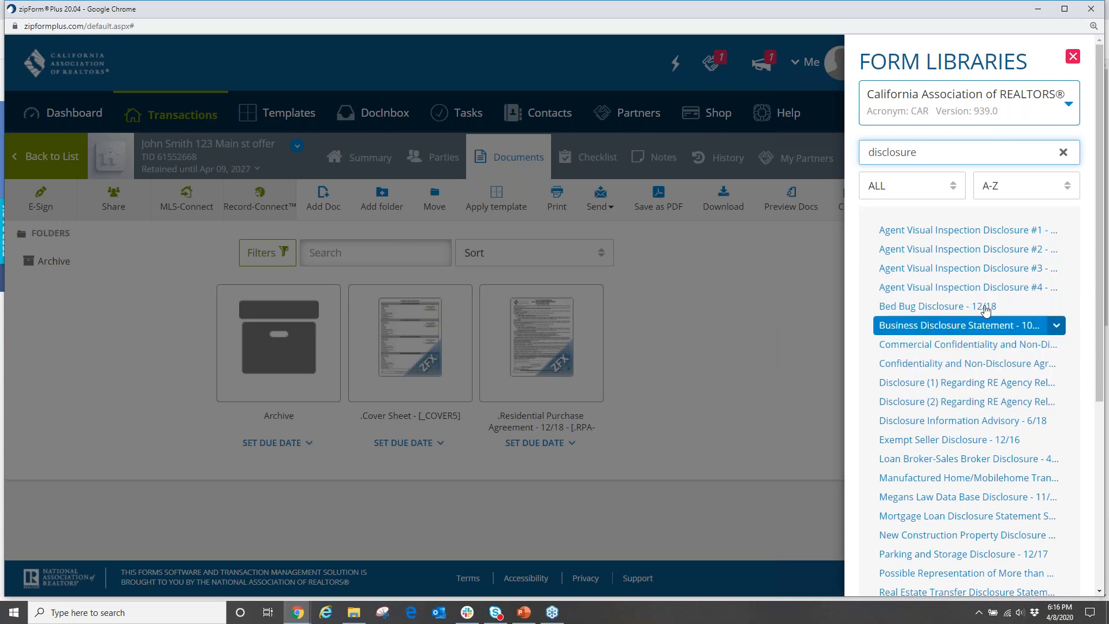
pyautogui.click(956, 230)
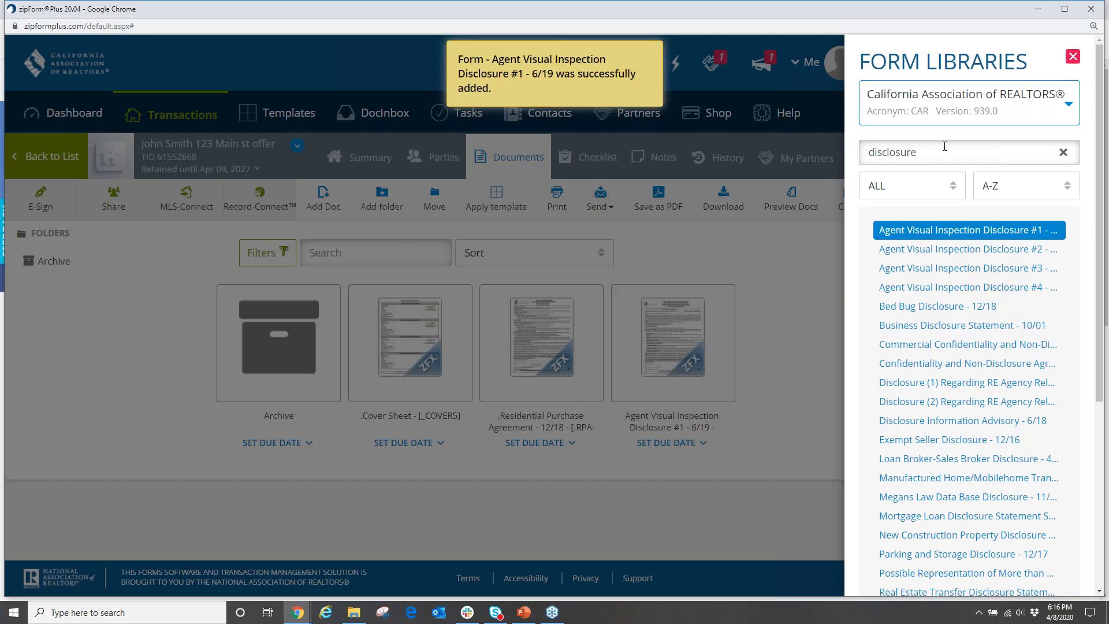
pyautogui.doubleClick(892, 152)
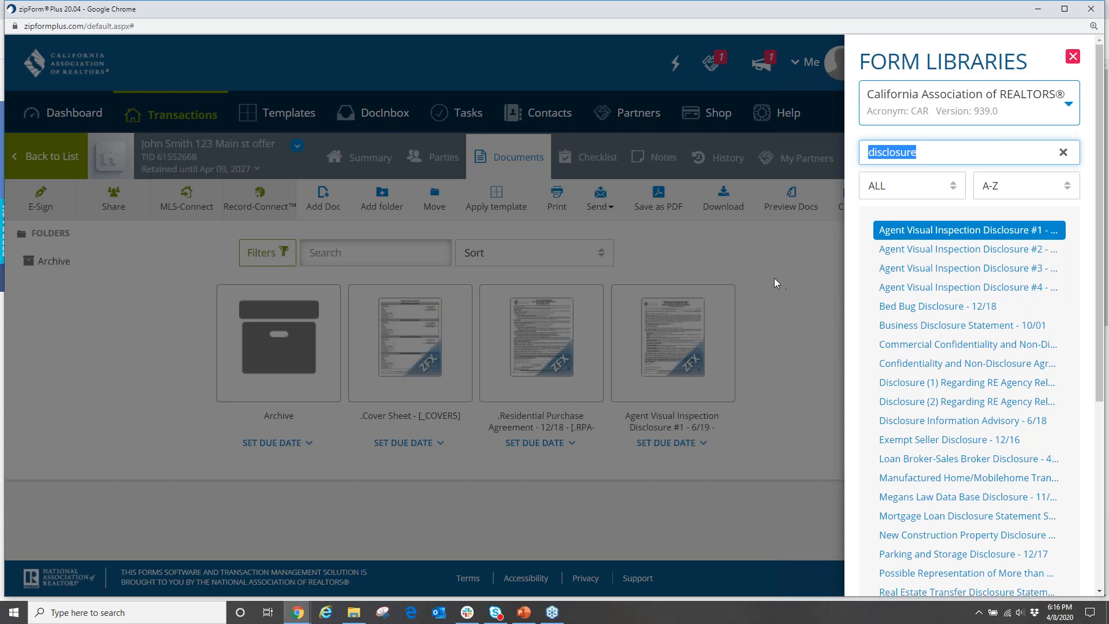
# Close the form library, scroll through the Residential Purchase Agreement, then go back to Documents.
pyautogui.click(546, 349)
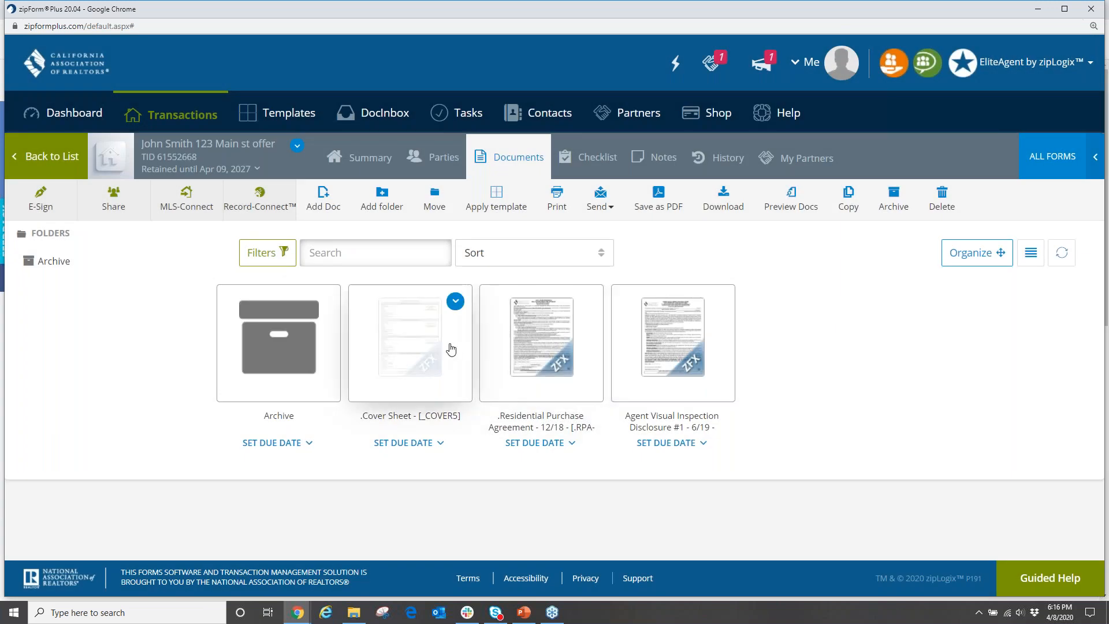
pyautogui.click(543, 344)
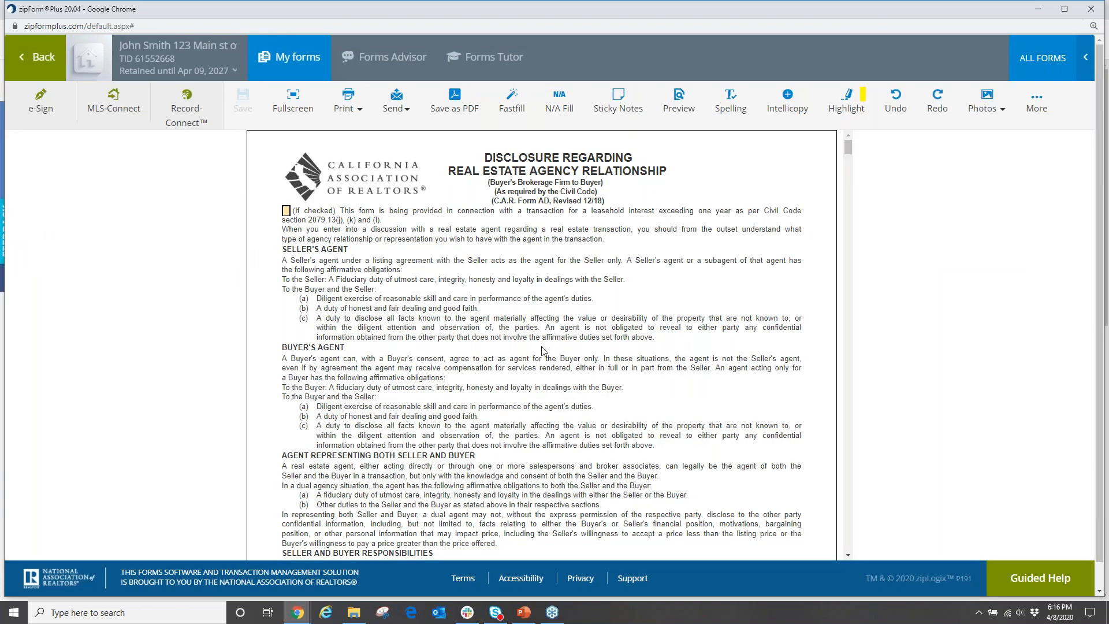
pyautogui.scroll(-12, 525, 359)
pyautogui.scroll(-1, 525, 374)
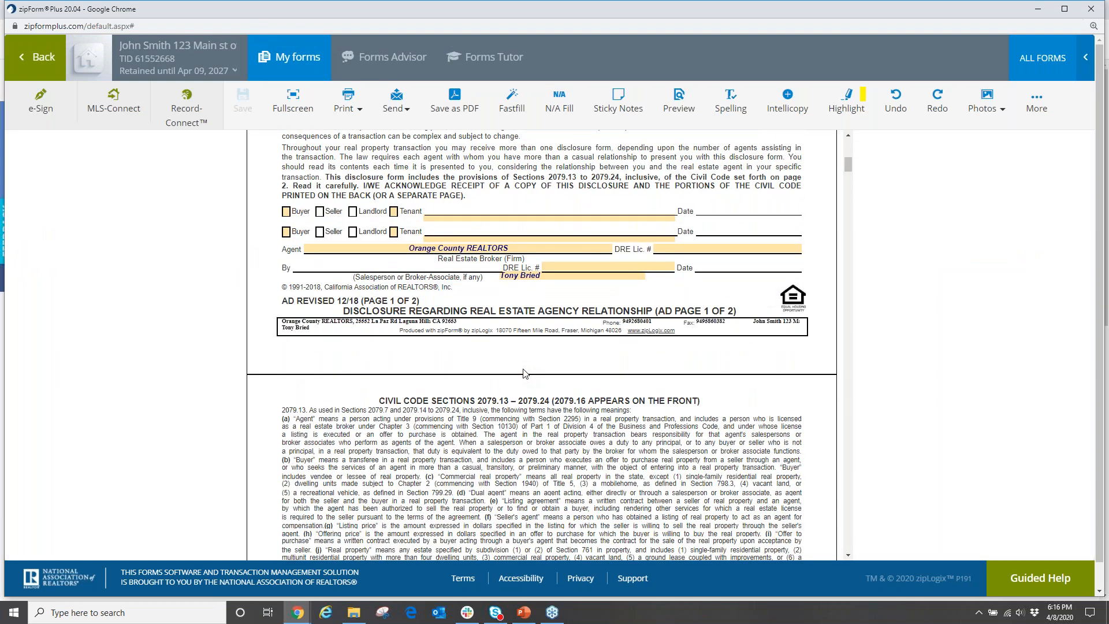
pyautogui.scroll(6, 245, 203)
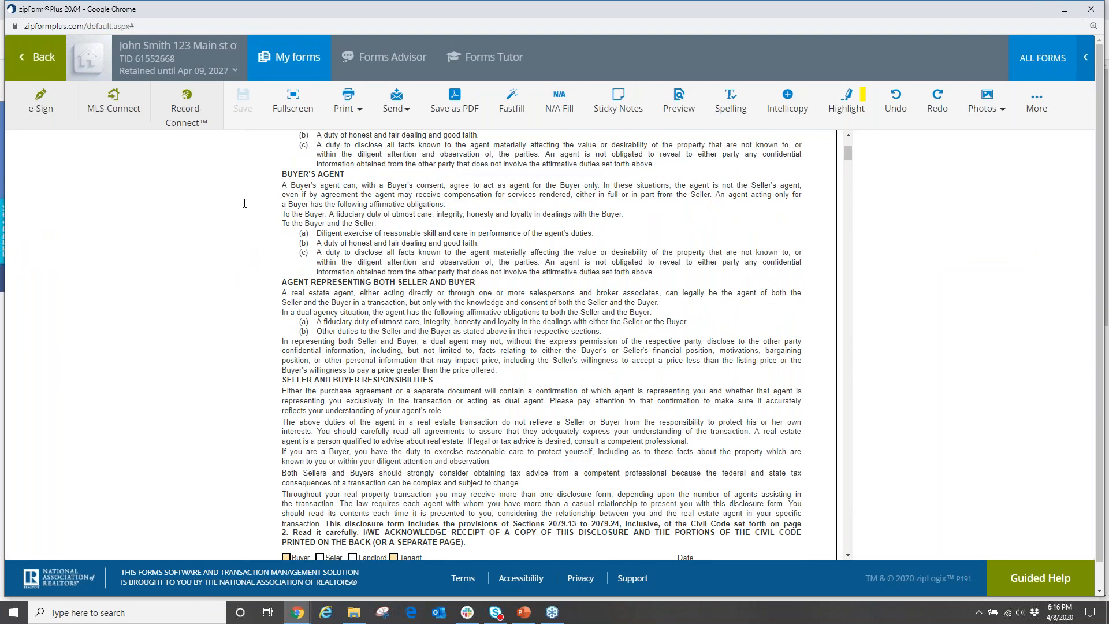
pyautogui.click(38, 56)
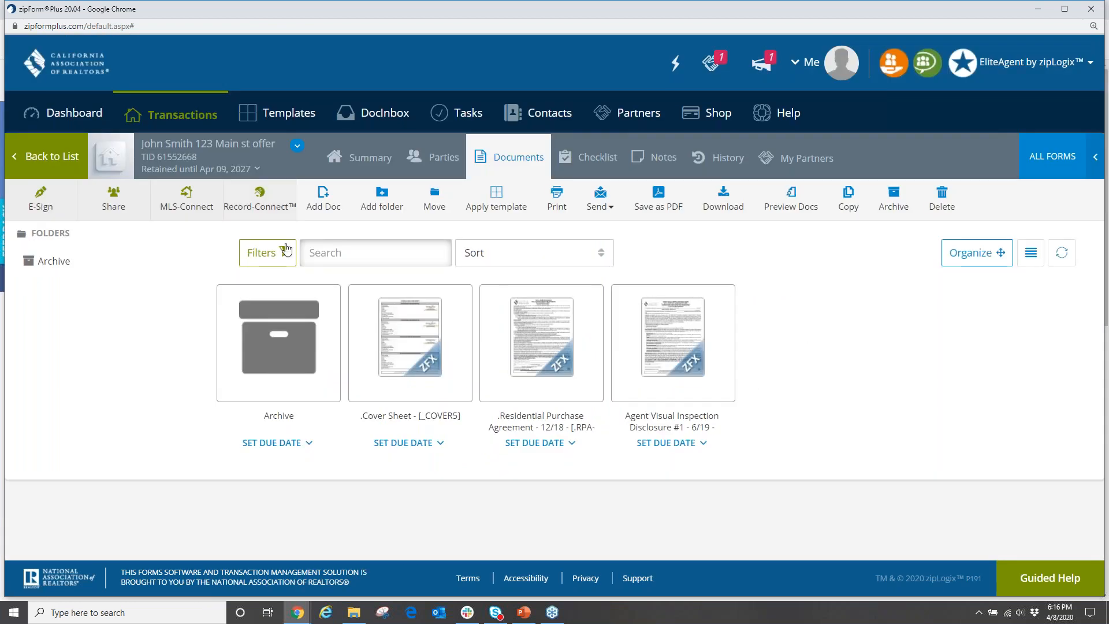
# Go back to the Transactions list showing the 123 Main st offer and choose New.
pyautogui.click(1099, 44)
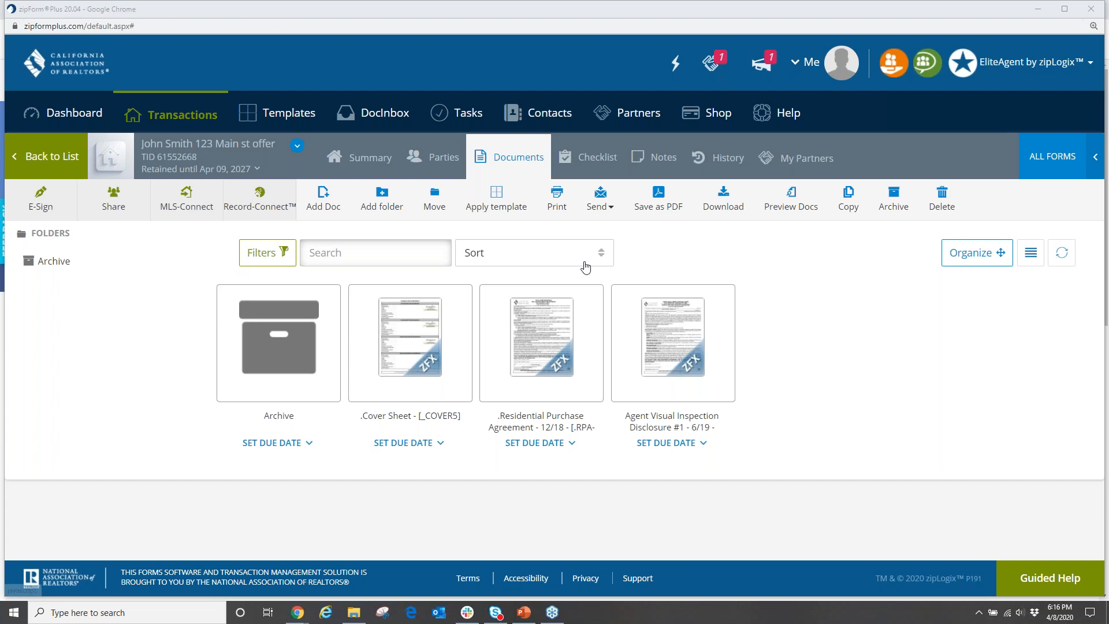
pyautogui.click(194, 119)
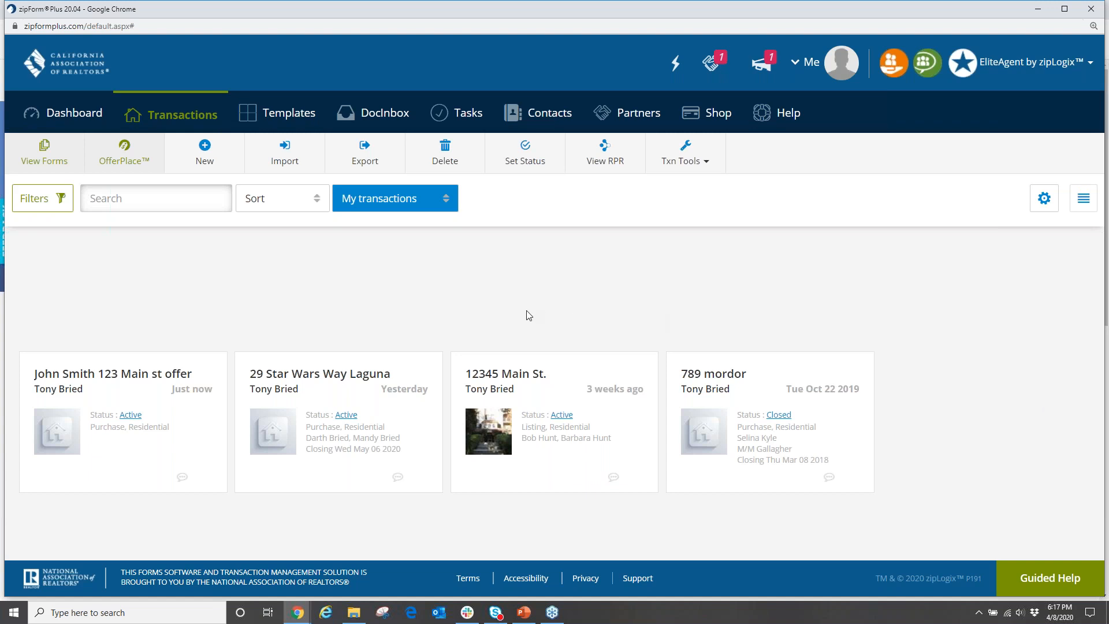
pyautogui.click(208, 163)
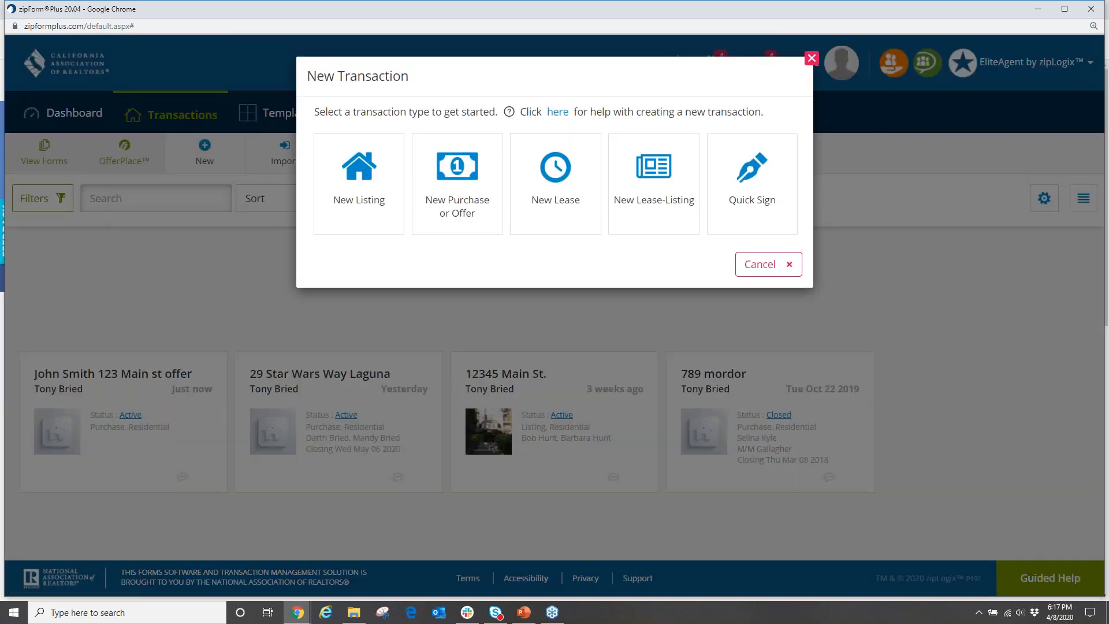
# Create a Purchase or Offer transaction named with the client's name and address, category Residential.
pyautogui.click(444, 185)
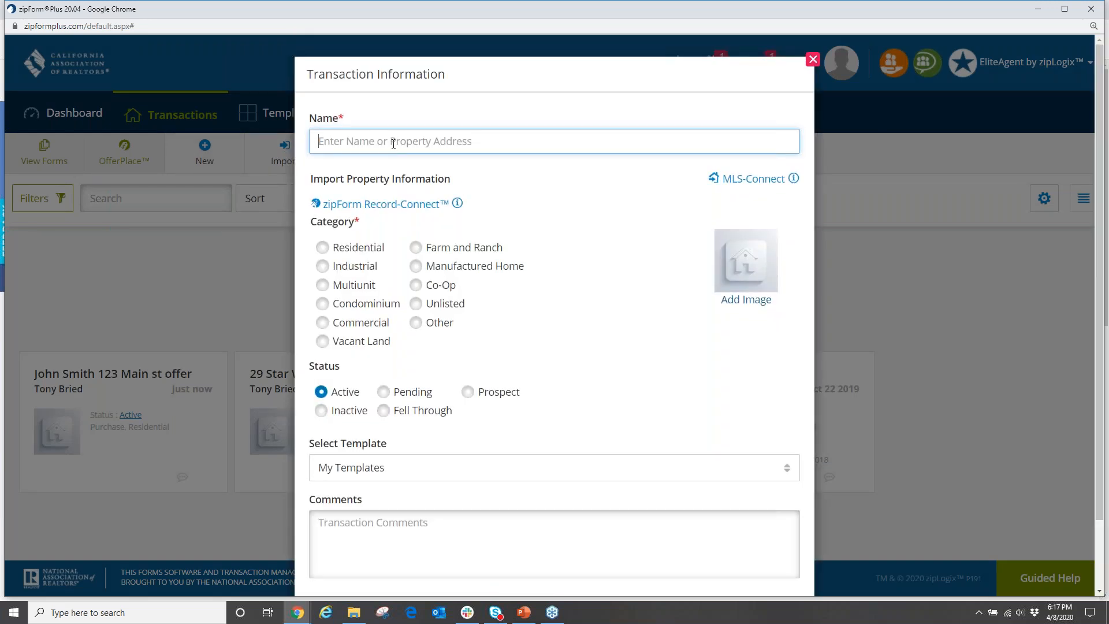
pyautogui.write('john')
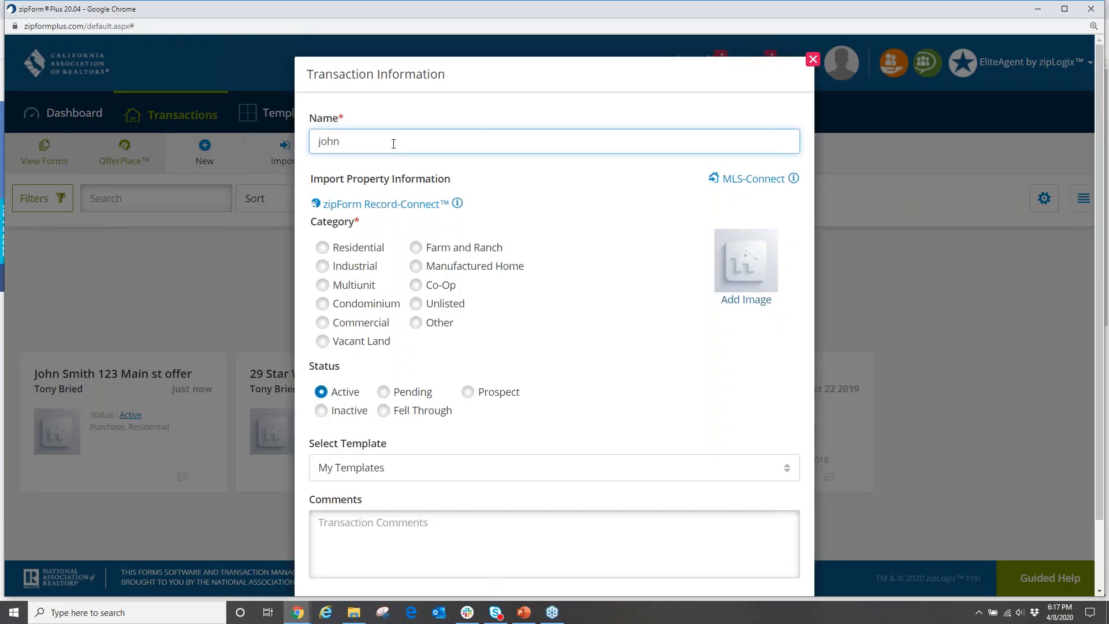
pyautogui.write(' smith')
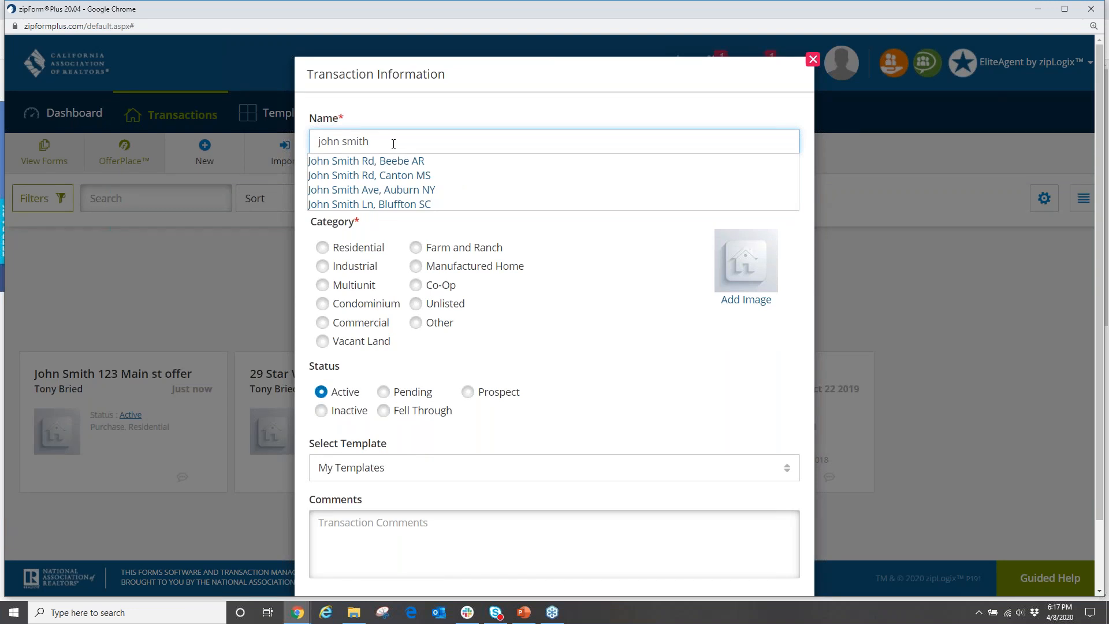
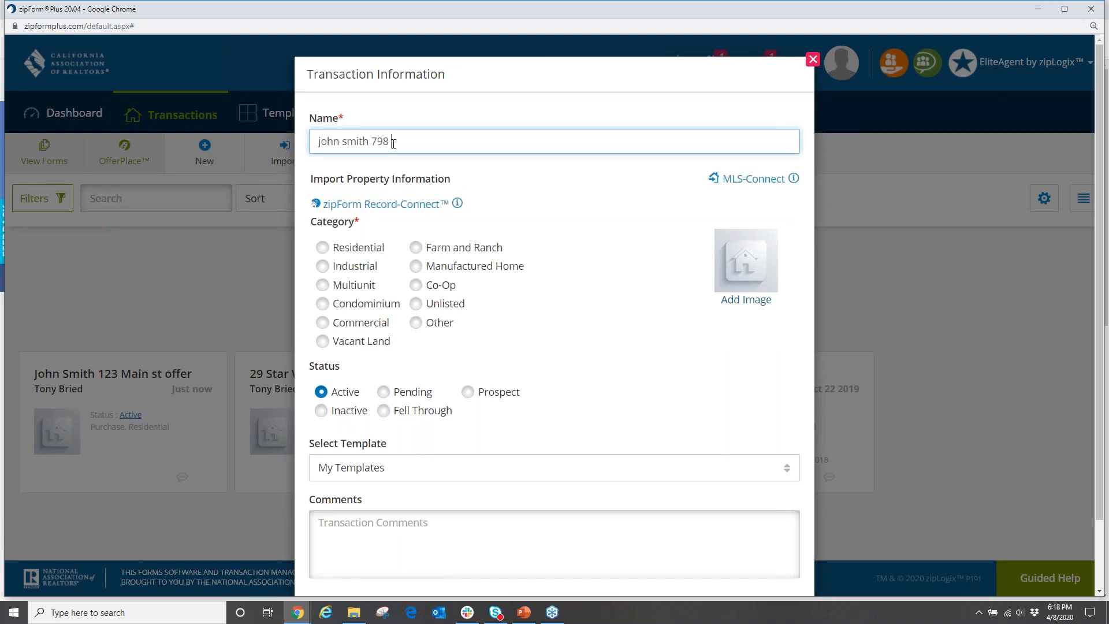
pyautogui.click(322, 248)
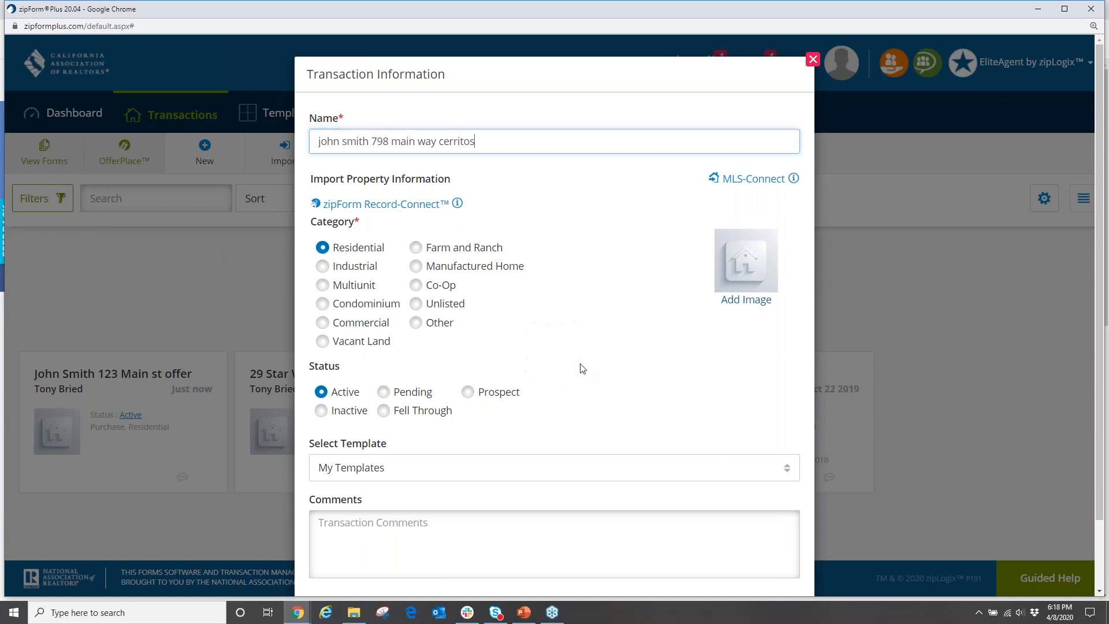
pyautogui.scroll(-2, 565, 349)
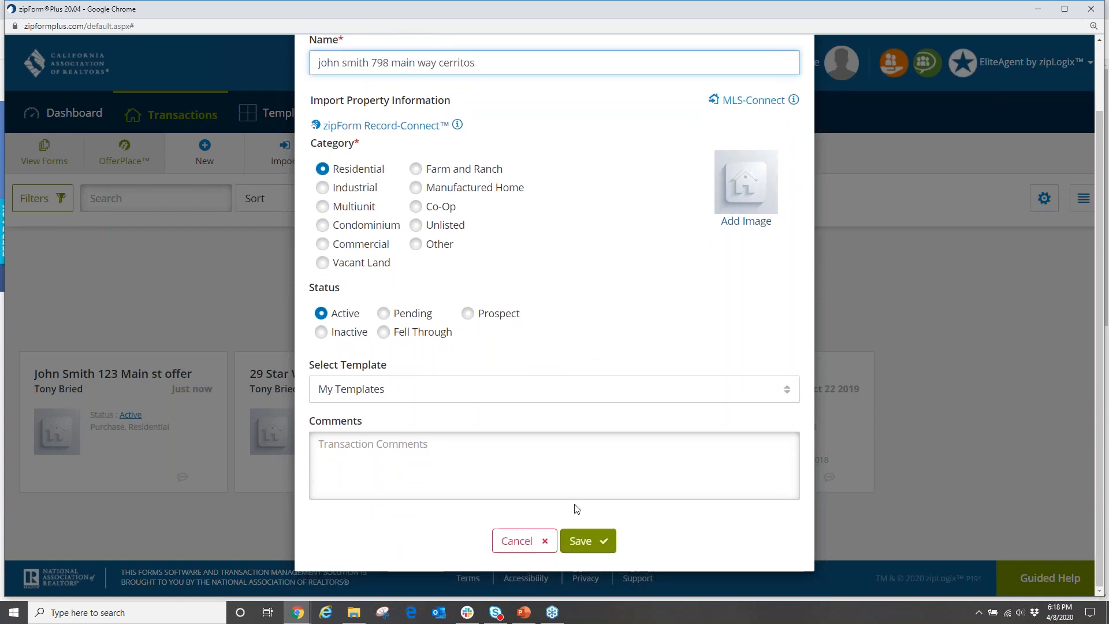
pyautogui.scroll(2, 568, 383)
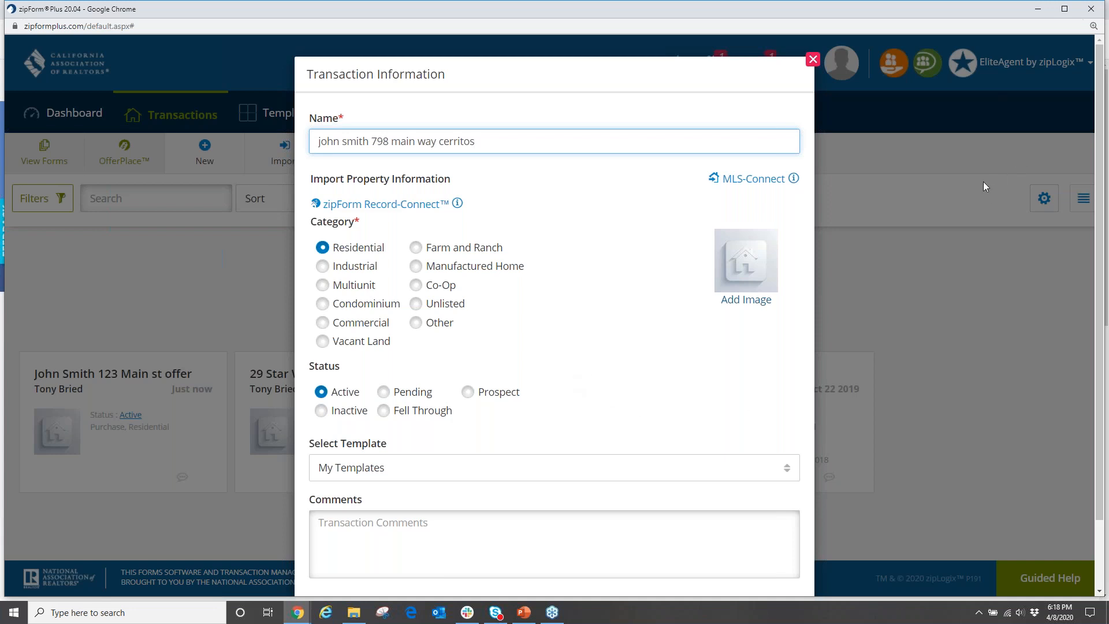
# Open the zipFormMLS-Connect Import Listing dialog, set to CRMLS1 with Residential listing type.
pyautogui.click(930, 167)
pyautogui.click(1005, 213)
pyautogui.moveTo(750, 159)
pyautogui.mouseDown()
pyautogui.moveTo(722, 158)
pyautogui.moveTo(700, 189)
pyautogui.moveTo(807, 193)
pyautogui.moveTo(797, 158)
pyautogui.mouseUp()
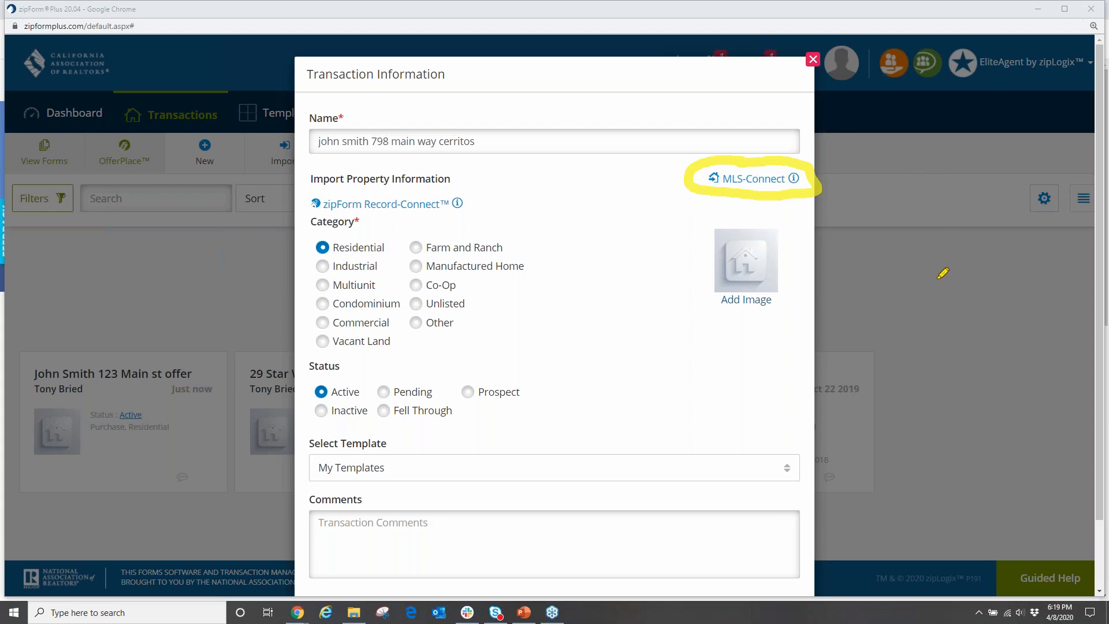
pyautogui.click(955, 251)
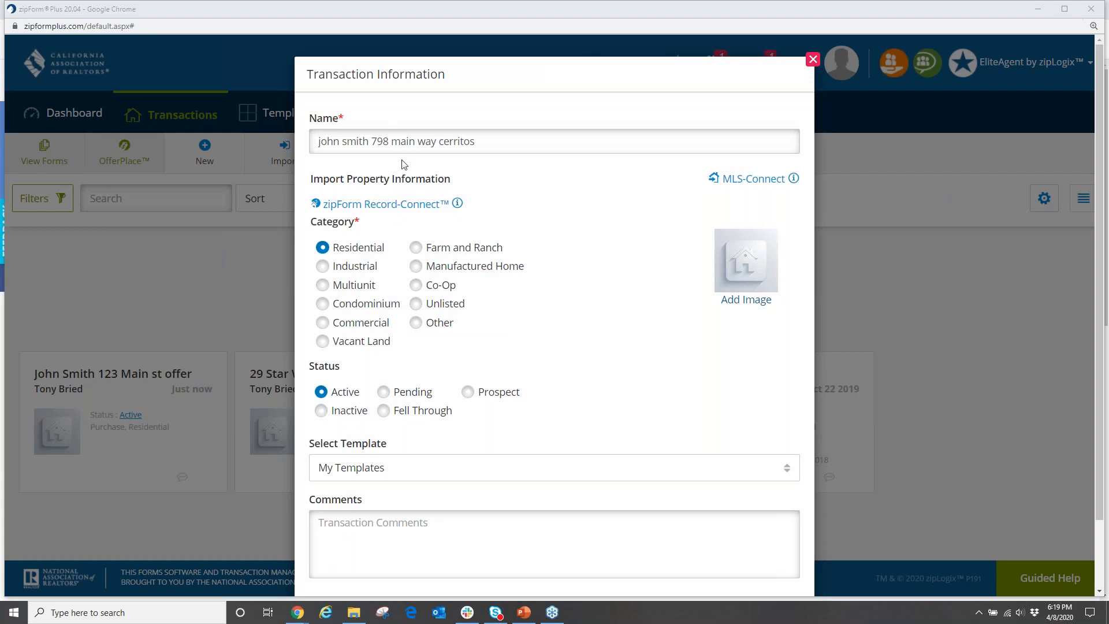
pyautogui.click(744, 183)
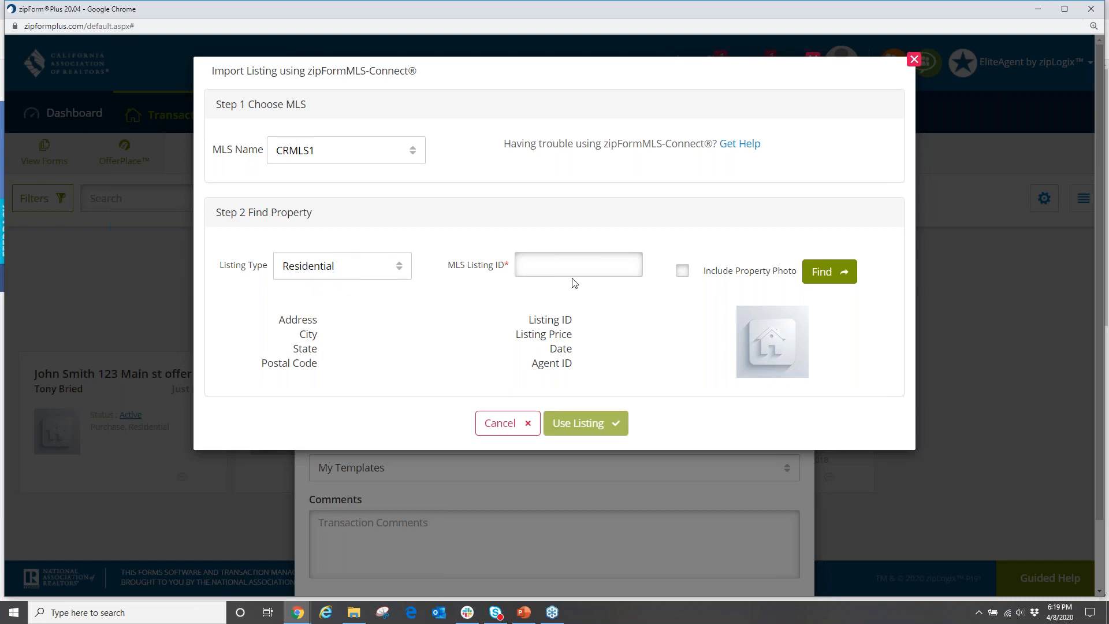
# Check the listing type options and keep Residential in the Import Listing dialog.
pyautogui.click(541, 276)
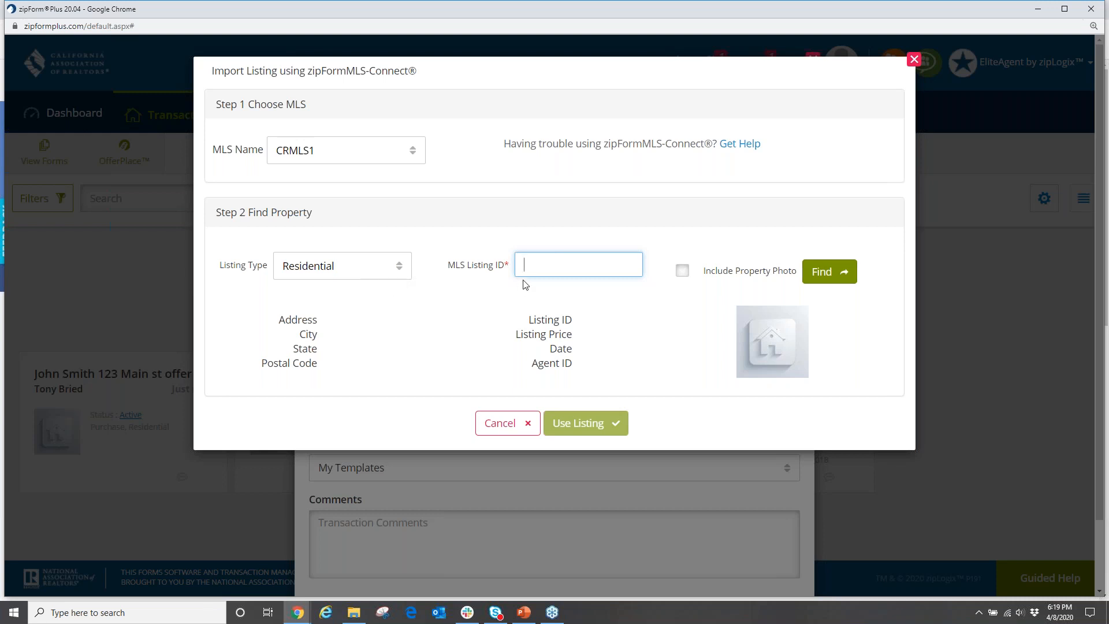
pyautogui.click(398, 271)
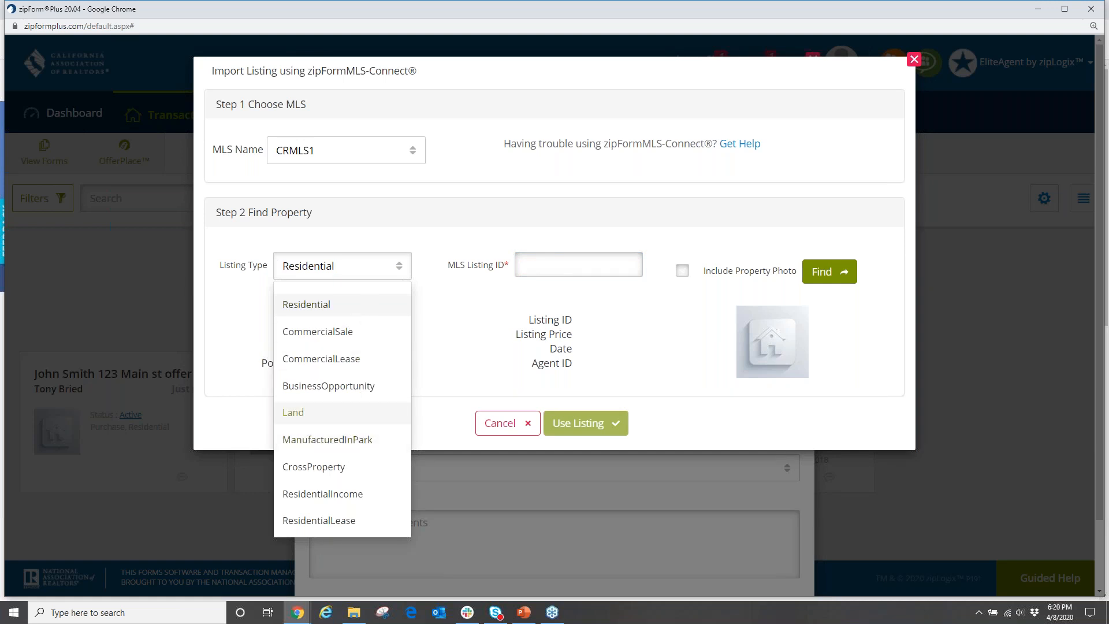
pyautogui.click(439, 299)
pyautogui.click(544, 264)
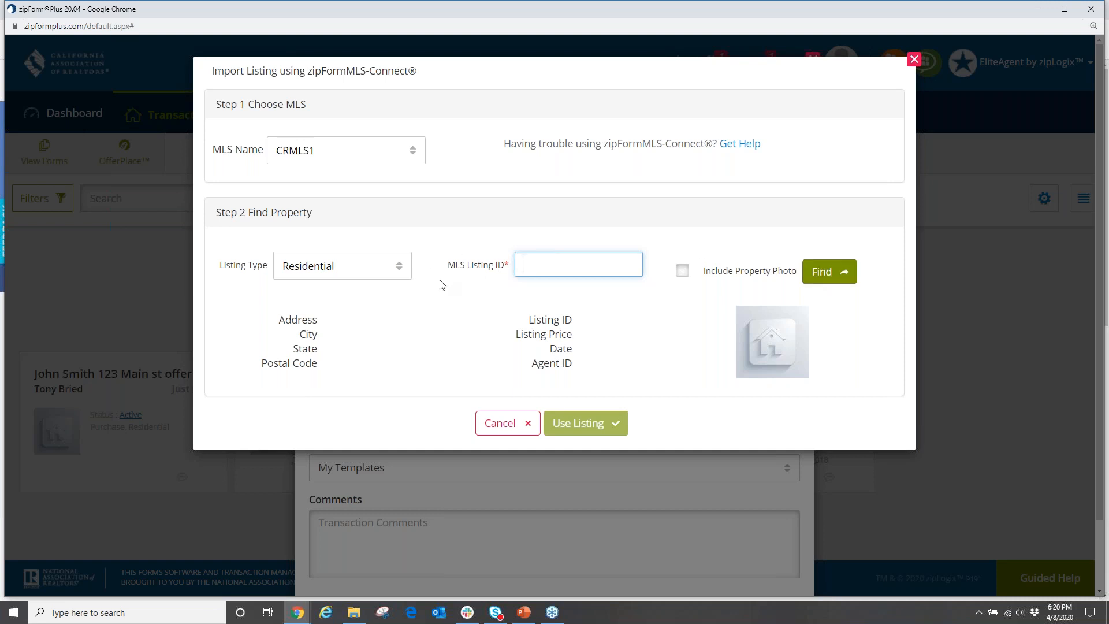
pyautogui.click(399, 271)
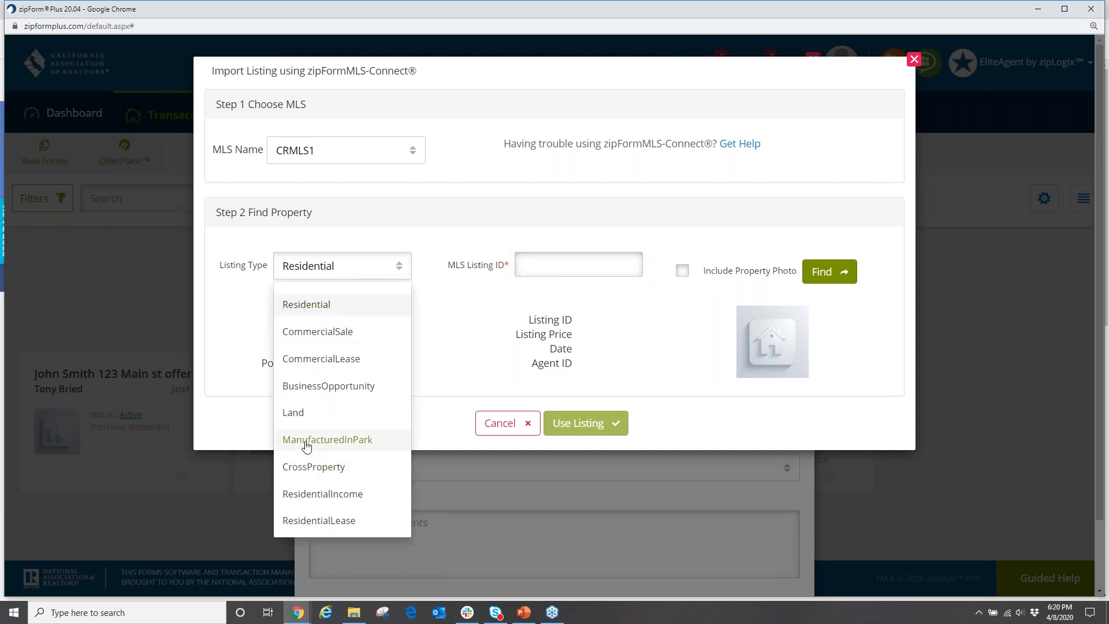
pyautogui.click(541, 268)
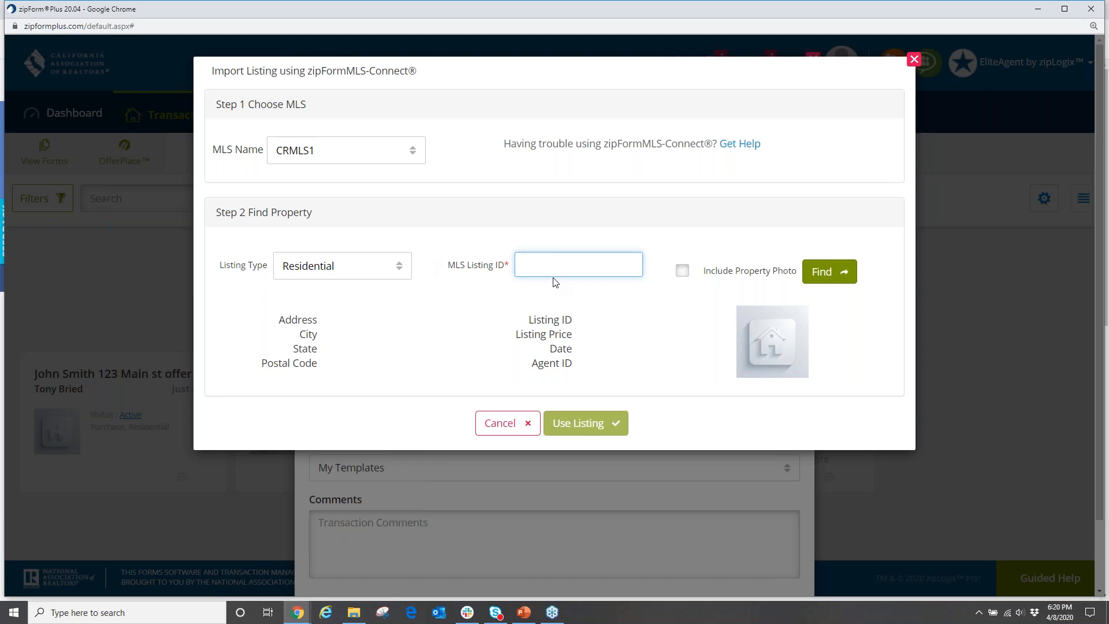
# Find MLS listing S597524 and use it as the transaction's property information.
pyautogui.write('S597524')
pyautogui.click(823, 272)
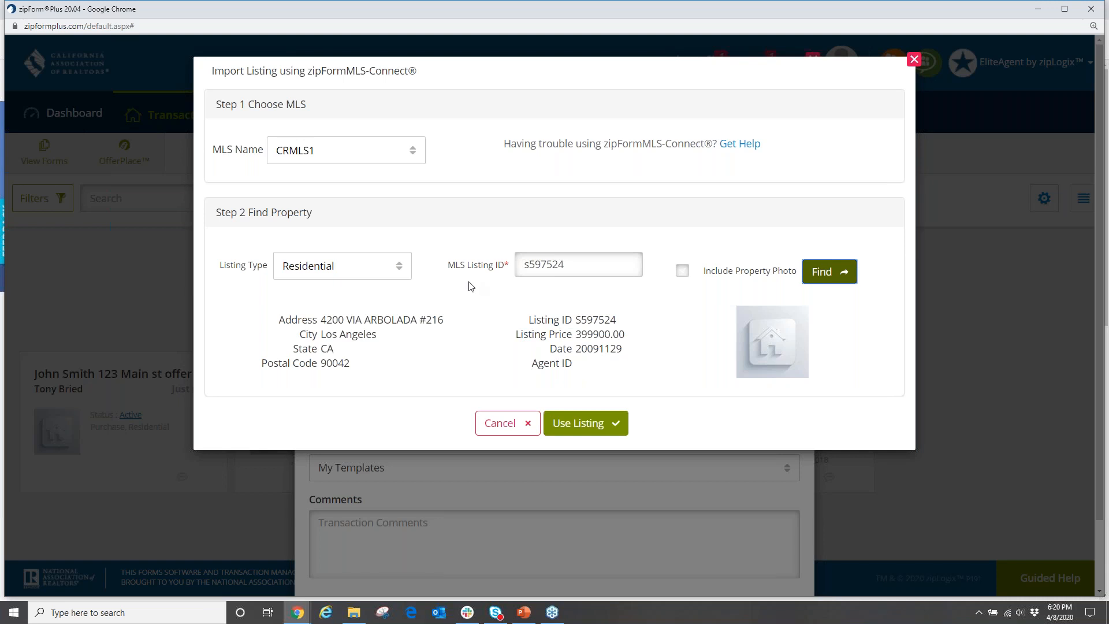
pyautogui.click(575, 425)
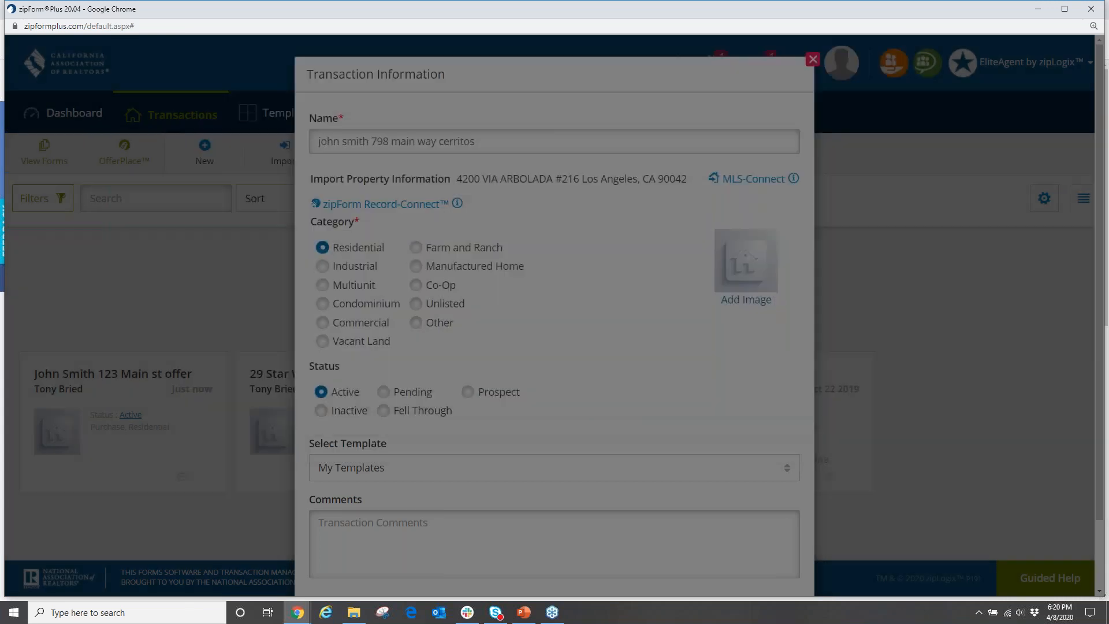
# Save the transaction and review its Summary with MLS S597524 details like Lot 5.
pyautogui.scroll(-3, 586, 400)
pyautogui.click(587, 540)
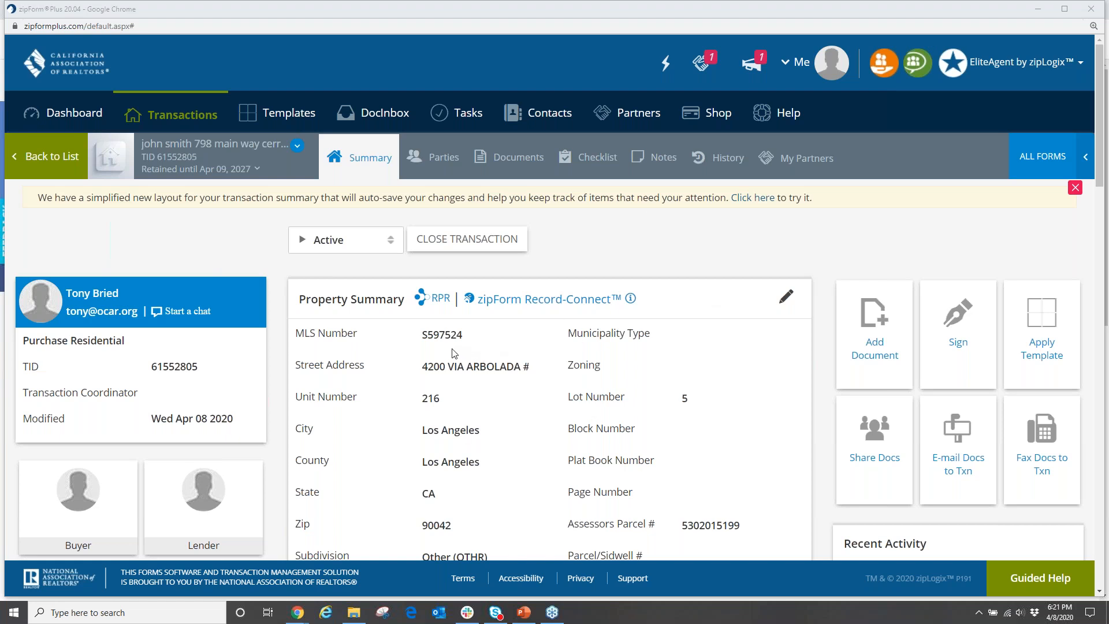
pyautogui.scroll(-3, 653, 318)
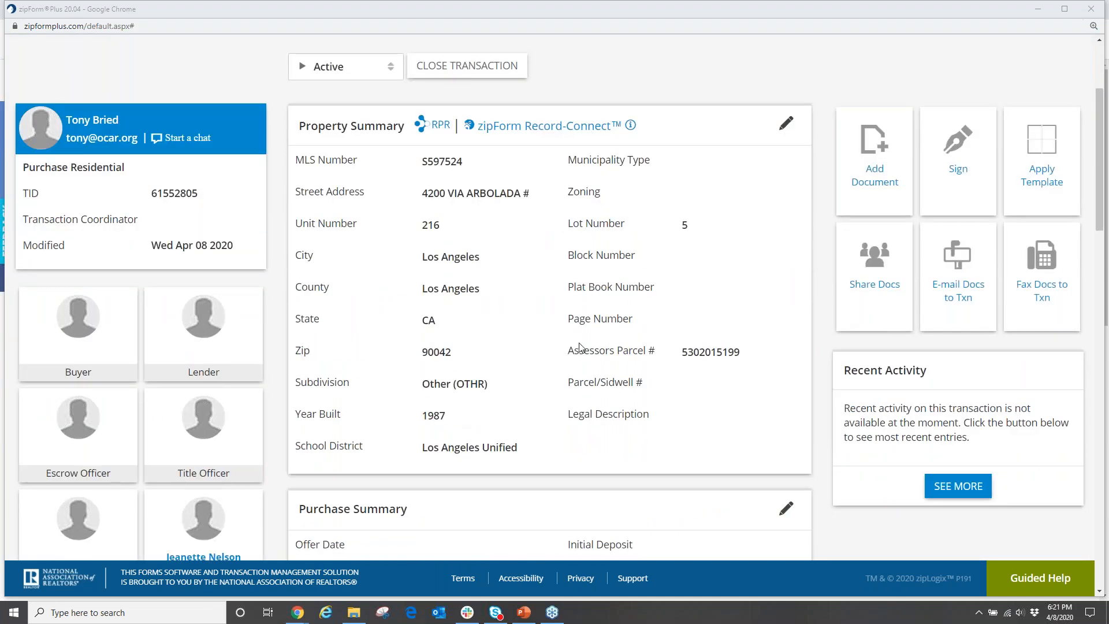
pyautogui.scroll(3, 553, 411)
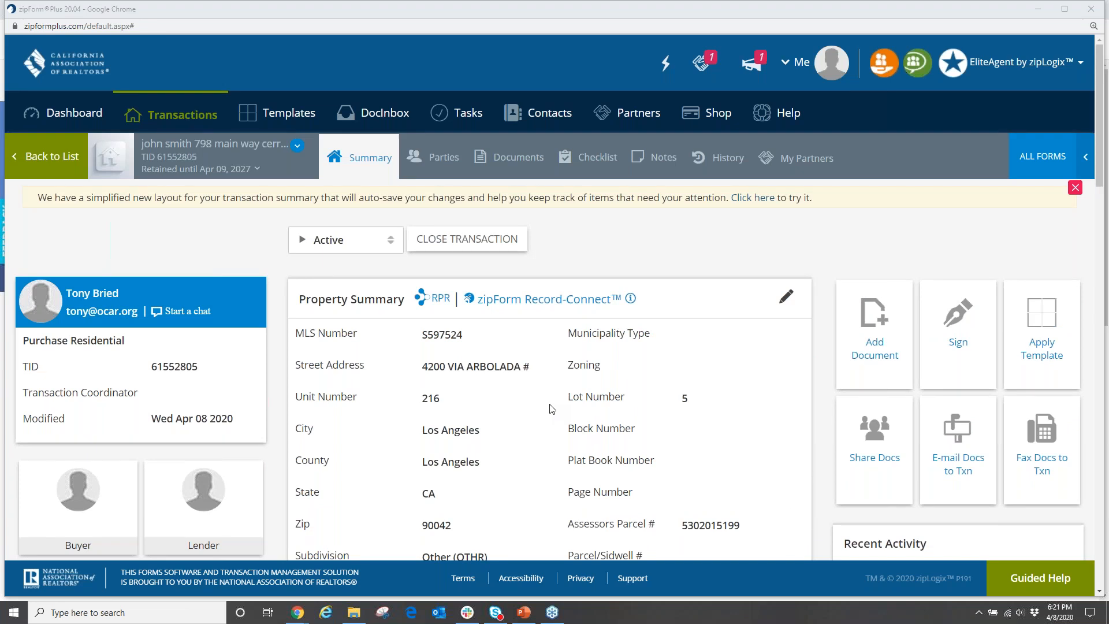
pyautogui.click(1043, 157)
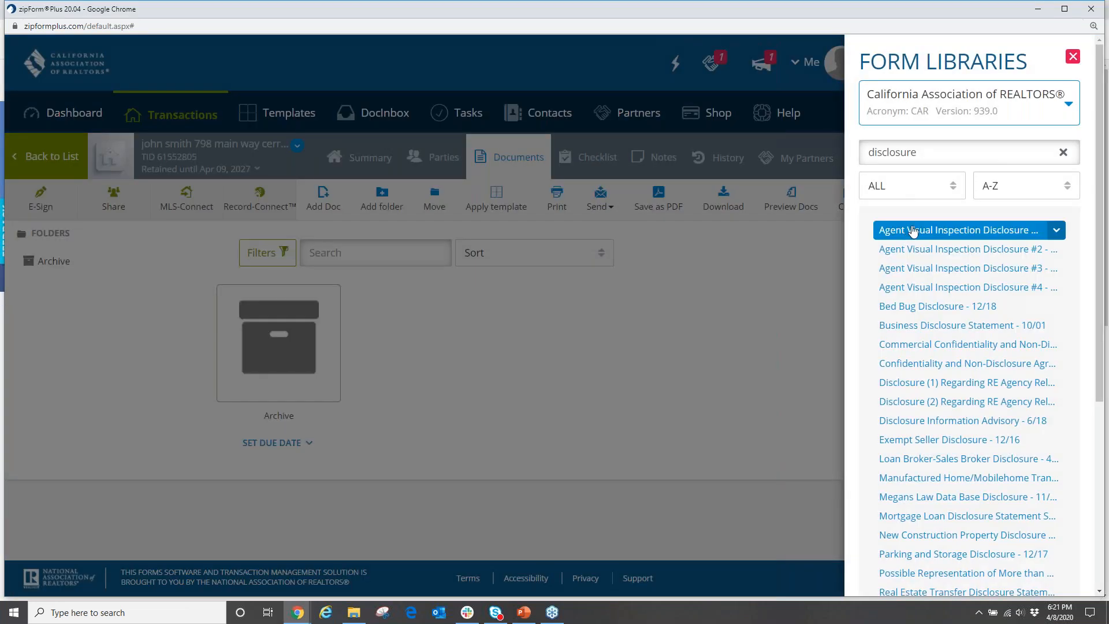
# Clear the form search, then add the .Cover Sheet and Residential Purchase Agreement - 12/18 forms.
pyautogui.press('BackSpace')
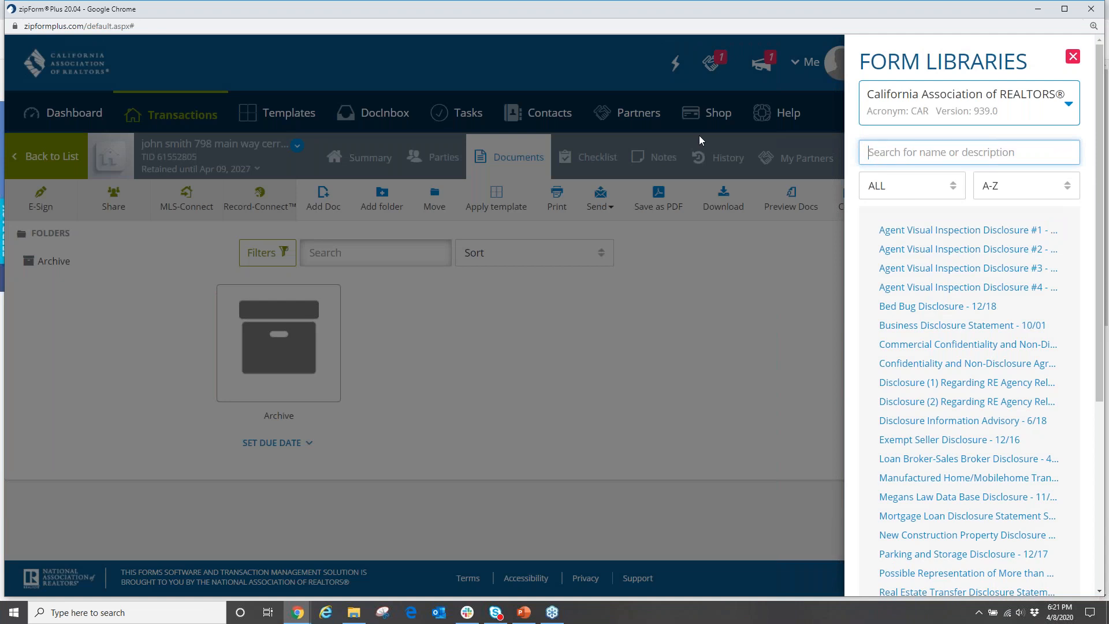
pyautogui.click(908, 230)
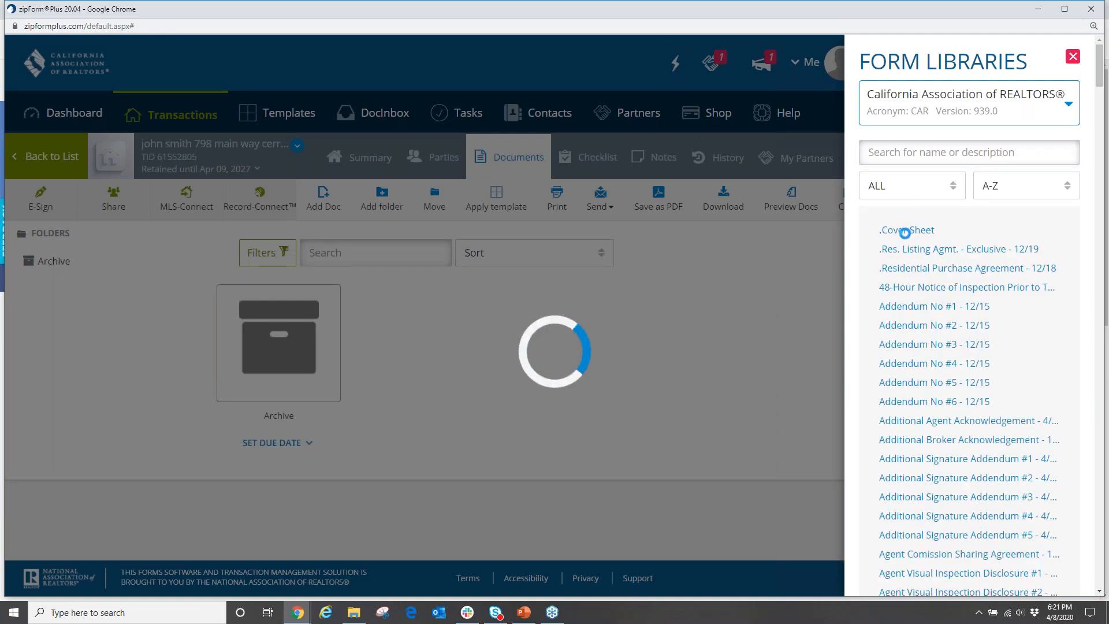
pyautogui.click(917, 275)
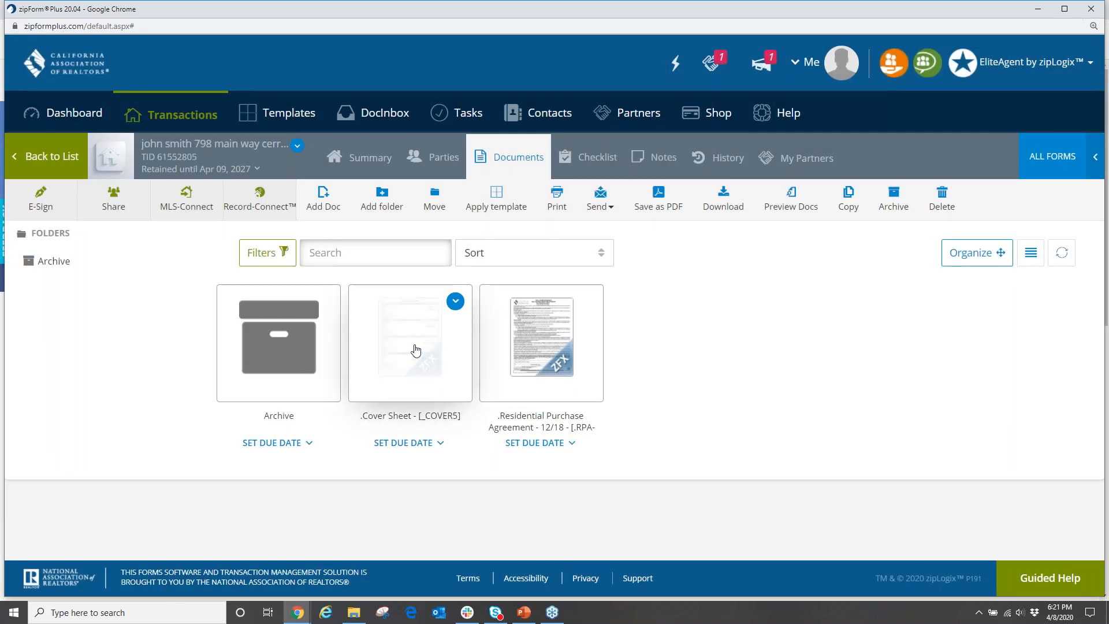
pyautogui.click(414, 347)
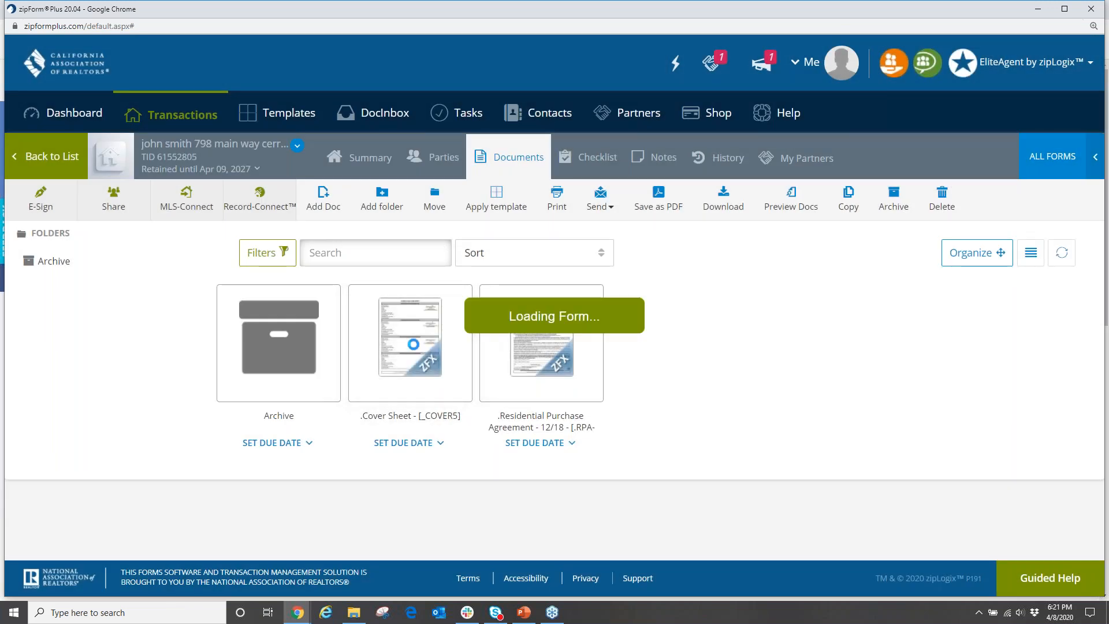
pyautogui.scroll(3, 471, 371)
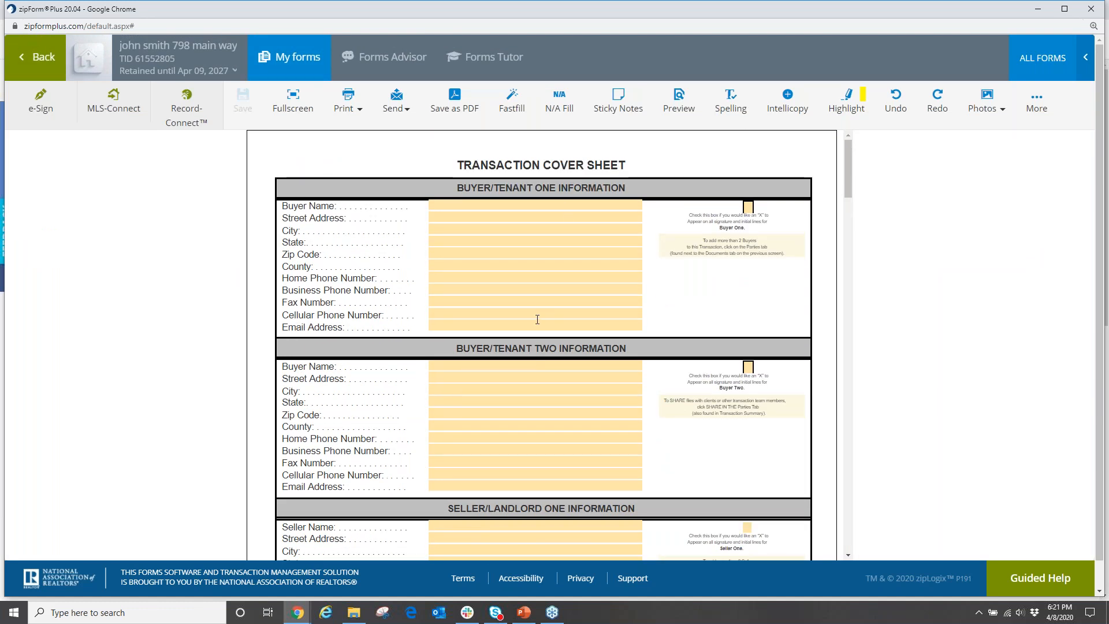
pyautogui.scroll(-9, 535, 316)
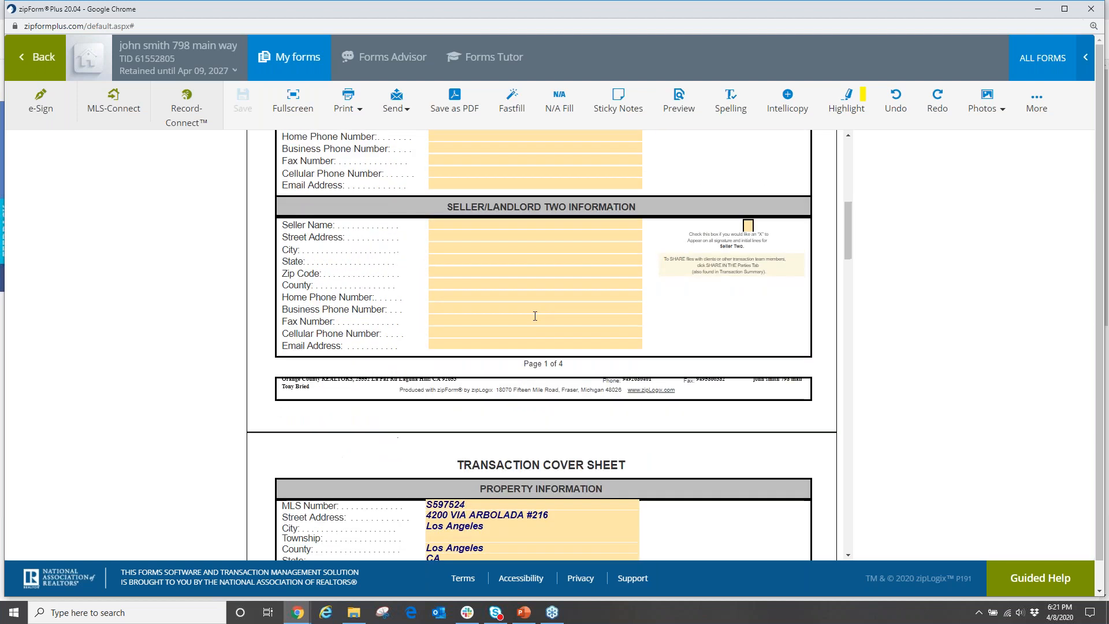
pyautogui.scroll(-5, 532, 312)
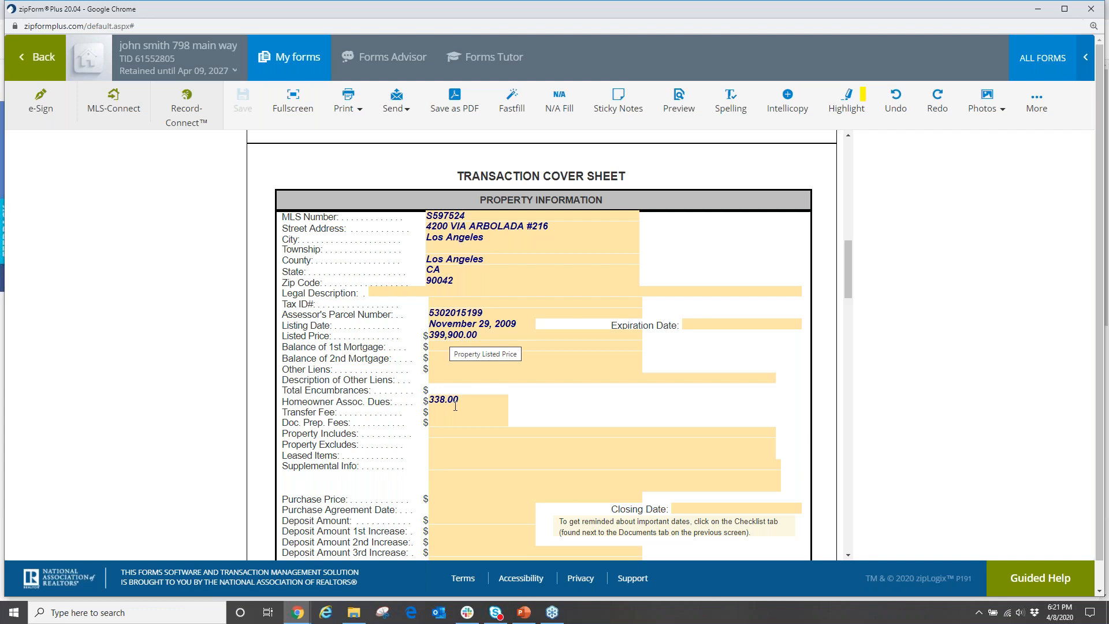
pyautogui.scroll(-2, 458, 296)
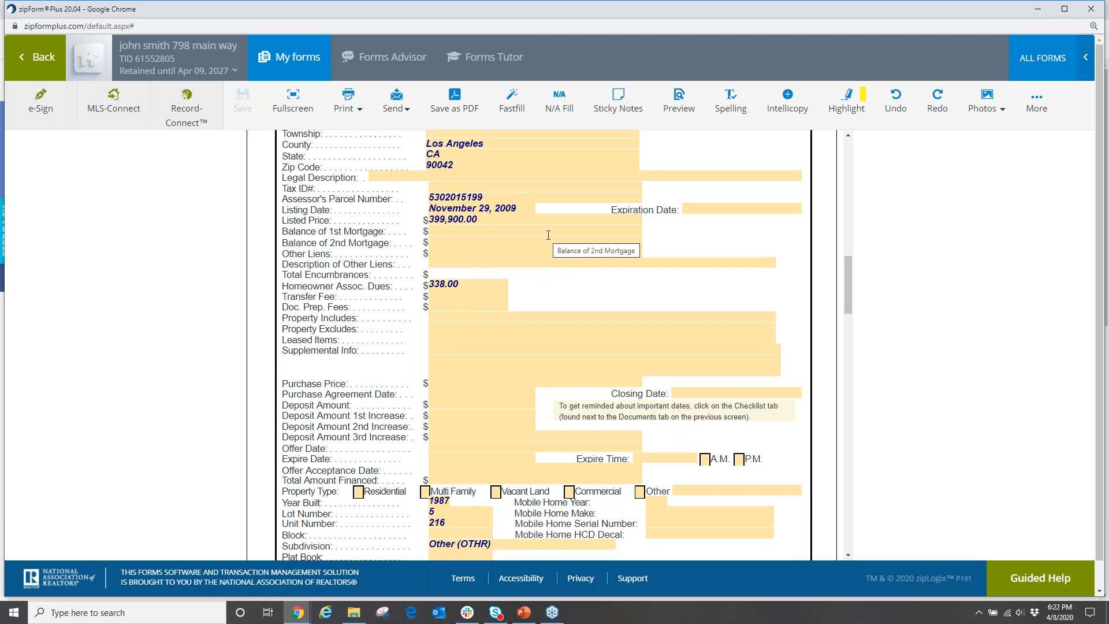
pyautogui.scroll(-7, 548, 235)
pyautogui.scroll(-6, 550, 260)
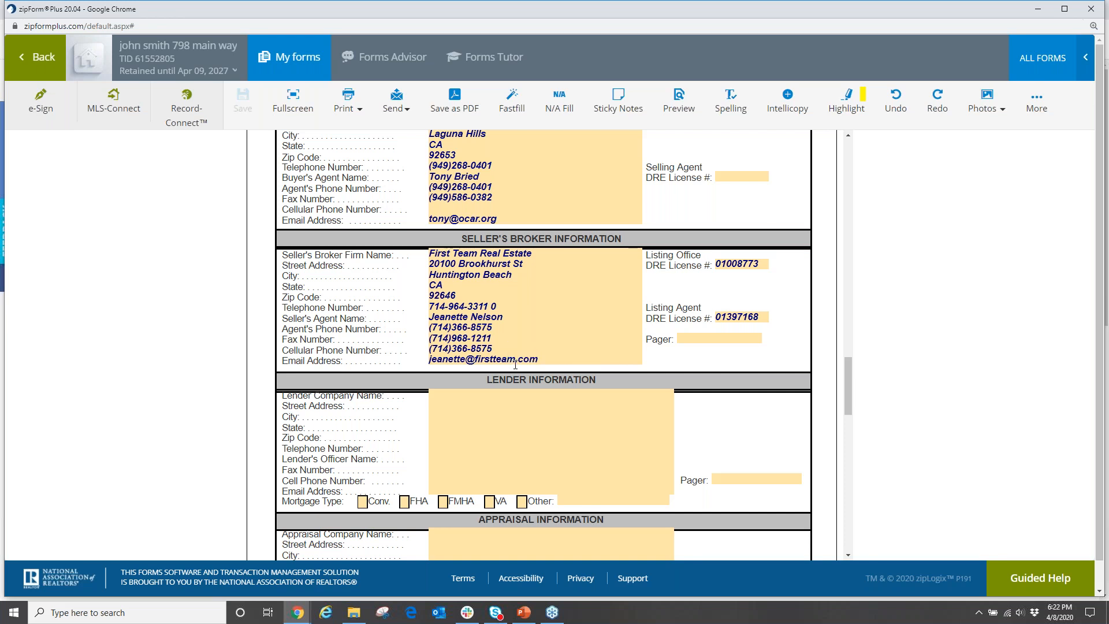
pyautogui.scroll(7, 506, 341)
pyautogui.scroll(20, 527, 342)
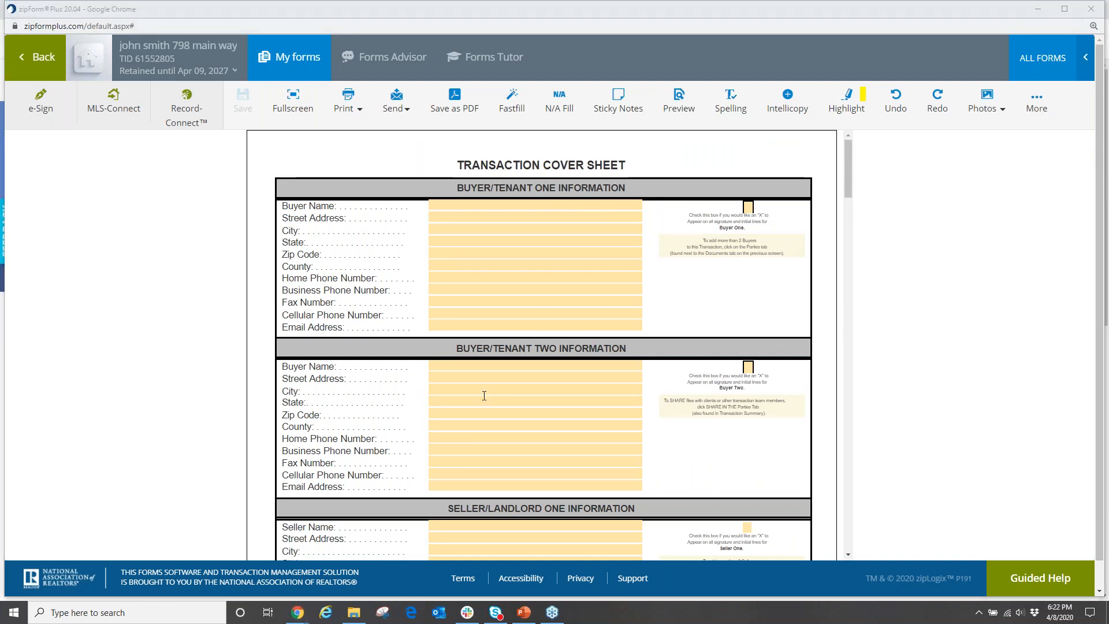
pyautogui.scroll(-9, 553, 382)
pyautogui.scroll(-3, 480, 397)
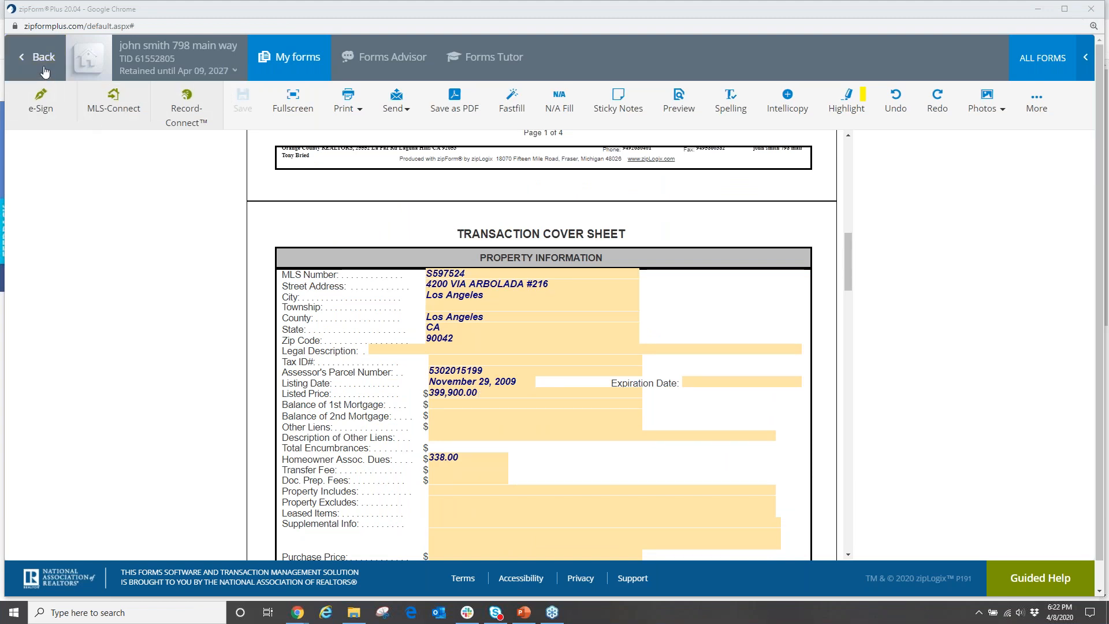
pyautogui.click(42, 73)
pyautogui.click(527, 353)
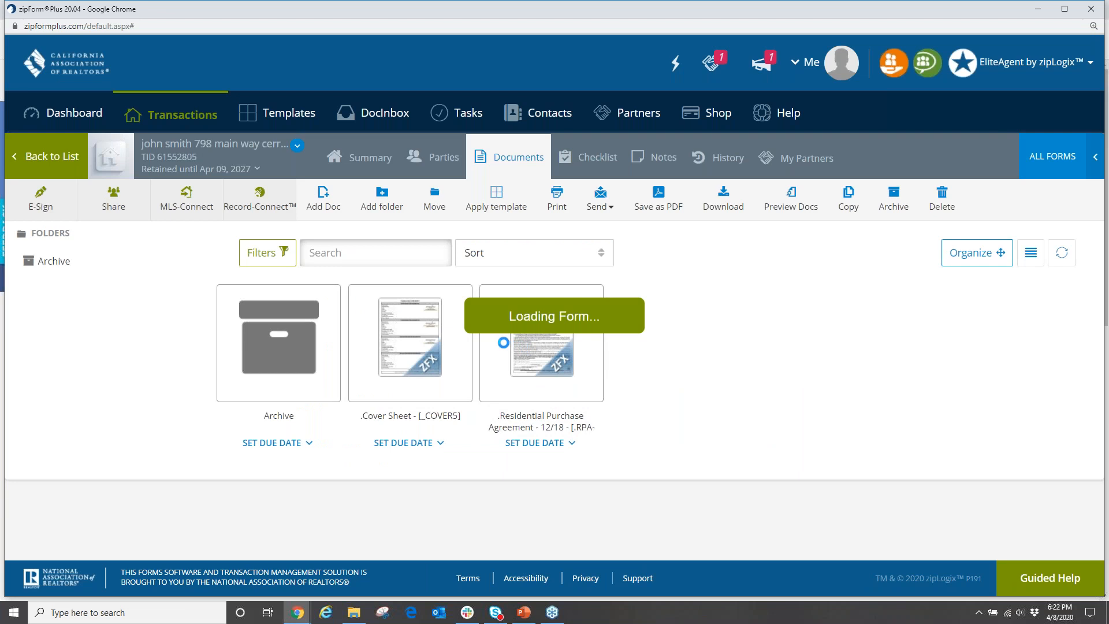
pyautogui.scroll(-10, 549, 379)
pyautogui.scroll(-10, 549, 378)
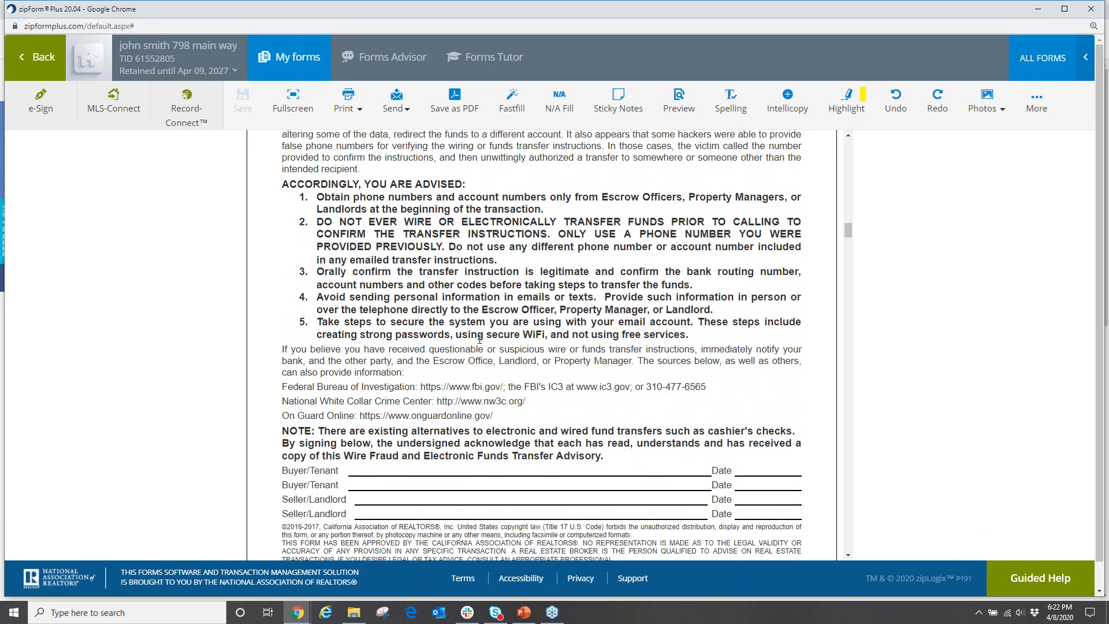
pyautogui.scroll(5, 479, 339)
pyautogui.scroll(-10, 485, 353)
pyautogui.scroll(-1, 494, 370)
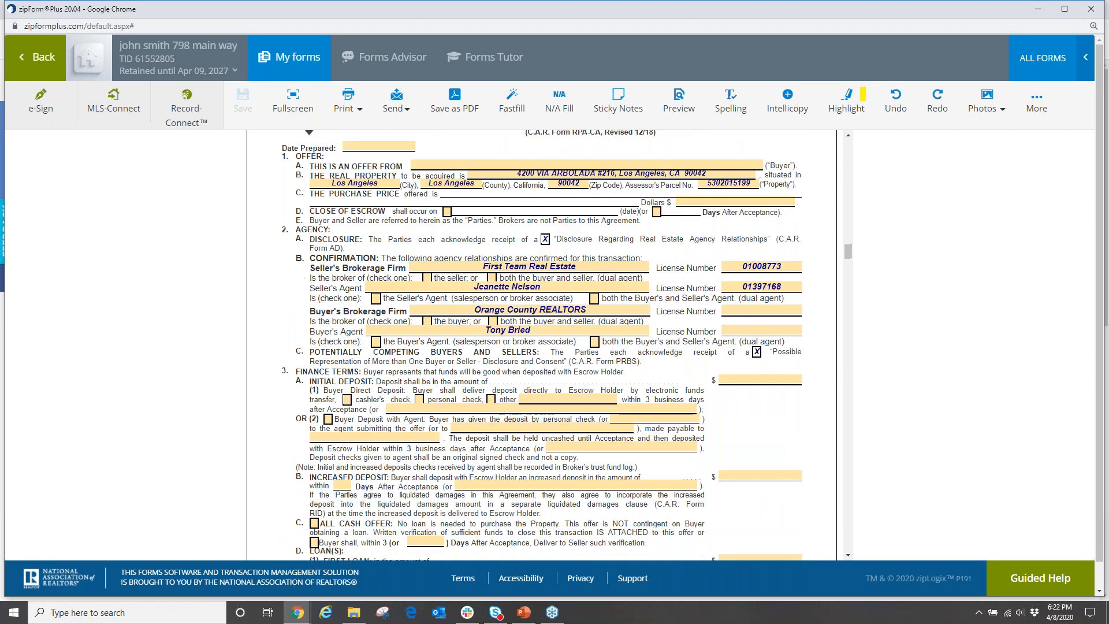
pyautogui.scroll(-5, 497, 451)
pyautogui.scroll(-14, 480, 459)
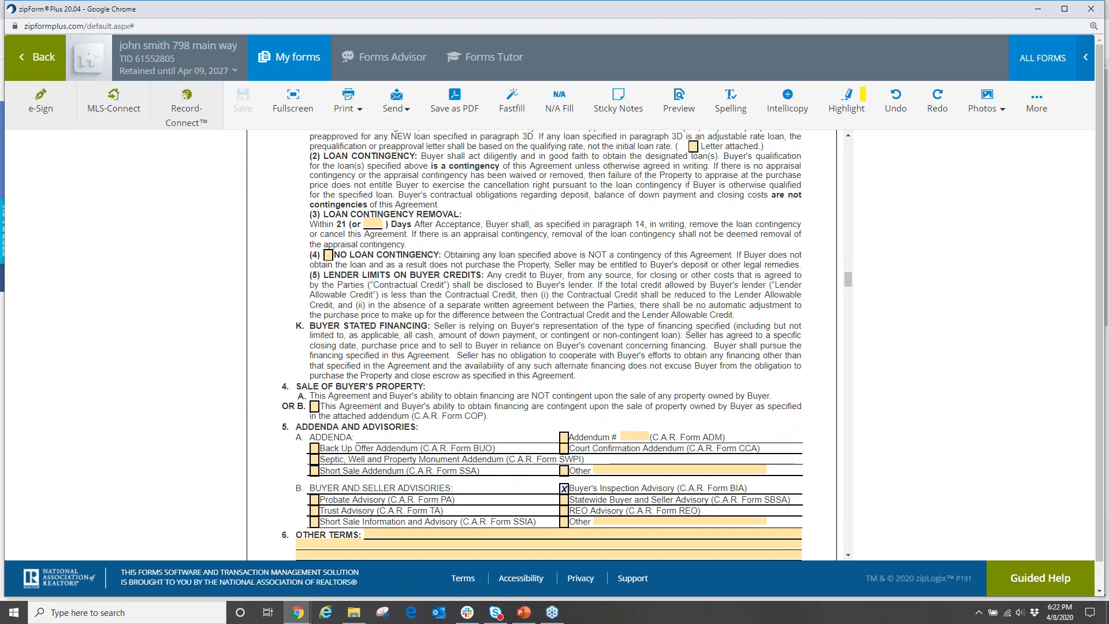
pyautogui.scroll(20, 480, 459)
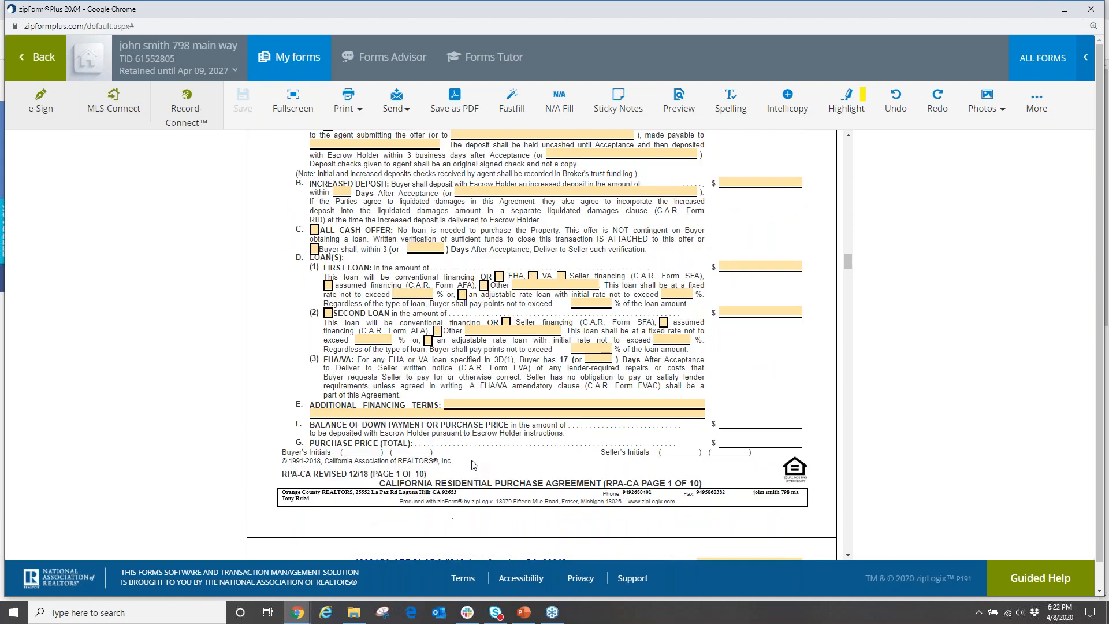
pyautogui.scroll(15, 470, 463)
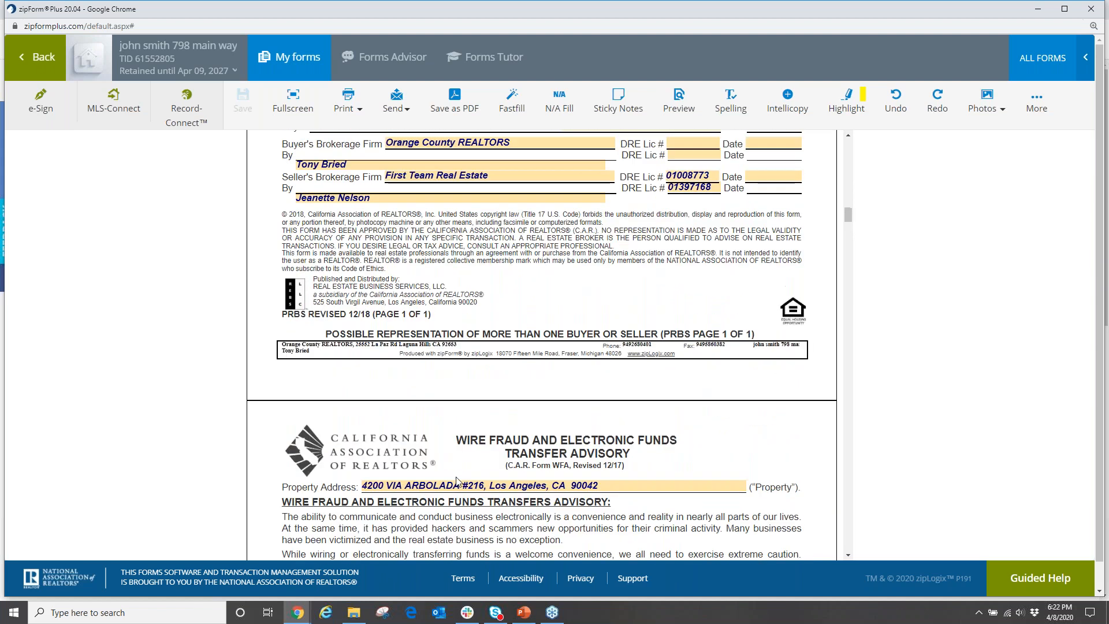
pyautogui.scroll(4, 444, 474)
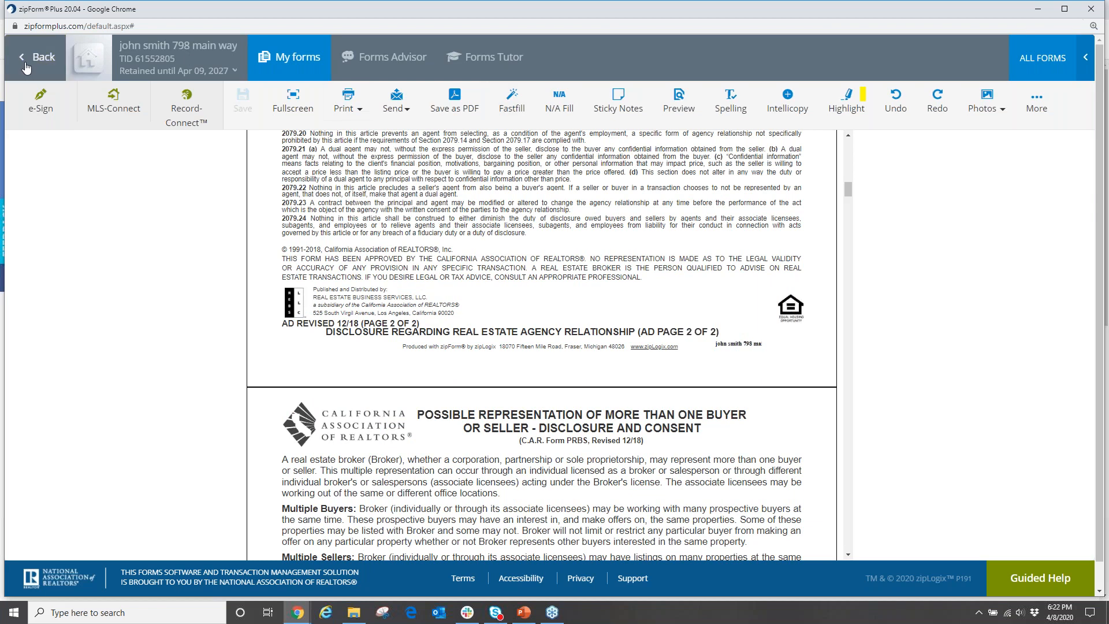
pyautogui.click(26, 67)
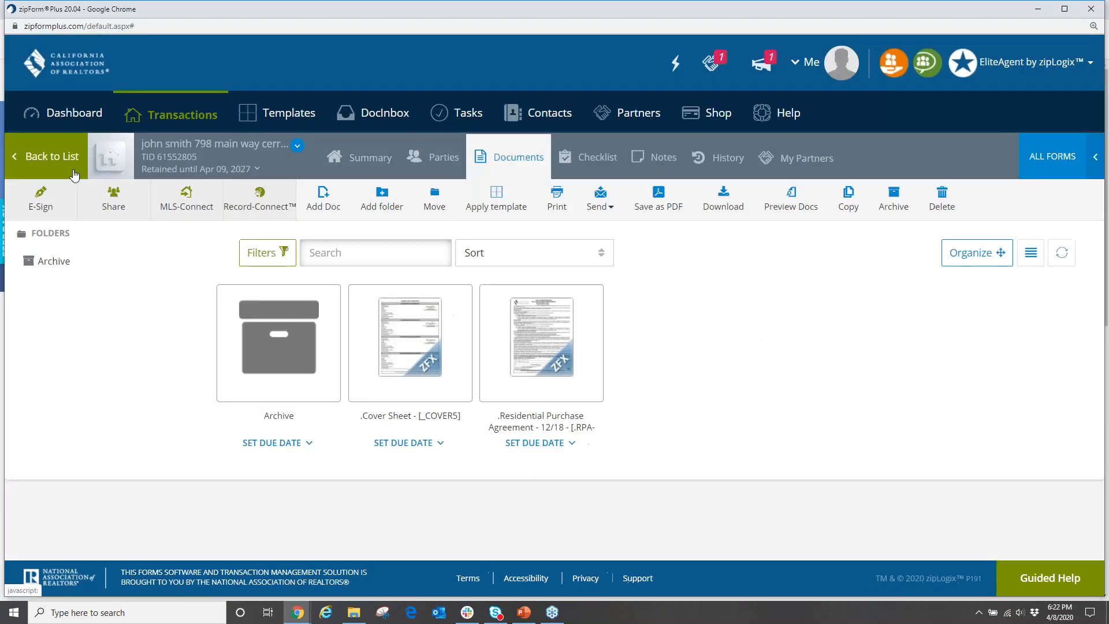
# Reopen the second transaction from the Transactions list and open its Cover Sheet document.
pyautogui.click(180, 120)
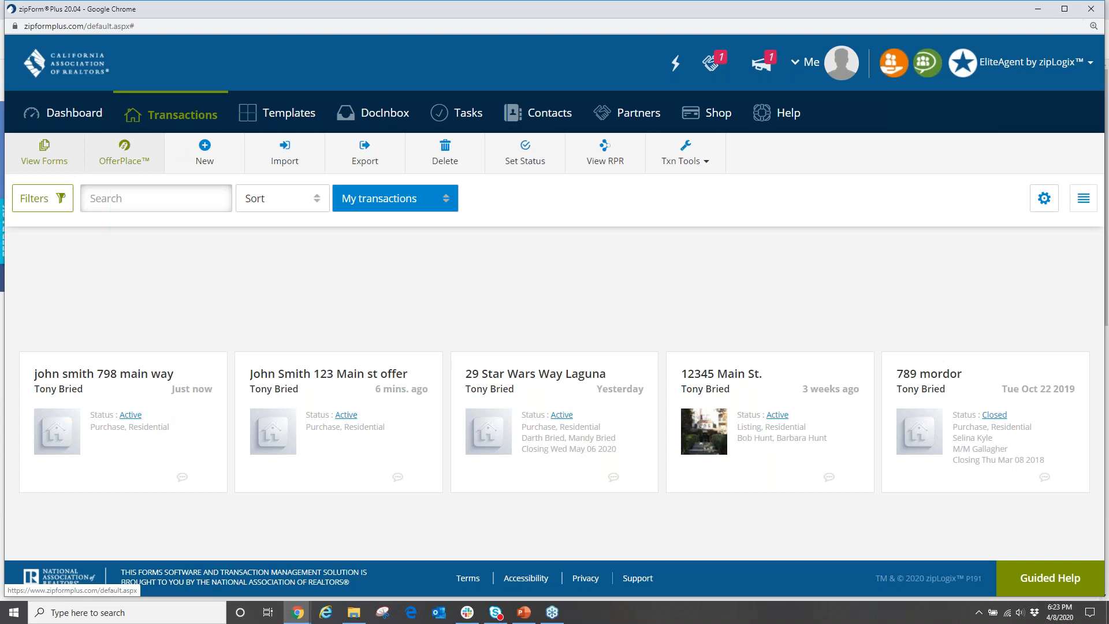
pyautogui.click(125, 398)
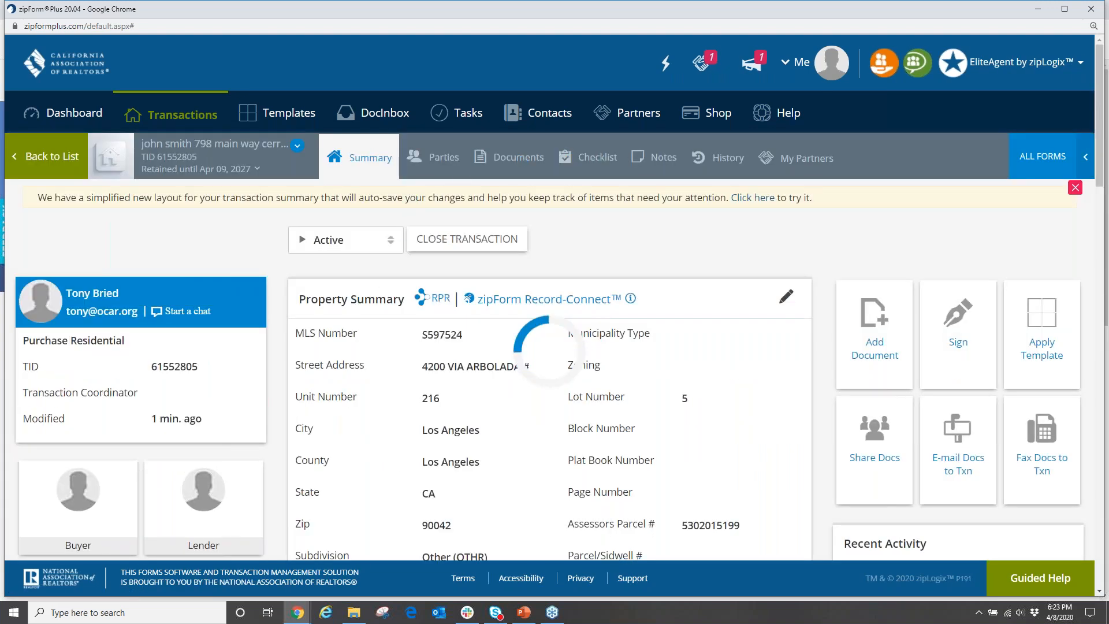
pyautogui.click(520, 160)
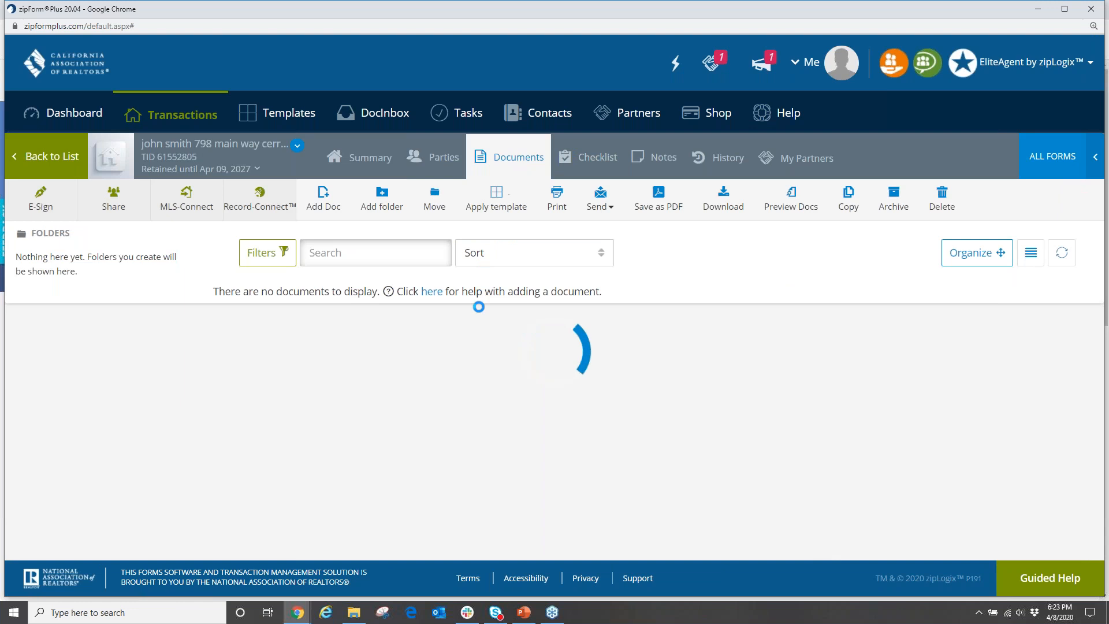
pyautogui.click(278, 341)
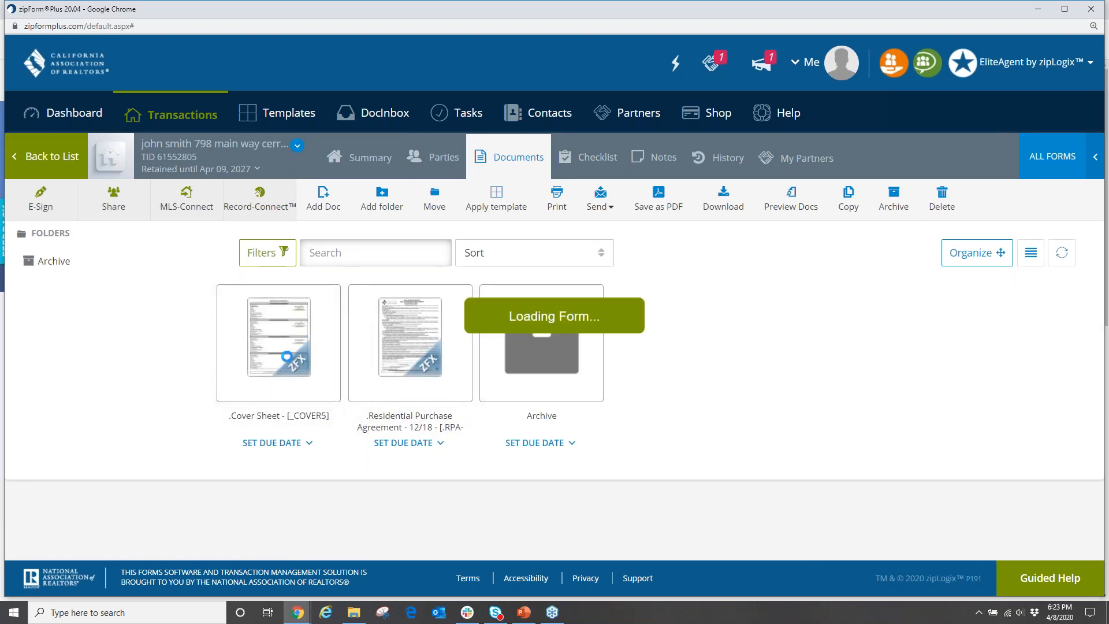
pyautogui.scroll(20, 451, 411)
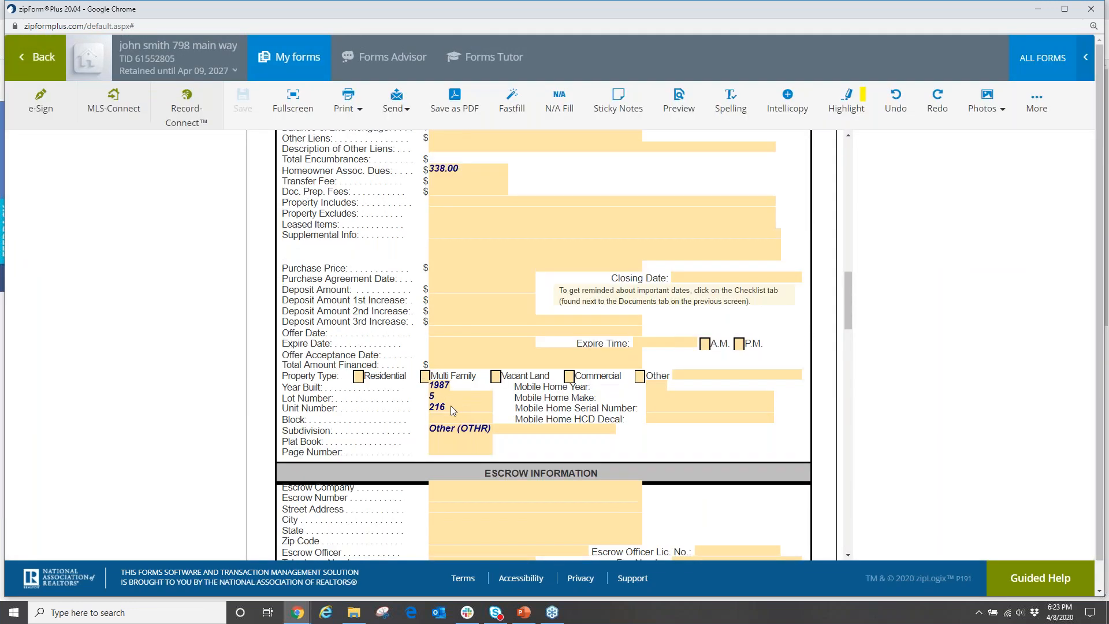
pyautogui.scroll(-20, 452, 409)
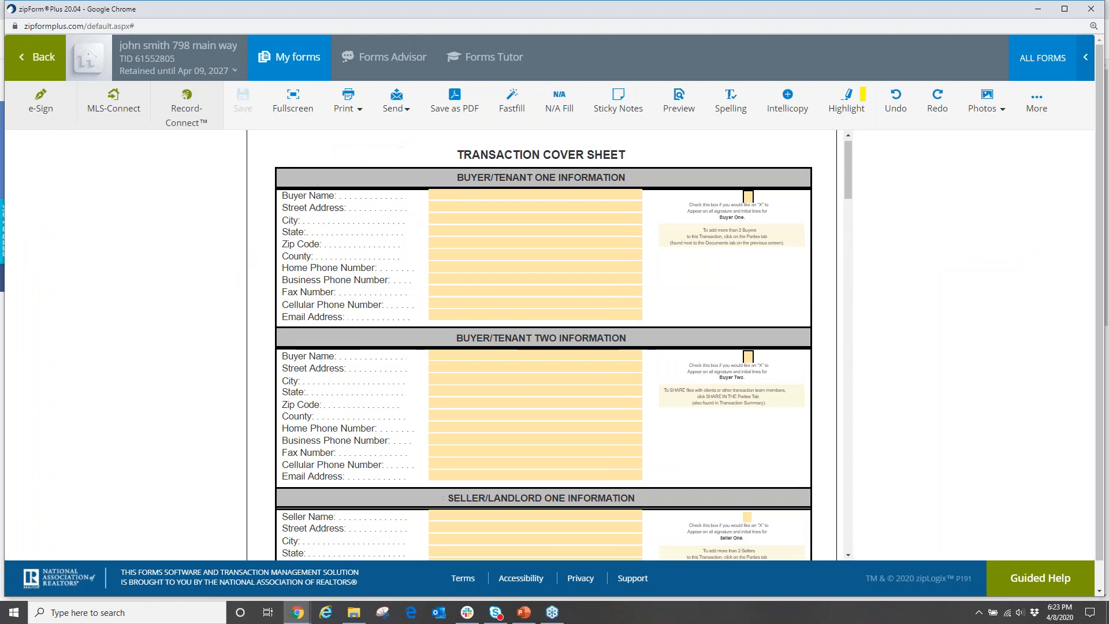
pyautogui.scroll(-4, 453, 409)
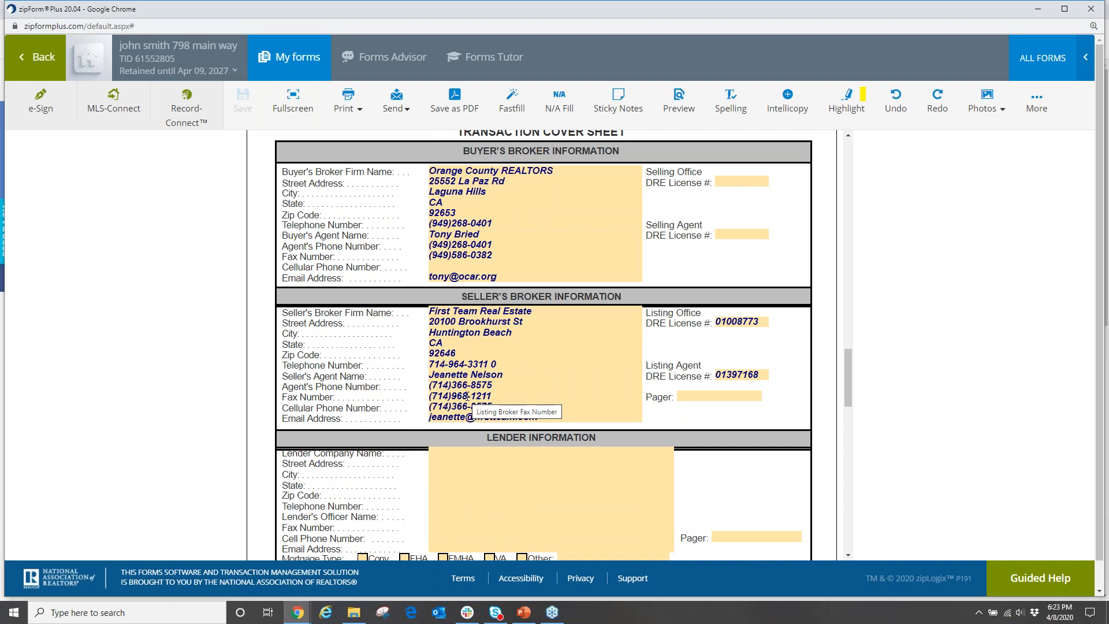
pyautogui.scroll(5, 197, 300)
pyautogui.click(33, 58)
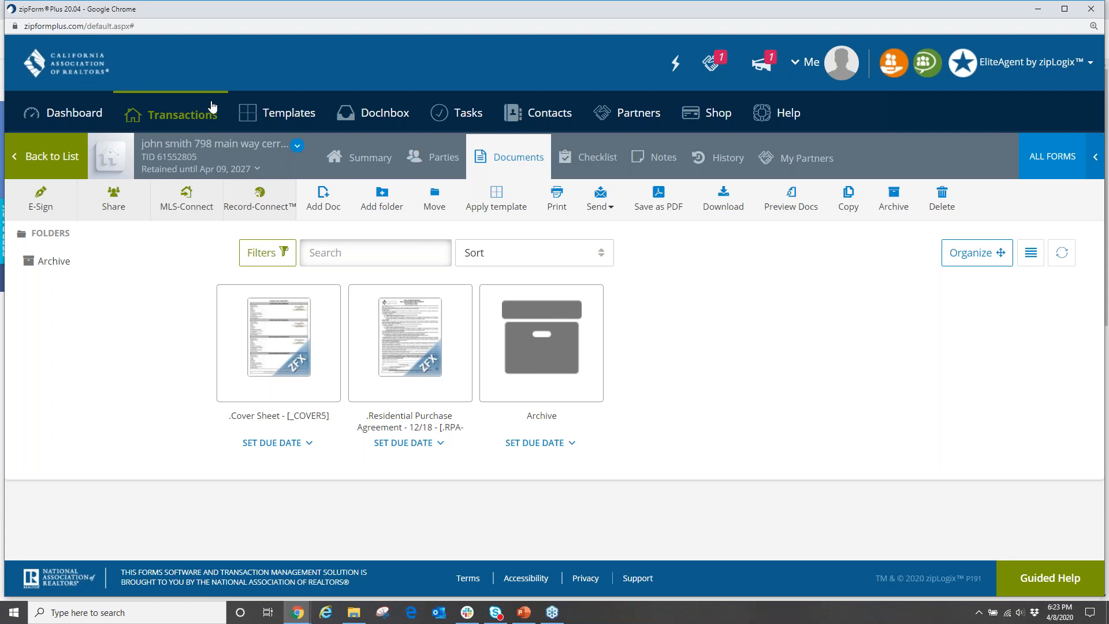
# Go back to the five-transaction list and open the Txn Tools menu holding the Mortgage Calculator.
pyautogui.click(196, 119)
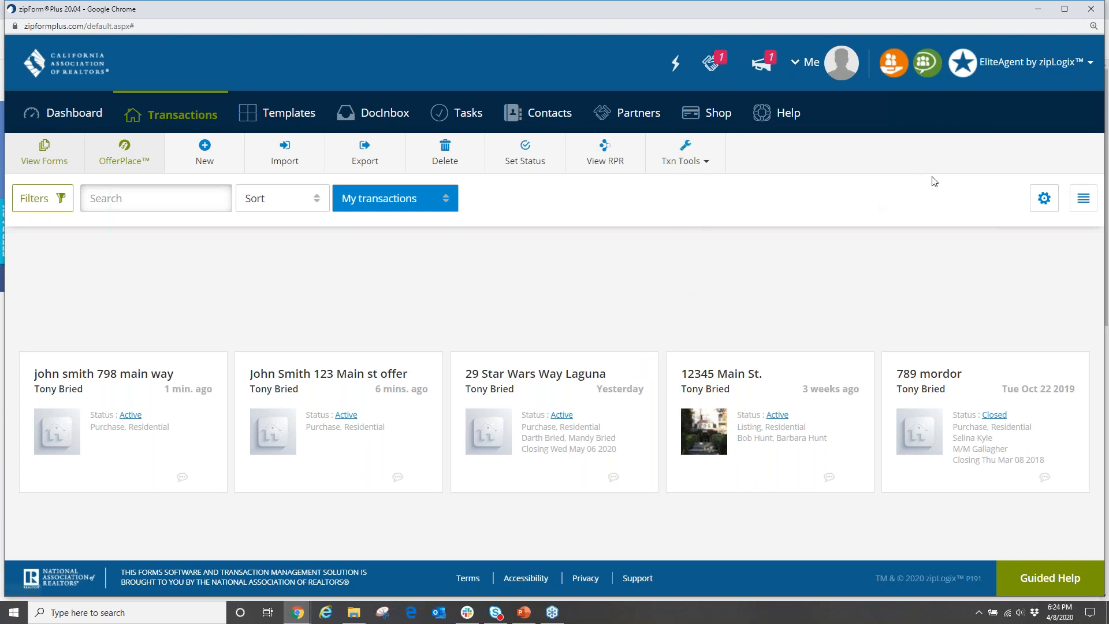
pyautogui.click(704, 169)
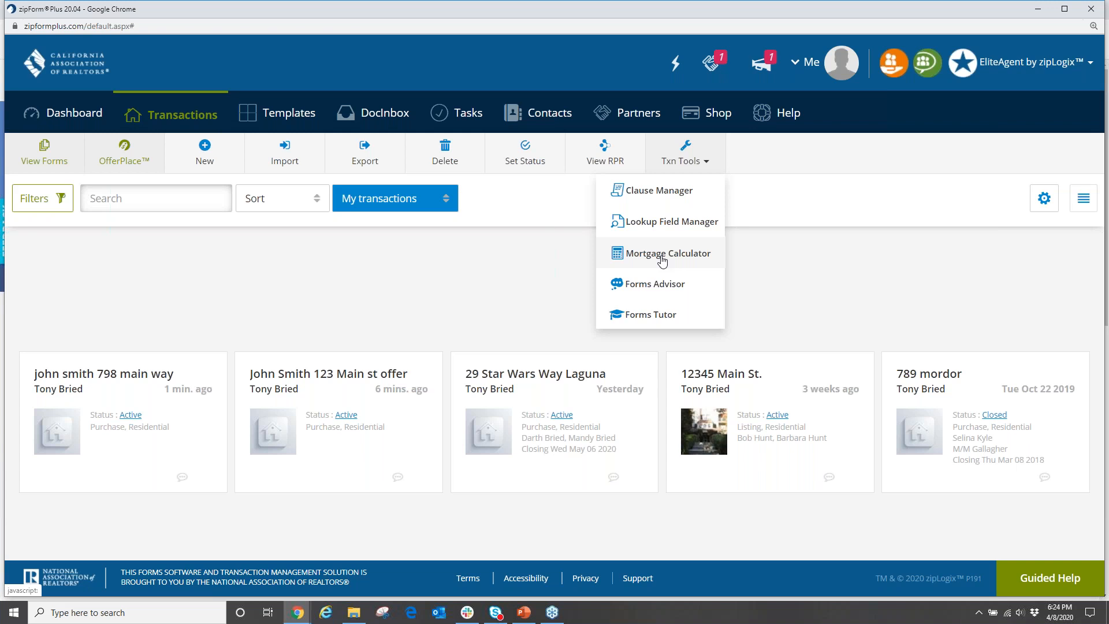
# Launch the Mortgage Calculator from the Txn Tools menu to show its empty Payments Calculator.
pyautogui.click(663, 262)
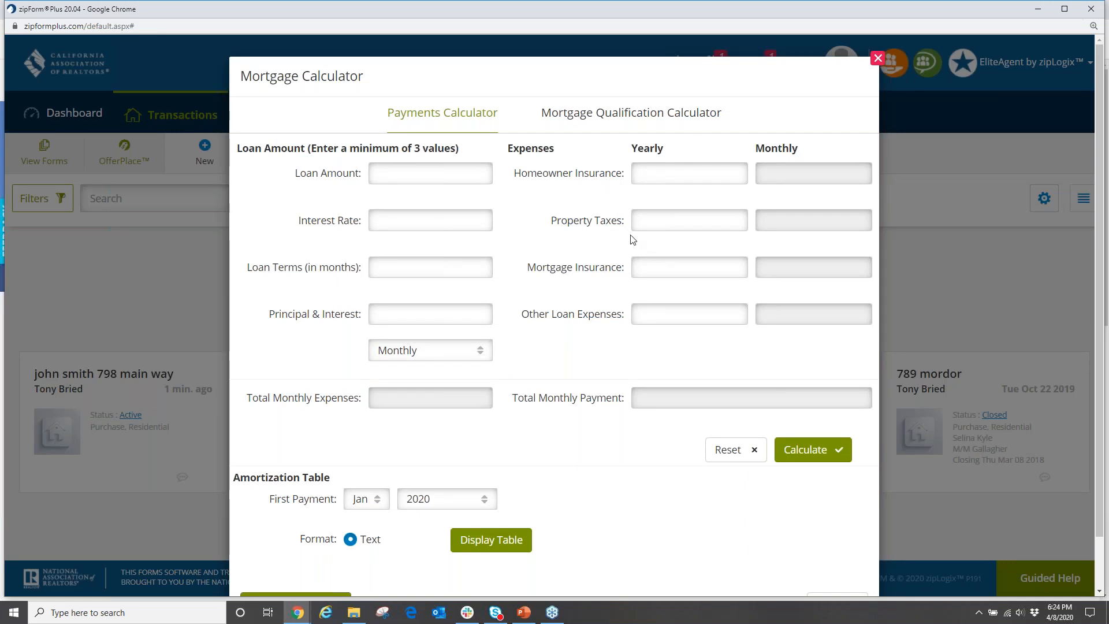
# Enter a 575000 loan at 3.75% over 360 months to compute the $2,662.91 payment.
pyautogui.click(436, 173)
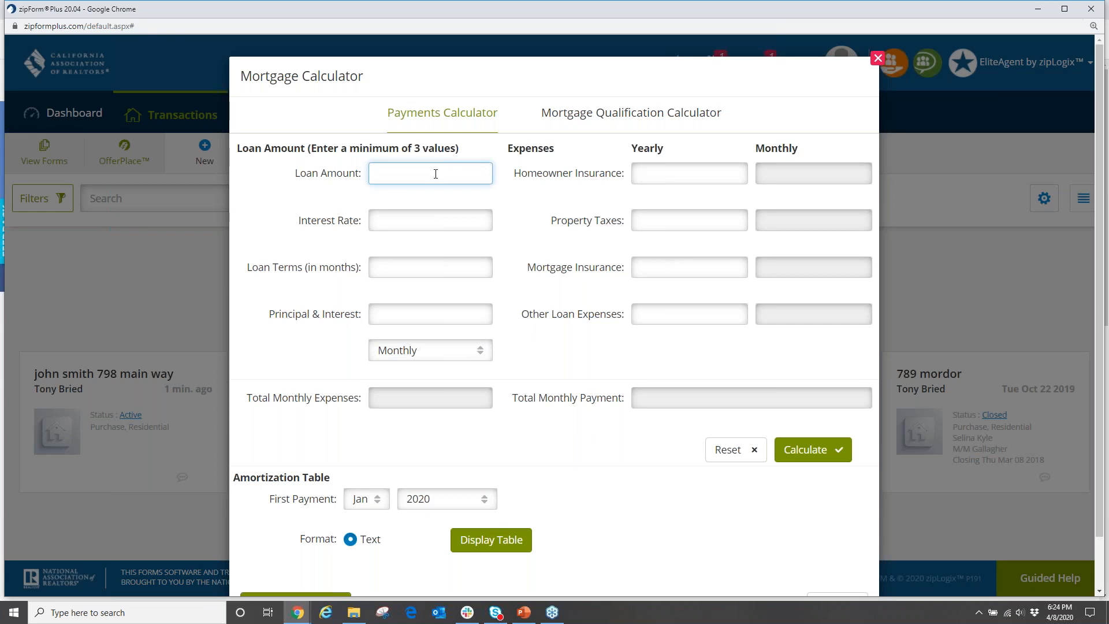
pyautogui.write('575000')
pyautogui.click(411, 221)
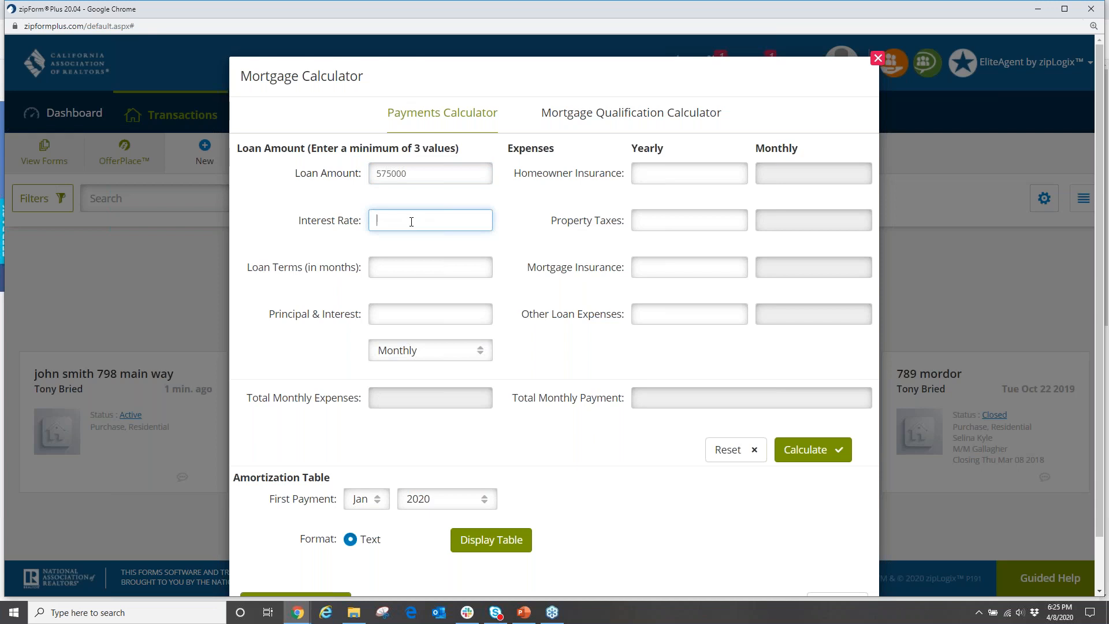
pyautogui.write('3.75')
pyautogui.click(415, 264)
pyautogui.write('360')
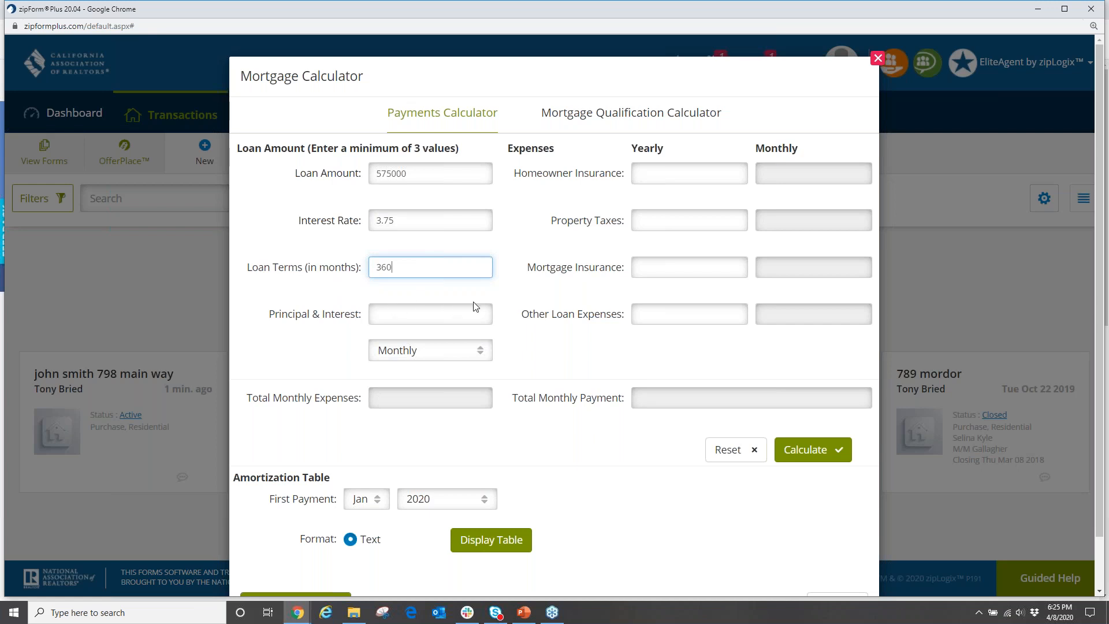
pyautogui.press('Tab')
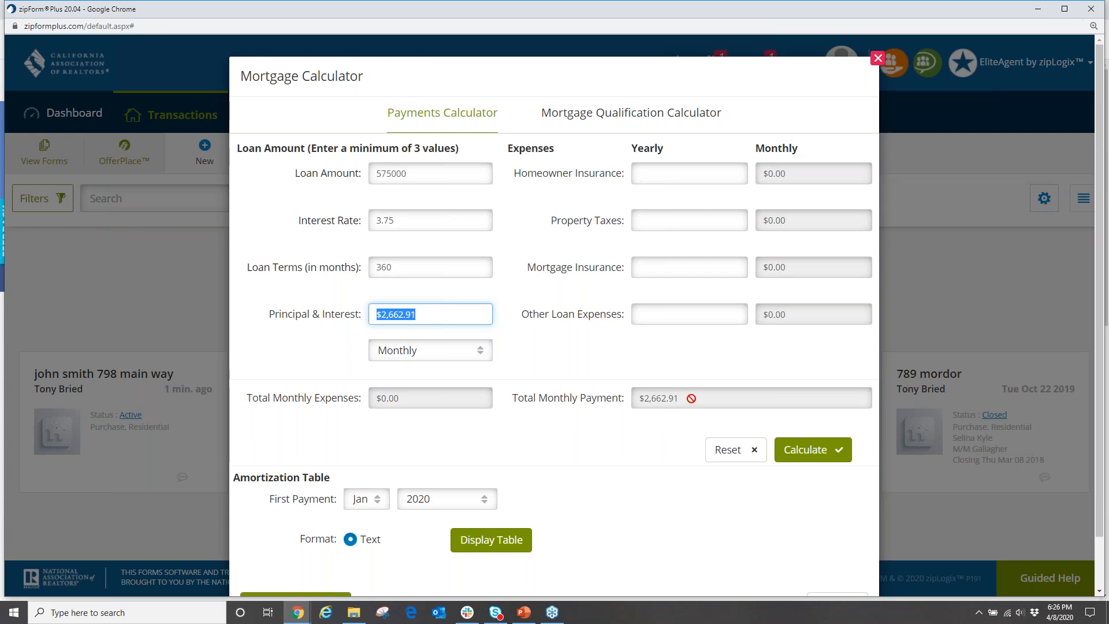
# Set the first payment month to Jun and display the amortization schedule from Jun 2020.
pyautogui.moveTo(694, 399); pyautogui.dragTo(634, 398)
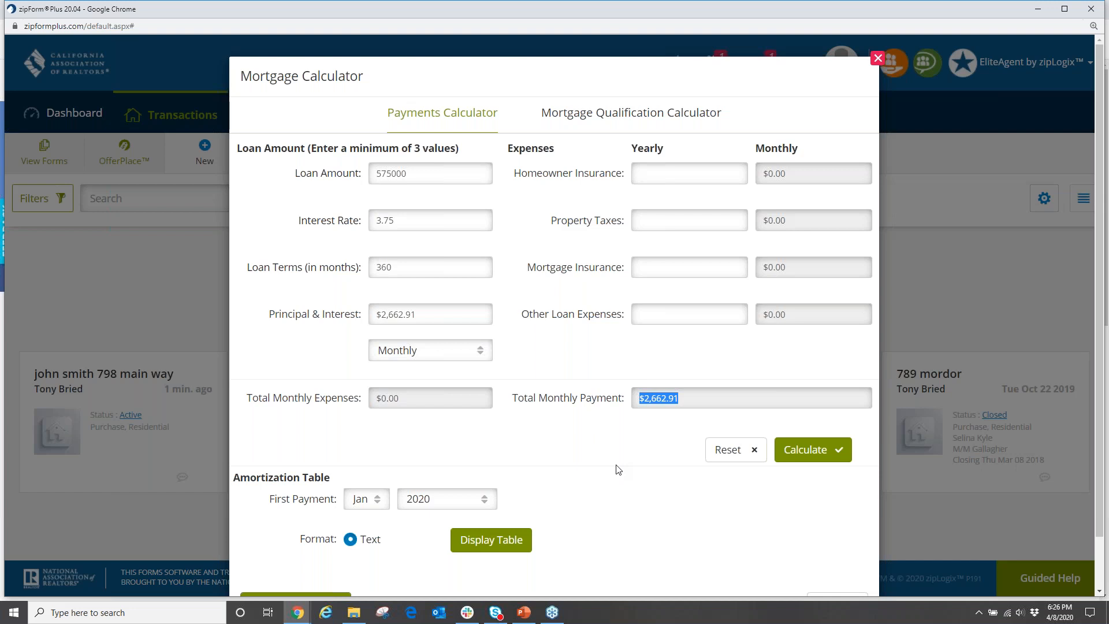
pyautogui.click(585, 441)
pyautogui.scroll(-1, 395, 491)
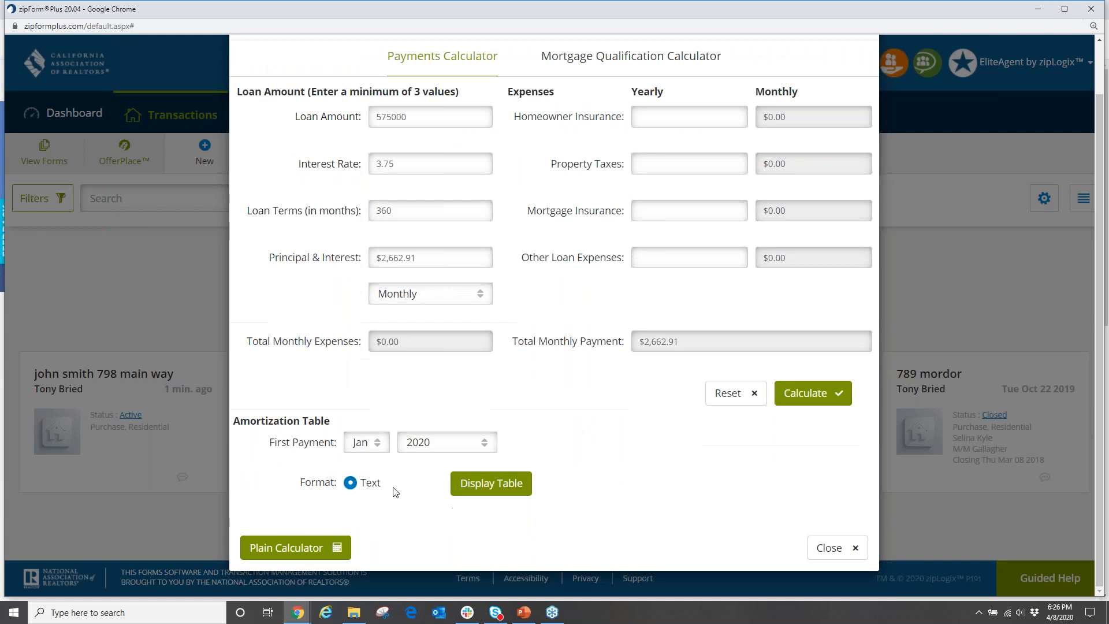
pyautogui.click(375, 442)
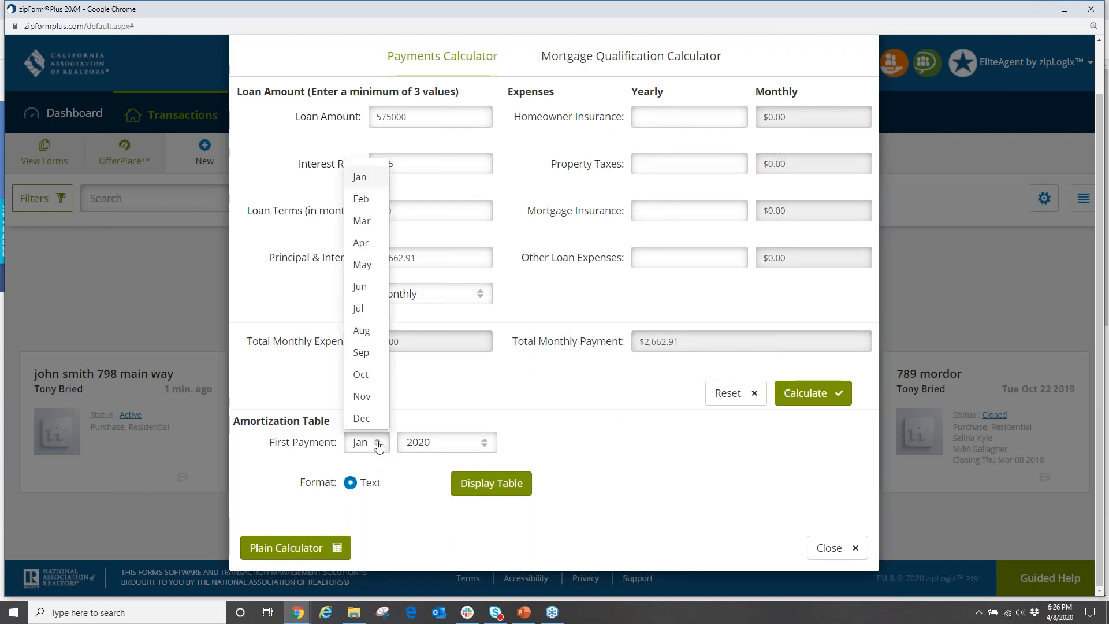
pyautogui.click(363, 287)
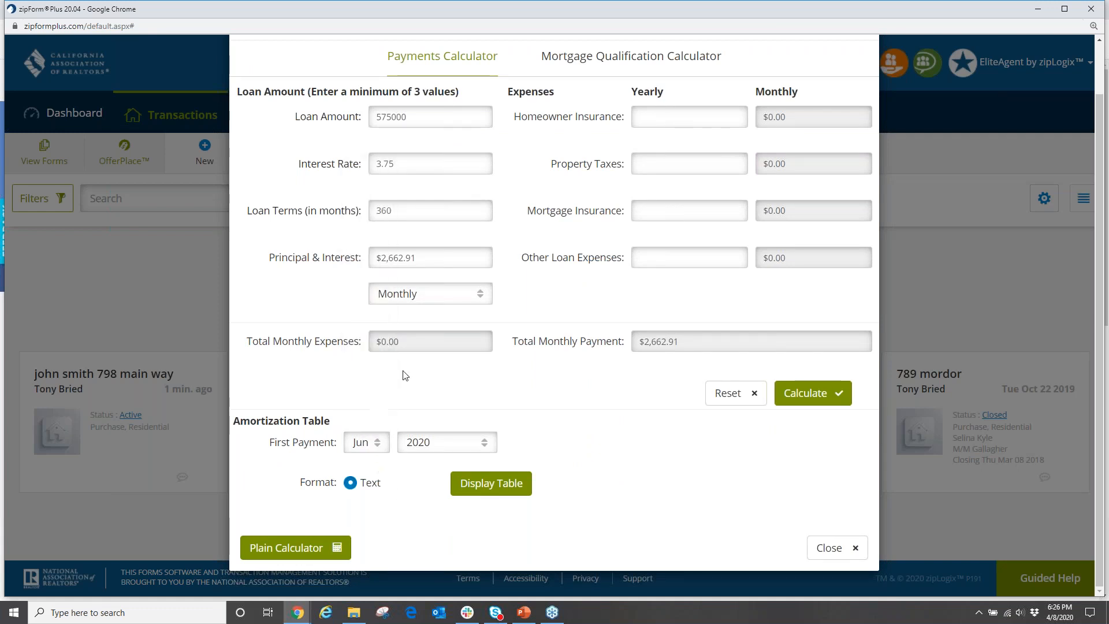
pyautogui.click(492, 484)
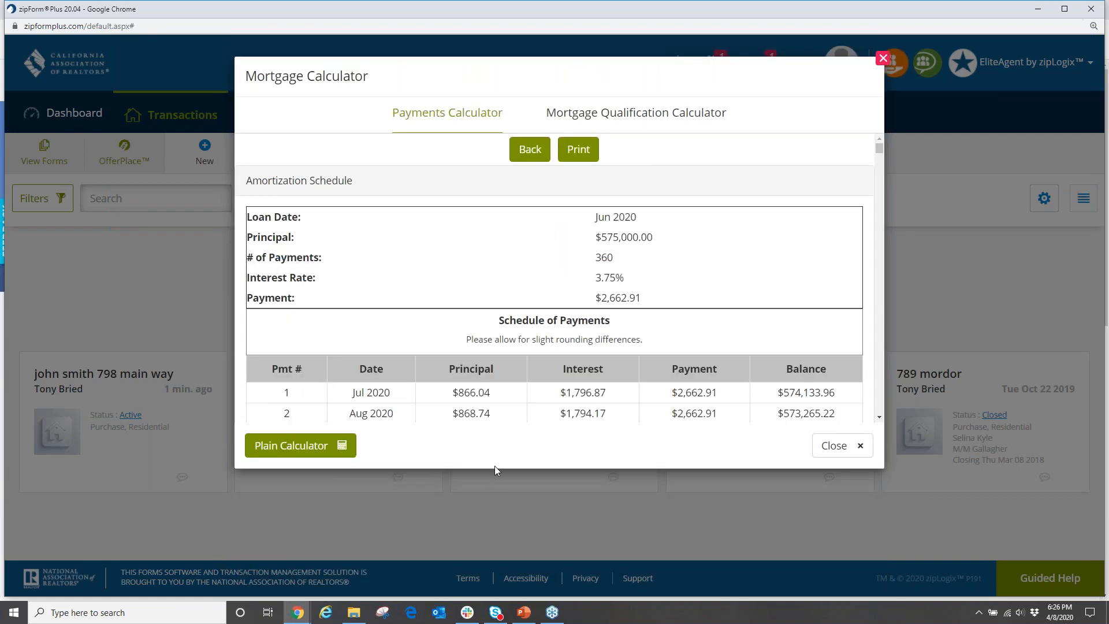
# Scroll to the final June 2050 payment and grand totals, then return to the calculator.
pyautogui.scroll(-1, 515, 354)
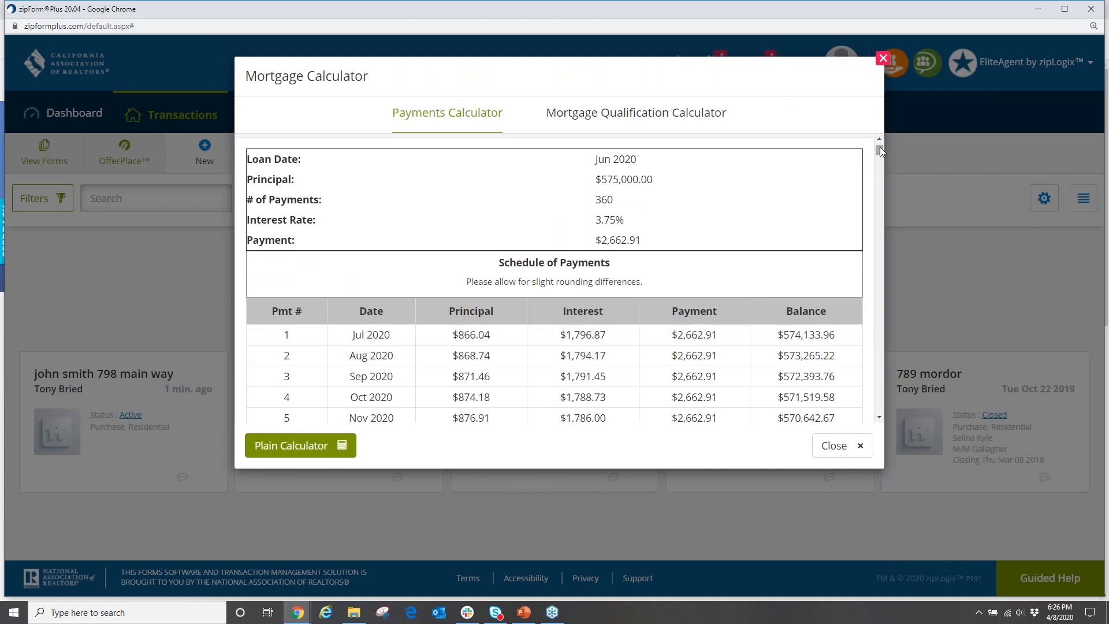
pyautogui.moveTo(880, 145); pyautogui.dragTo(872, 416)
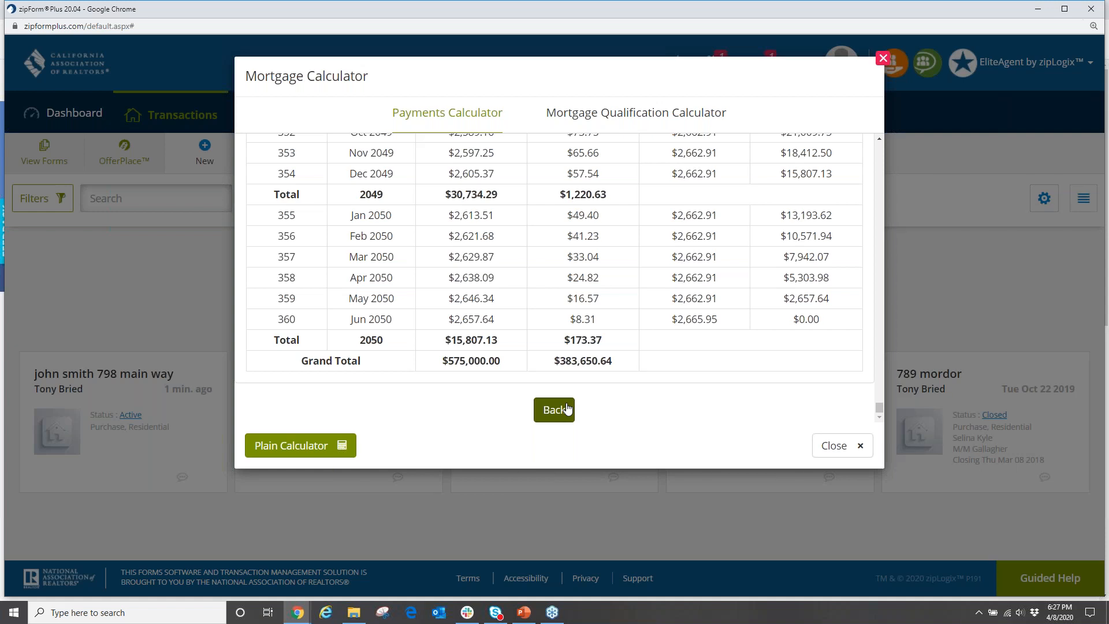
pyautogui.click(567, 410)
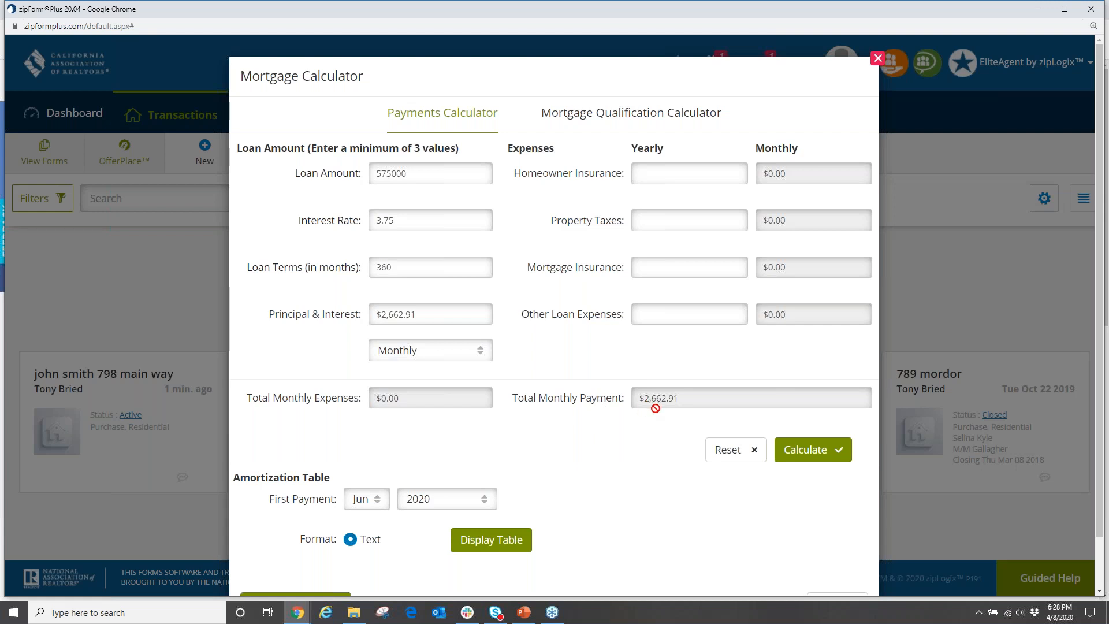
# Change the interest rate from 3.75 to 4.75 so the payment recalculates to $2,999.47.
pyautogui.doubleClick(381, 223)
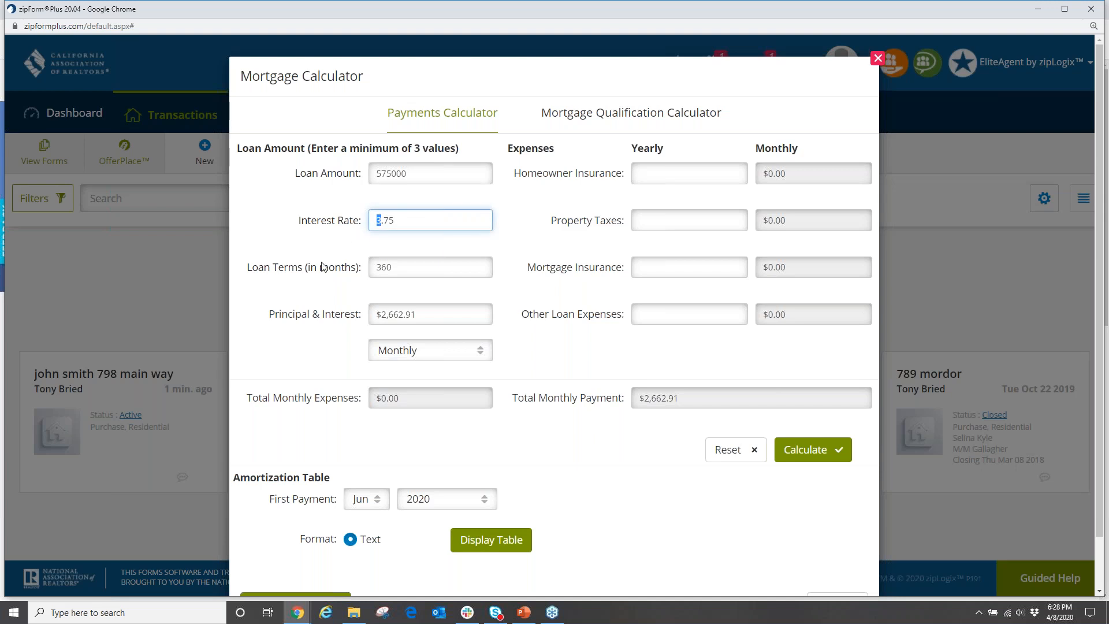
pyautogui.write('4')
pyautogui.press('Tab')
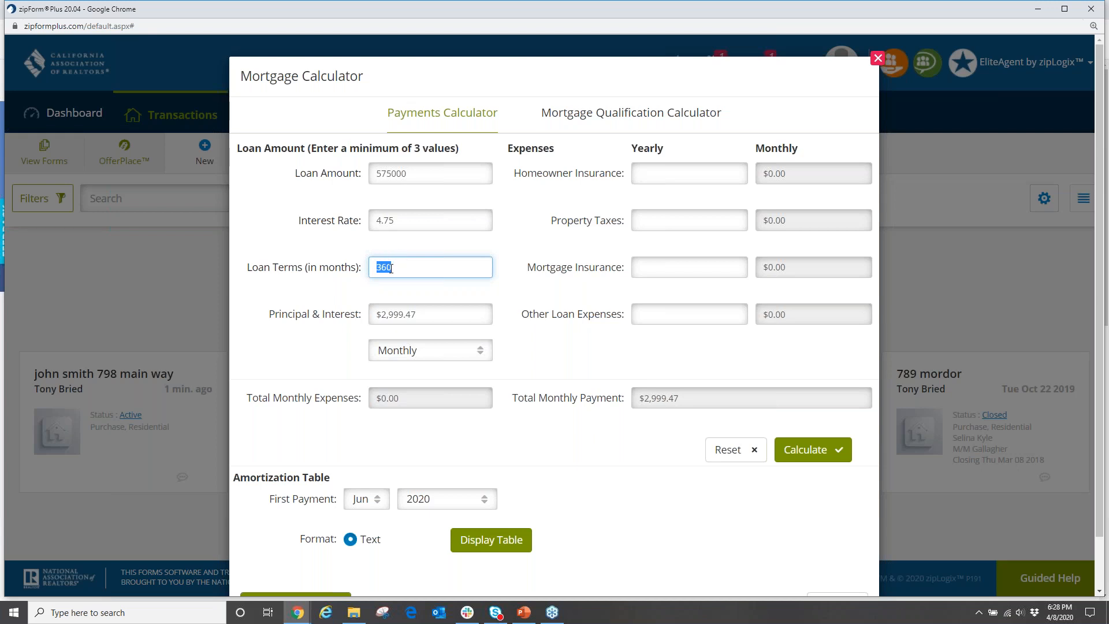
pyautogui.doubleClick(375, 177)
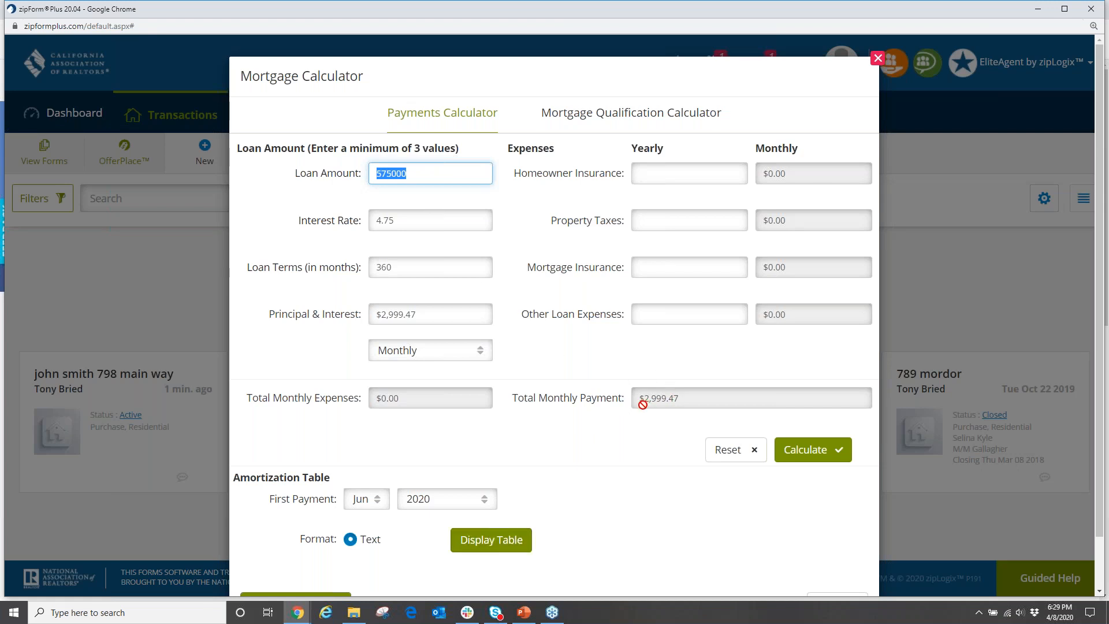
# Display the 4.75% schedule ($504,811.20 total interest), close the calculator, and reopen Txn Tools.
pyautogui.click(499, 543)
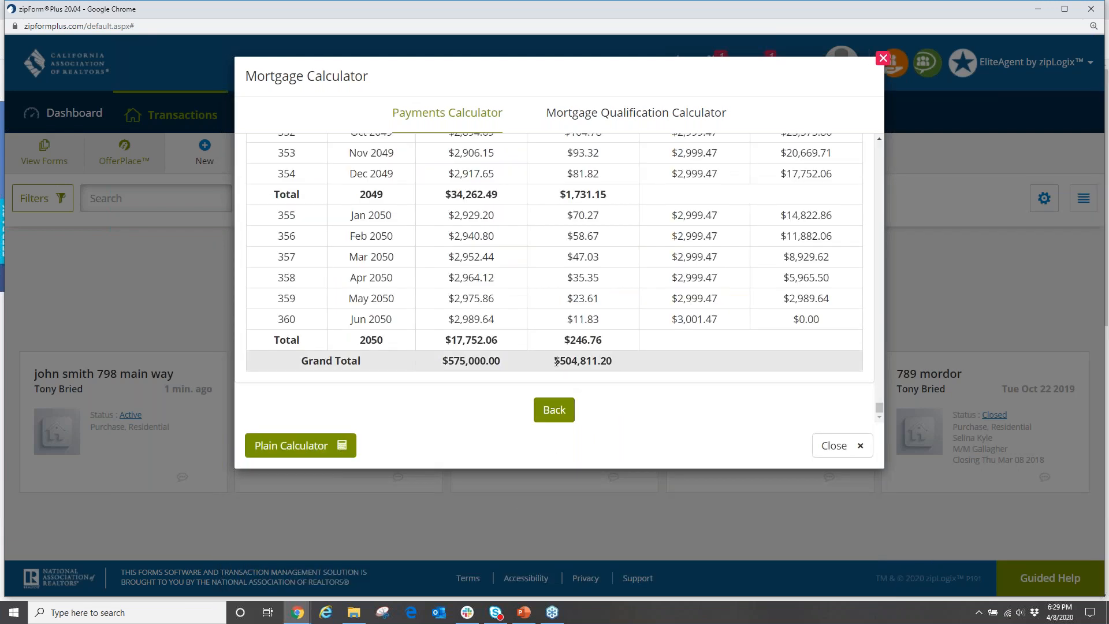
pyautogui.moveTo(553, 361); pyautogui.dragTo(624, 363)
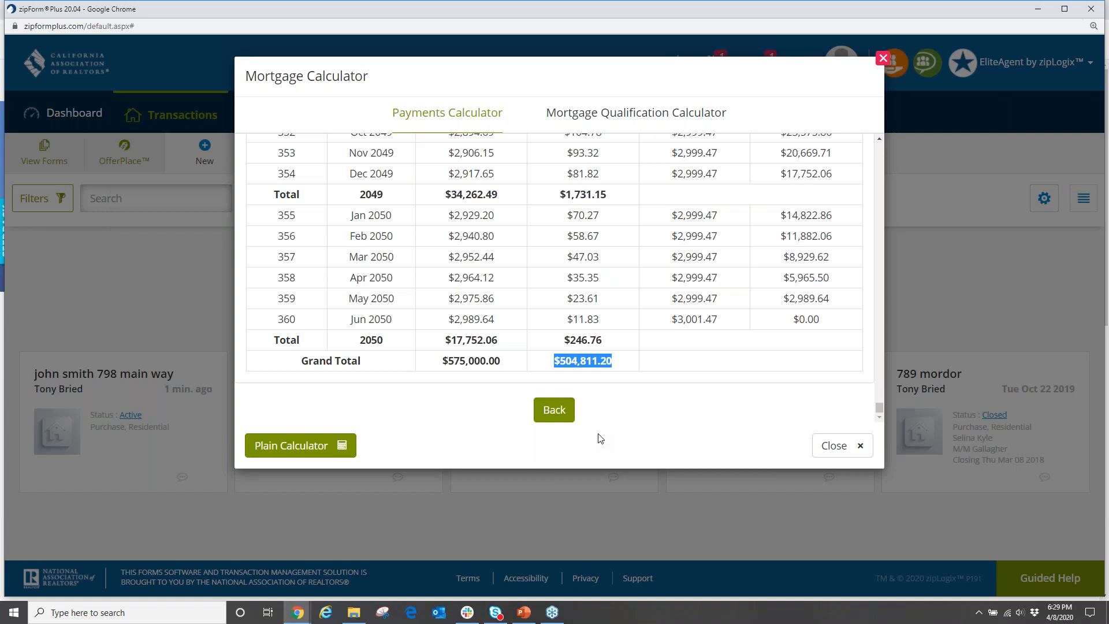
pyautogui.click(937, 186)
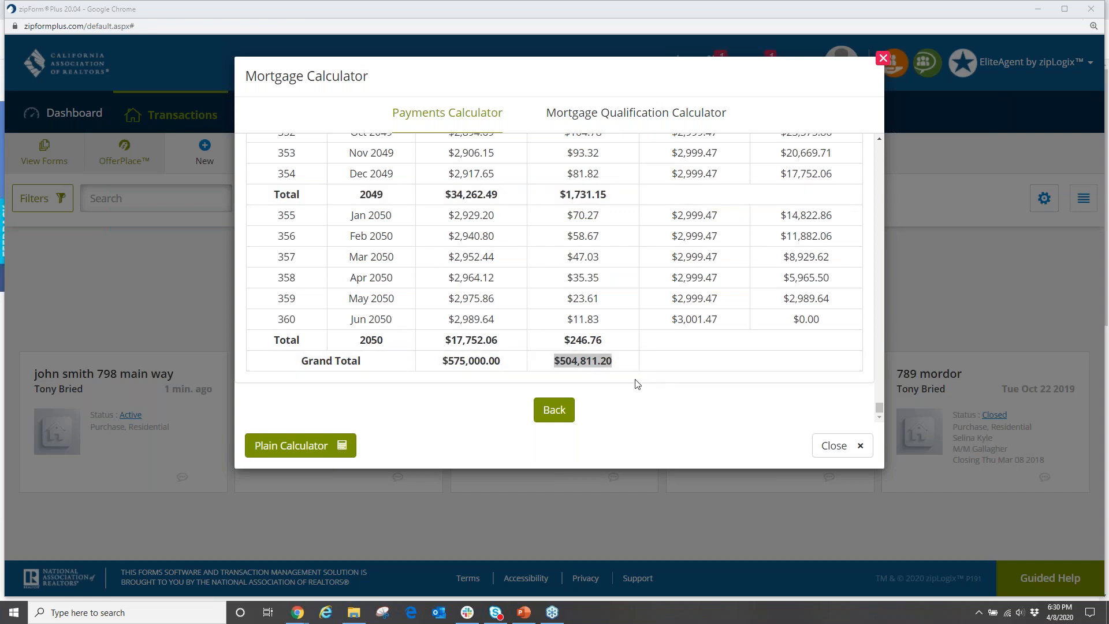
pyautogui.click(882, 58)
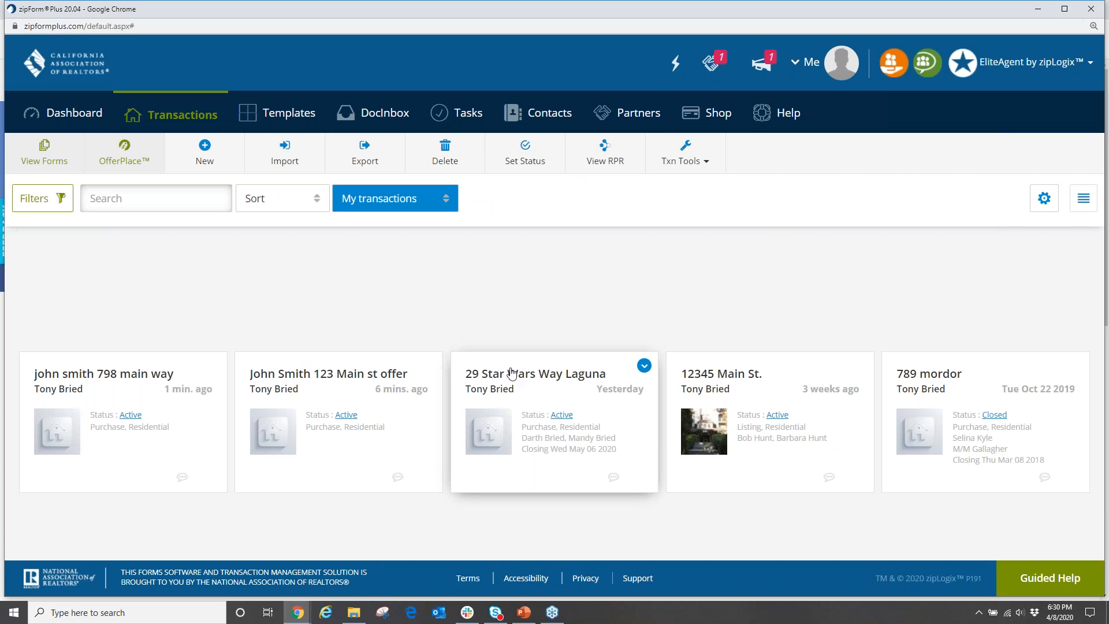
pyautogui.click(706, 165)
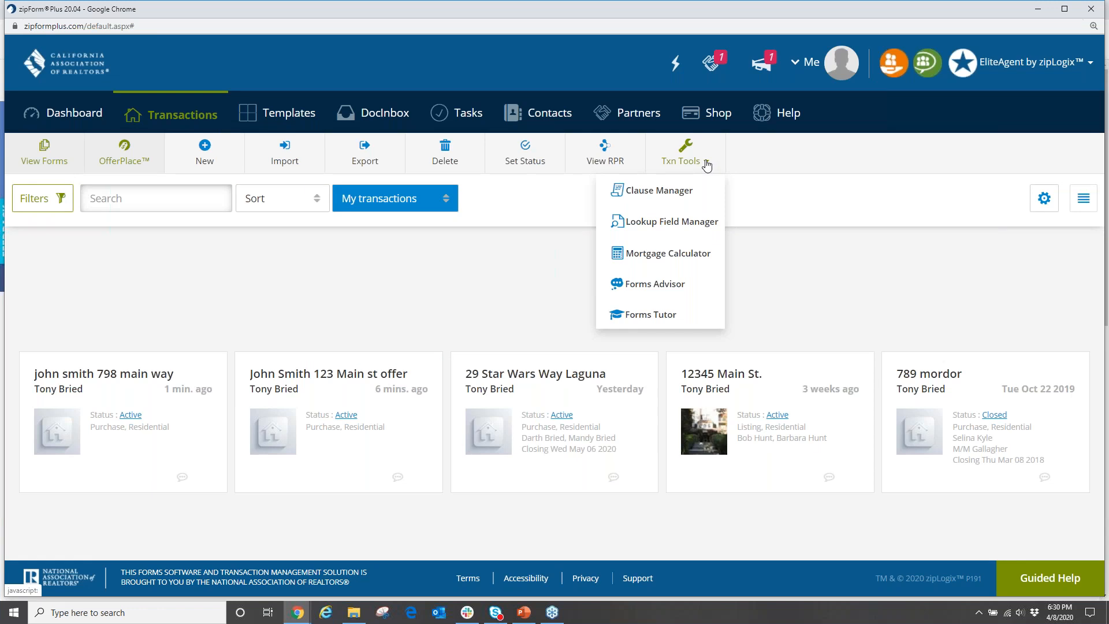
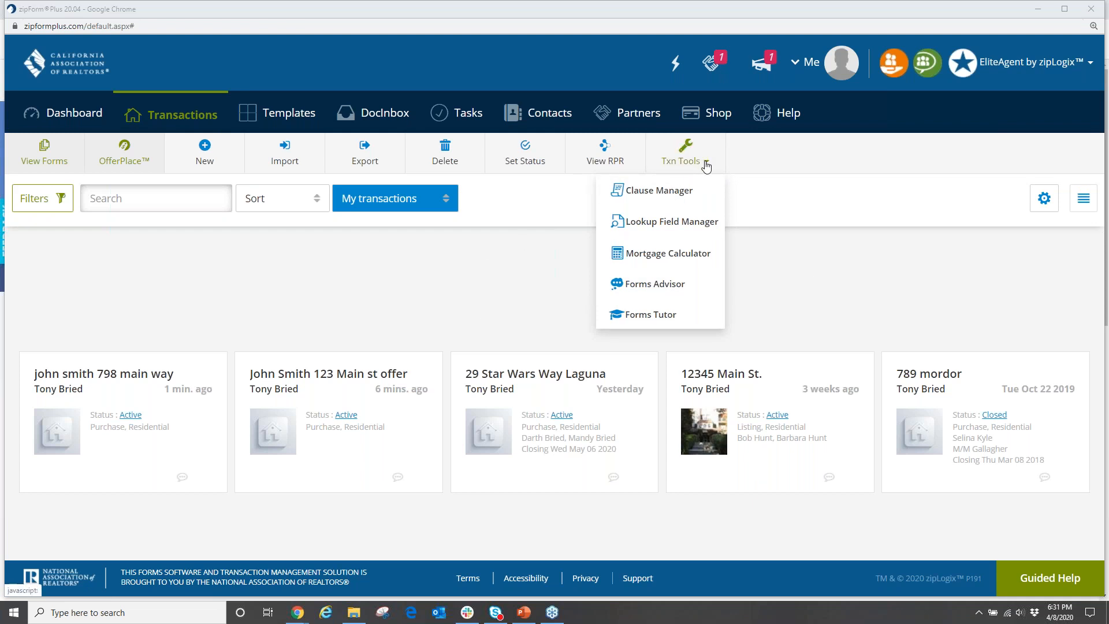
# Open Forms Tutor from Txn Tools and start the app at apps.car.org/FormsTutor in a new tab.
pyautogui.click(654, 316)
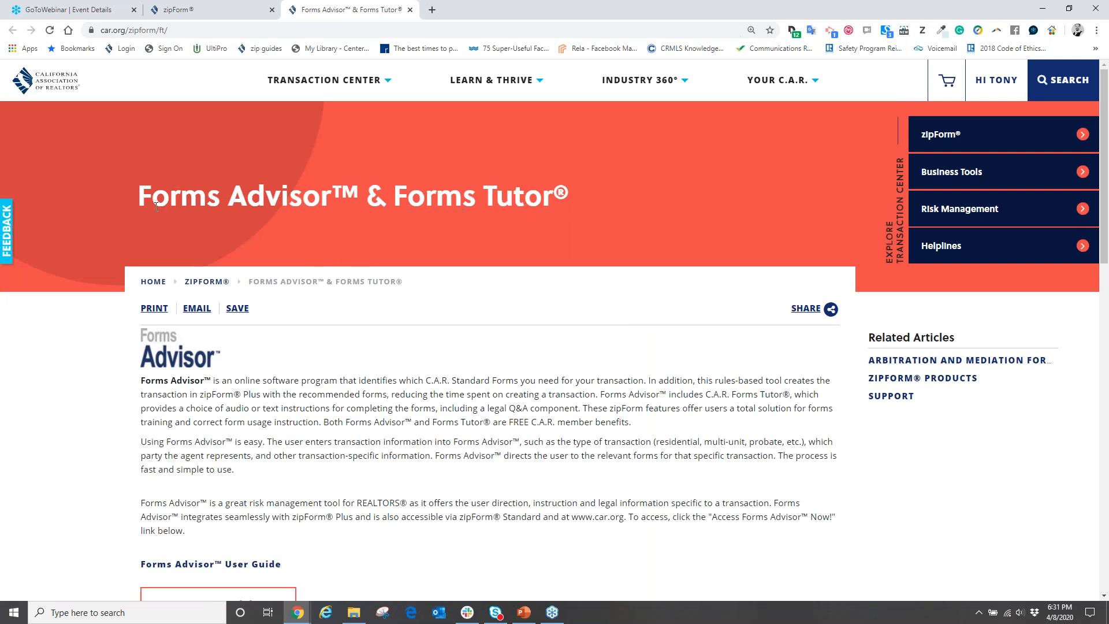
pyautogui.scroll(-6, 156, 205)
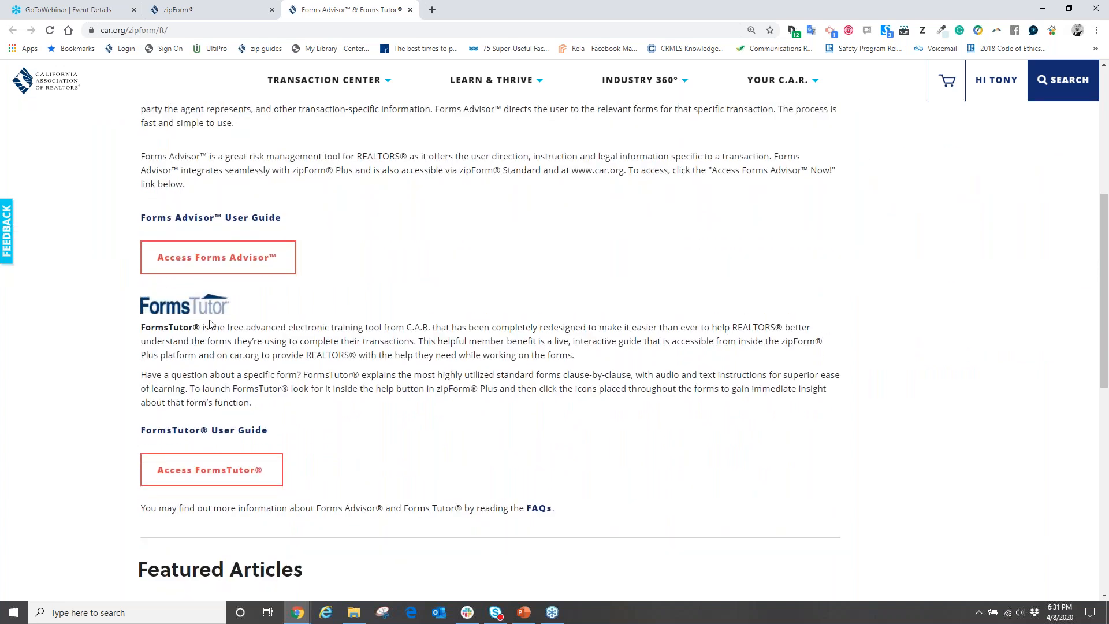
pyautogui.scroll(-1, 174, 404)
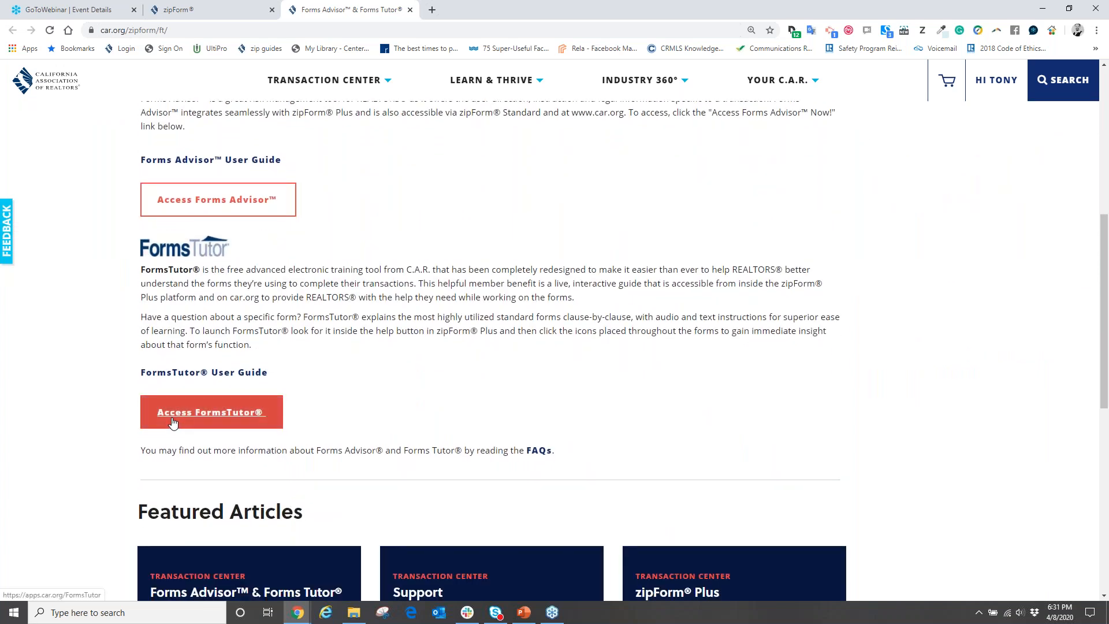
pyautogui.click(207, 414)
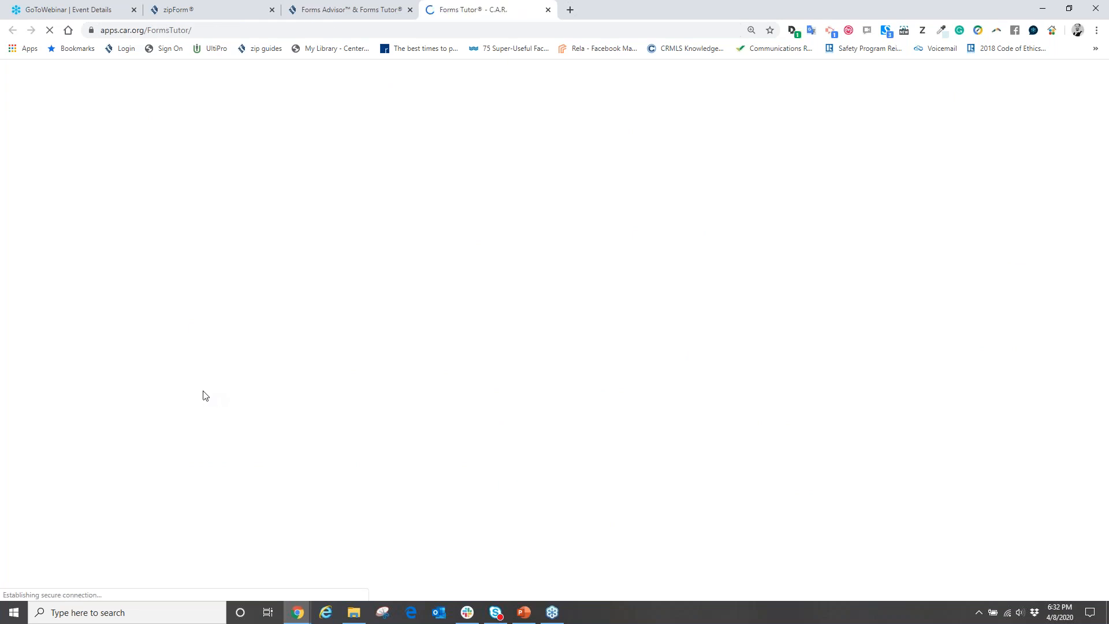
# Search the forms for 'rpa' and open the RPA-CA purchase agreement preview in its own tab.
pyautogui.scroll(-1, 490, 331)
pyautogui.scroll(-10, 490, 330)
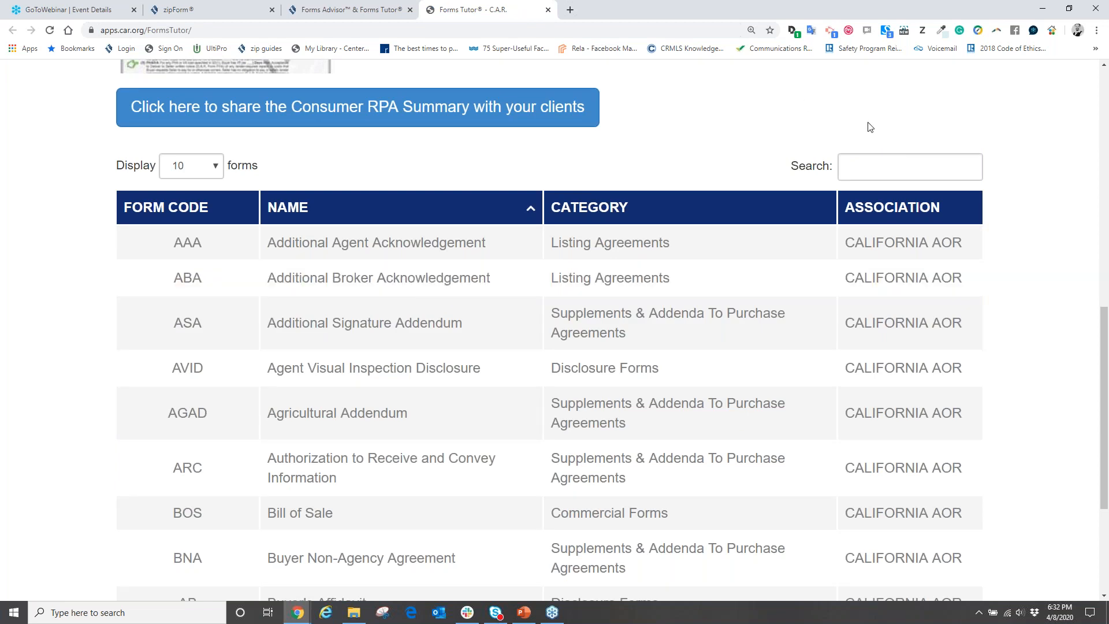
pyautogui.click(861, 165)
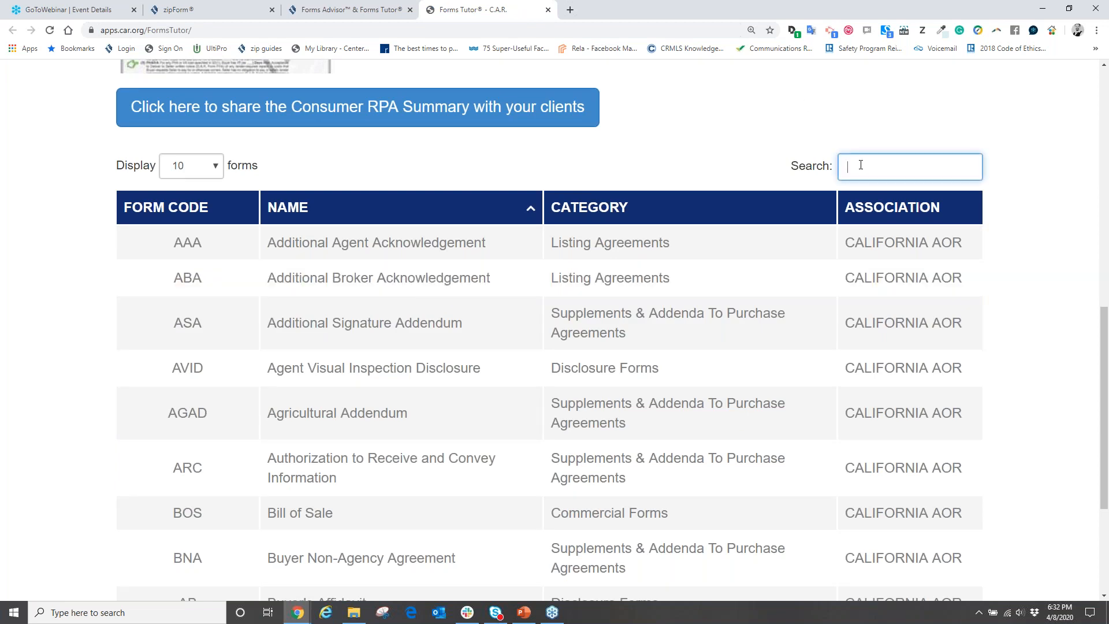
pyautogui.write('rpa')
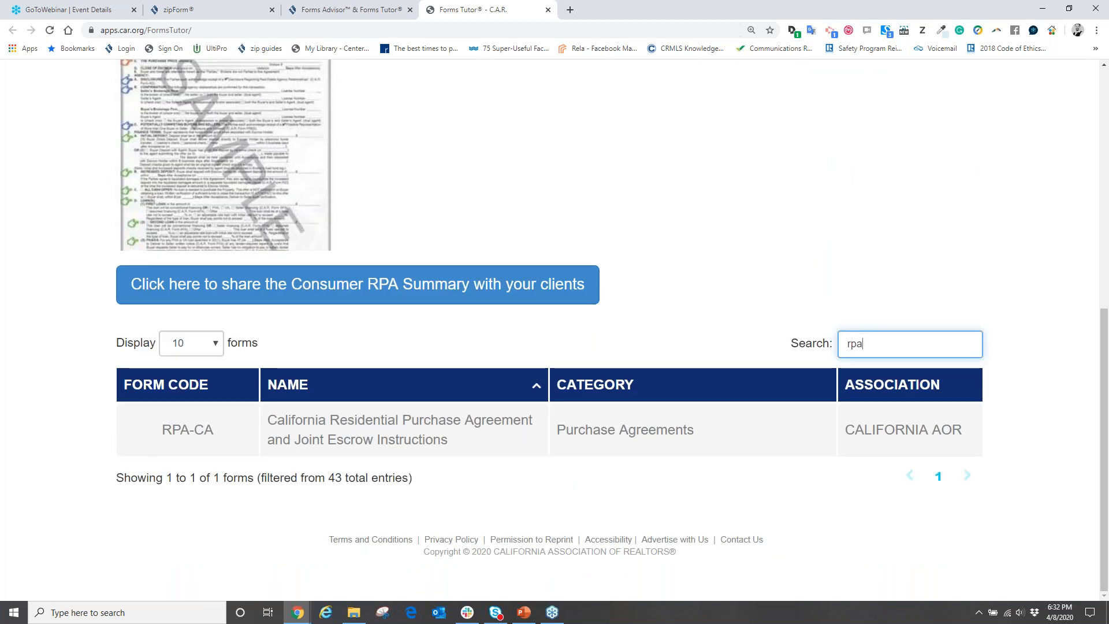
pyautogui.click(362, 422)
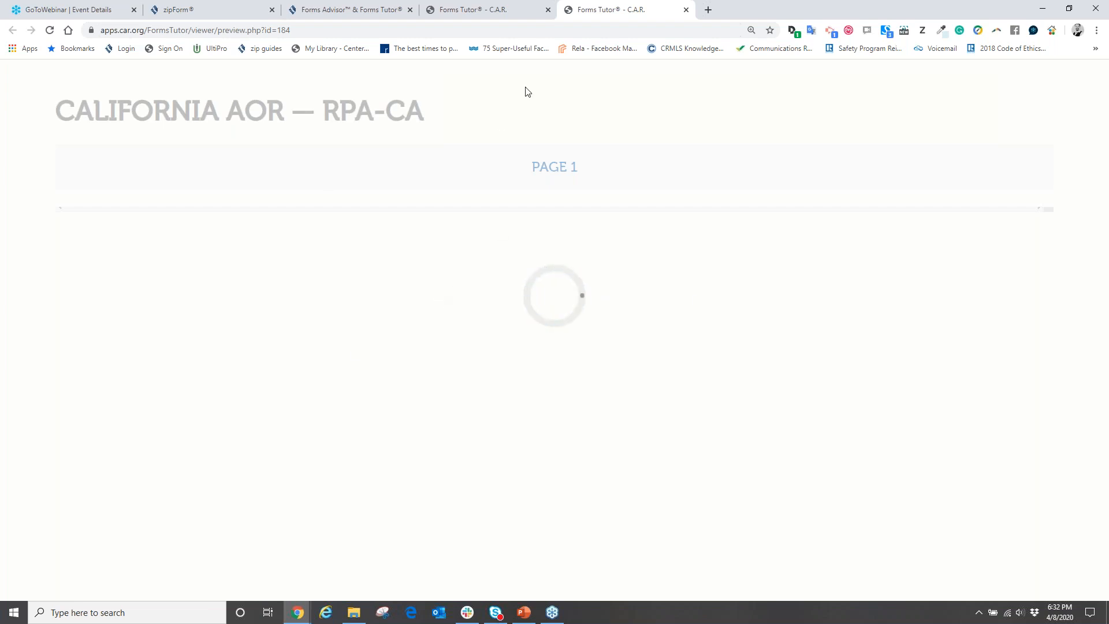
# Back on the forms list, clear the 'rpa' search so all 43 forms are listed.
pyautogui.click(505, 10)
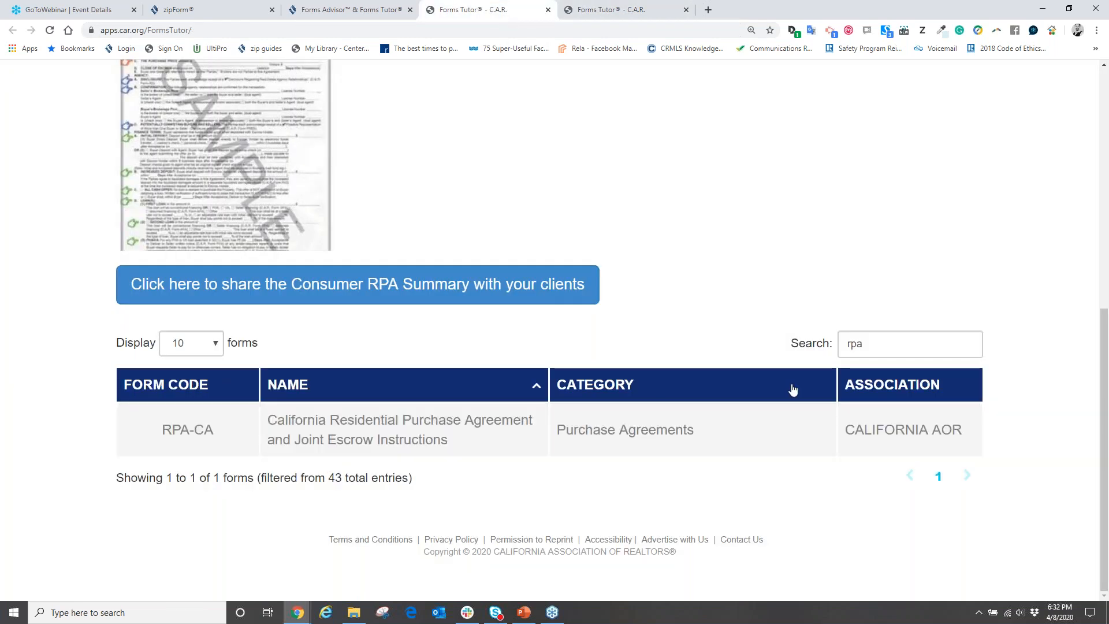
pyautogui.moveTo(865, 348); pyautogui.dragTo(776, 303)
pyautogui.press('BackSpace')
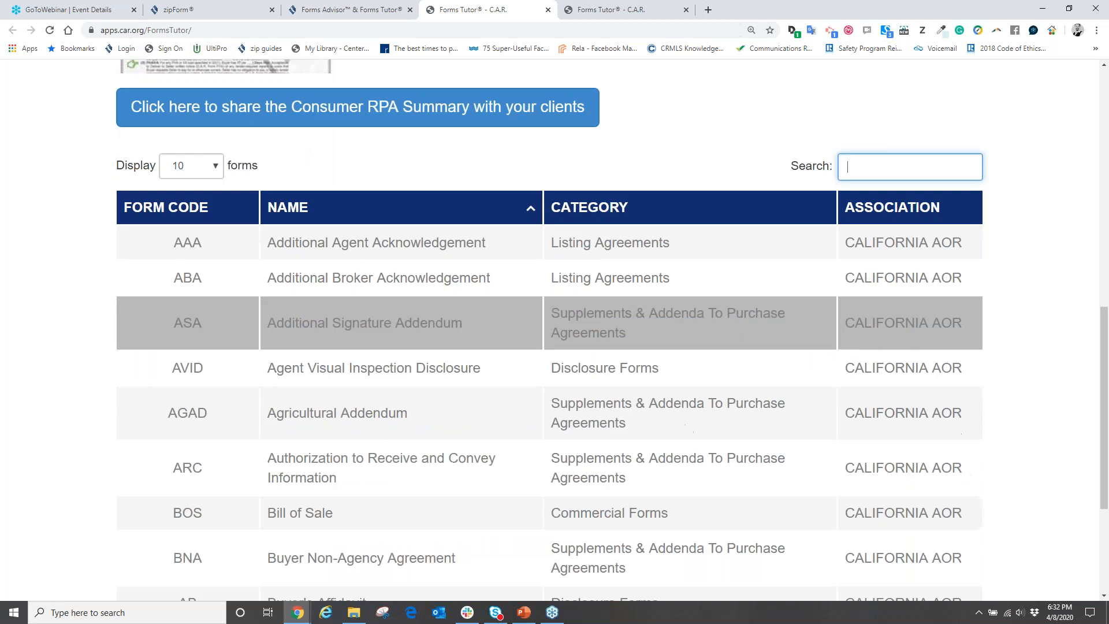
pyautogui.scroll(-2, 338, 411)
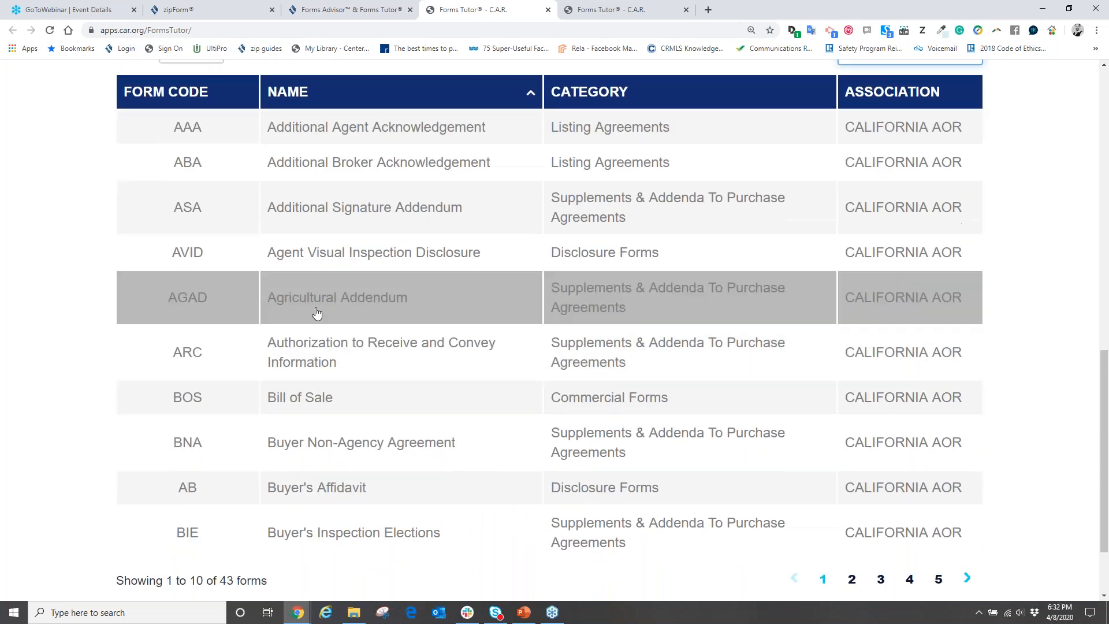
# Open the Buyer Non-Agency Agreement preview and read the first paragraph's explanation.
pyautogui.click(312, 444)
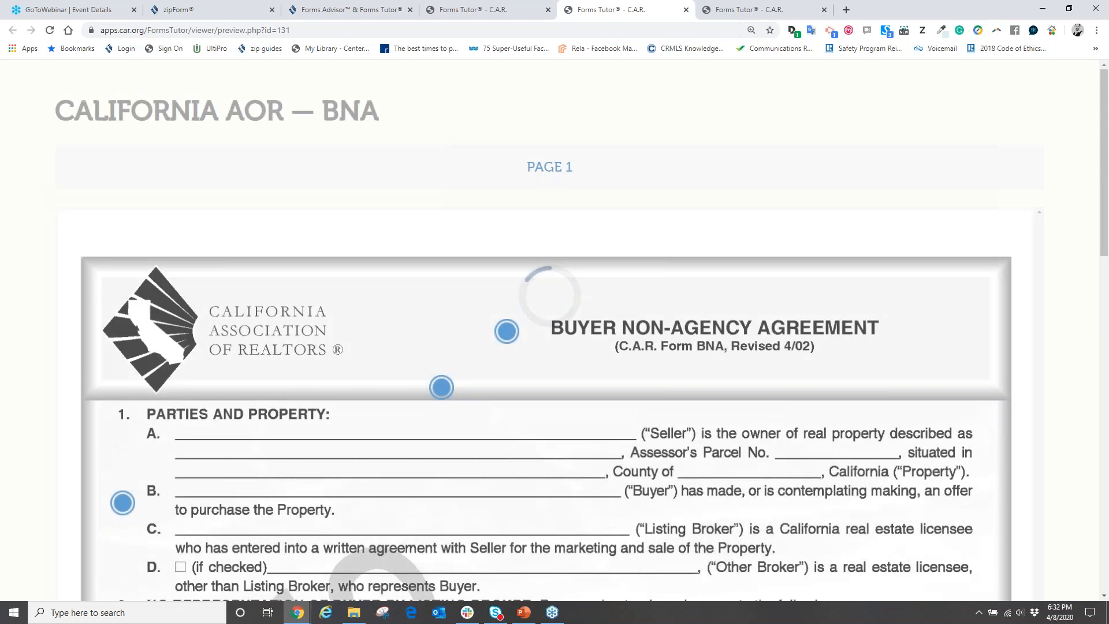
pyautogui.scroll(-3, 625, 393)
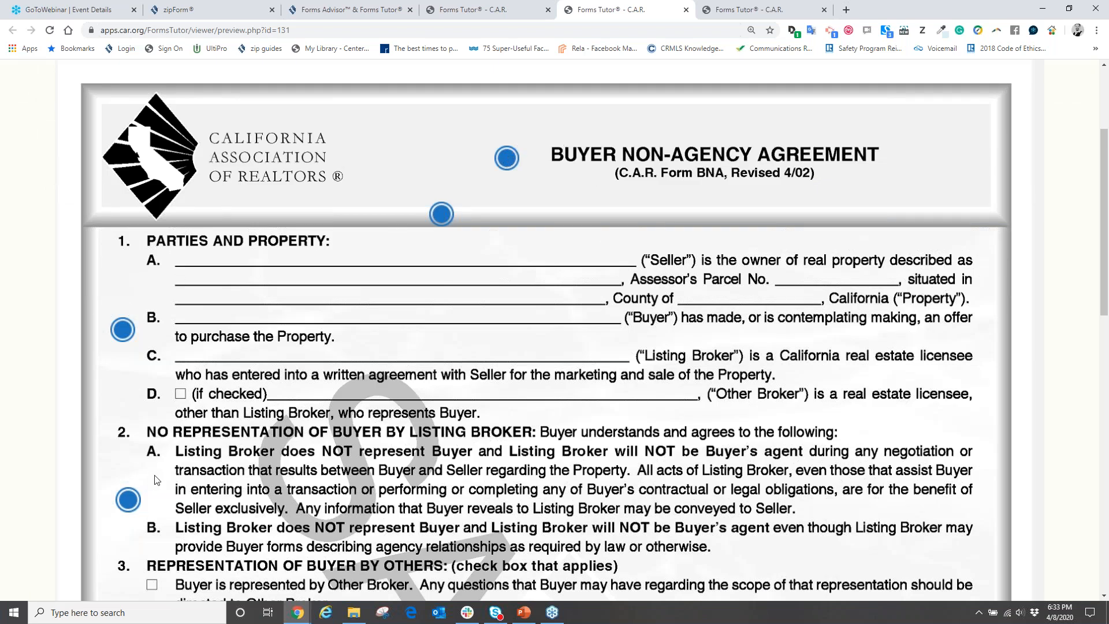
pyautogui.scroll(-2, 155, 479)
pyautogui.scroll(3, 171, 484)
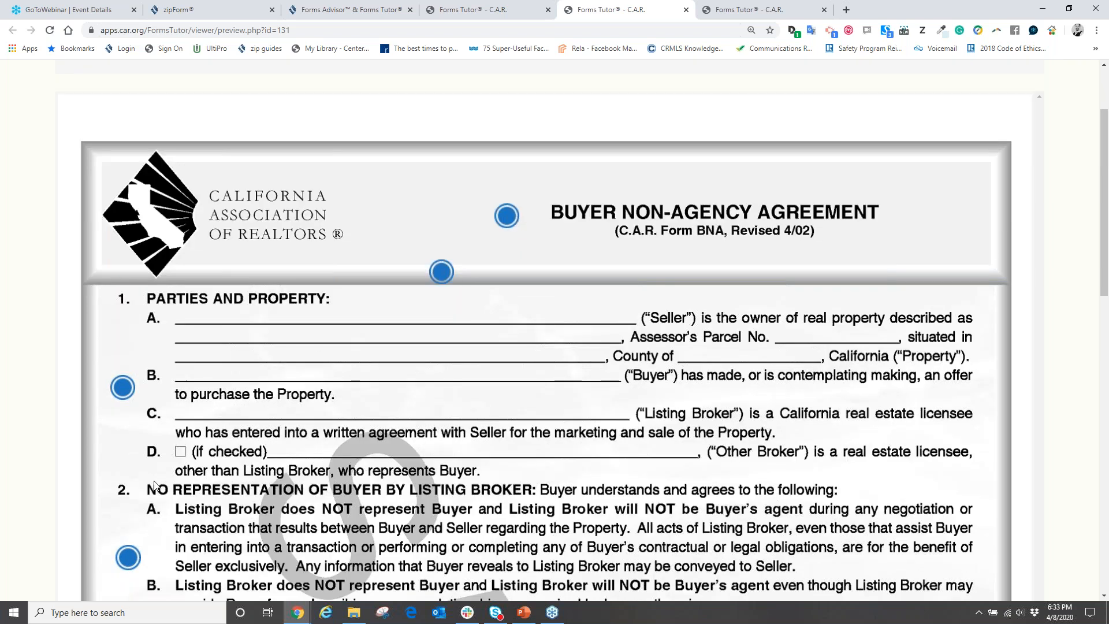
pyautogui.scroll(-4, 486, 424)
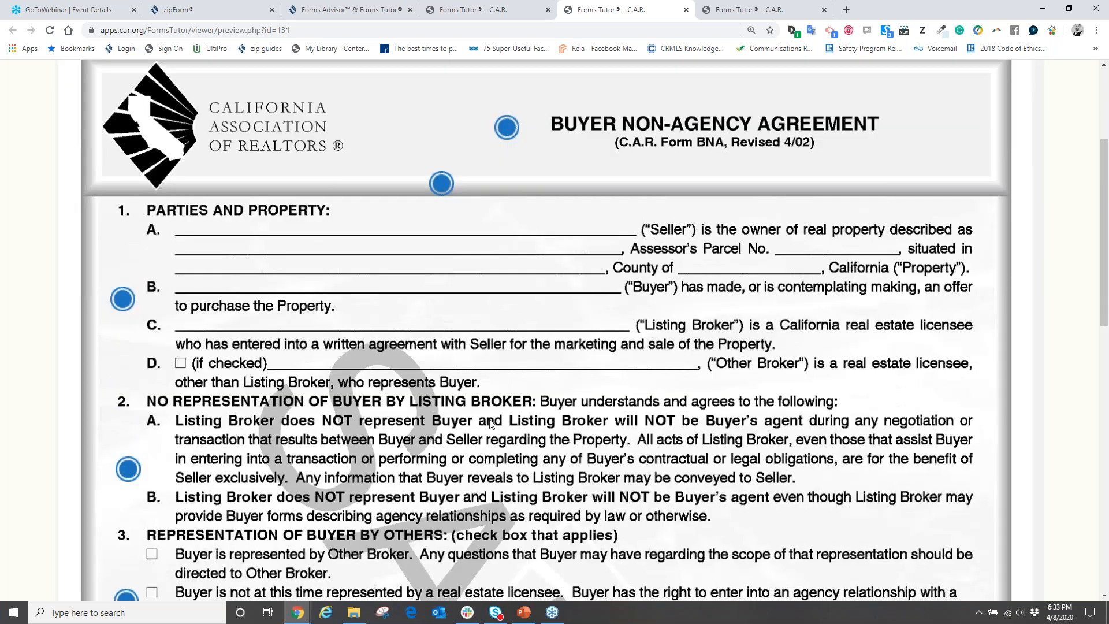
pyautogui.click(124, 157)
pyautogui.click(409, 172)
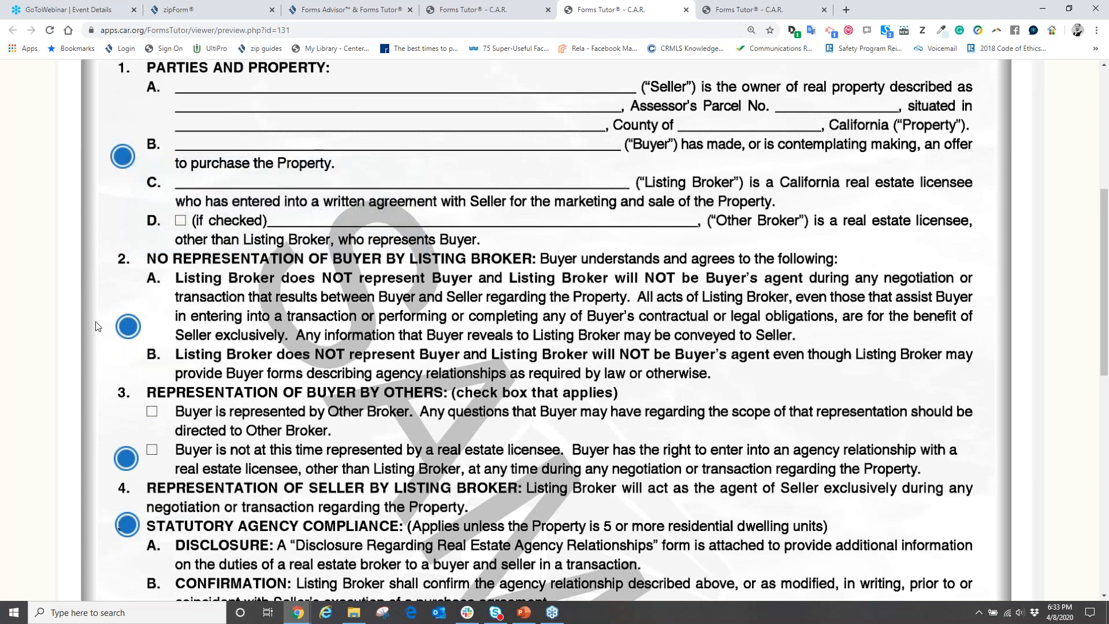
# Read the explanations for paragraphs two through four, including the agency disclosure note.
pyautogui.click(128, 327)
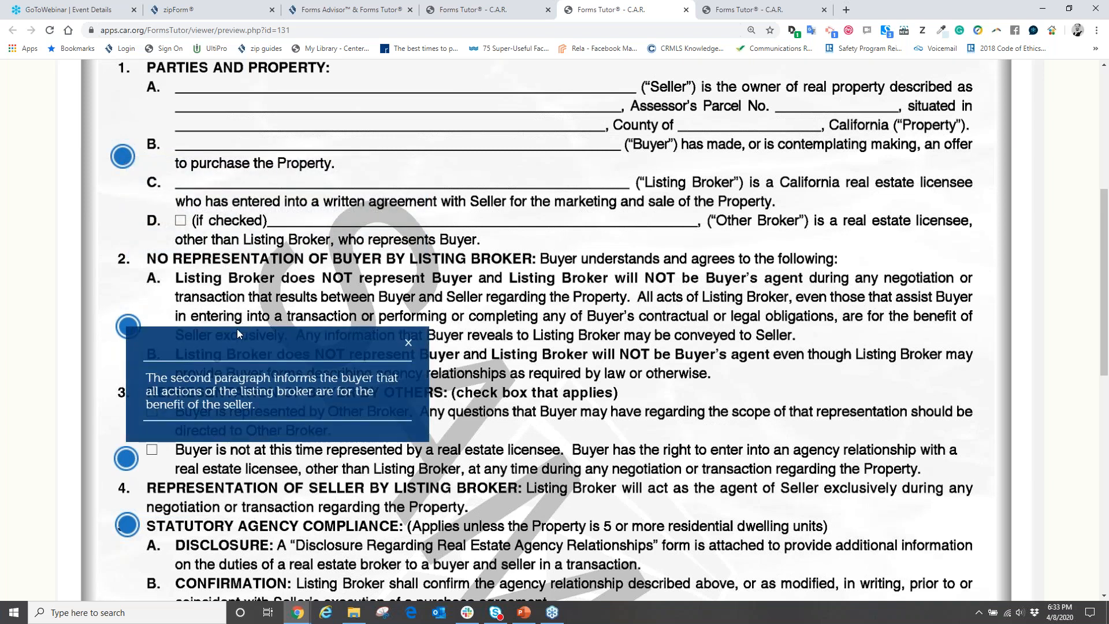
pyautogui.scroll(-2, 237, 328)
pyautogui.click(123, 343)
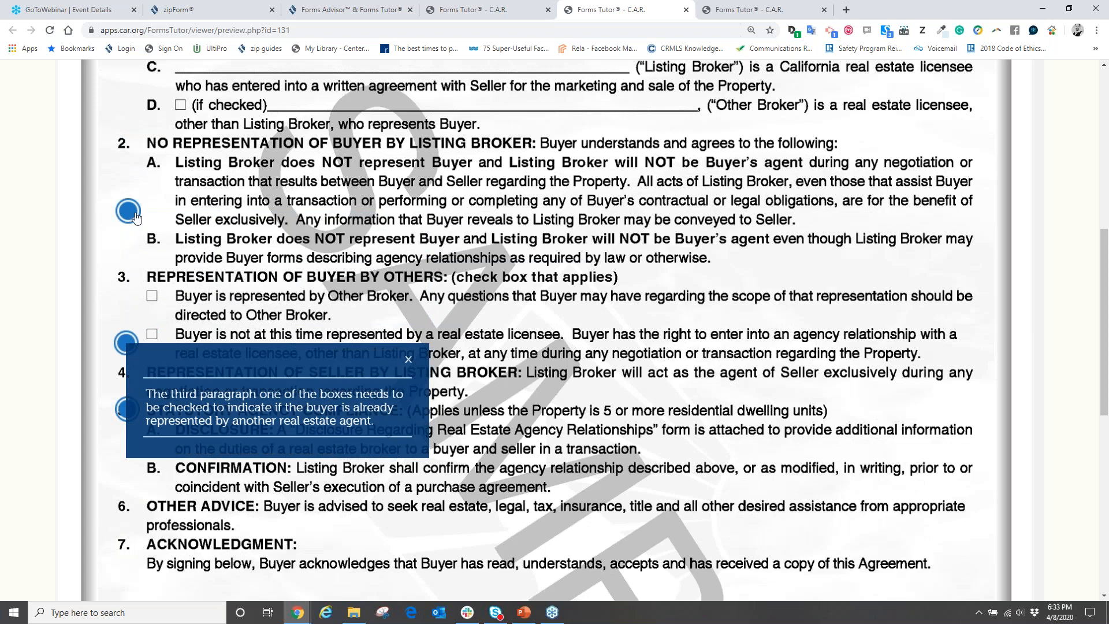
pyautogui.hotkey('ctrl', '-')
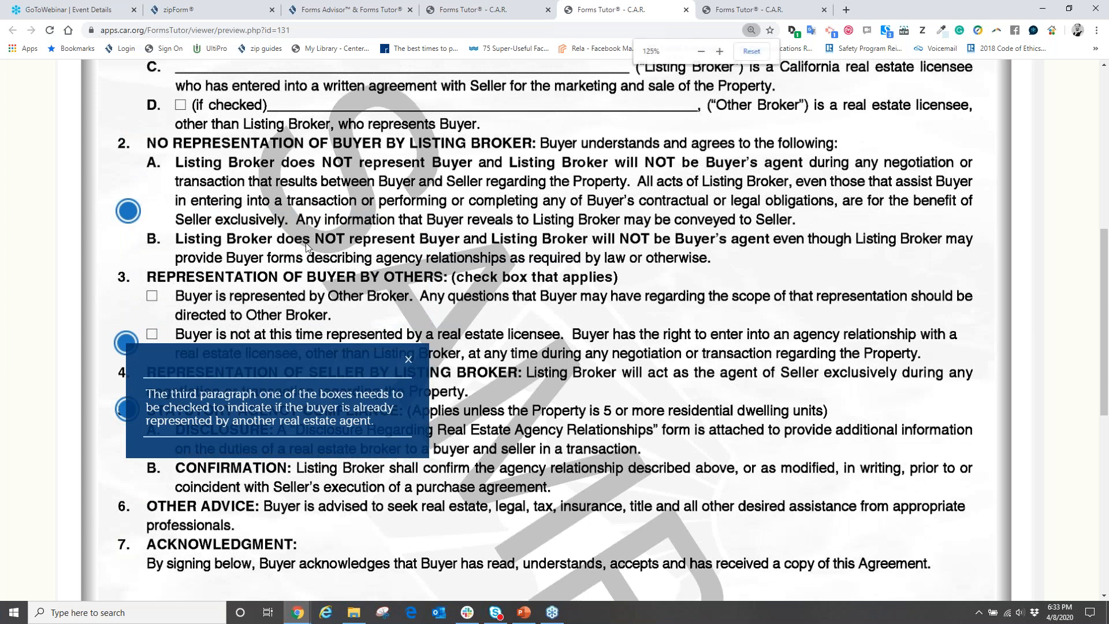
pyautogui.hotkey('ctrl', '+')
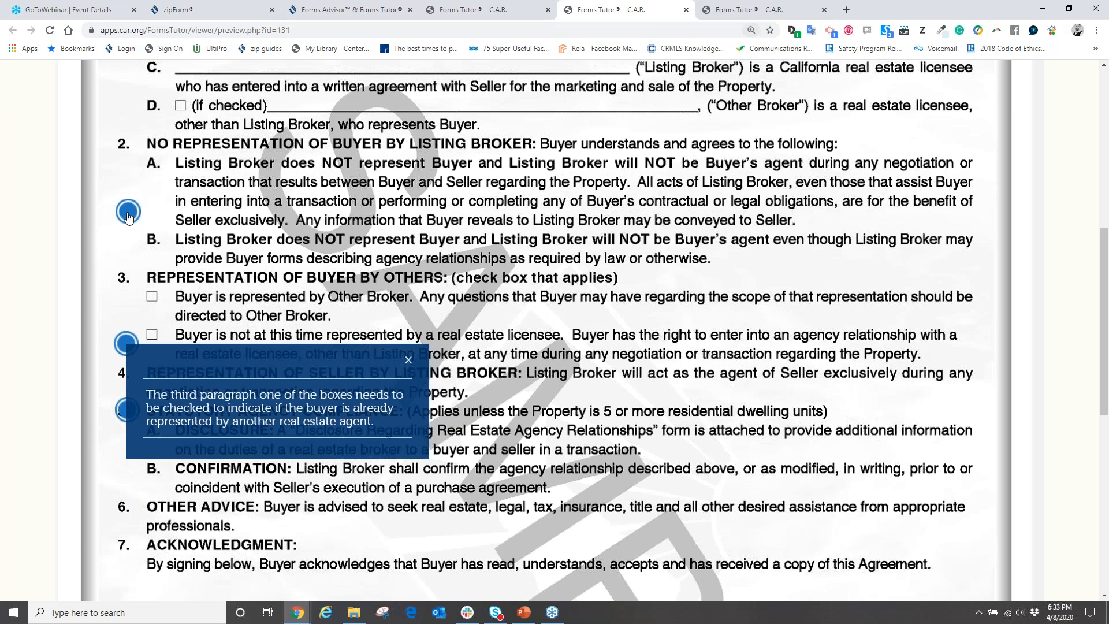
pyautogui.click(128, 215)
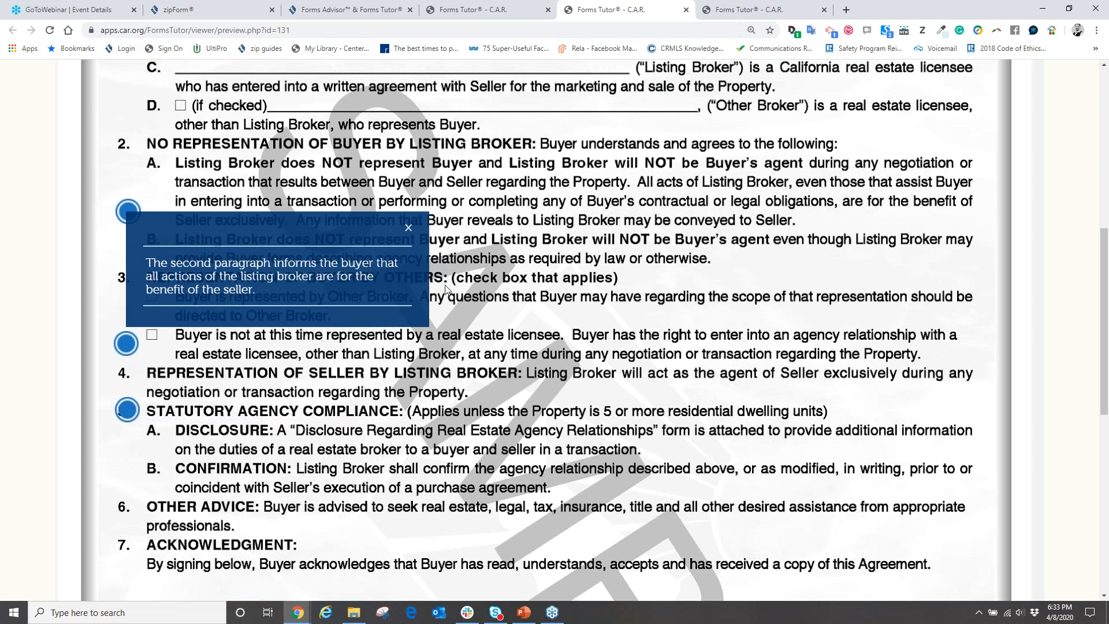
pyautogui.click(409, 228)
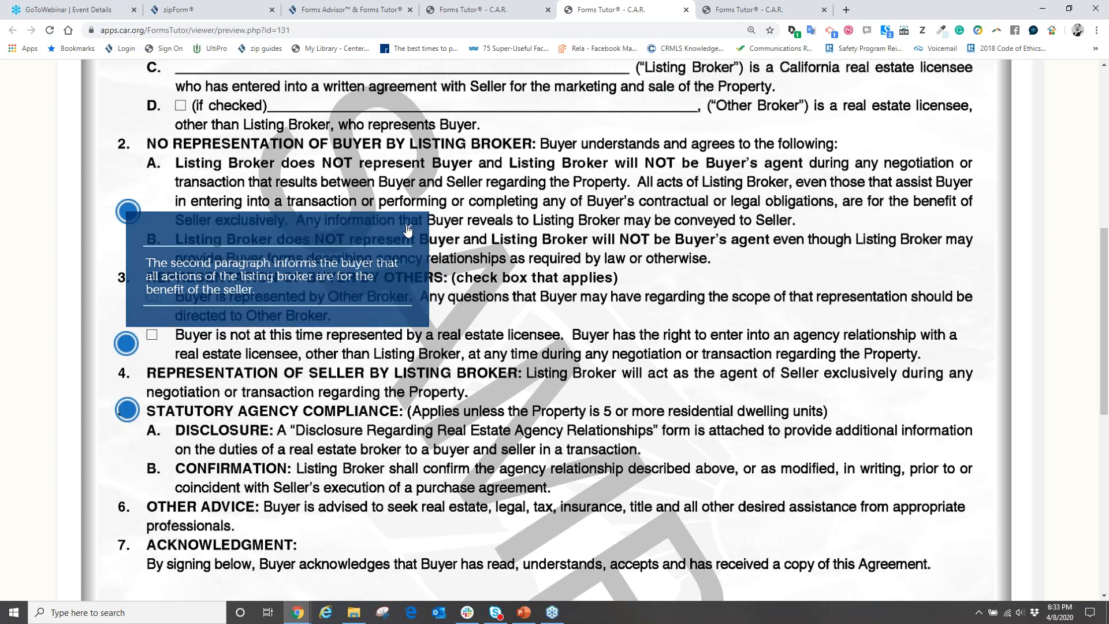
pyautogui.click(127, 410)
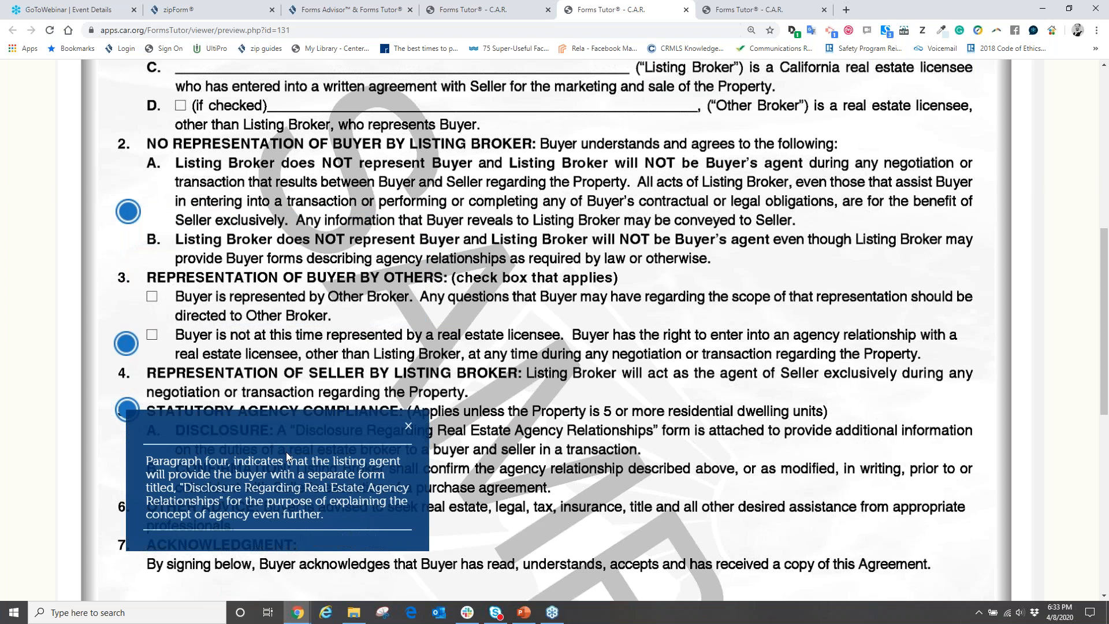
pyautogui.scroll(-2, 270, 381)
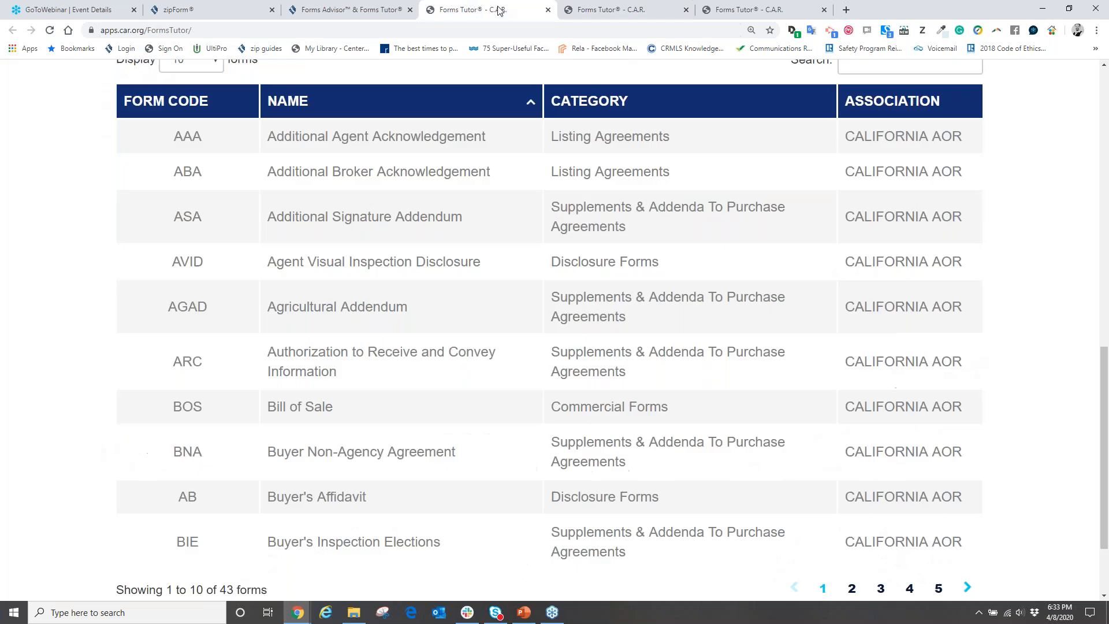
pyautogui.click(500, 10)
pyautogui.click(736, 7)
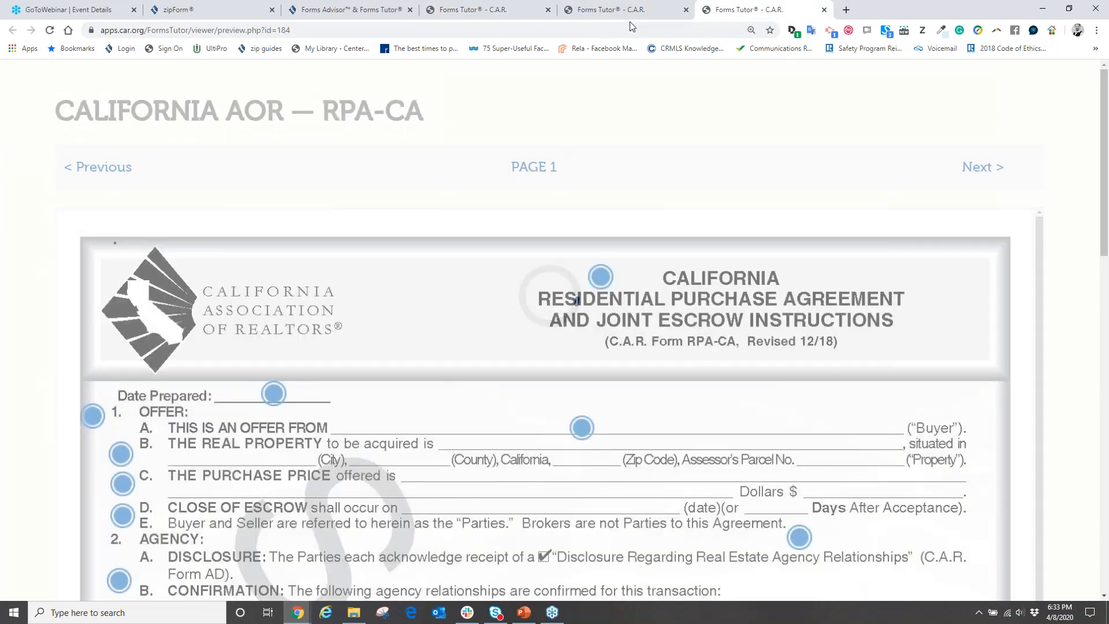
pyautogui.scroll(-4, 445, 363)
pyautogui.click(121, 283)
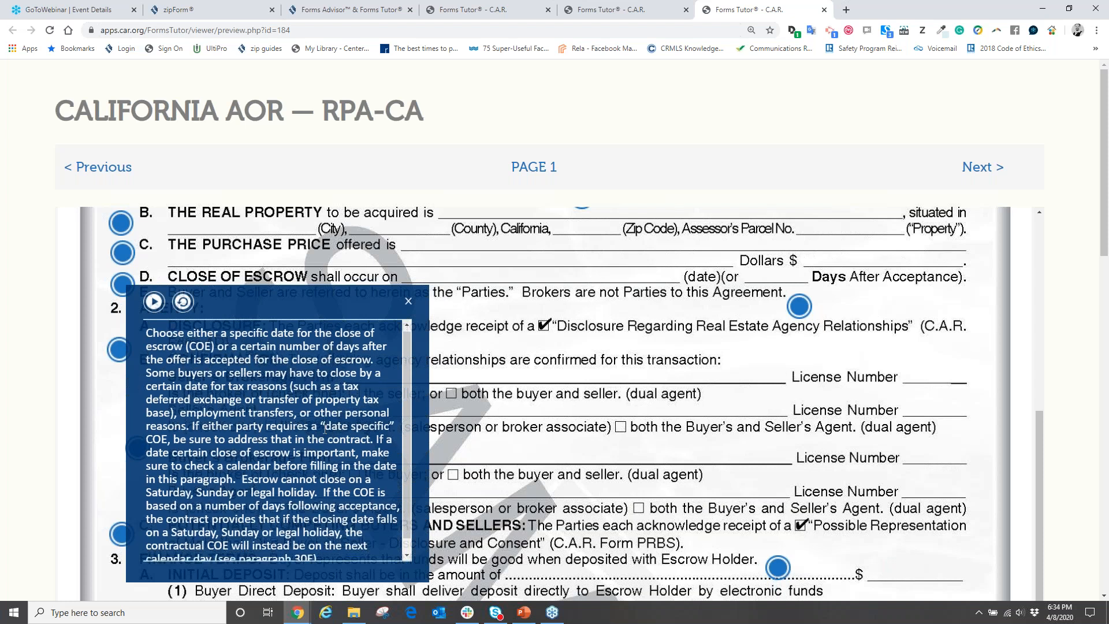
pyautogui.scroll(-1, 325, 428)
pyautogui.scroll(1, 325, 429)
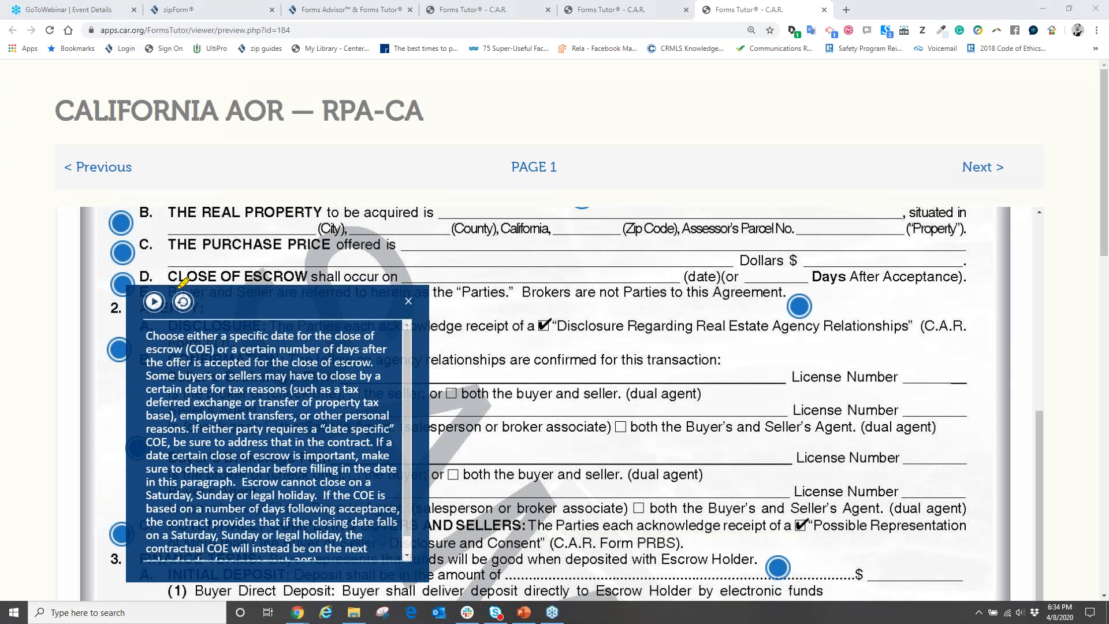
pyautogui.moveTo(174, 277)
pyautogui.mouseDown()
pyautogui.moveTo(142, 292)
pyautogui.moveTo(184, 273)
pyautogui.moveTo(128, 284)
pyautogui.mouseUp()
pyautogui.click(154, 302)
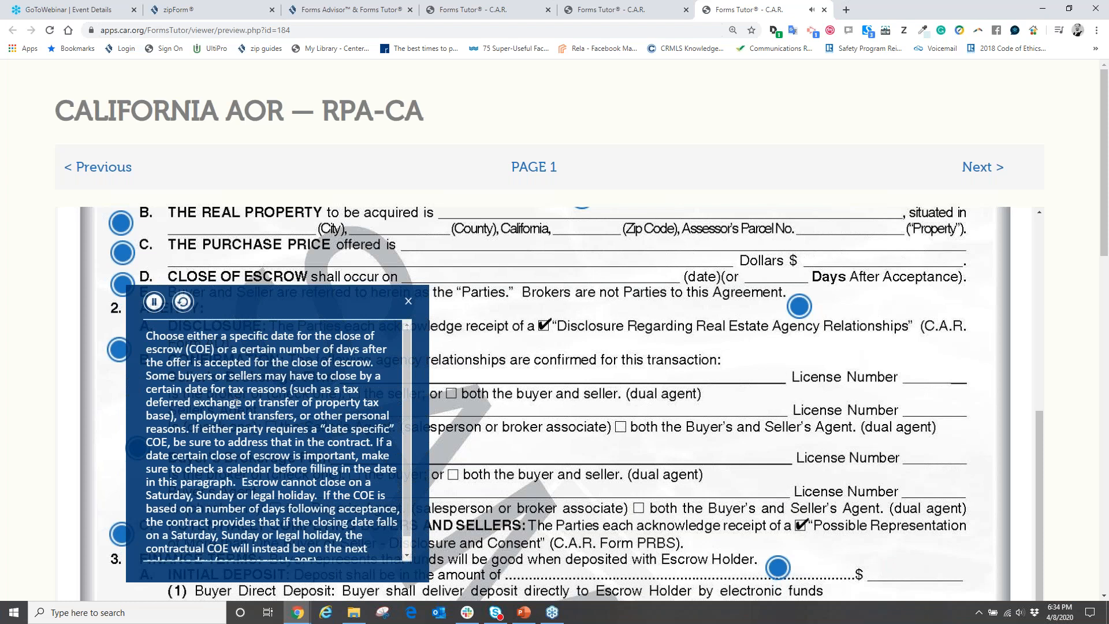
pyautogui.click(154, 307)
# Dismiss the escrow tip, read why brokers aren't RPA parties, then return to zipForm Plus.
pyautogui.click(409, 302)
pyautogui.scroll(4, 454, 442)
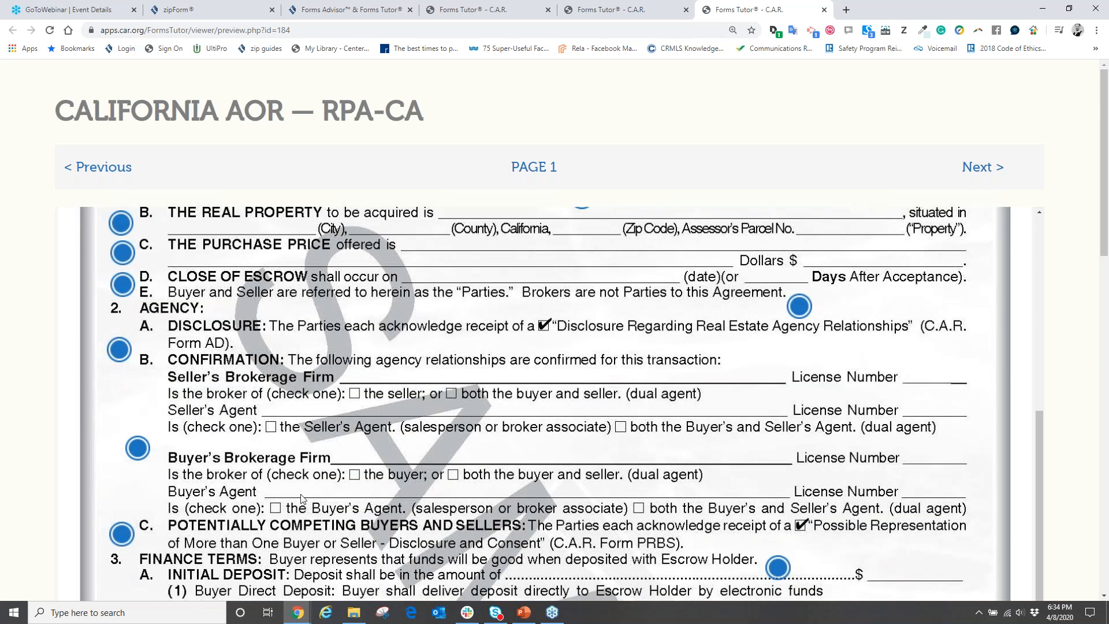
pyautogui.click(801, 310)
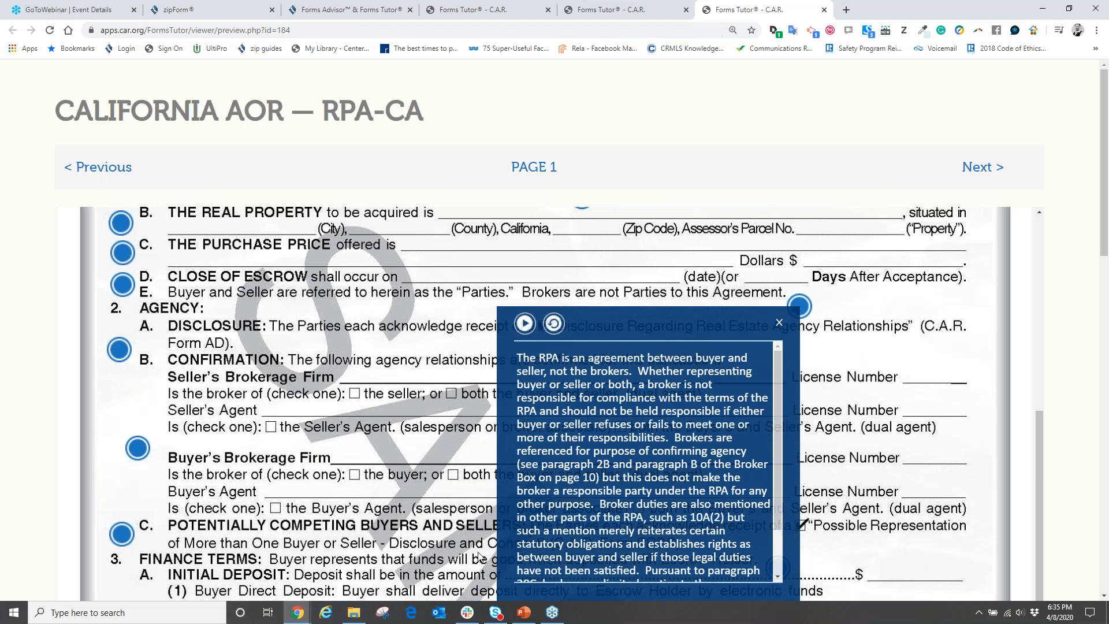
pyautogui.click(302, 617)
pyautogui.click(359, 526)
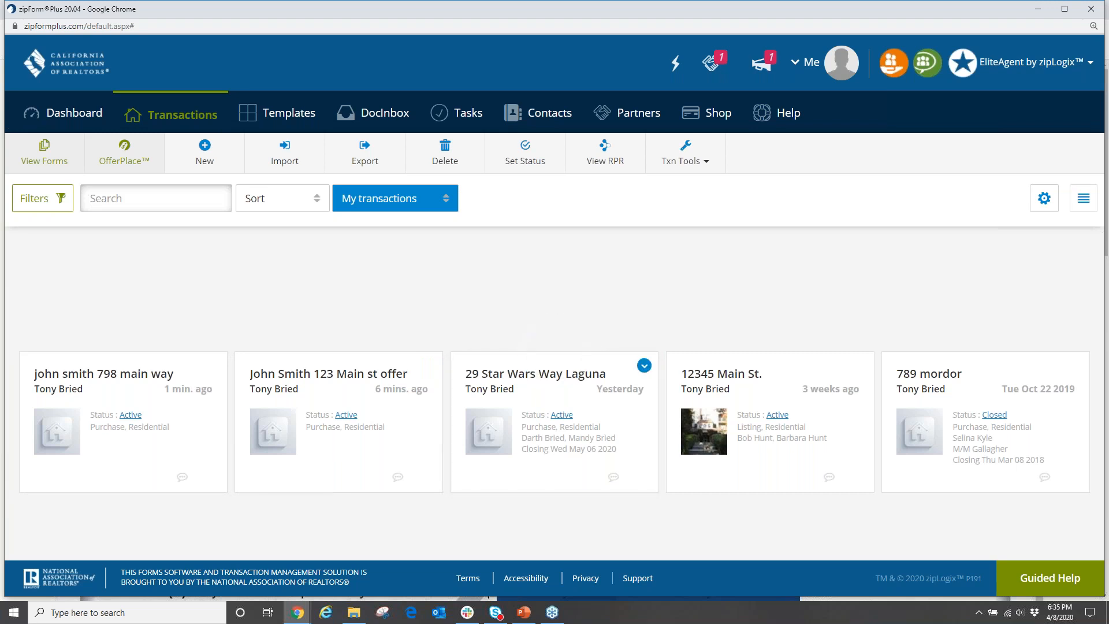
# Open the 29 Star Wars Way Laguna transaction and view its Documents list.
pyautogui.click(569, 375)
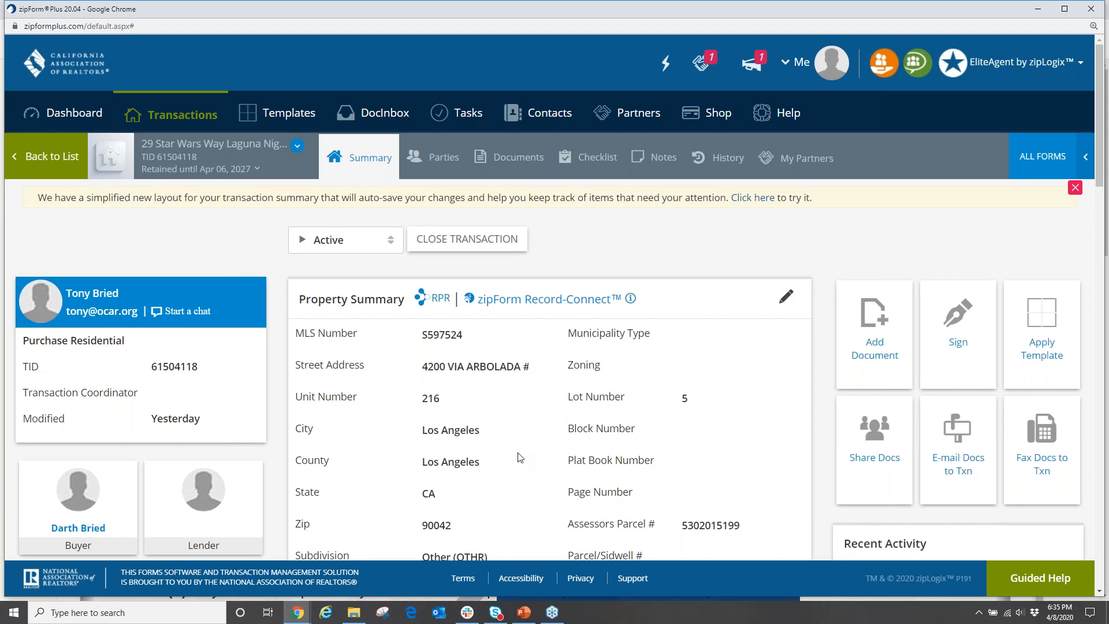
pyautogui.click(524, 163)
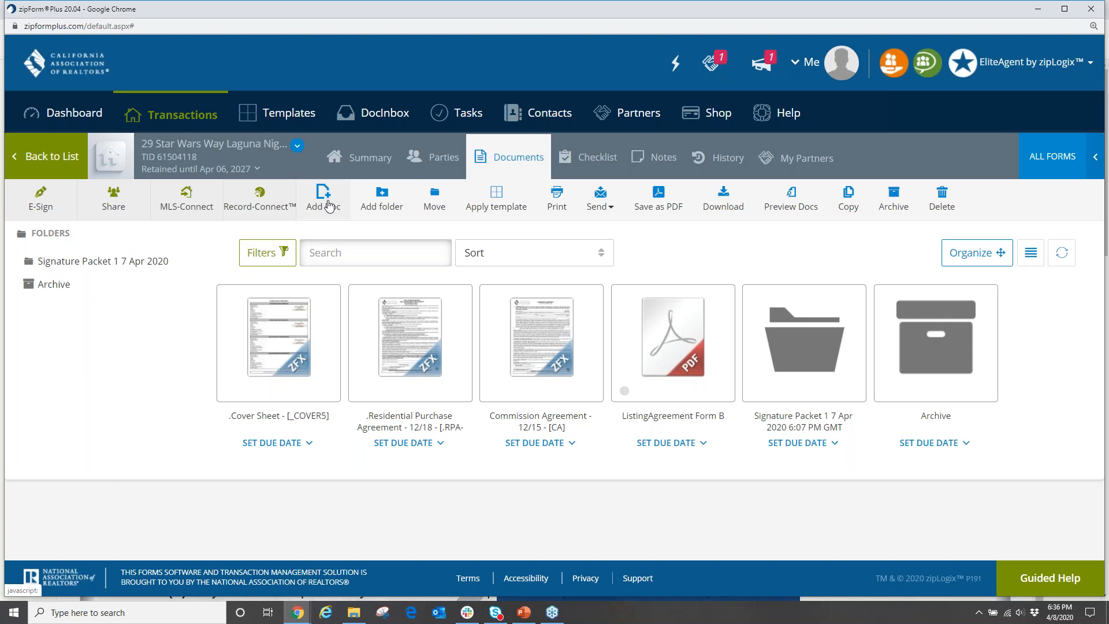
pyautogui.moveTo(674, 313)
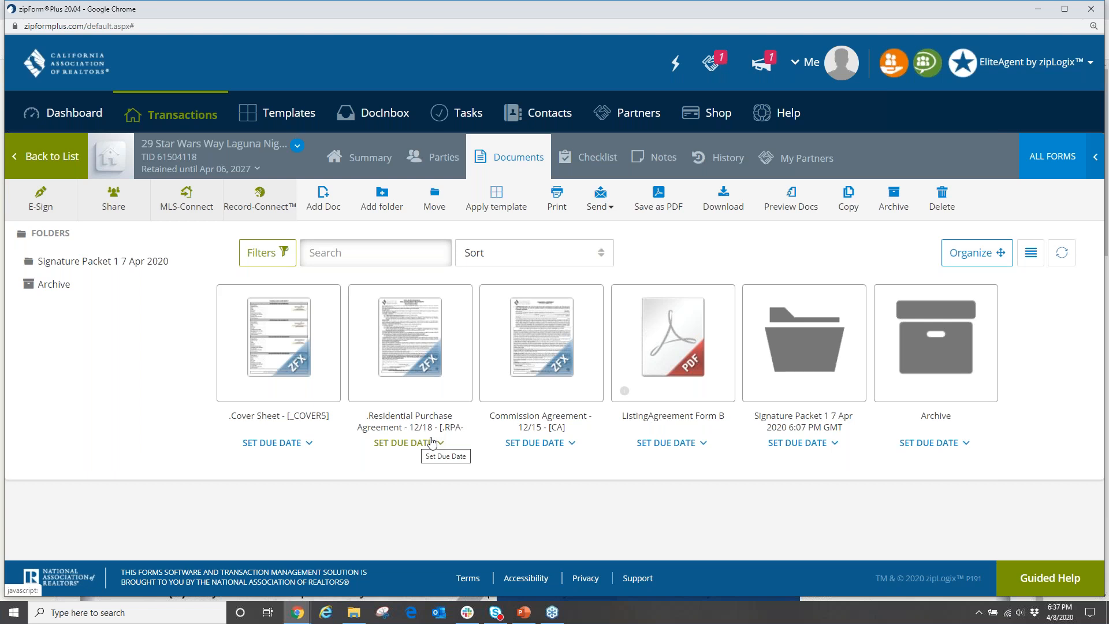
pyautogui.moveTo(395, 377)
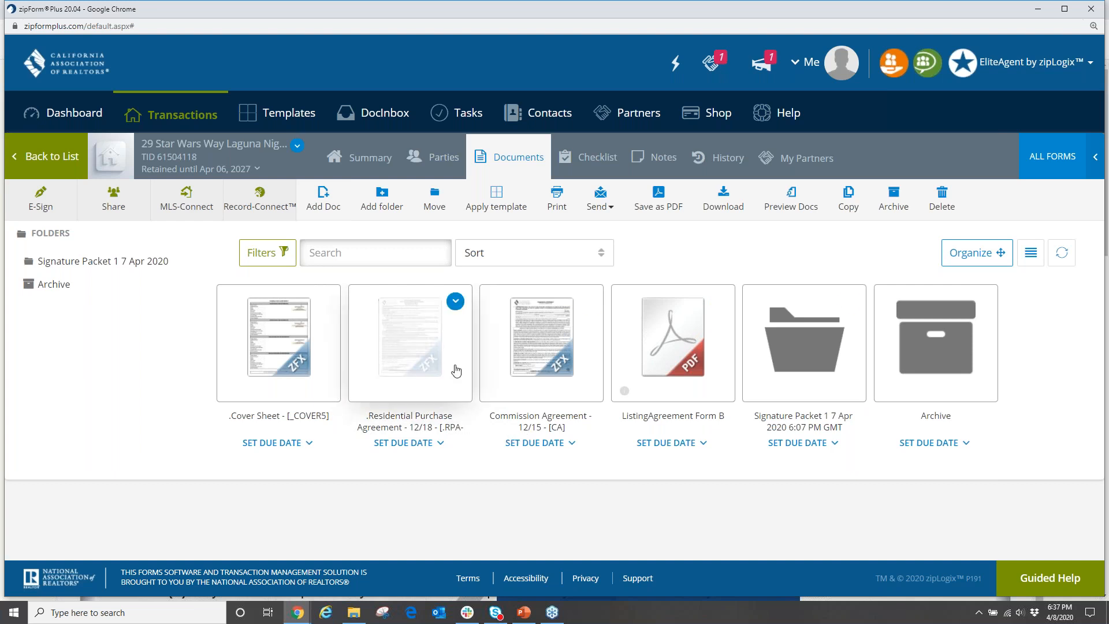
# Upload ProofofFunds.pdf from Desktop\zipformsclass into the transaction's documents.
pyautogui.click(328, 206)
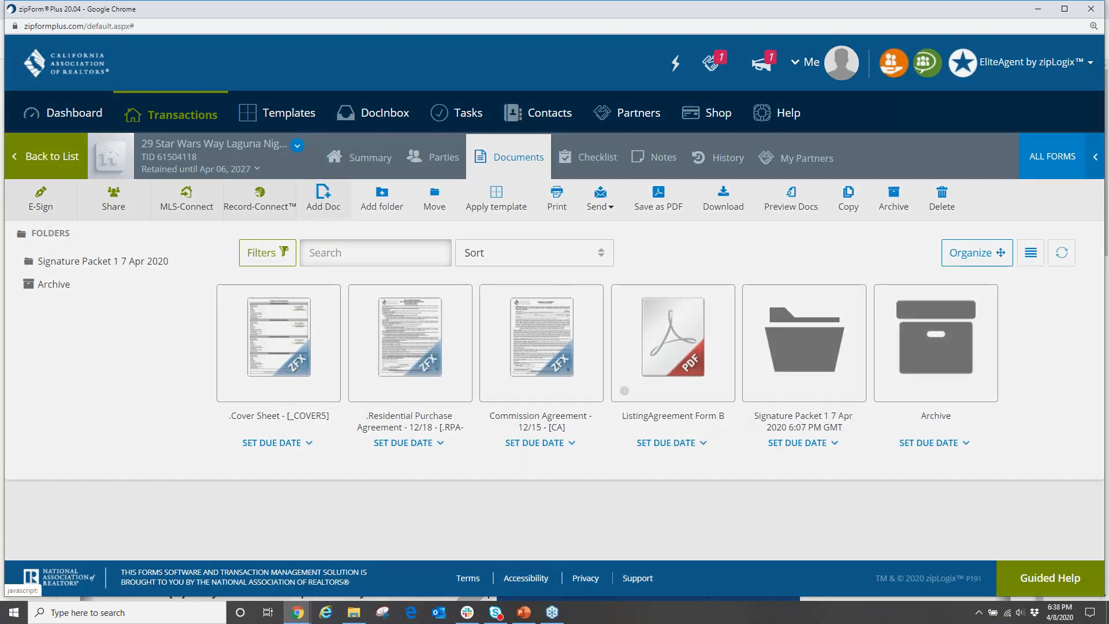
pyautogui.click(425, 171)
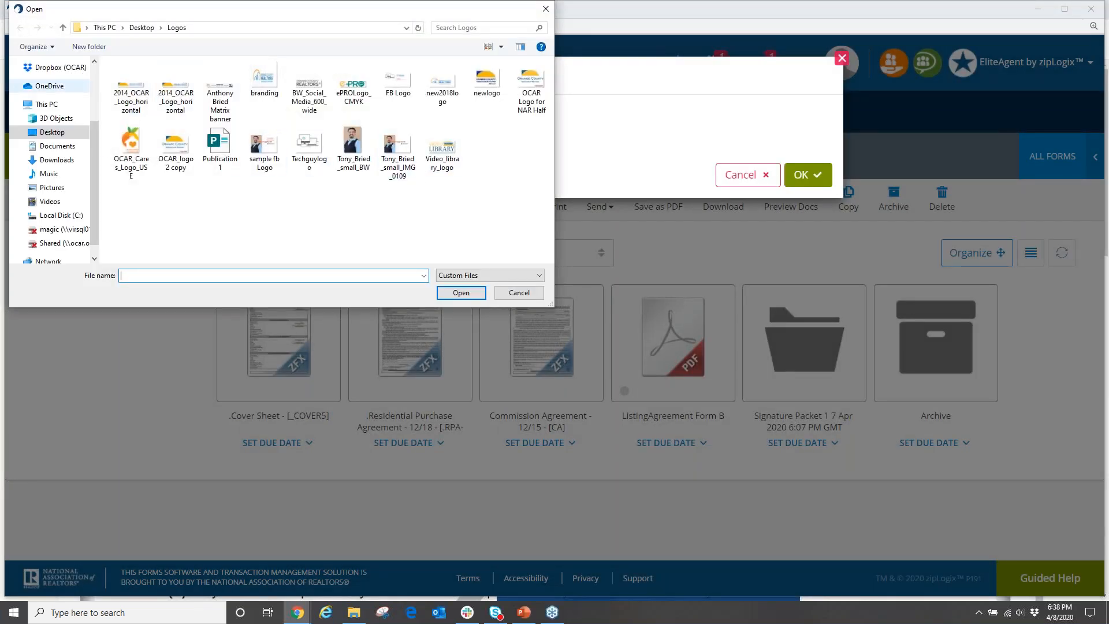
pyautogui.click(44, 135)
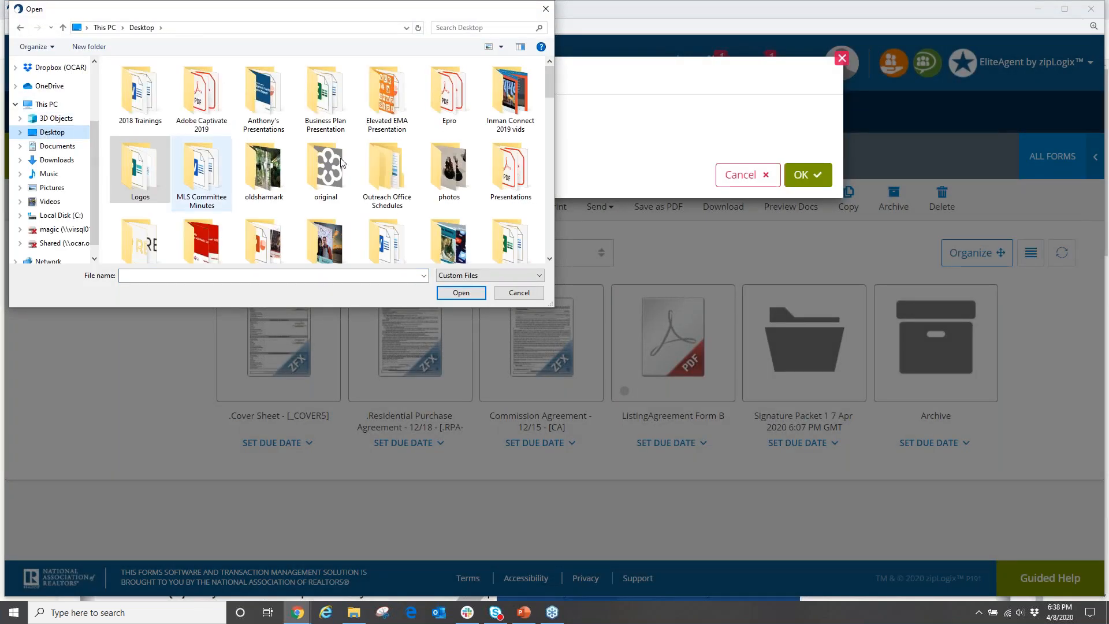
pyautogui.scroll(-2, 315, 165)
pyautogui.doubleClick(386, 222)
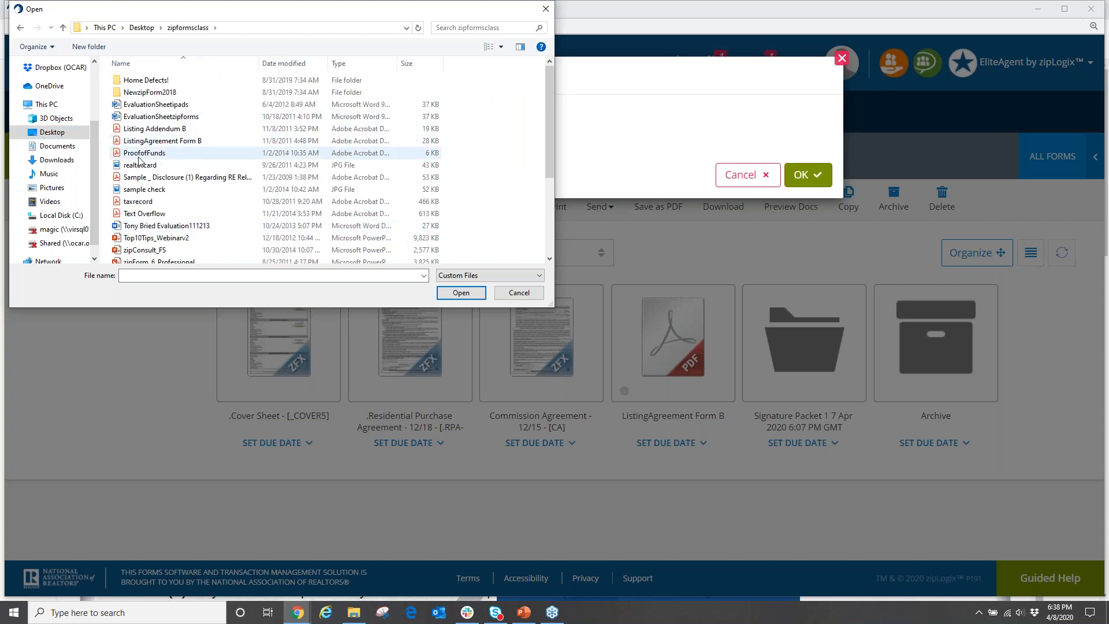
pyautogui.doubleClick(136, 154)
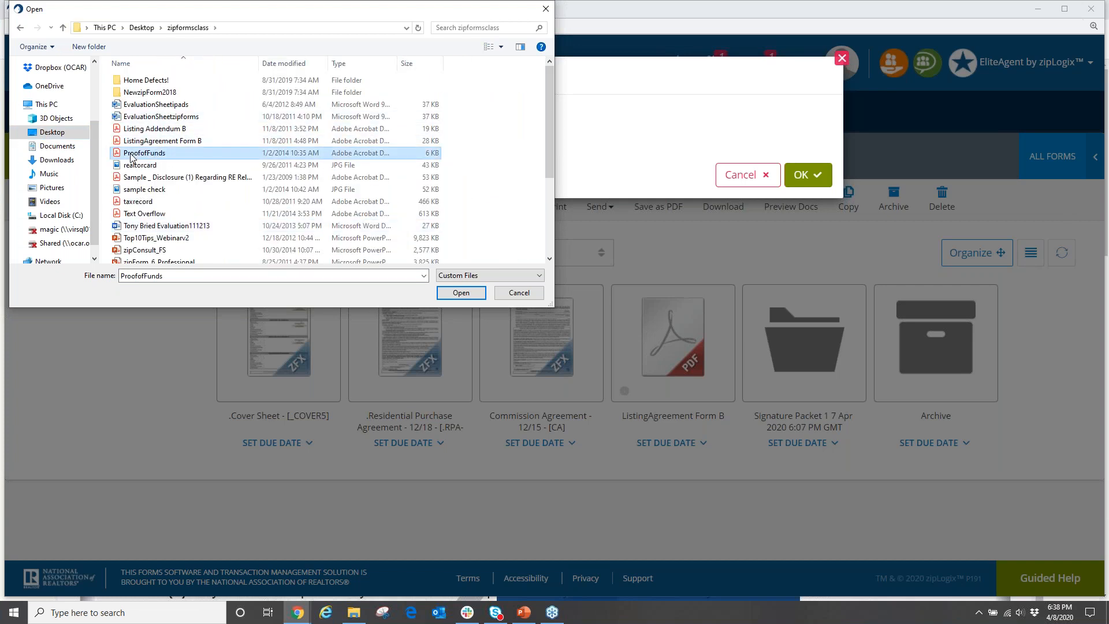
pyautogui.click(804, 267)
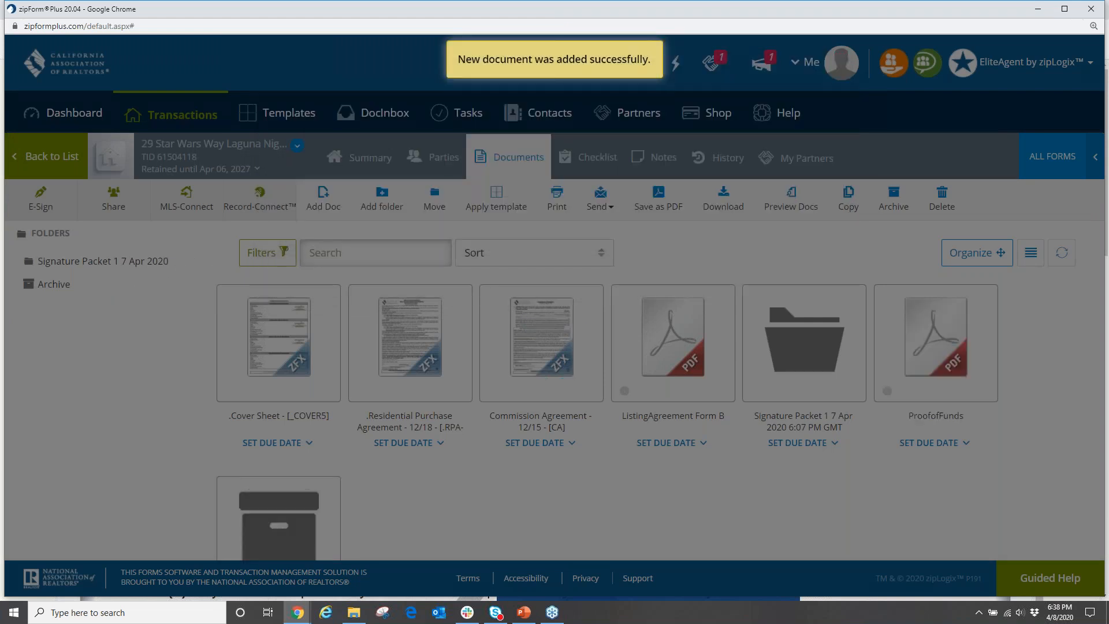
pyautogui.scroll(-2, 396, 416)
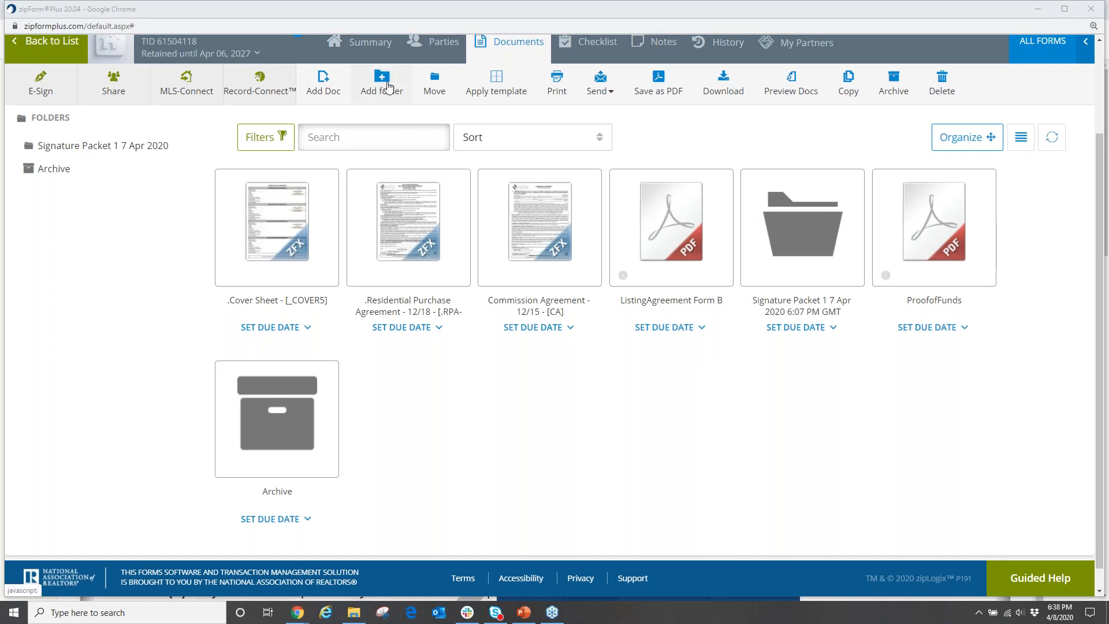
# Create a 'client financials' folder and move ProofofFunds into it.
pyautogui.click(387, 87)
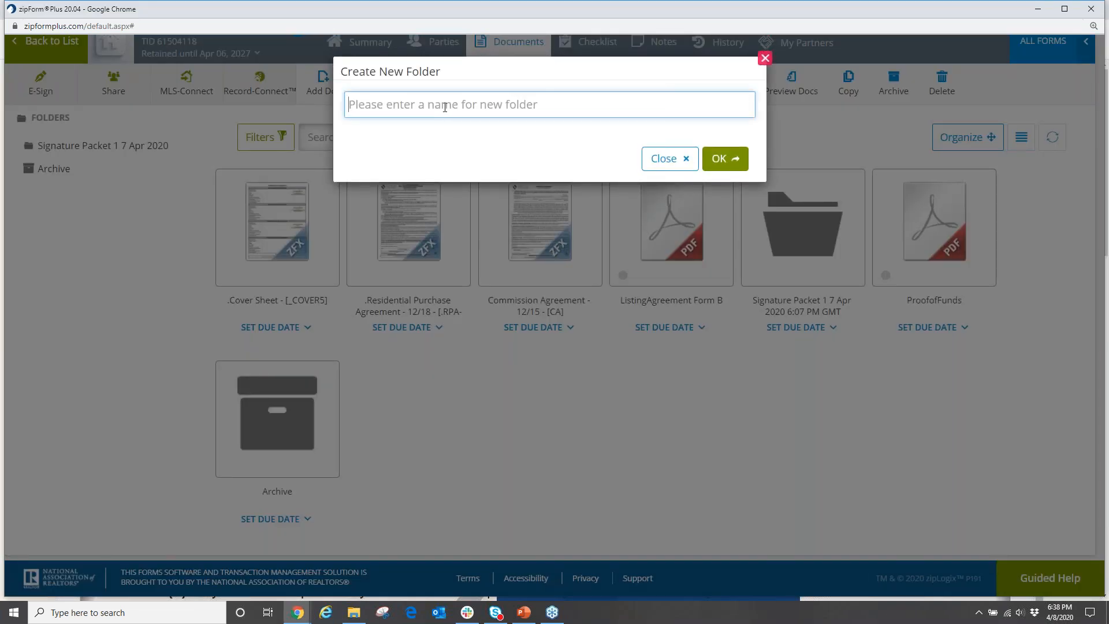
pyautogui.write('client')
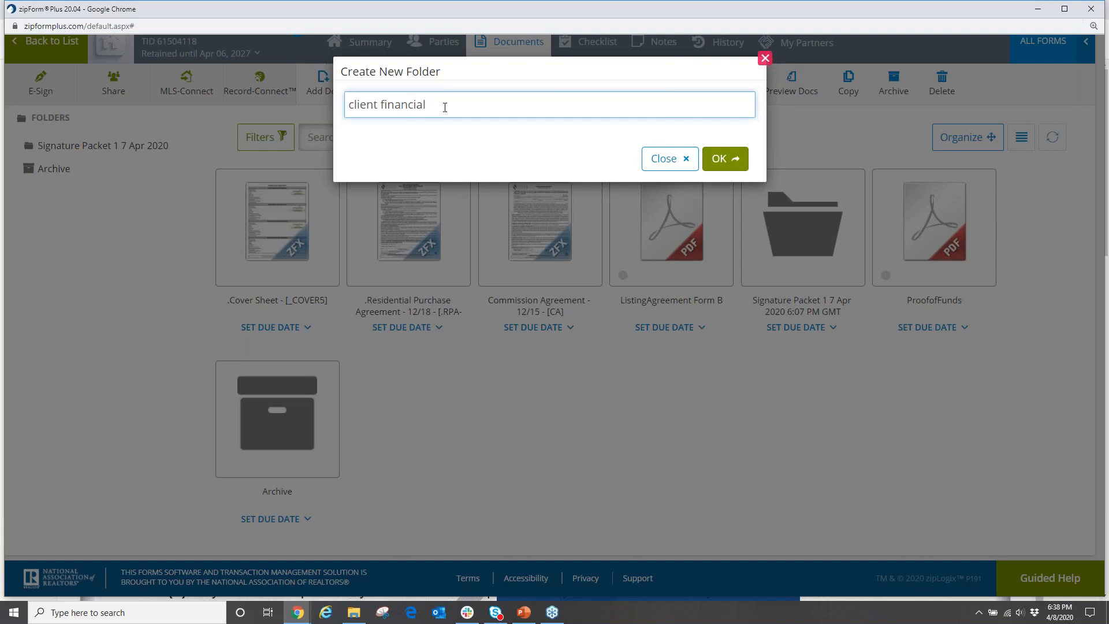
pyautogui.write('financials')
pyautogui.click(723, 158)
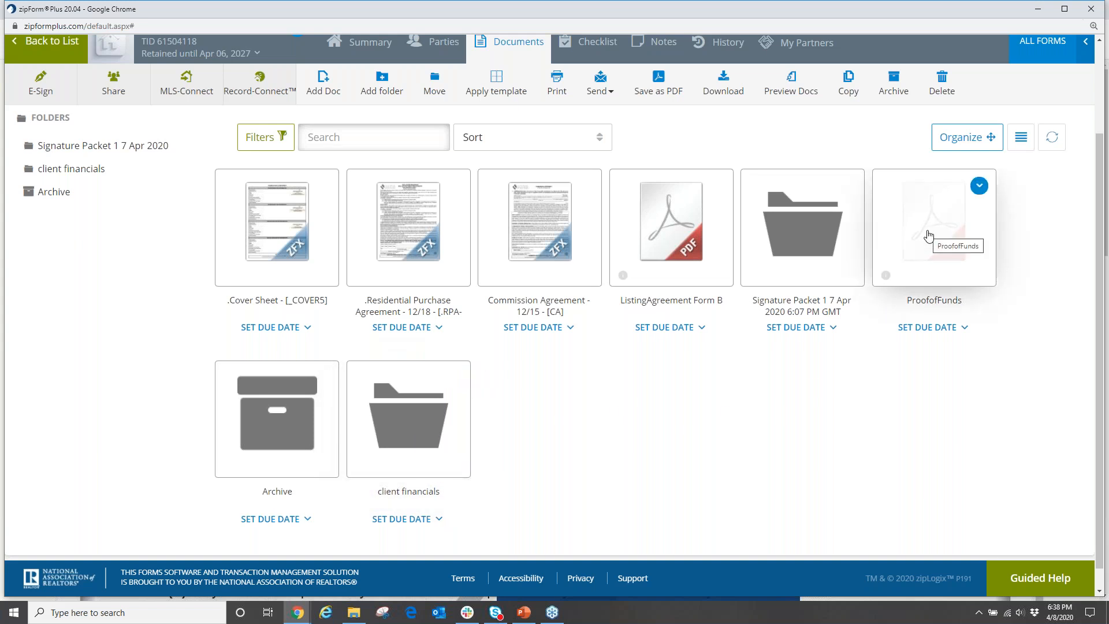
pyautogui.moveTo(929, 235); pyautogui.dragTo(425, 417)
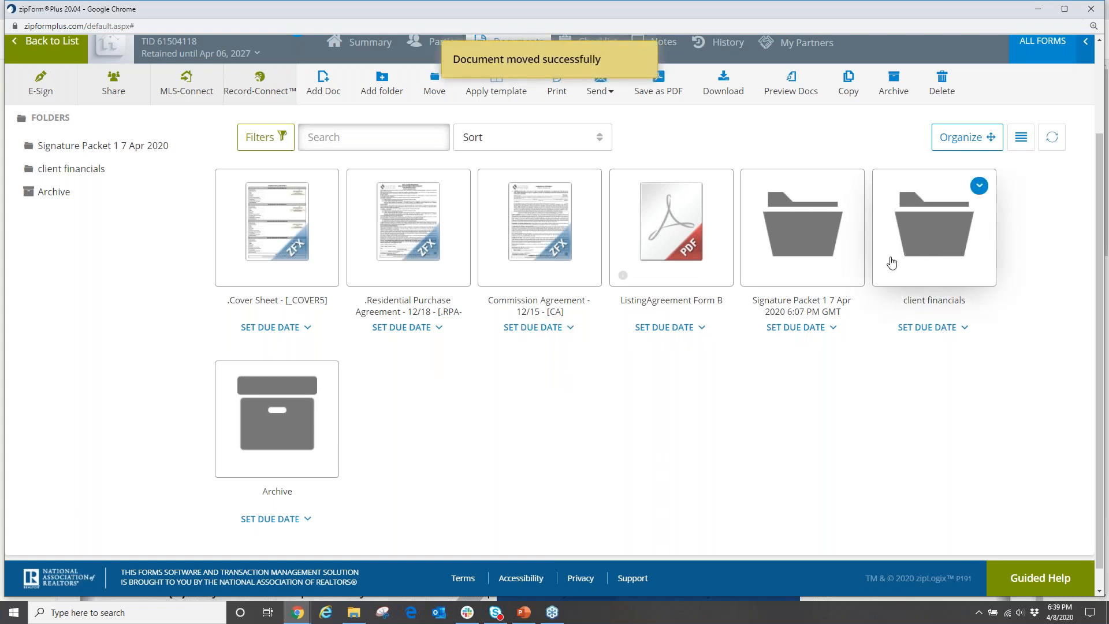
pyautogui.click(931, 228)
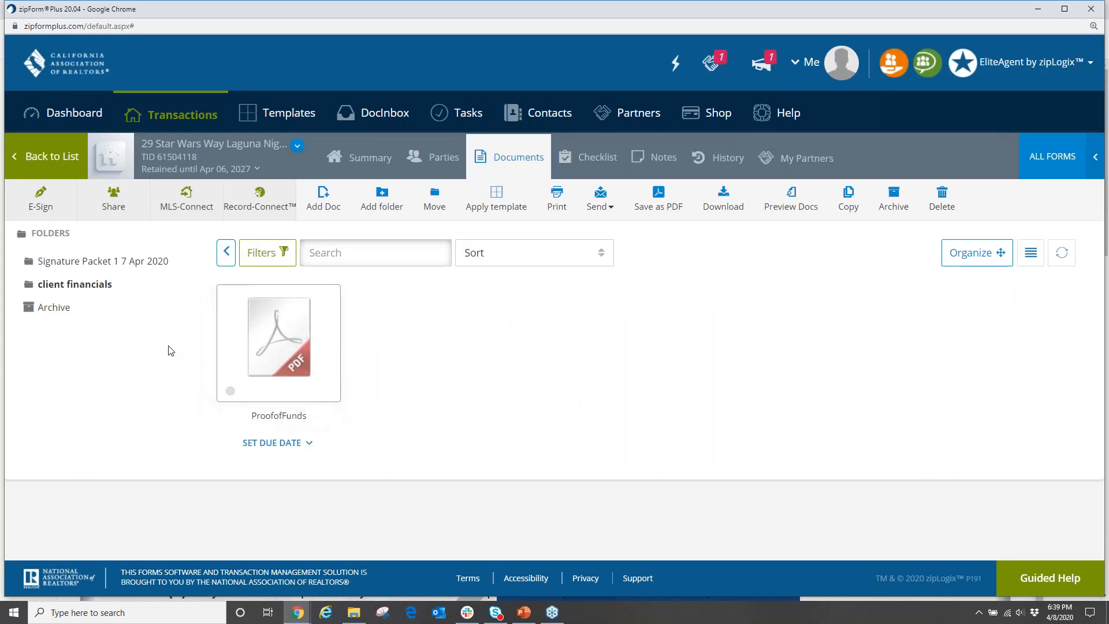
pyautogui.click(43, 238)
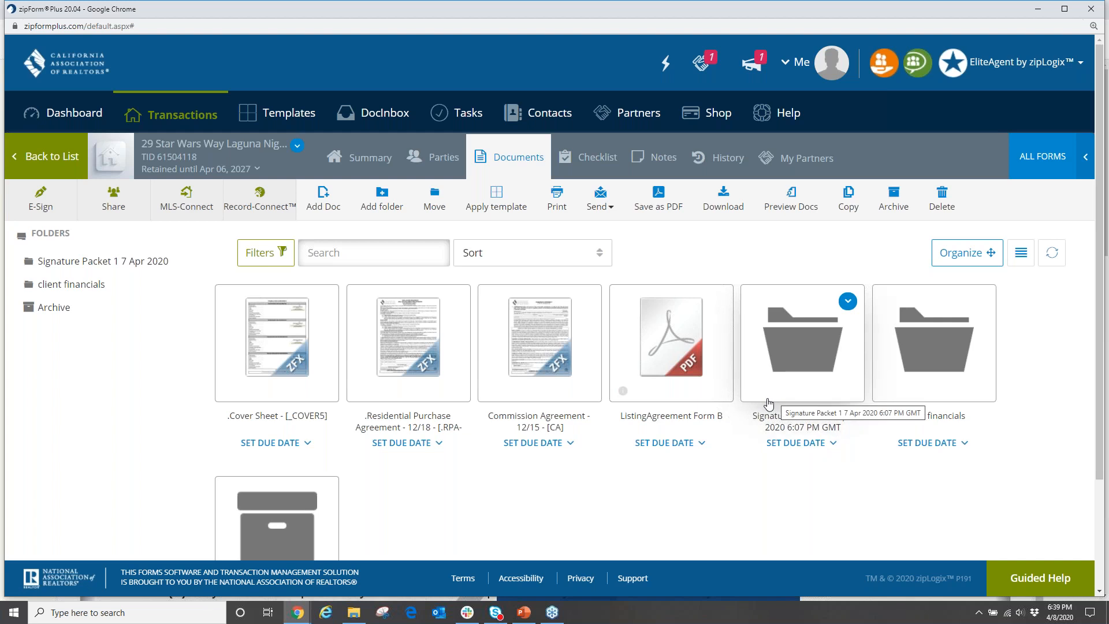
# Add an empty 'client letters' folder, then reopen the 29 Star Wars Way transaction from the list.
pyautogui.click(379, 199)
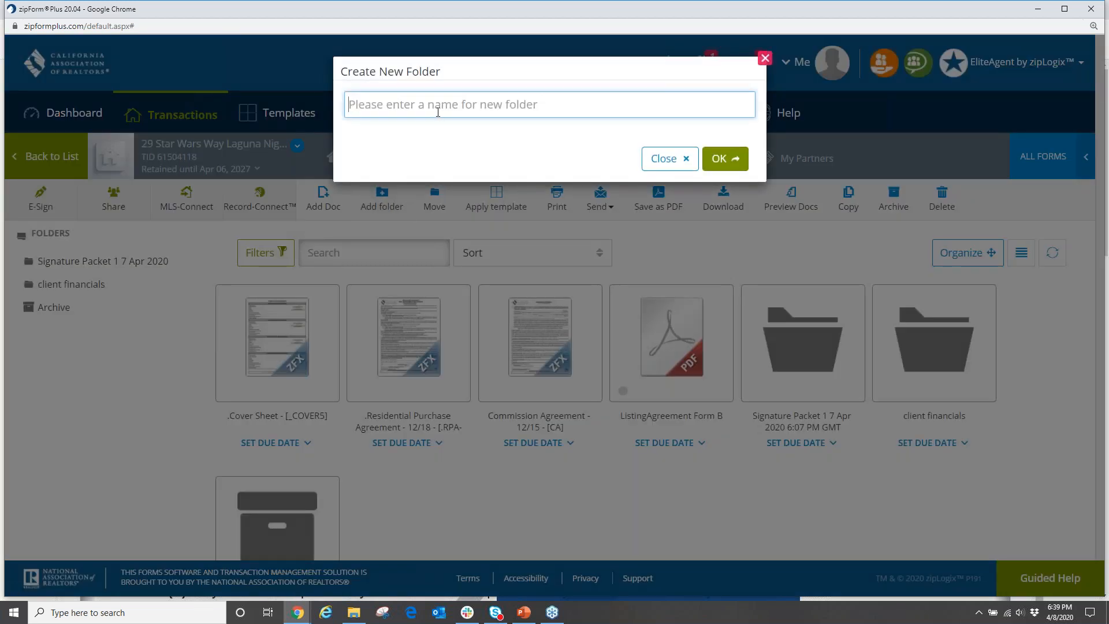
pyautogui.write('client')
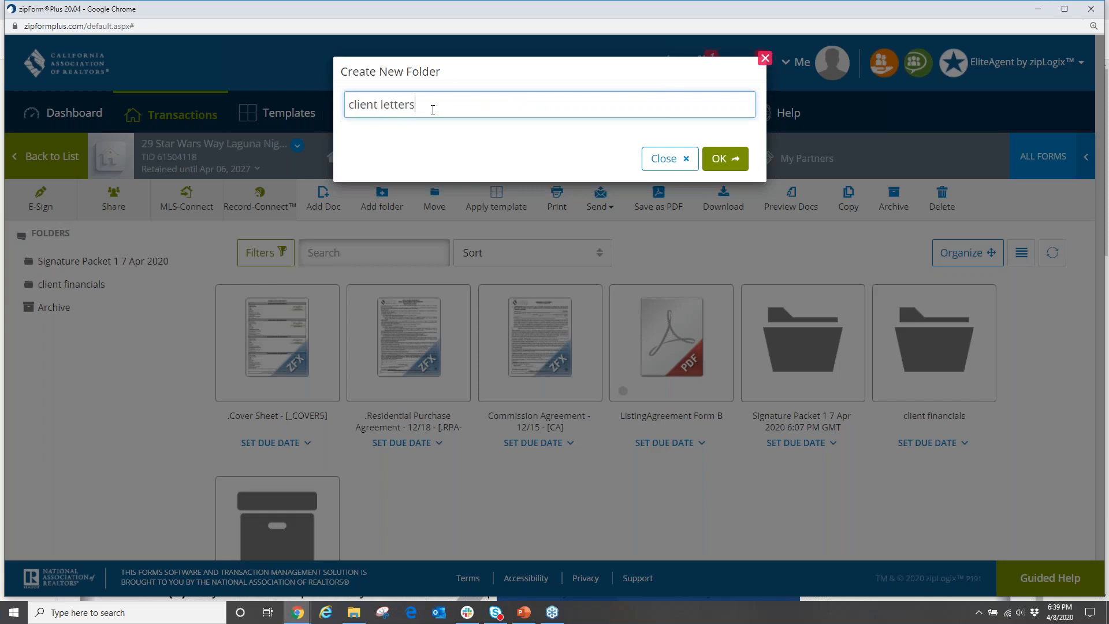
pyautogui.write(' letters')
pyautogui.click(725, 159)
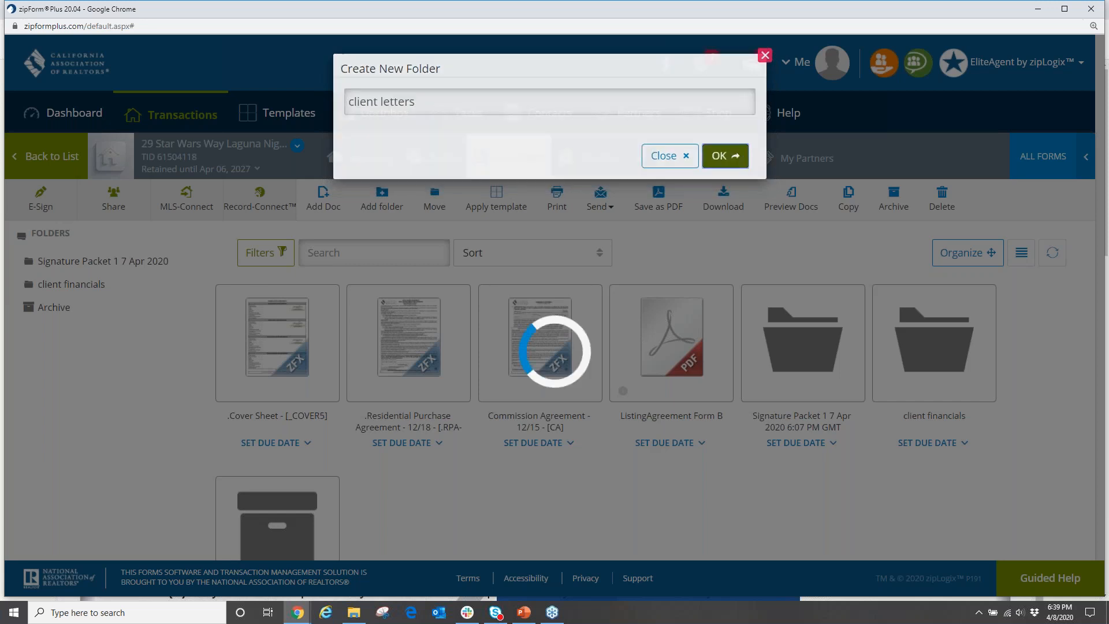
pyautogui.scroll(-3, 651, 250)
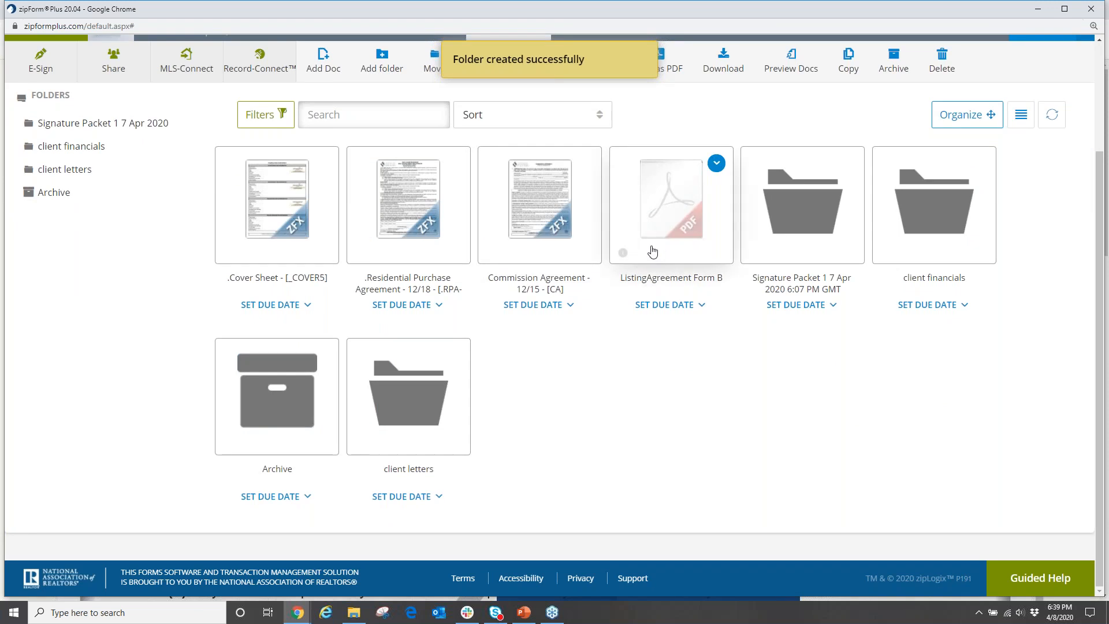
pyautogui.click(426, 387)
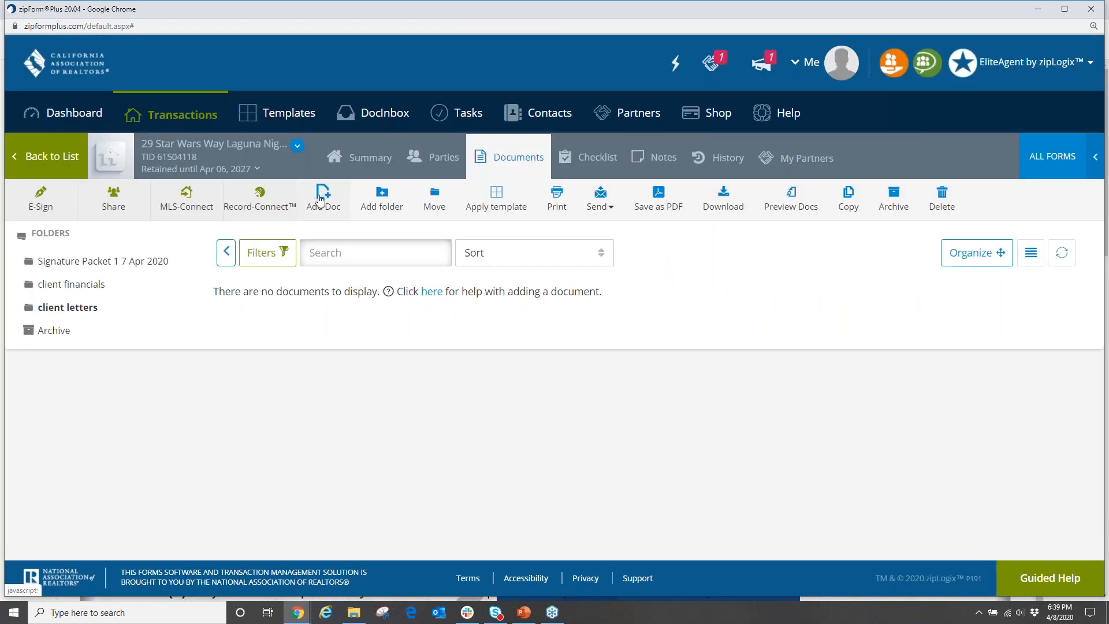
pyautogui.click(35, 156)
pyautogui.click(529, 377)
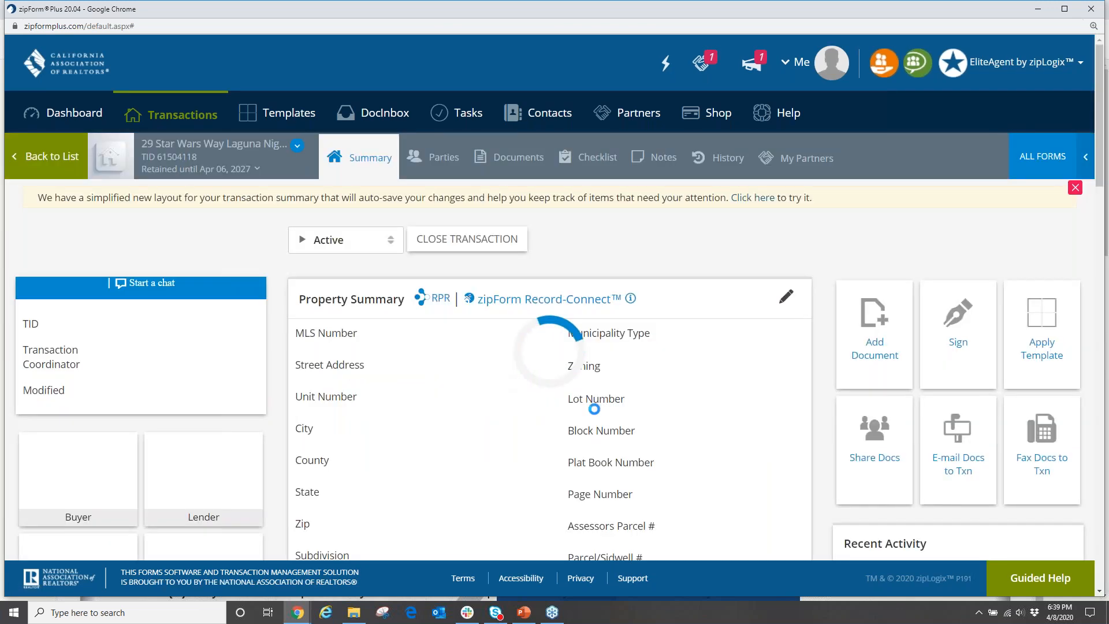
# From the transaction's Documents, open the Residential Purchase Agreement form.
pyautogui.click(519, 160)
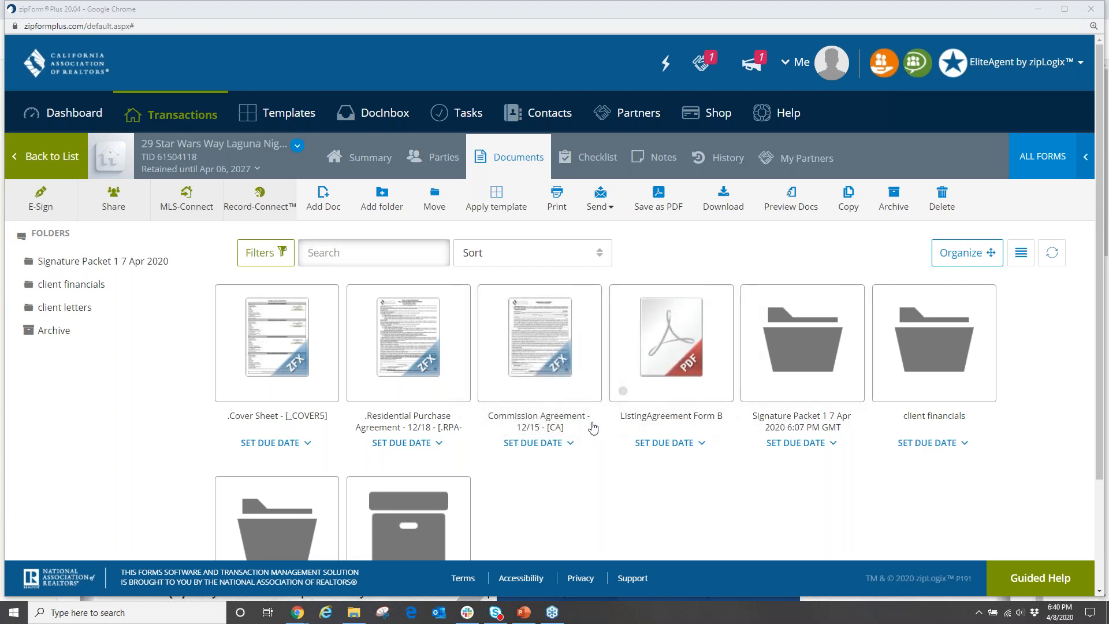
pyautogui.scroll(-2, 716, 412)
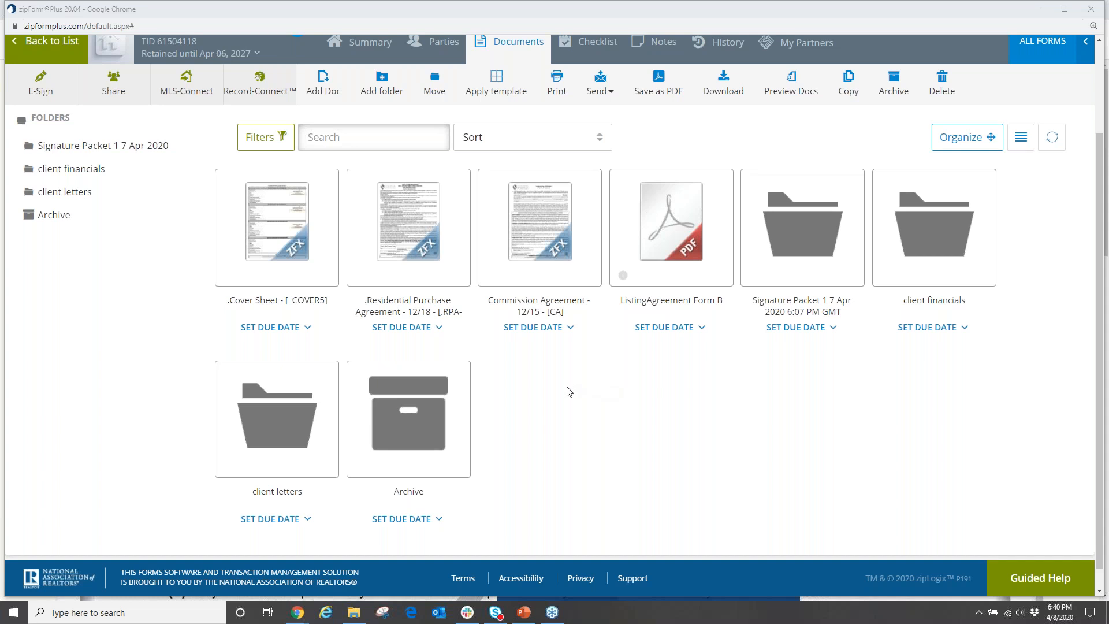
pyautogui.scroll(2, 570, 392)
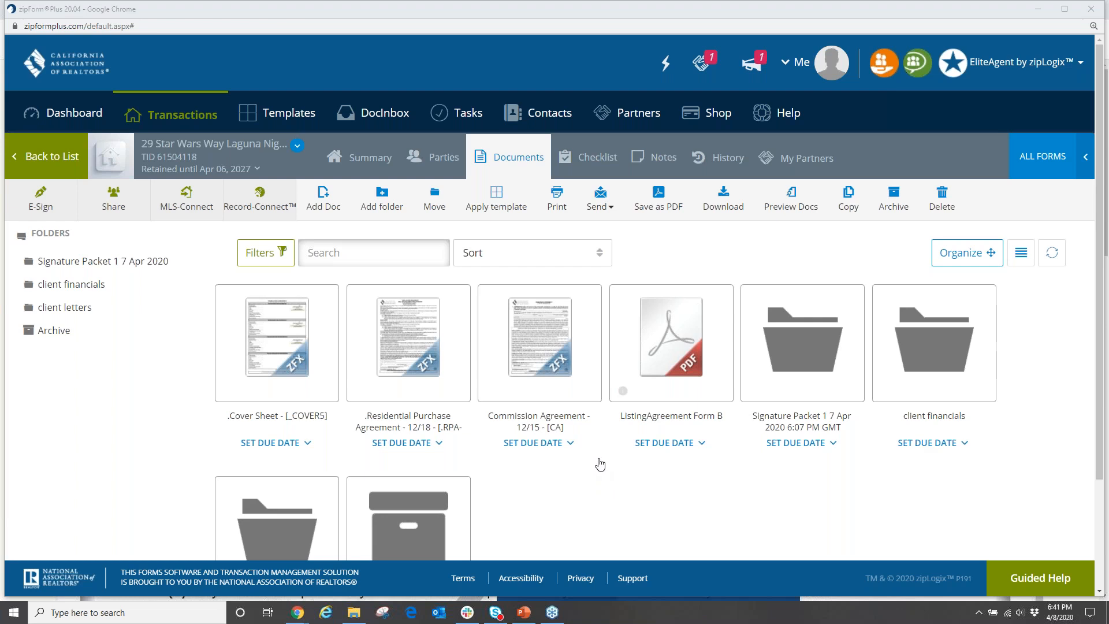
pyautogui.click(406, 359)
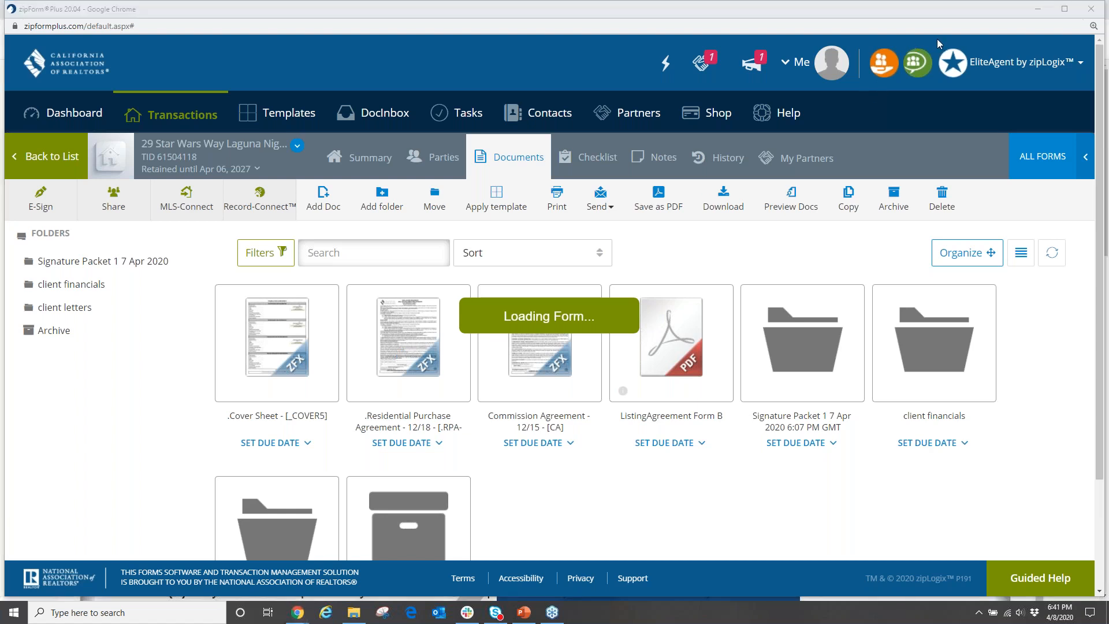
# View the prefilled Disclosure Regarding Real Estate Agency Relationship (AD) page, briefly trying fullscreen.
pyautogui.scroll(6, 526, 384)
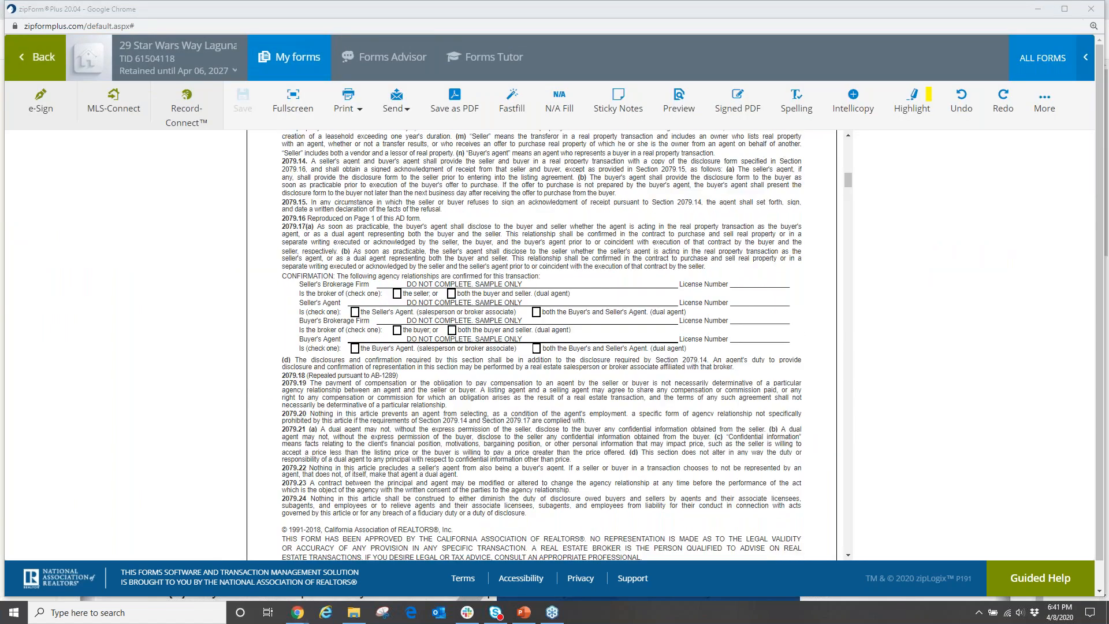
pyautogui.scroll(10, 514, 357)
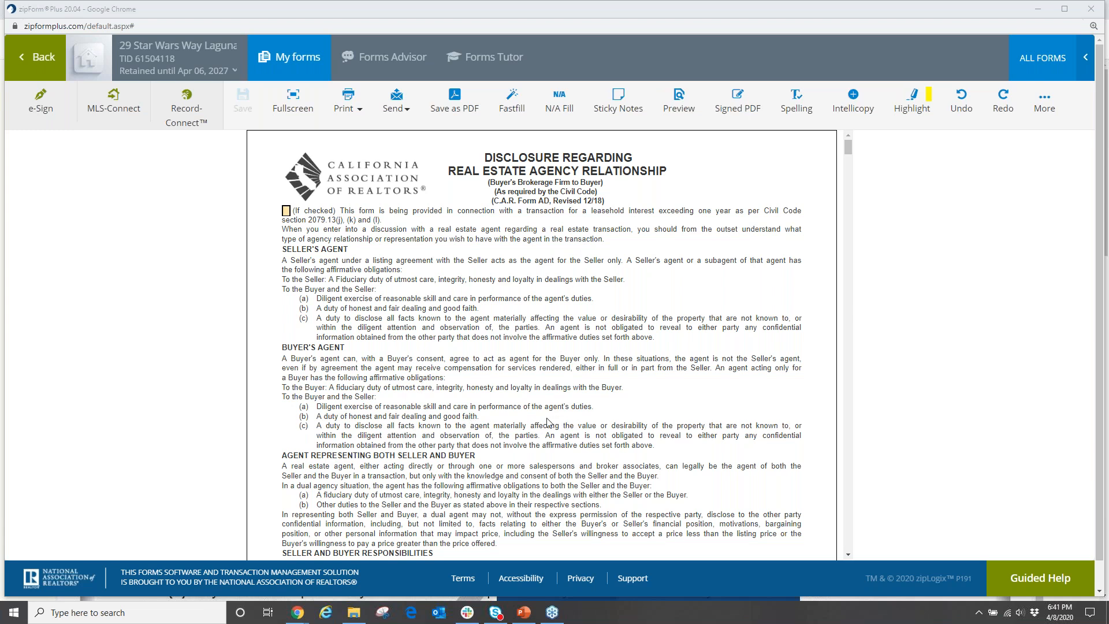
pyautogui.click(295, 102)
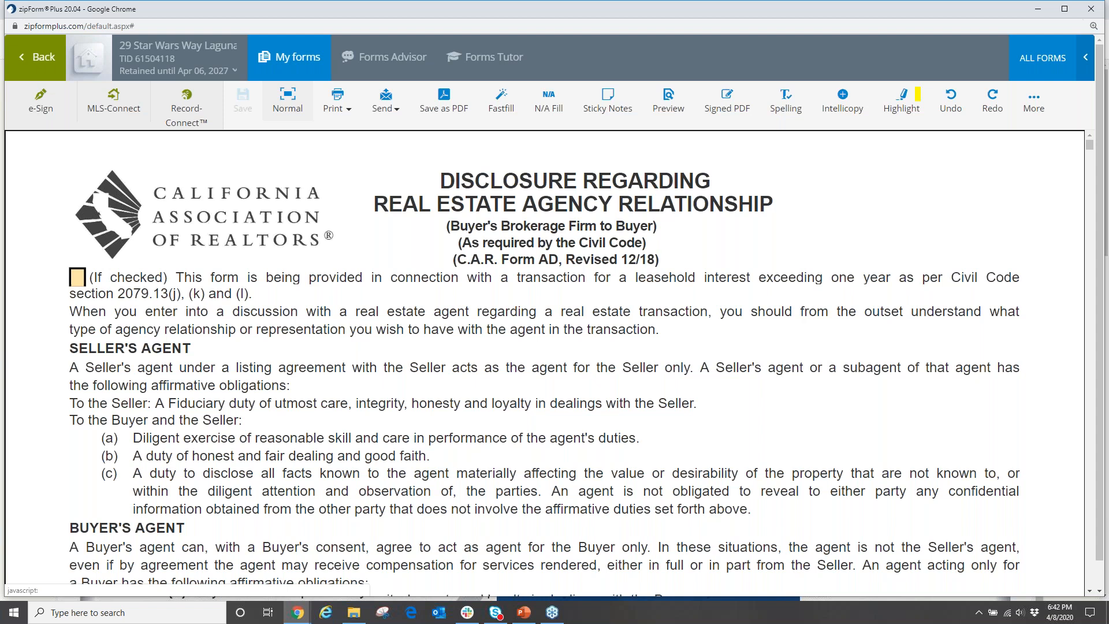
pyautogui.click(288, 101)
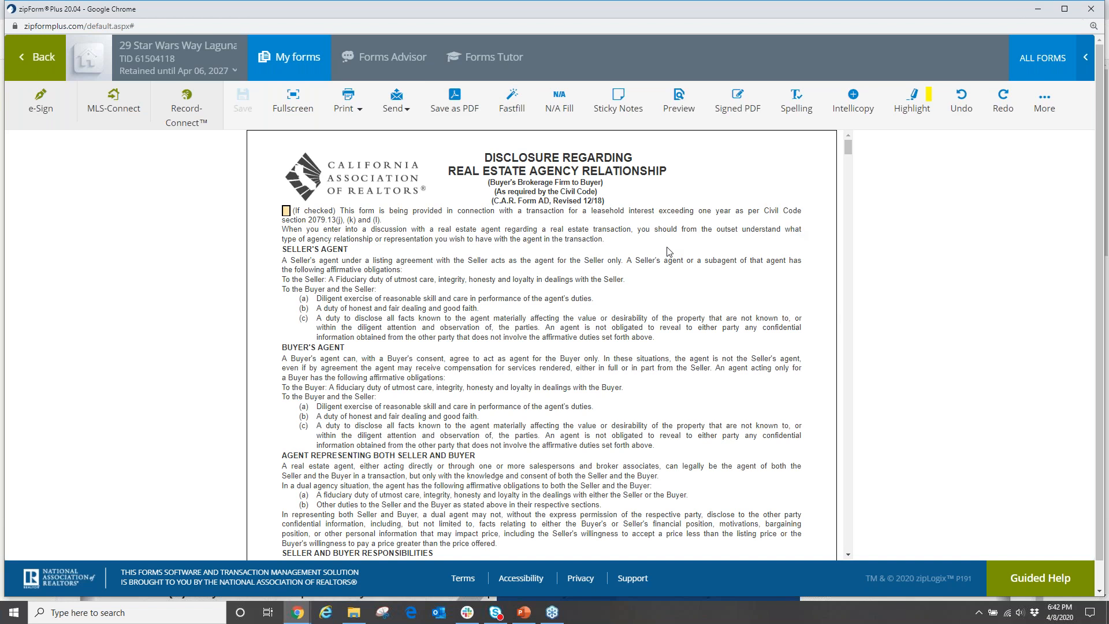
pyautogui.moveTo(664, 256); pyautogui.dragTo(639, 272)
pyautogui.moveTo(612, 312); pyautogui.dragTo(634, 403)
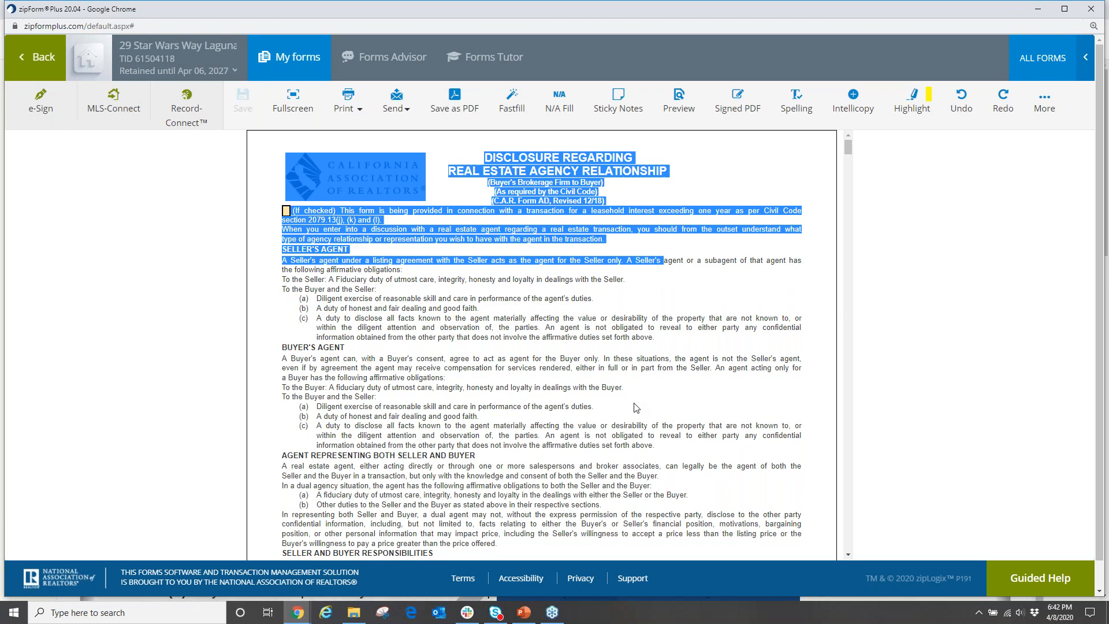
pyautogui.scroll(-7, 502, 357)
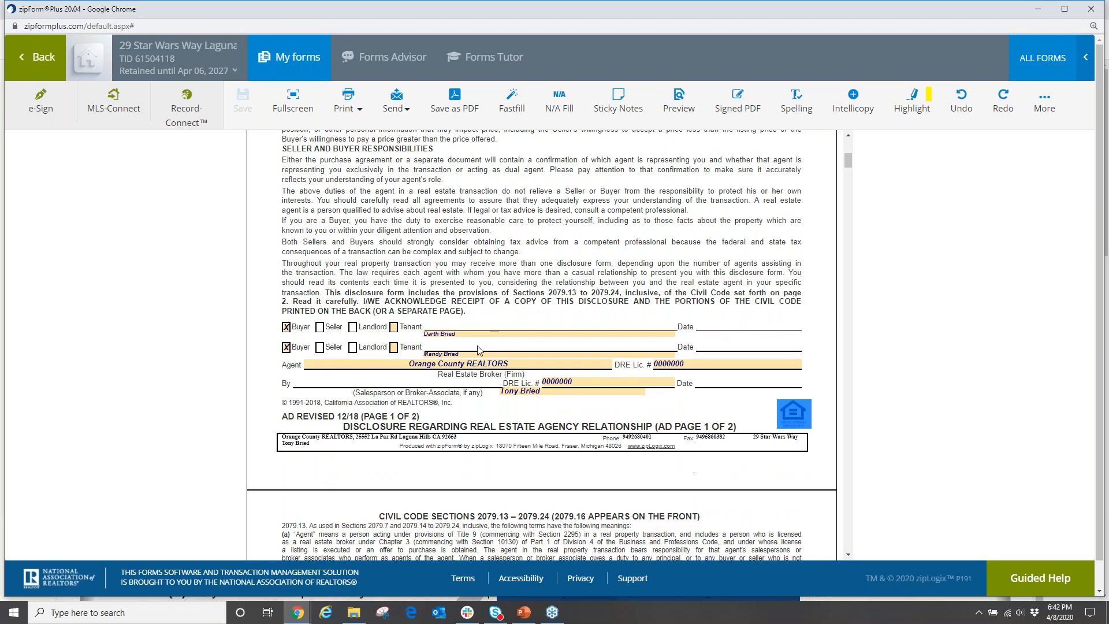
pyautogui.scroll(7, 550, 368)
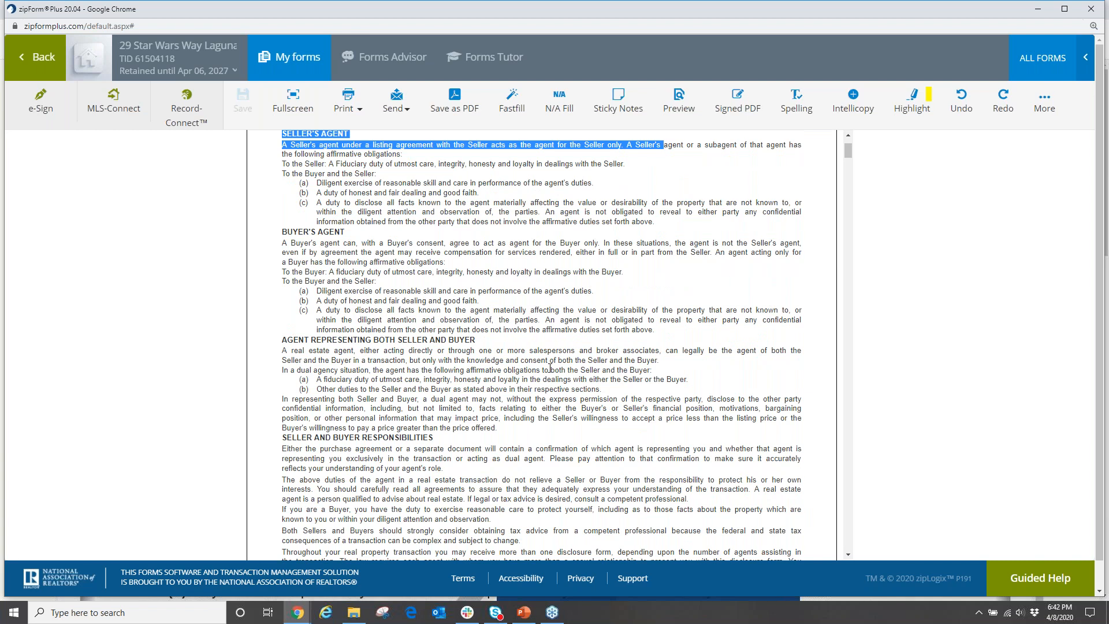
pyautogui.click(546, 329)
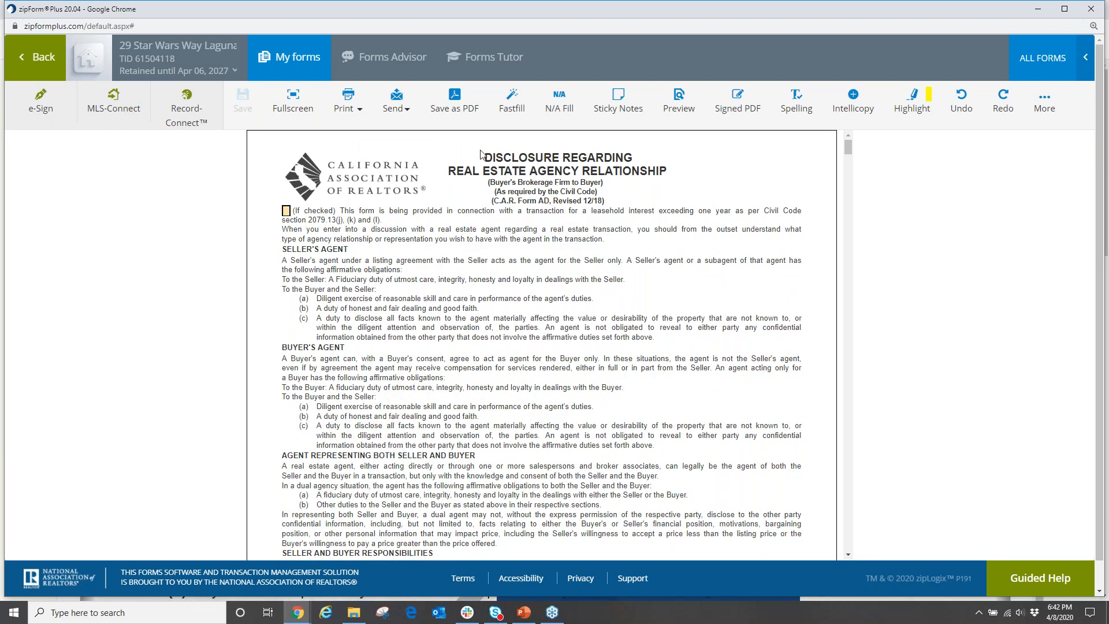
# In the field list, replace All Cash Offer with Buyer Shall financing and a 5,000.00 first loan.
pyautogui.click(511, 101)
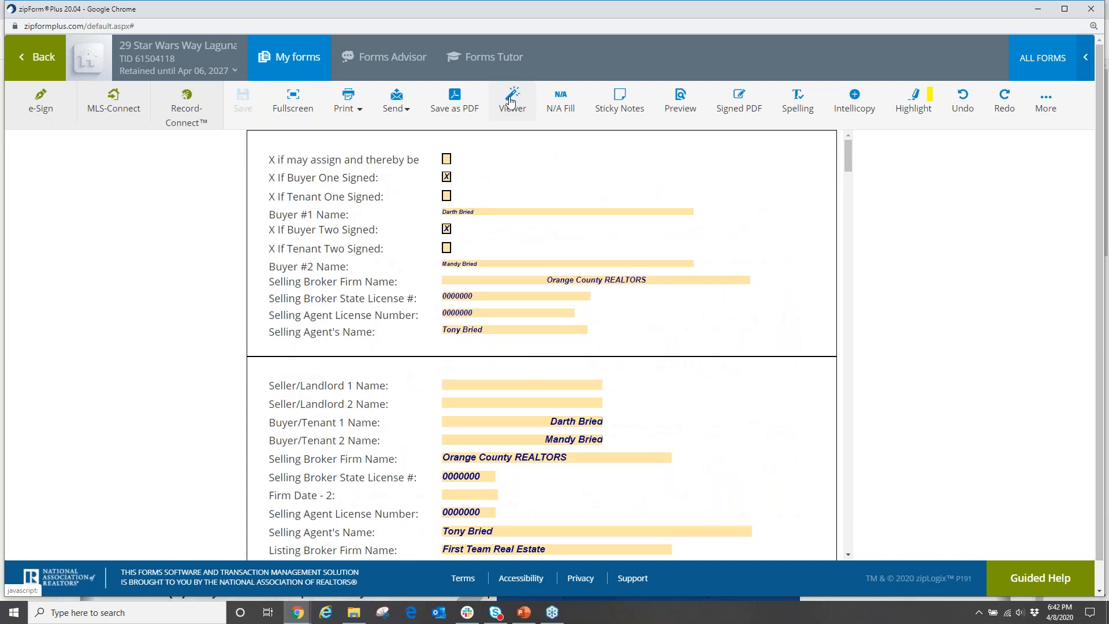
pyautogui.scroll(-3, 525, 310)
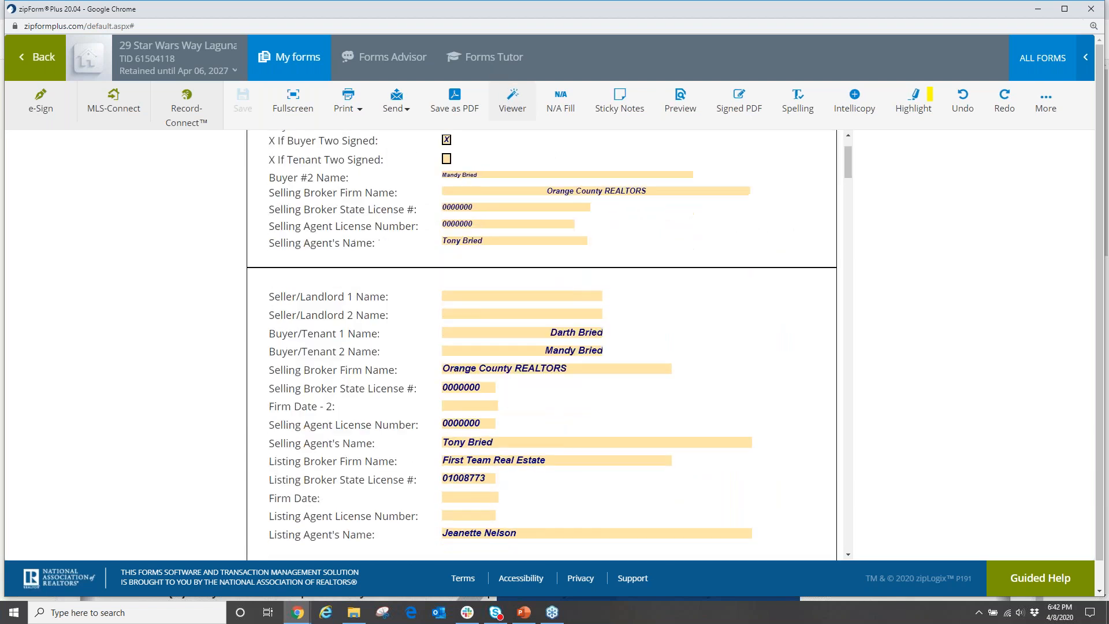
pyautogui.scroll(-10, 525, 311)
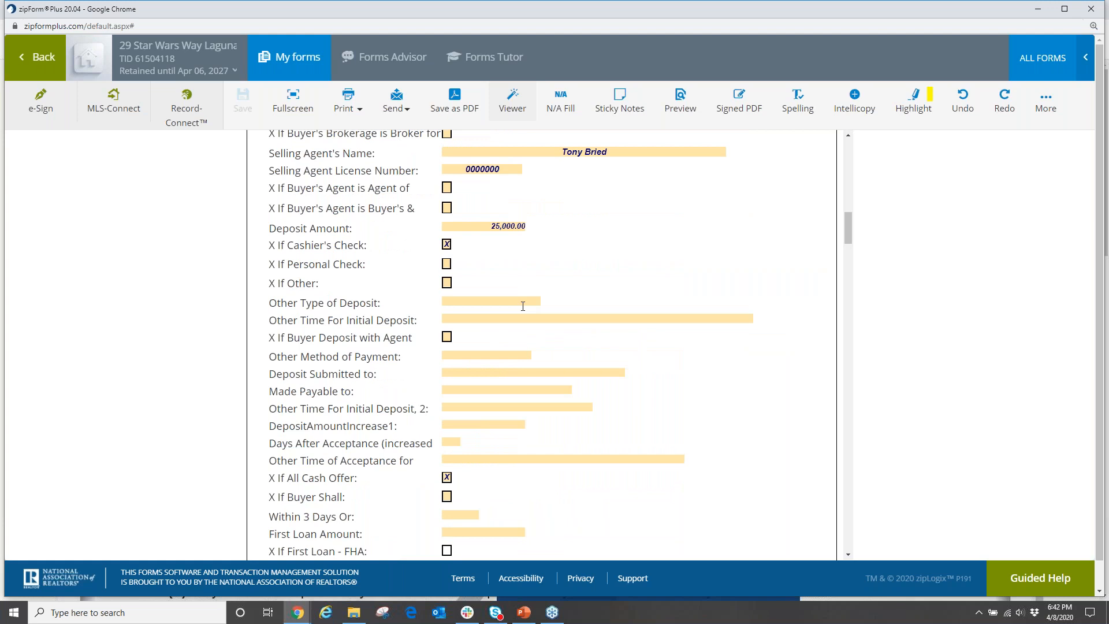
pyautogui.scroll(-3, 525, 310)
pyautogui.scroll(-2, 520, 311)
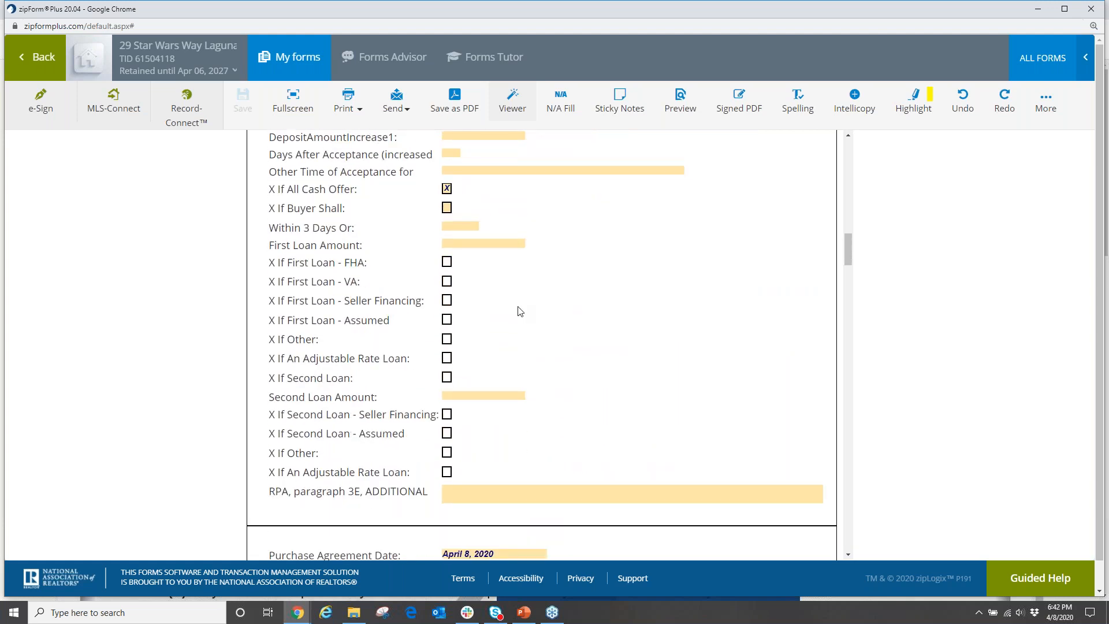
pyautogui.click(446, 188)
pyautogui.click(447, 208)
pyautogui.press('Tab')
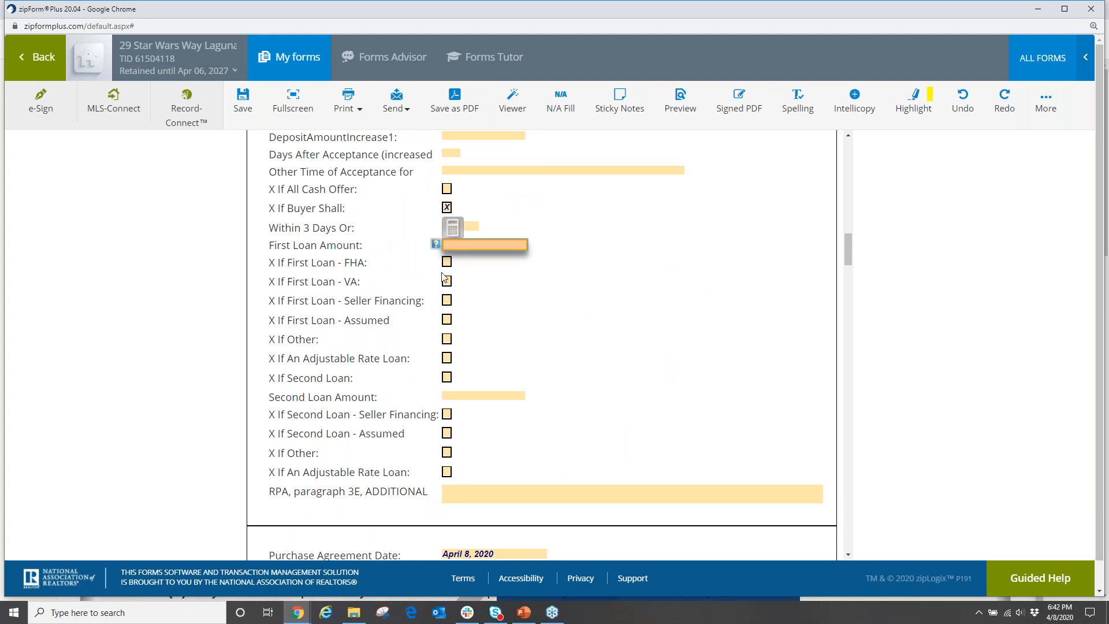
pyautogui.write('5000')
pyautogui.click(500, 288)
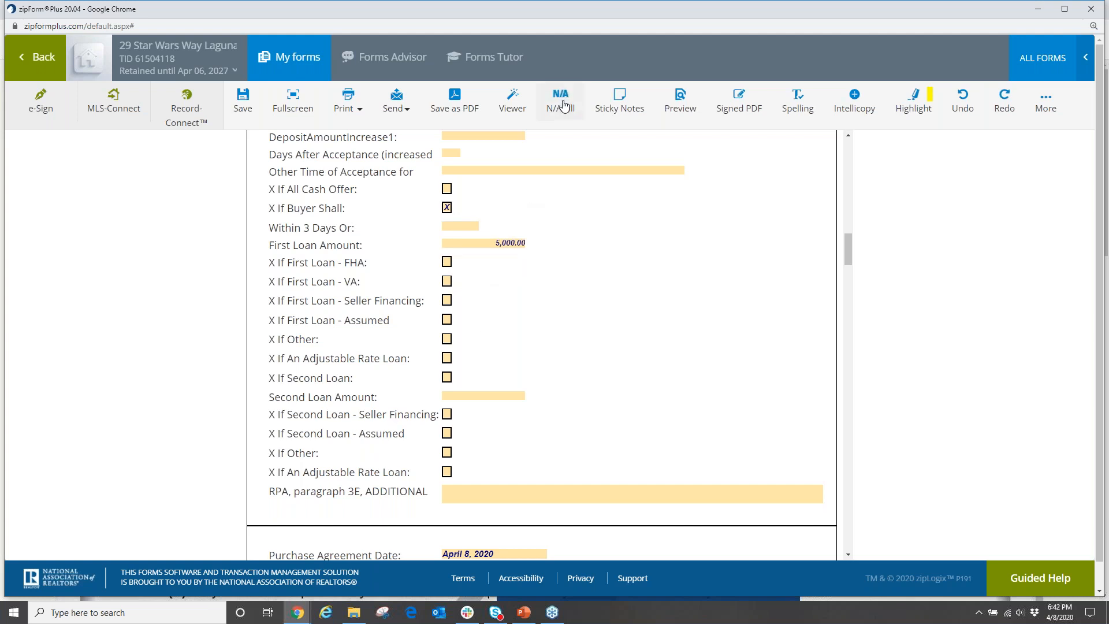
pyautogui.click(512, 100)
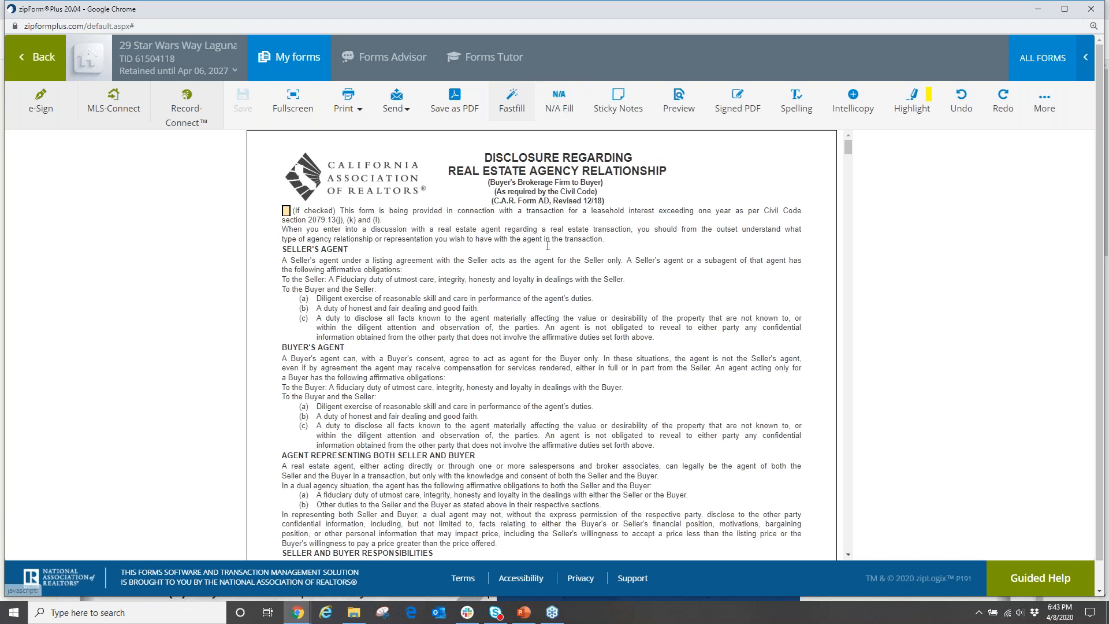
pyautogui.scroll(-8, 522, 317)
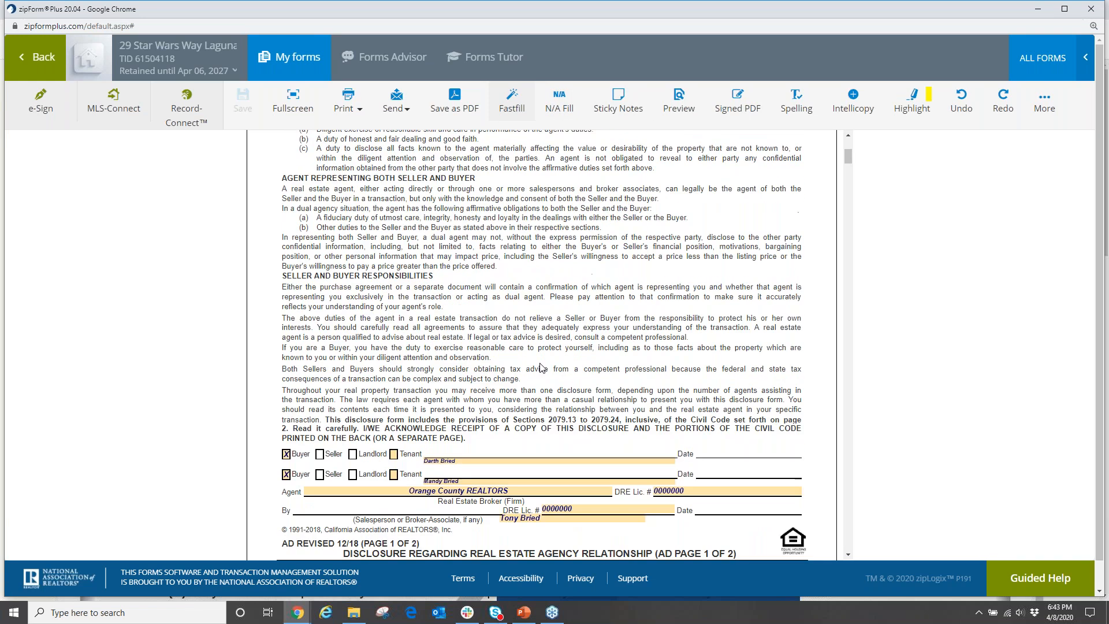
pyautogui.scroll(4, 504, 382)
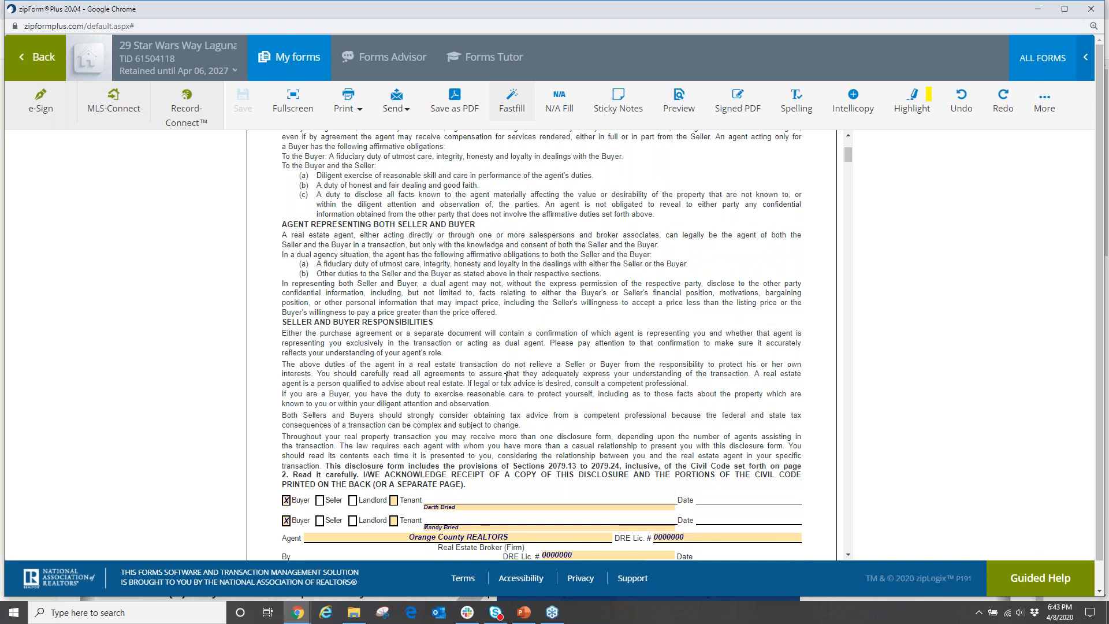
pyautogui.scroll(-9, 503, 381)
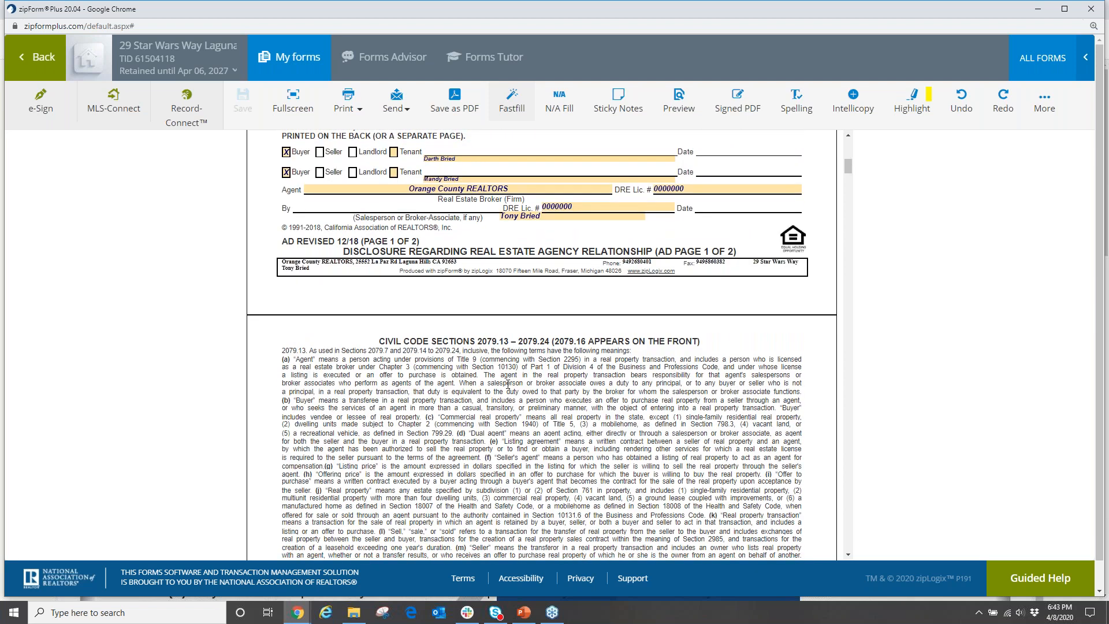
pyautogui.scroll(-10, 508, 384)
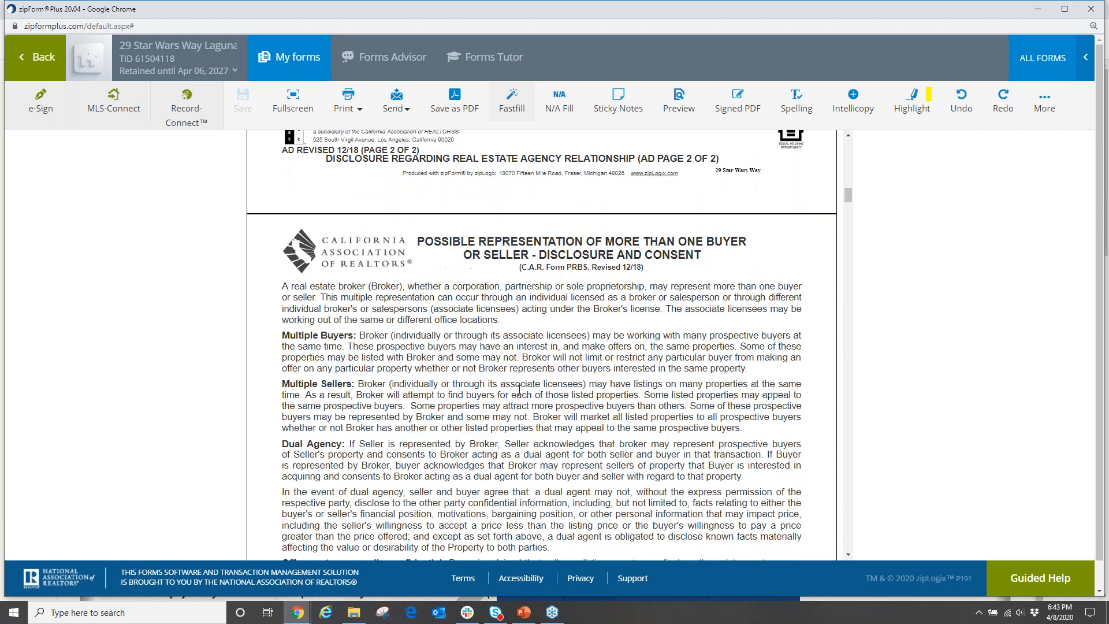
pyautogui.scroll(-5, 520, 390)
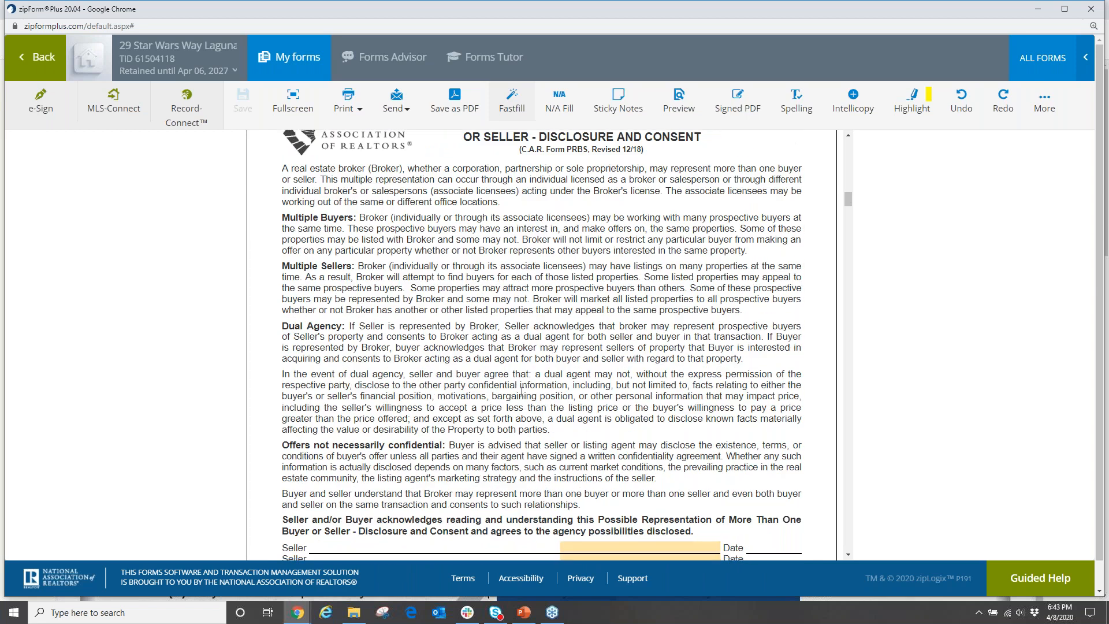
pyautogui.scroll(-15, 522, 393)
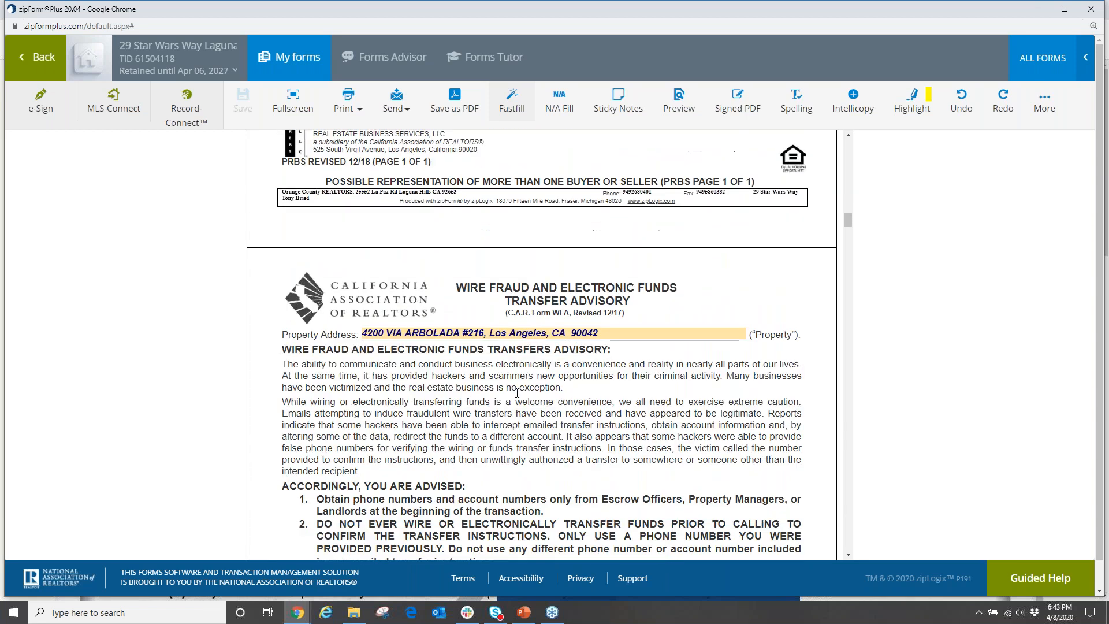
pyautogui.scroll(-15, 521, 393)
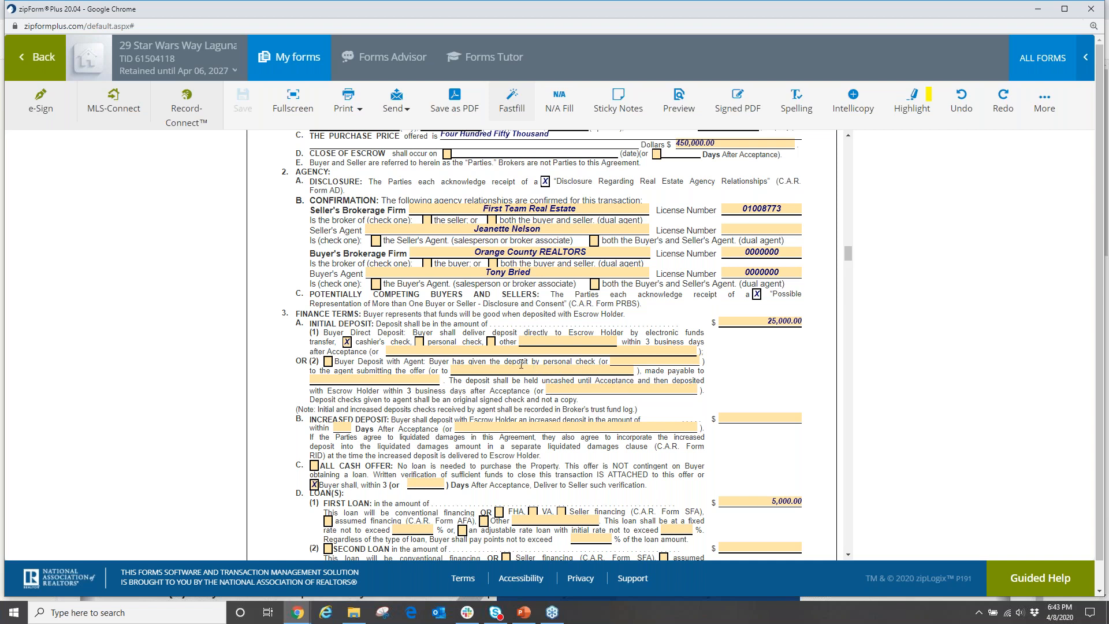
pyautogui.scroll(-2, 656, 237)
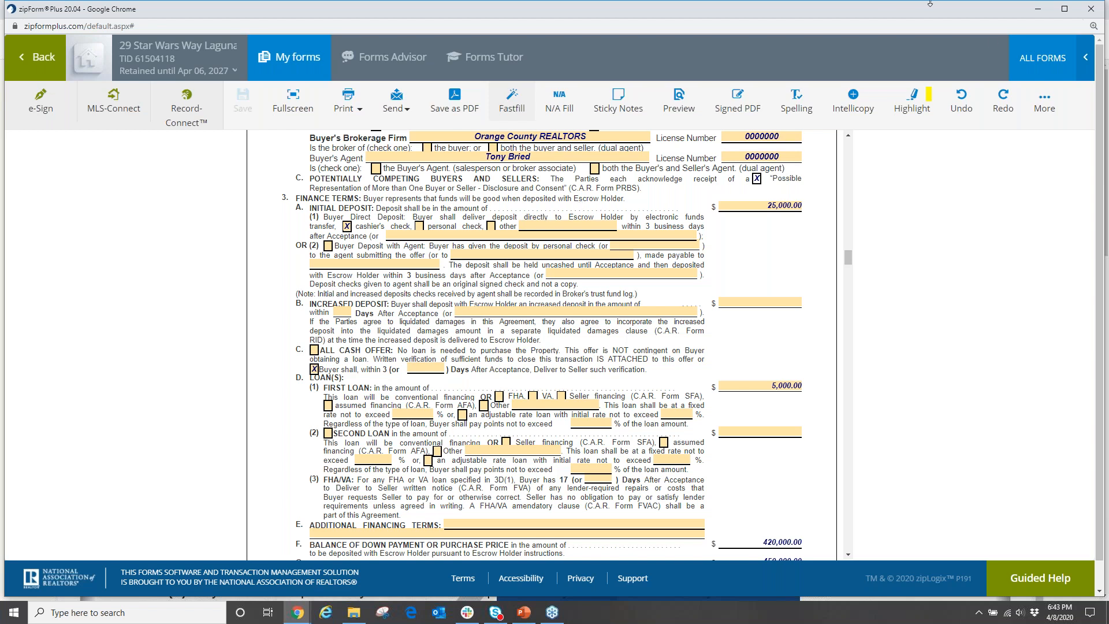
pyautogui.click(1097, 38)
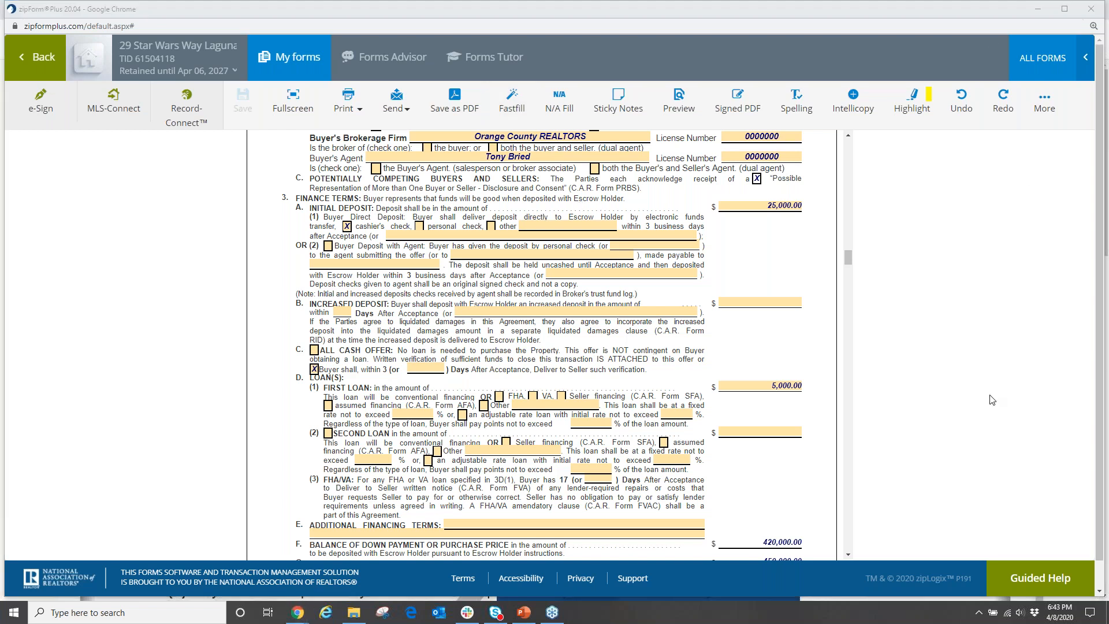
pyautogui.scroll(1, 612, 389)
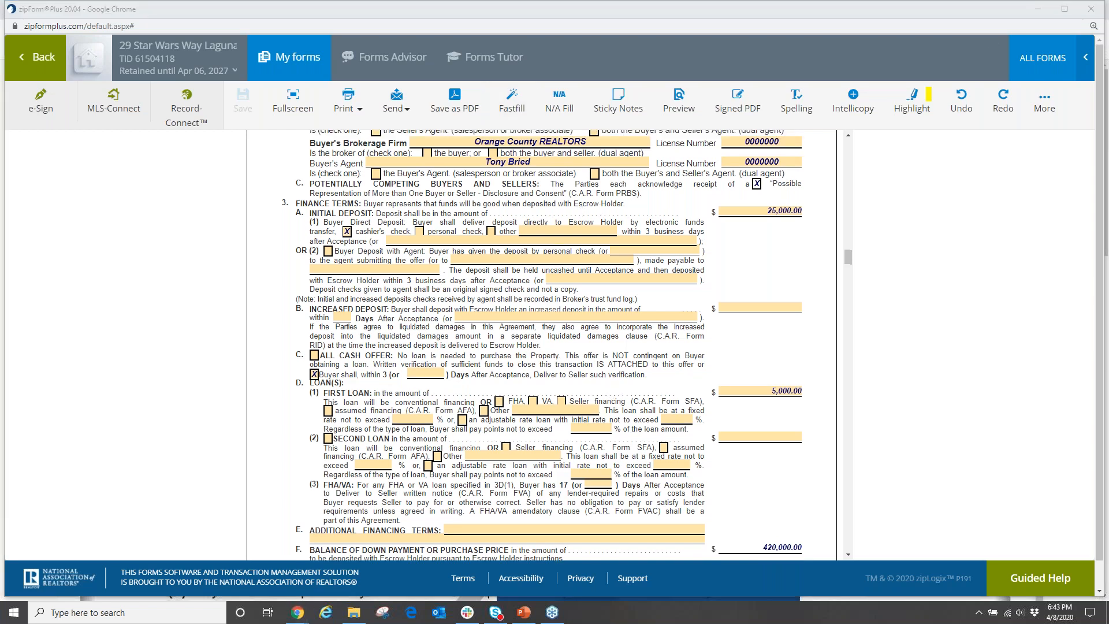
pyautogui.scroll(4, 598, 385)
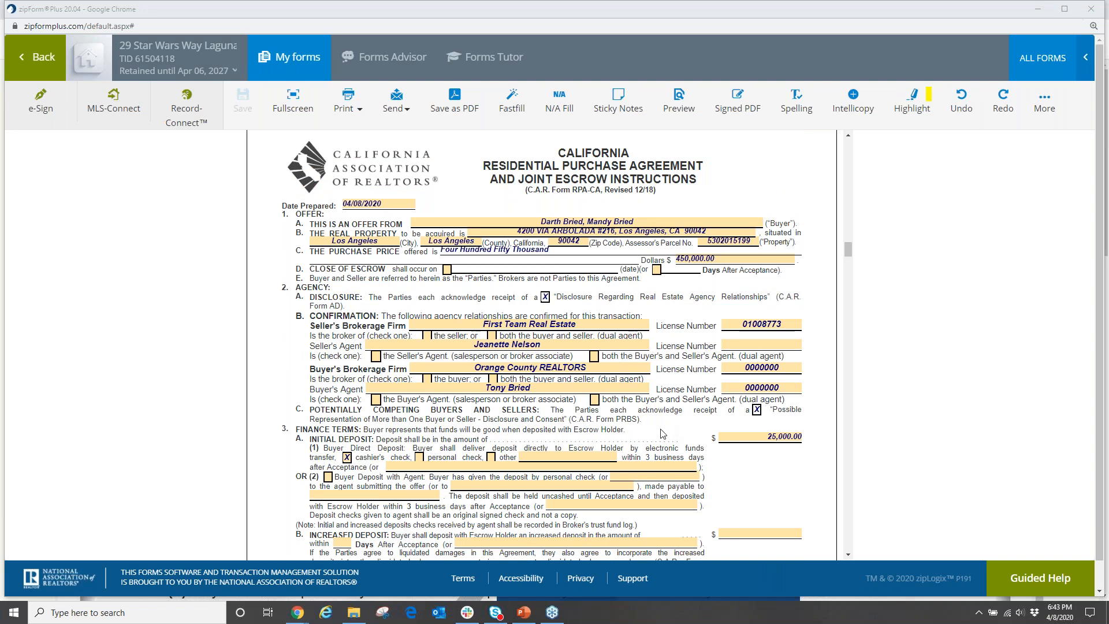
pyautogui.scroll(-3, 617, 293)
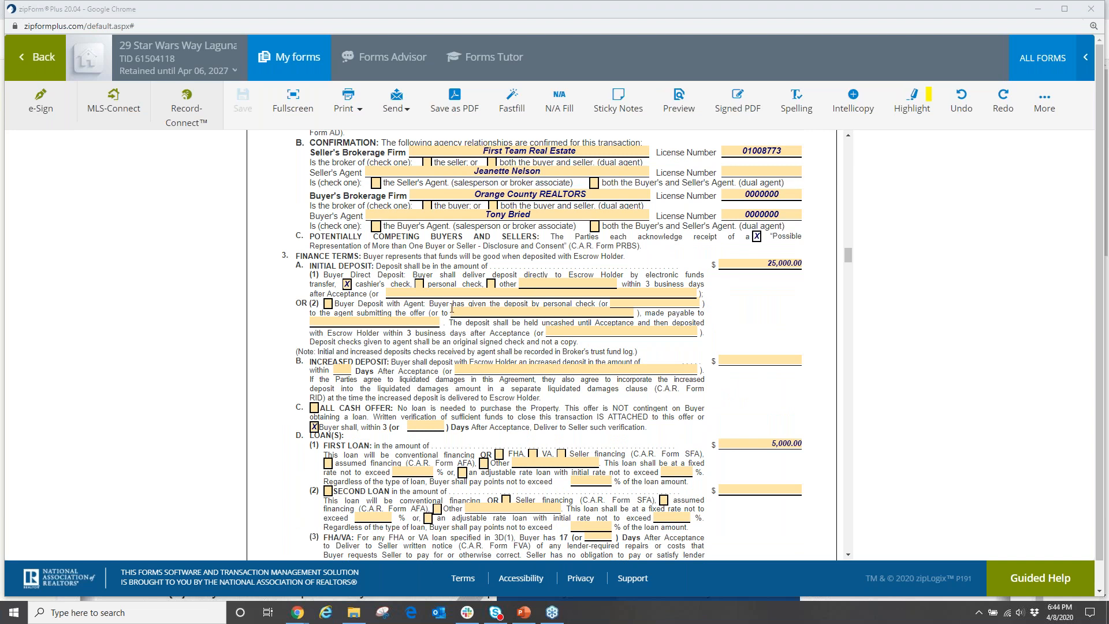
pyautogui.scroll(-15, 543, 448)
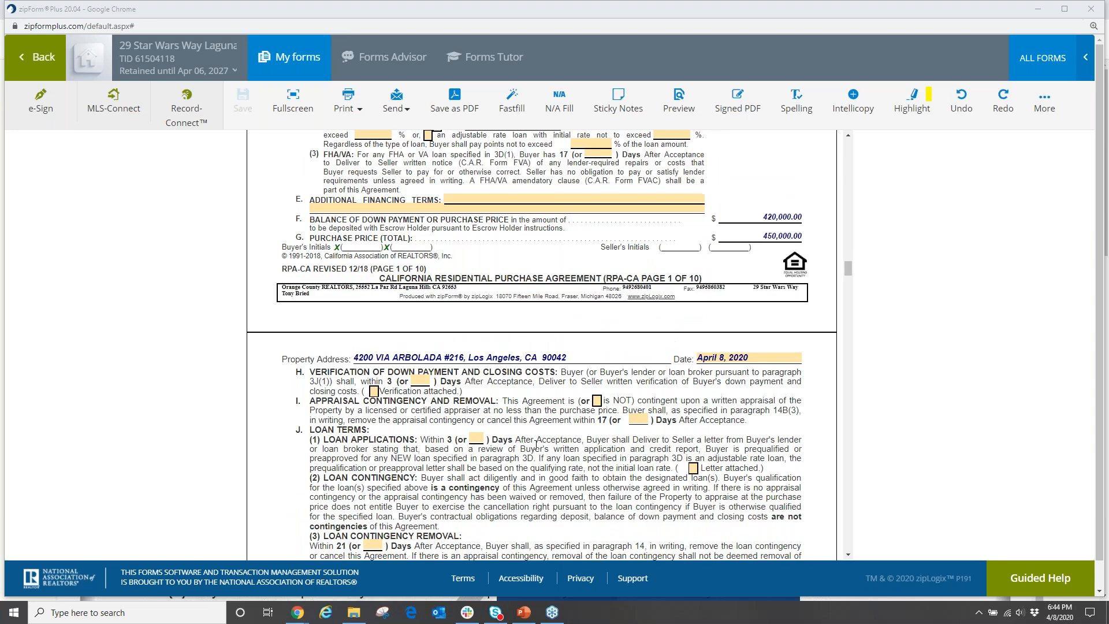
pyautogui.scroll(15, 531, 450)
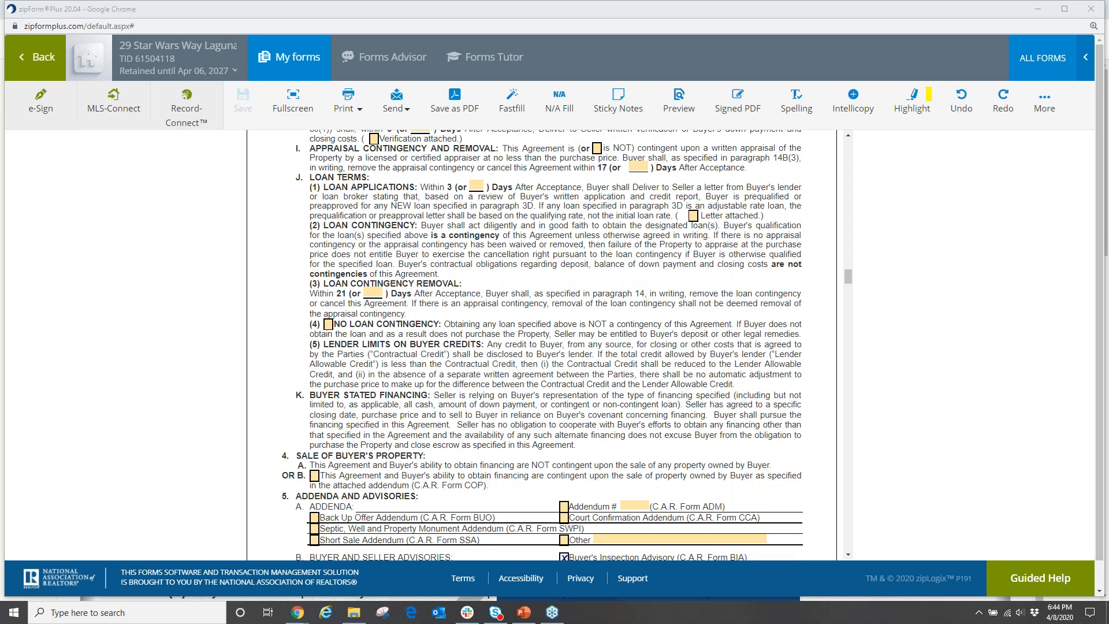
pyautogui.scroll(-3, 519, 464)
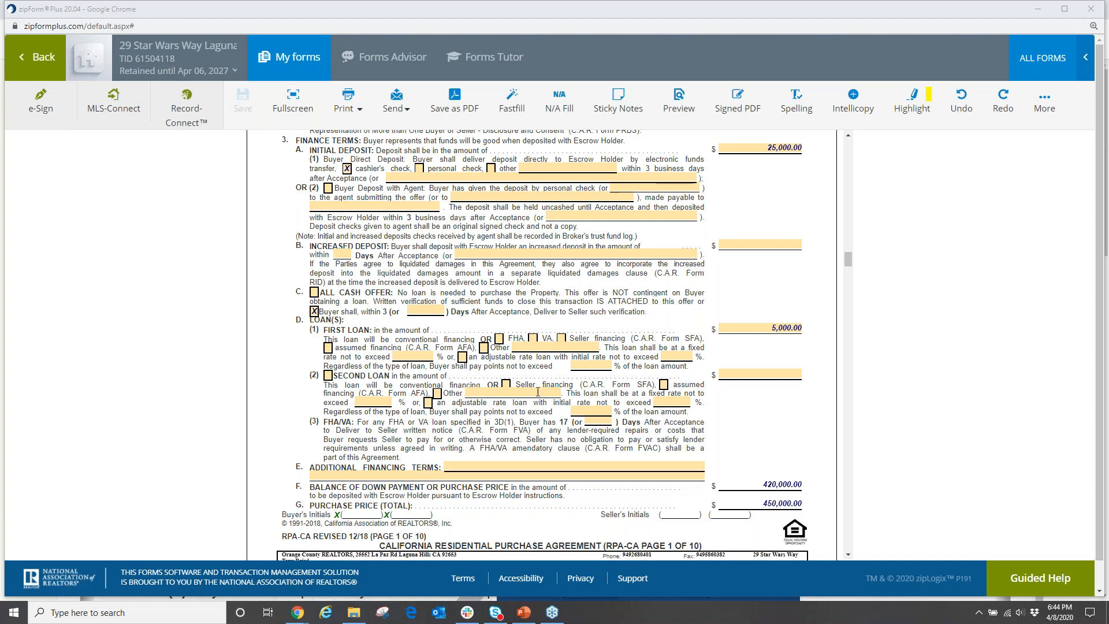
pyautogui.scroll(3, 537, 392)
pyautogui.scroll(-1, 519, 307)
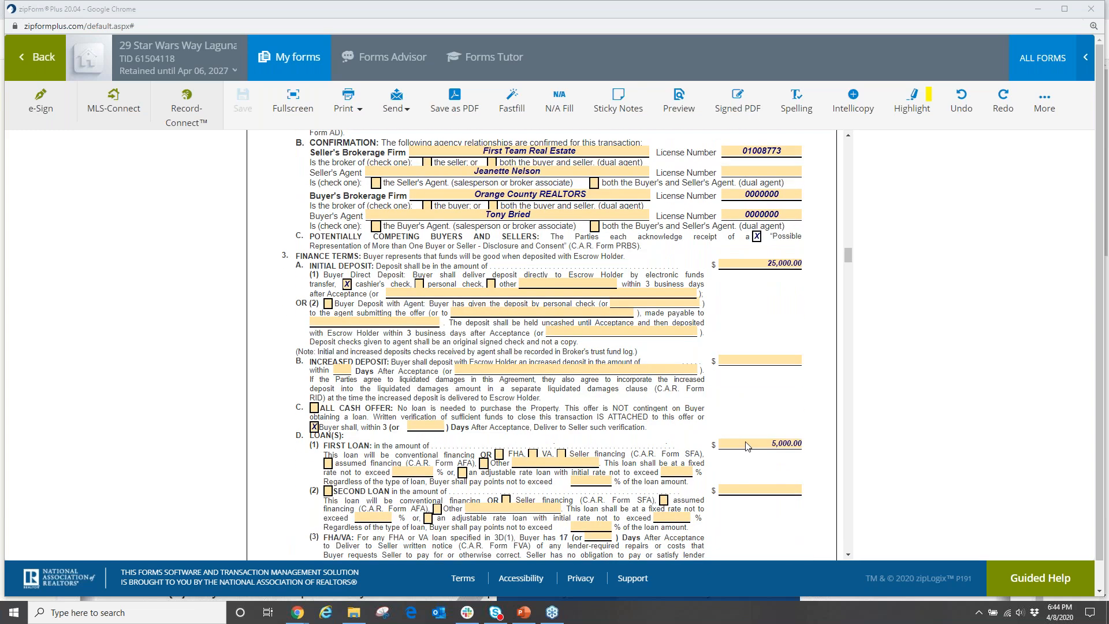
# Fill every empty field of the purchase agreement with N/A and review the result.
pyautogui.click(561, 103)
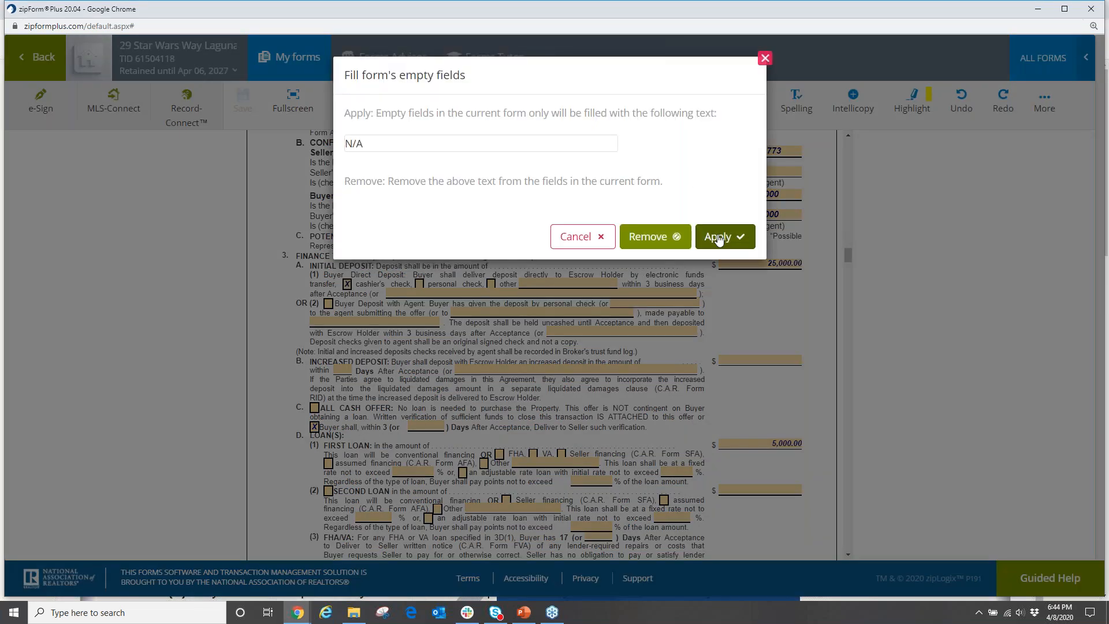
pyautogui.click(718, 238)
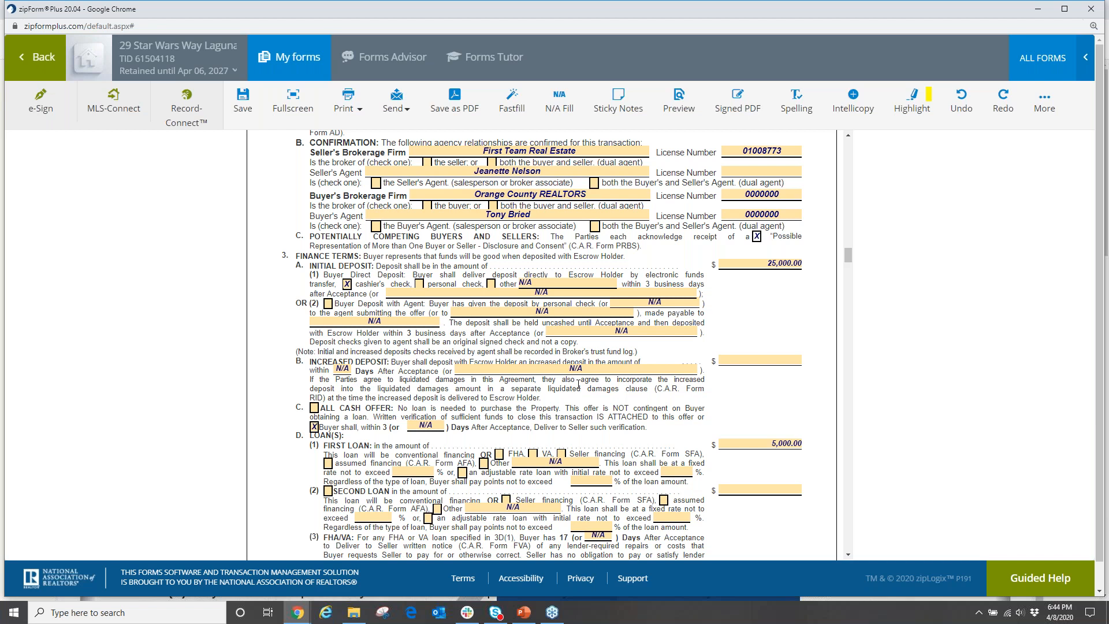
pyautogui.scroll(-2, 554, 327)
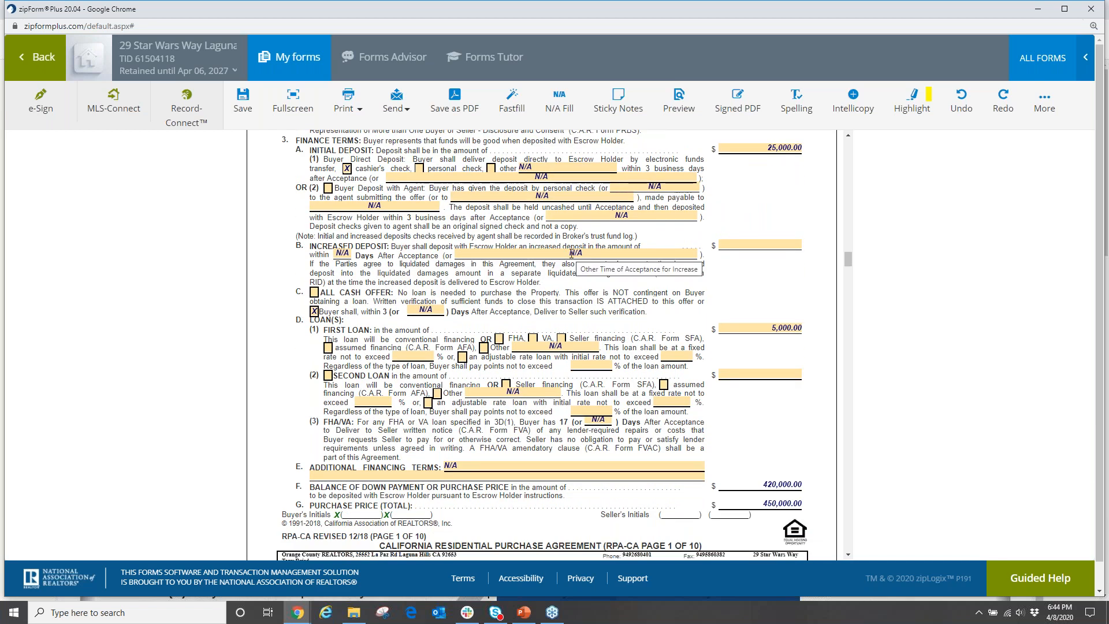
pyautogui.scroll(3, 569, 253)
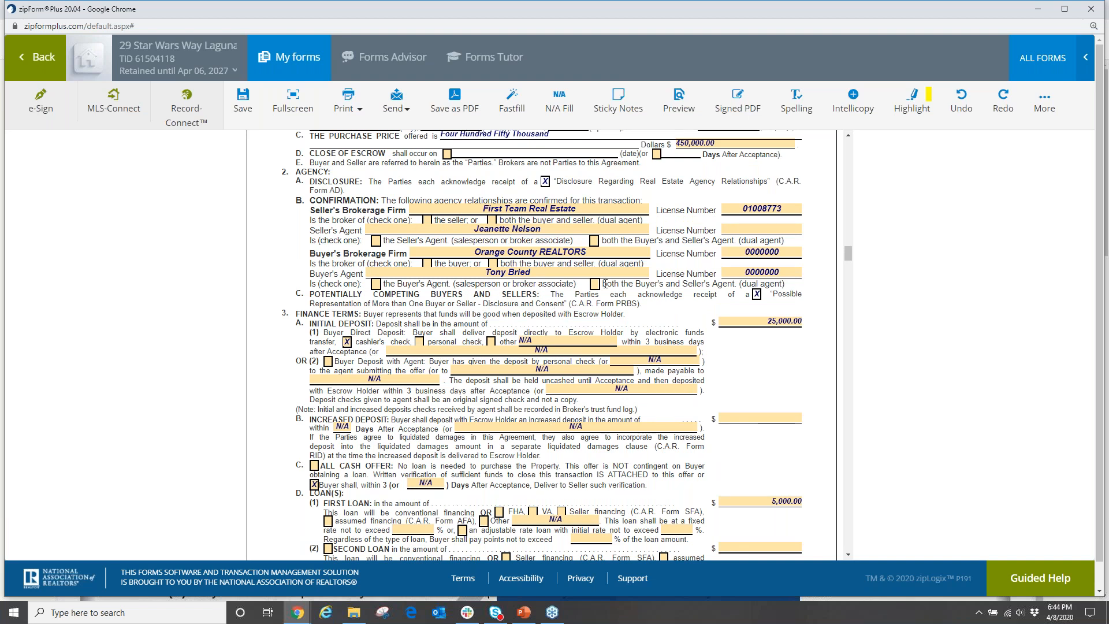
# Replace N/A in the agent-held deposit's 'made payable to' field with Orange County REALTORS.
pyautogui.scroll(-2, 640, 310)
pyautogui.click(561, 254)
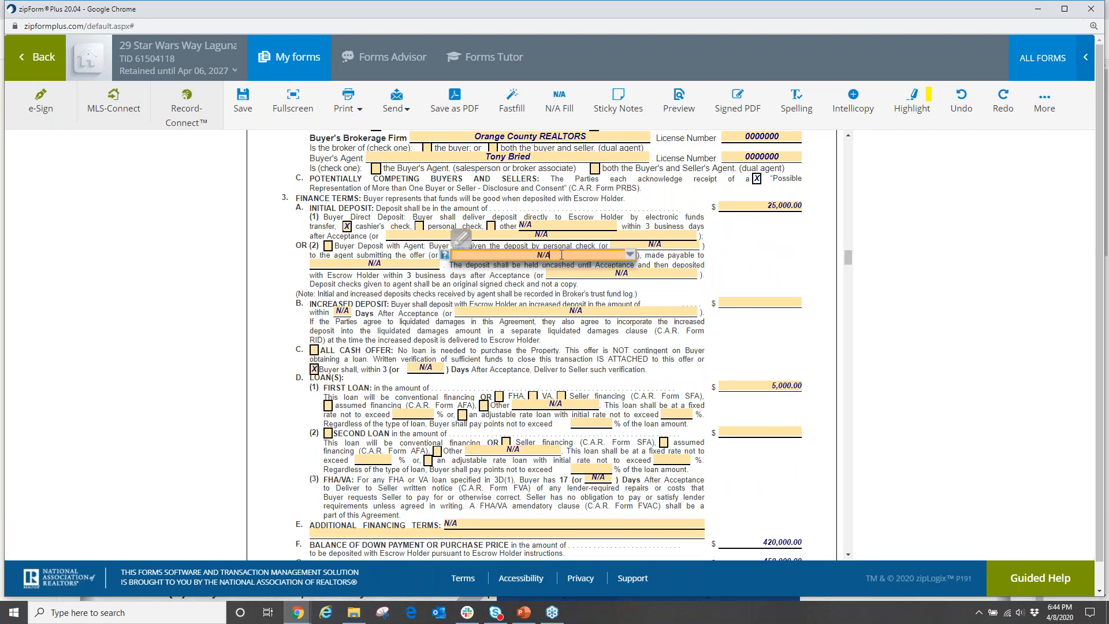
pyautogui.press('BackSpace')
pyautogui.press('BackSpace')
pyautogui.press('BackSpace')
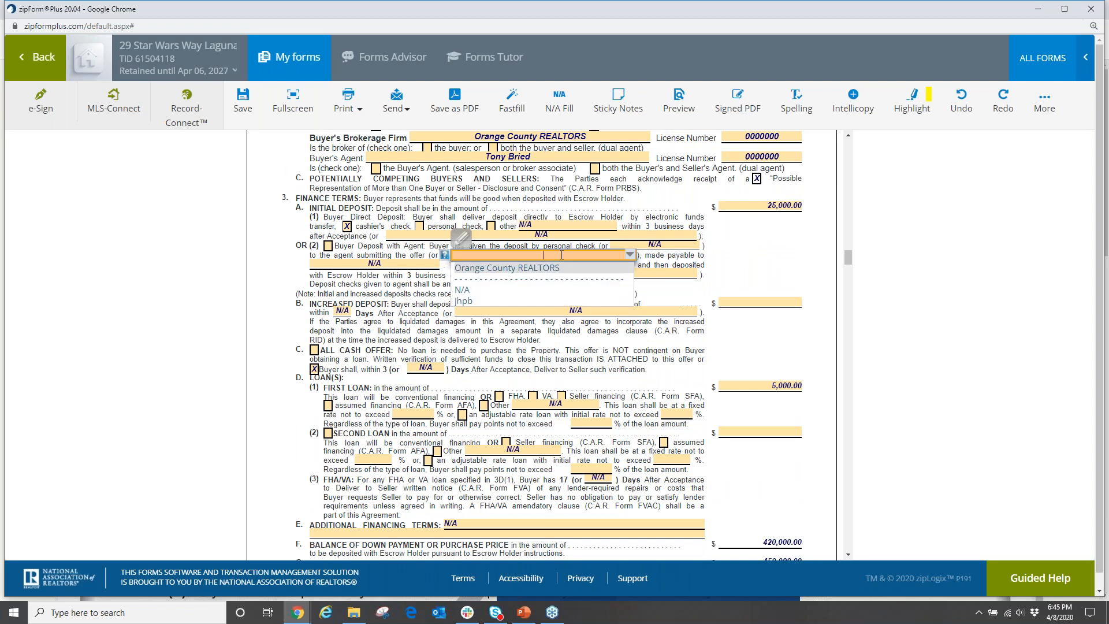
pyautogui.click(543, 268)
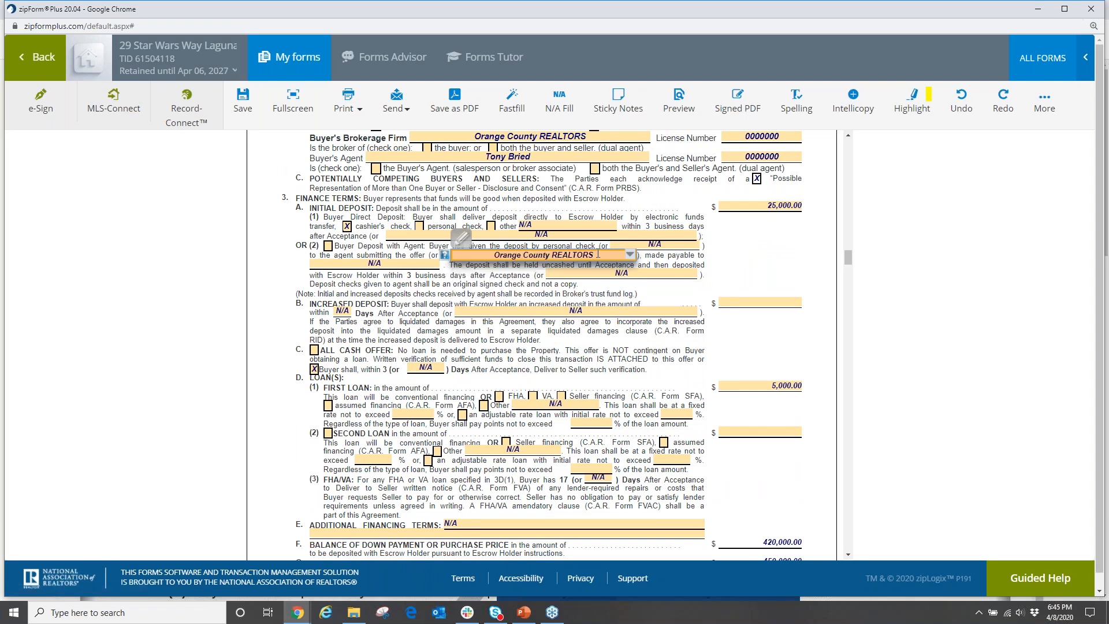
pyautogui.moveTo(596, 255); pyautogui.dragTo(456, 256)
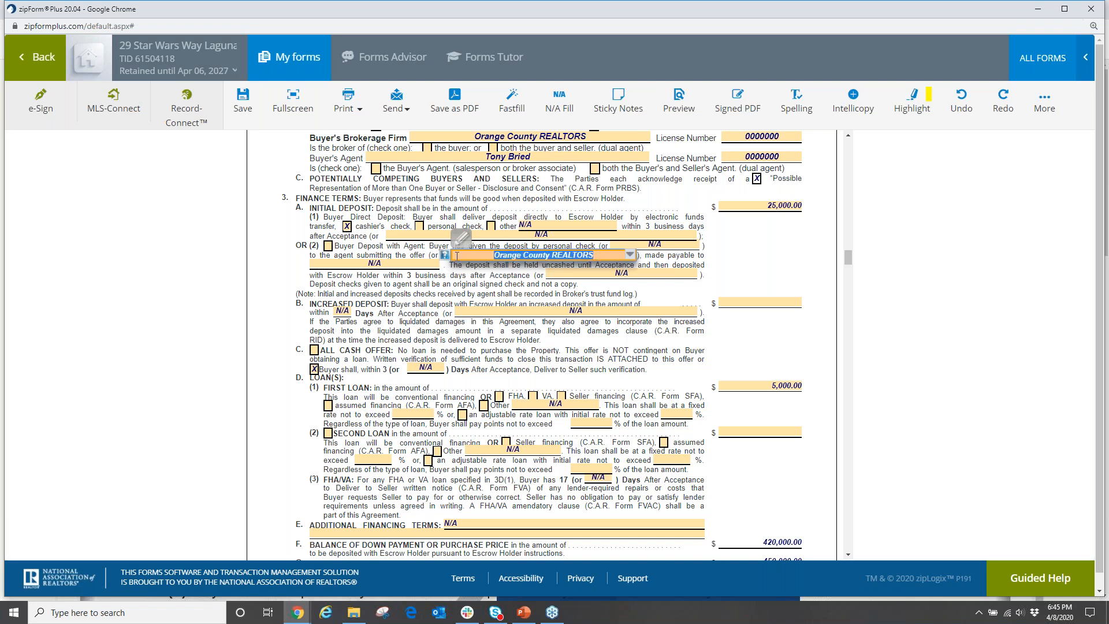
pyautogui.click(510, 284)
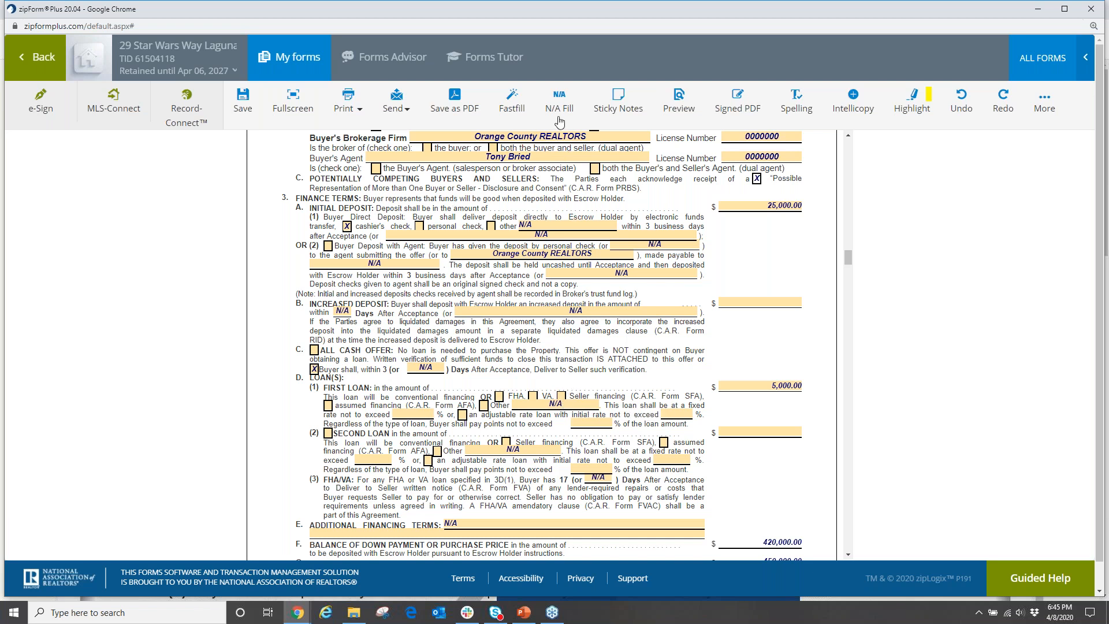
pyautogui.click(558, 105)
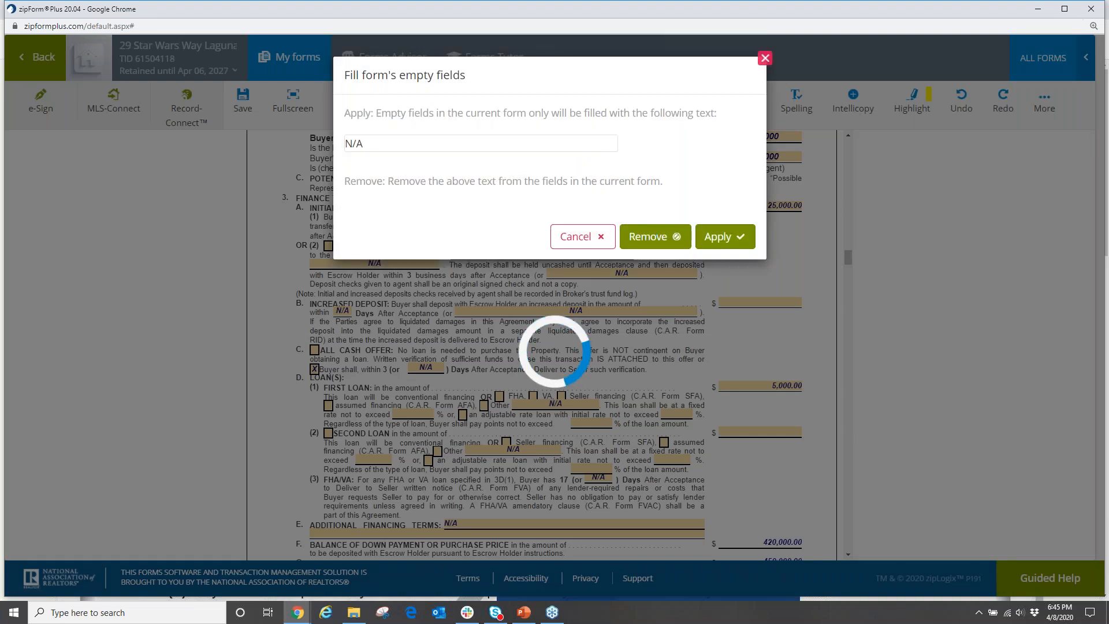
pyautogui.click(651, 238)
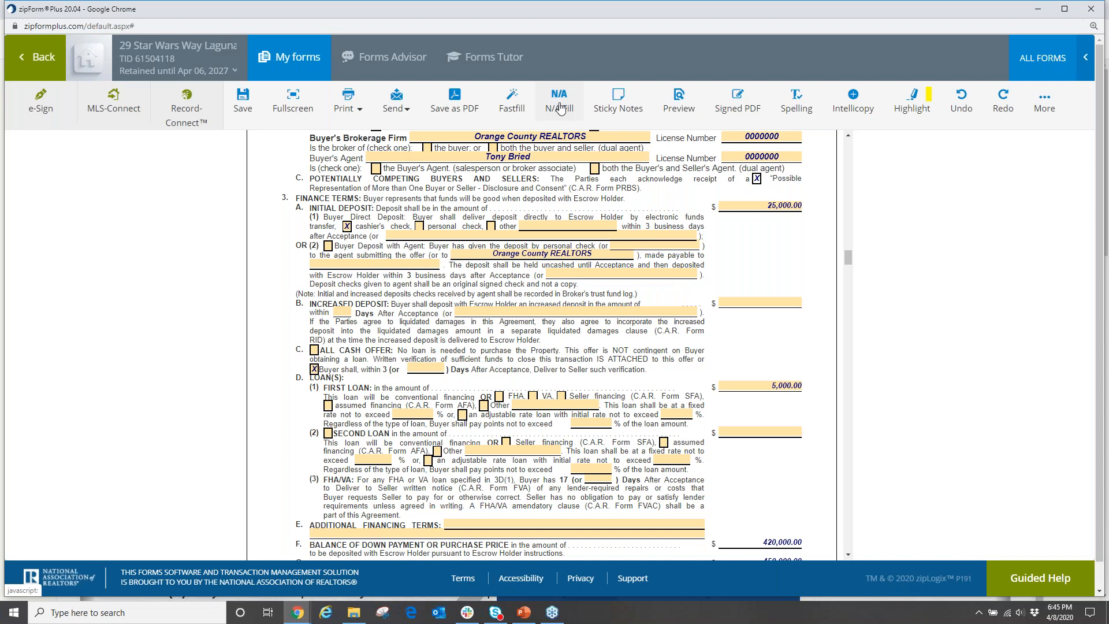
pyautogui.click(558, 99)
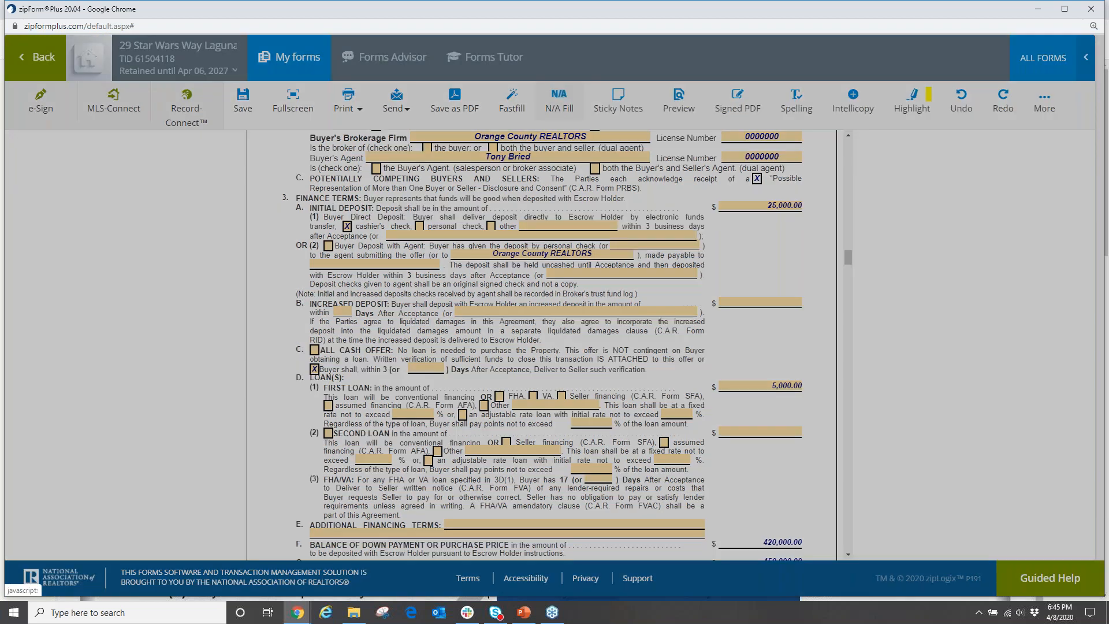
pyautogui.click(725, 237)
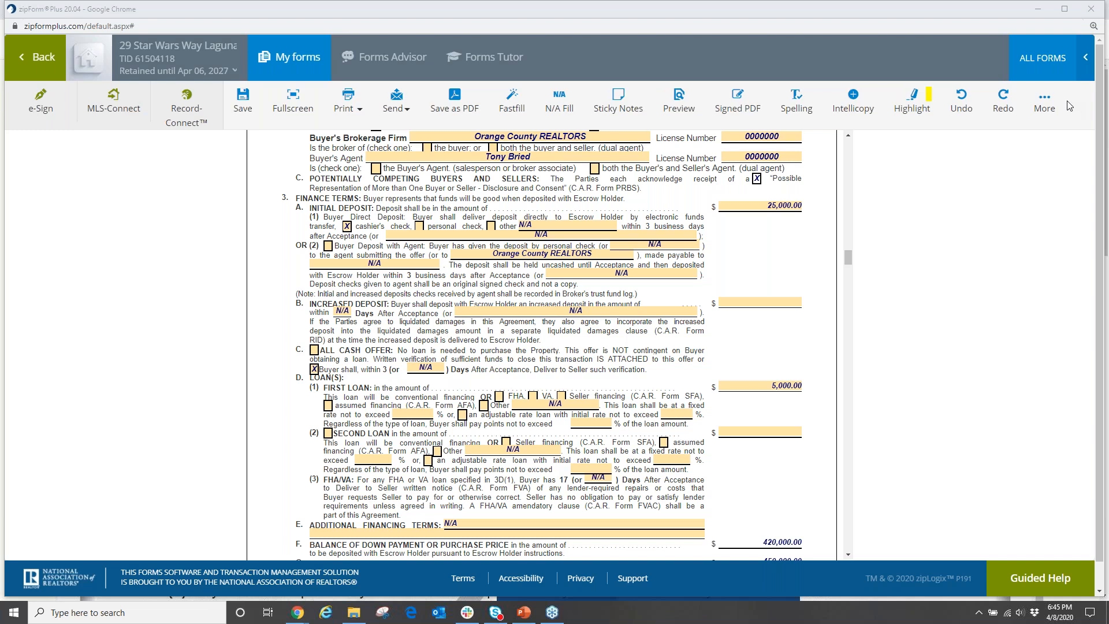
# Zoom the browser out two steps, then save and close the purchase agreement.
pyautogui.click(1044, 101)
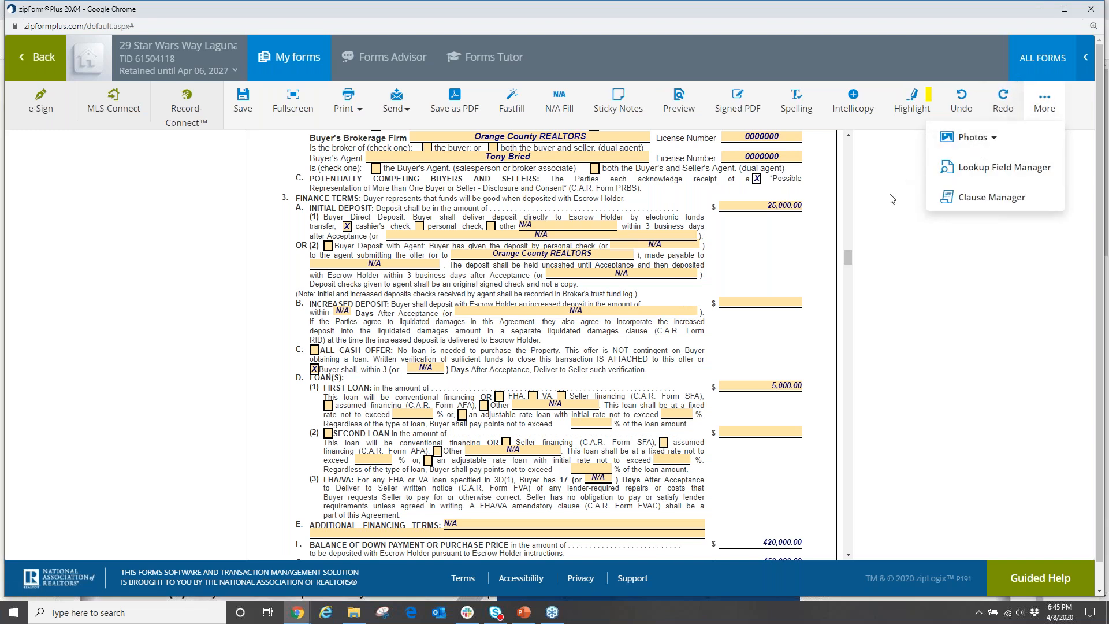
pyautogui.click(874, 235)
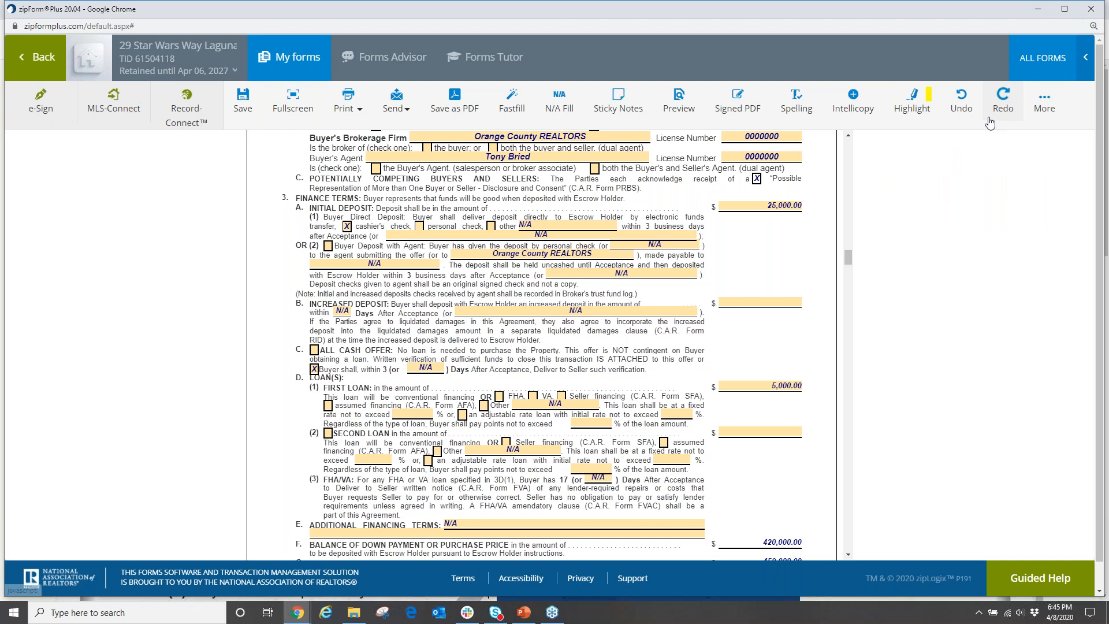
pyautogui.hotkey('ctrl', '-')
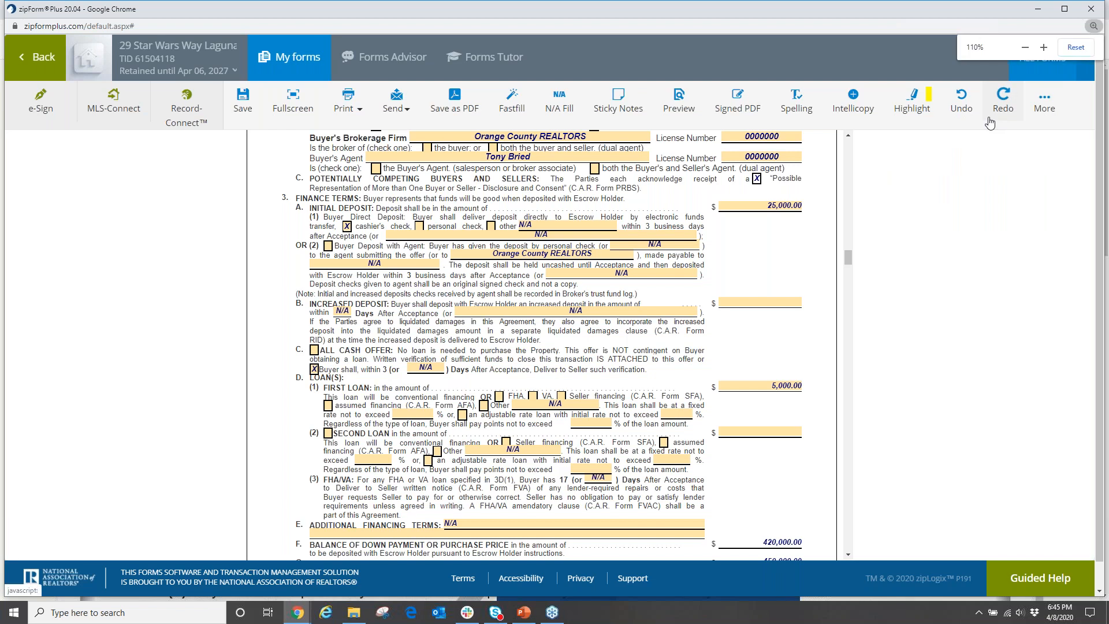
pyautogui.hotkey('ctrl', '-')
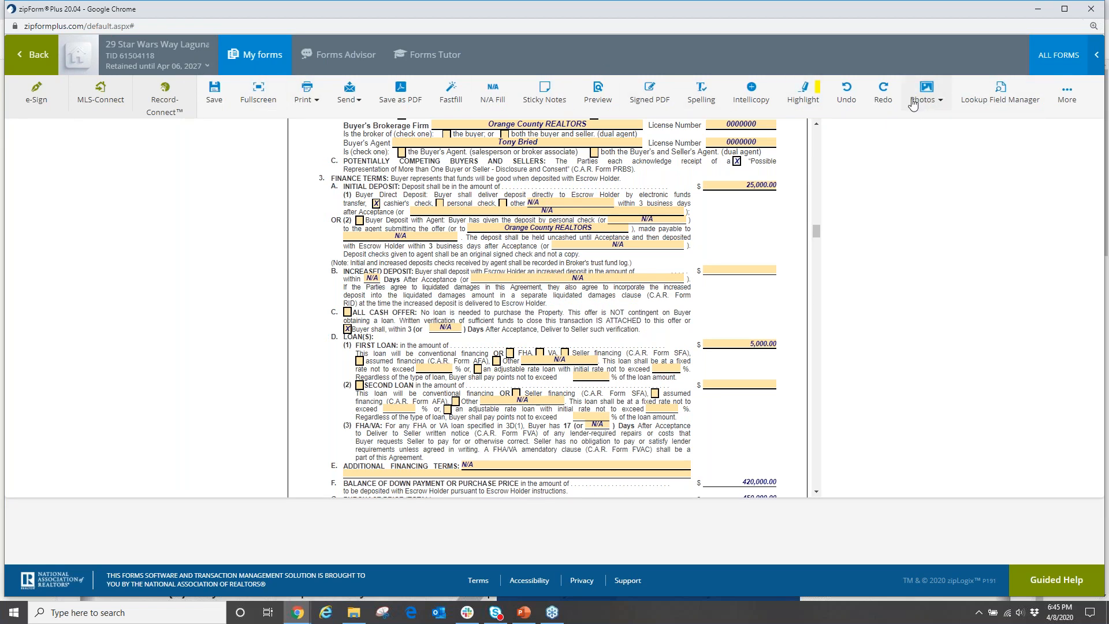
pyautogui.click(34, 59)
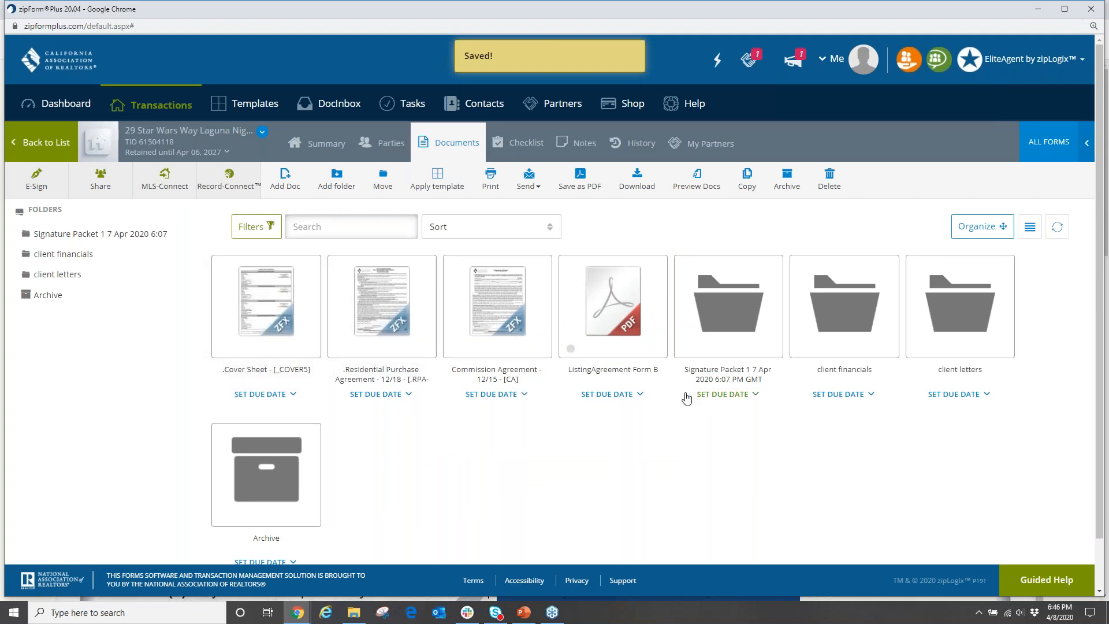
# Search the form library for 'avid' and add Agent Visual Inspection Disclosure #1 to the transaction.
pyautogui.click(1043, 149)
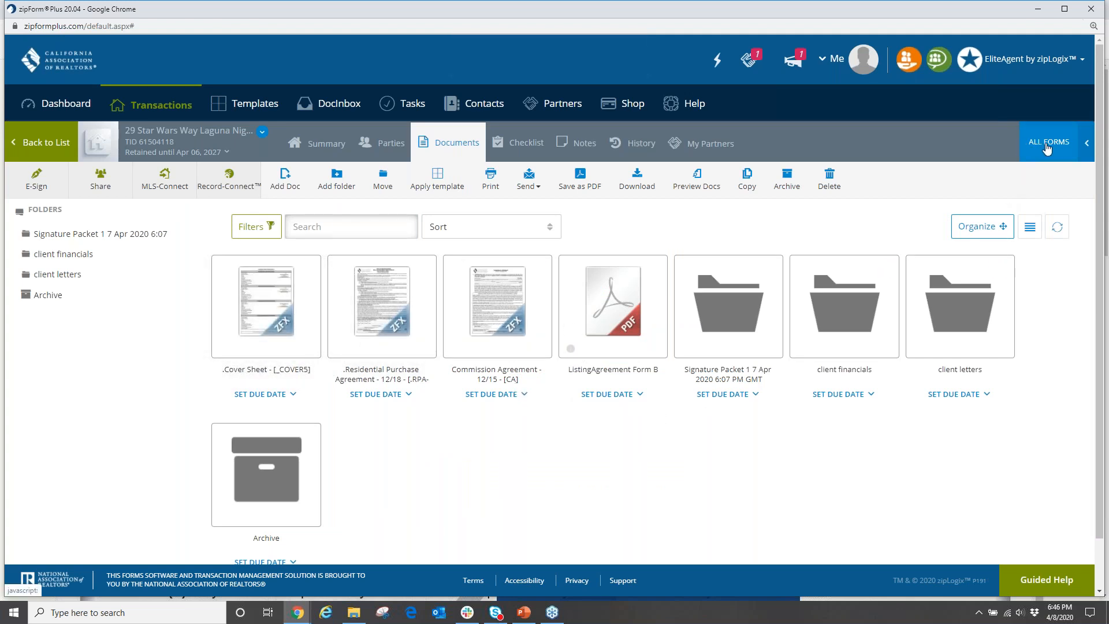
pyautogui.click(945, 134)
pyautogui.write('avid')
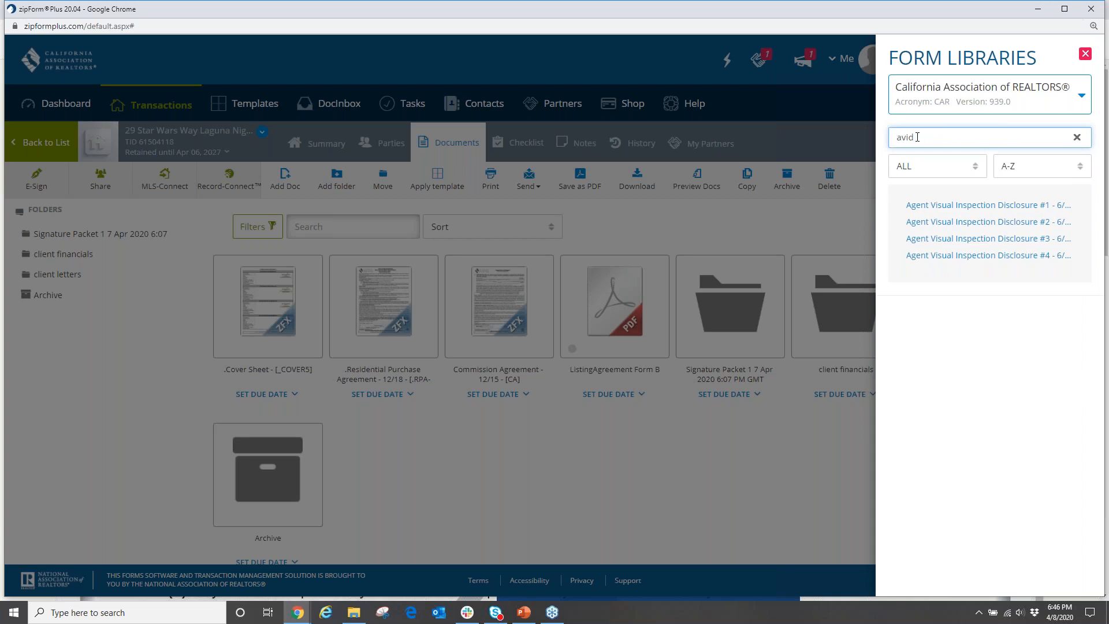
pyautogui.click(953, 206)
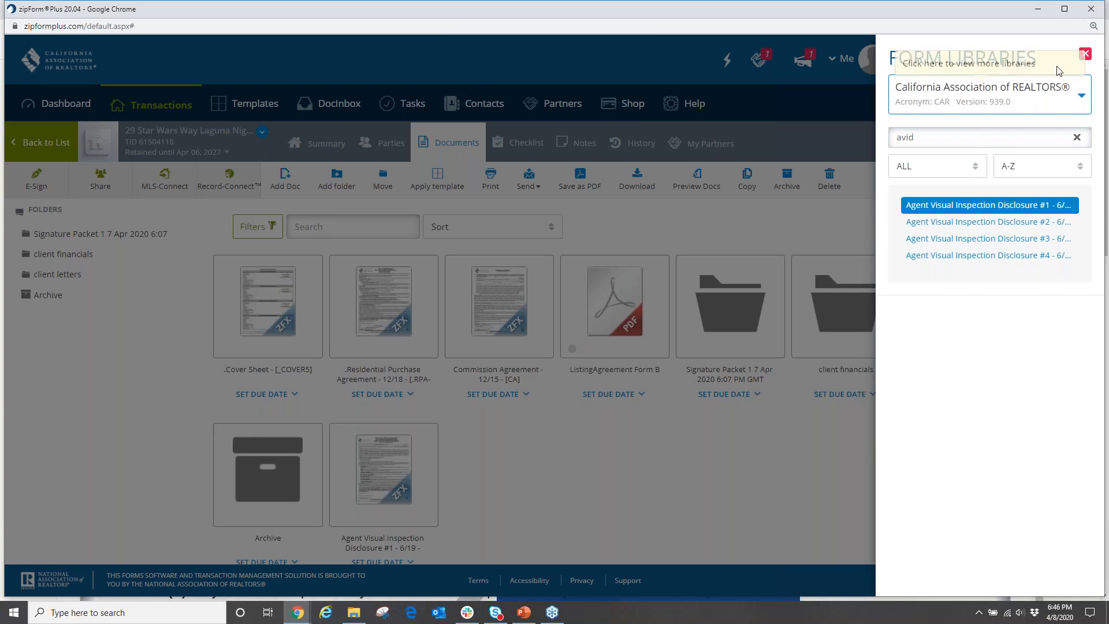
pyautogui.click(1080, 54)
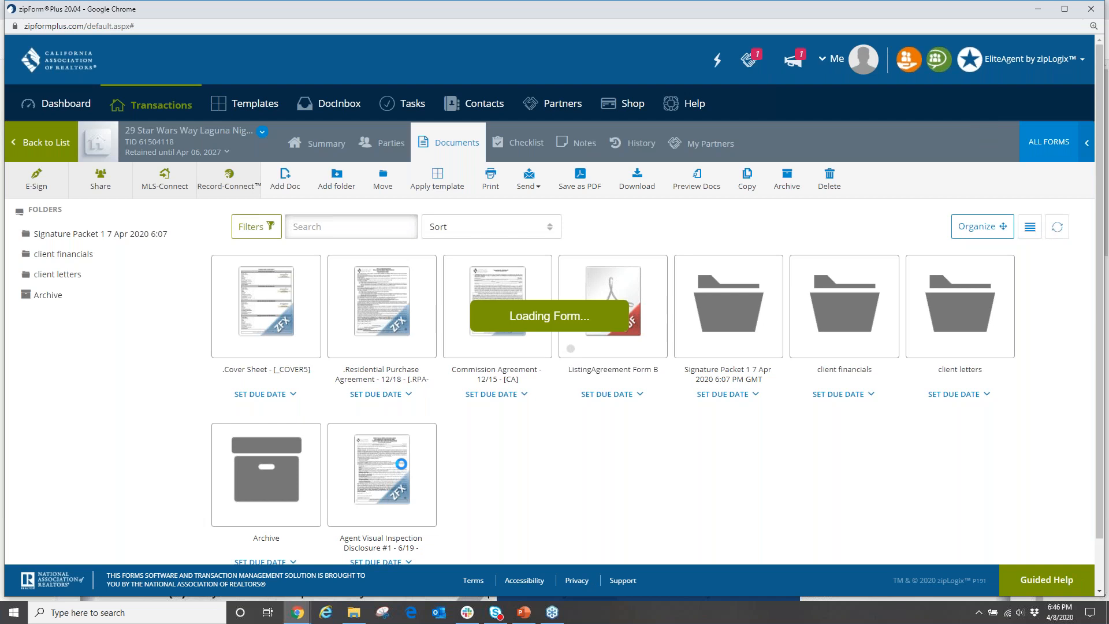
# Return to the documents list and open the Agent Visual Inspection Disclosure form.
pyautogui.scroll(12, 572, 396)
pyautogui.scroll(4, 572, 341)
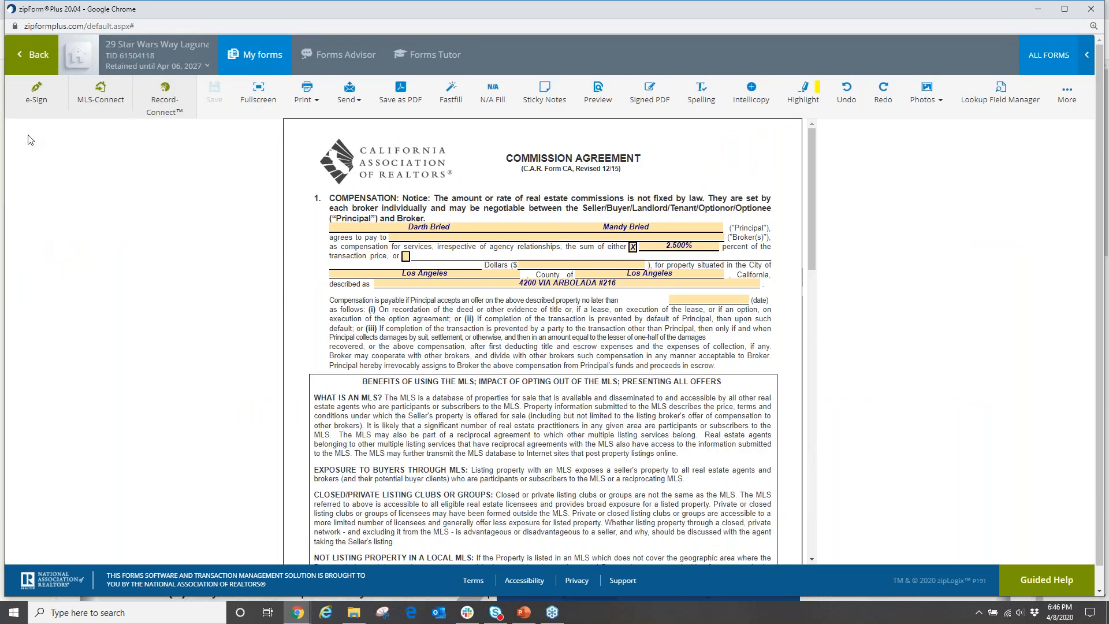
pyautogui.click(31, 55)
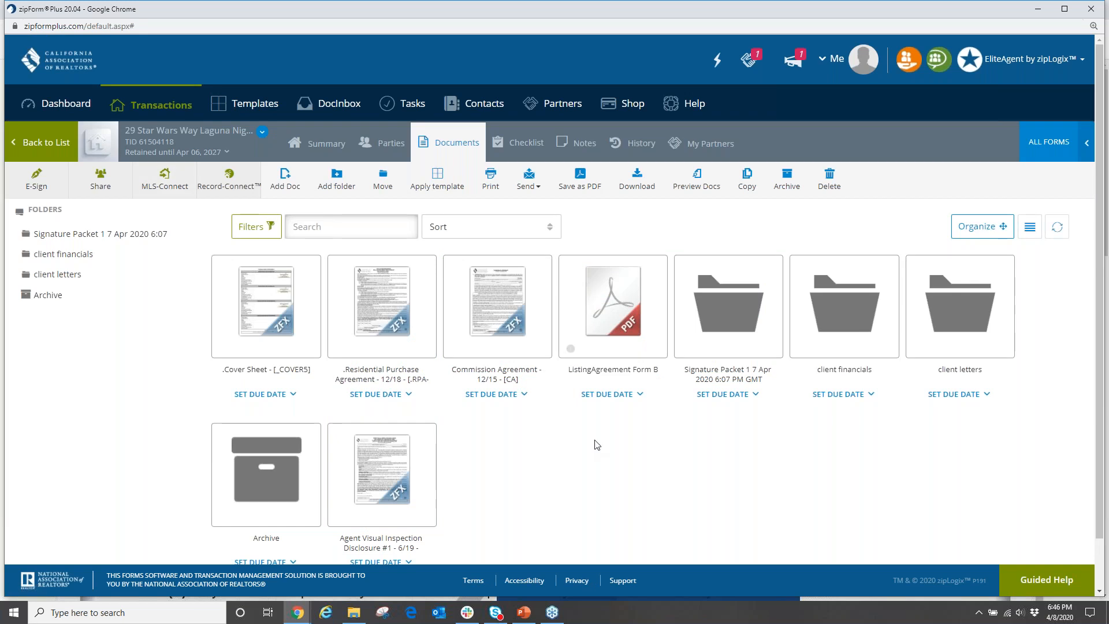
pyautogui.click(378, 469)
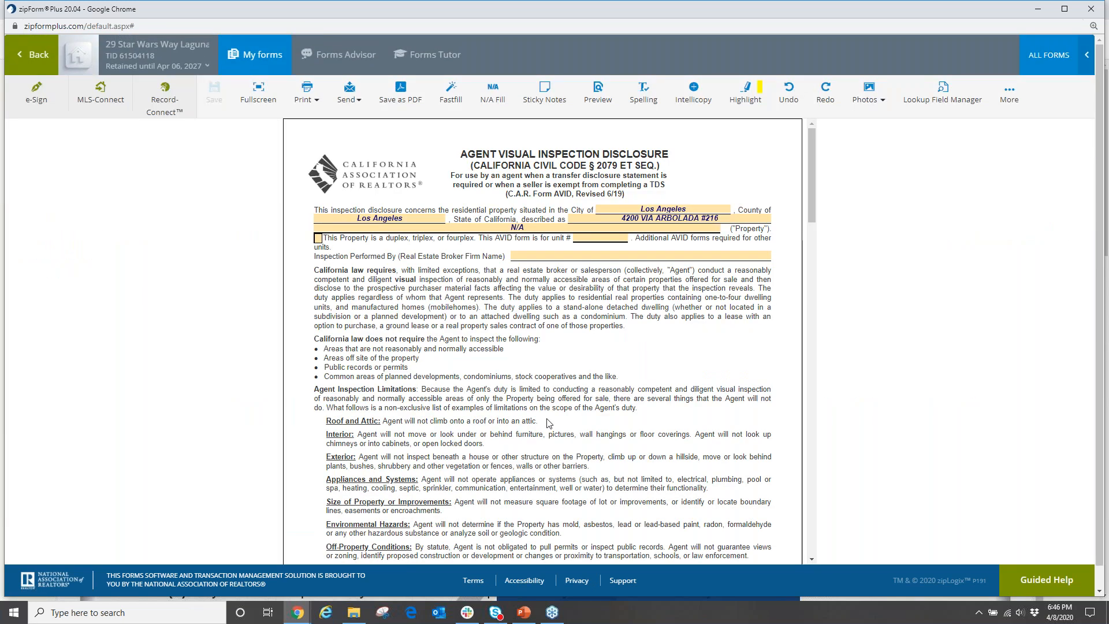
pyautogui.scroll(-10, 544, 432)
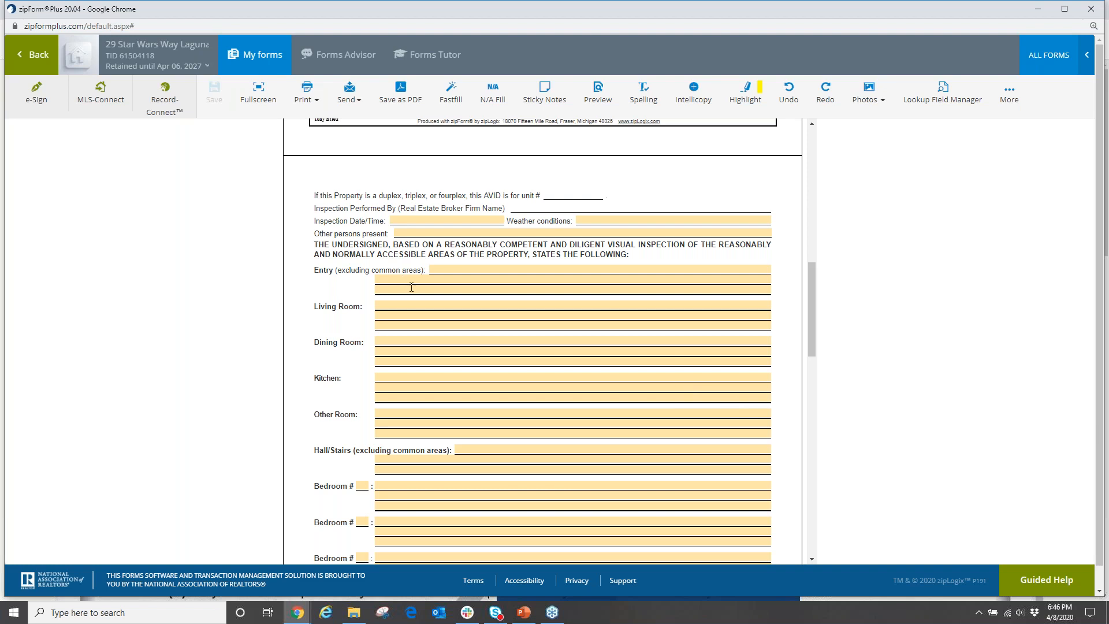
# Write 'Rain gutters don't seem to drain anywhere.' in the AVID Entry field.
pyautogui.click(456, 270)
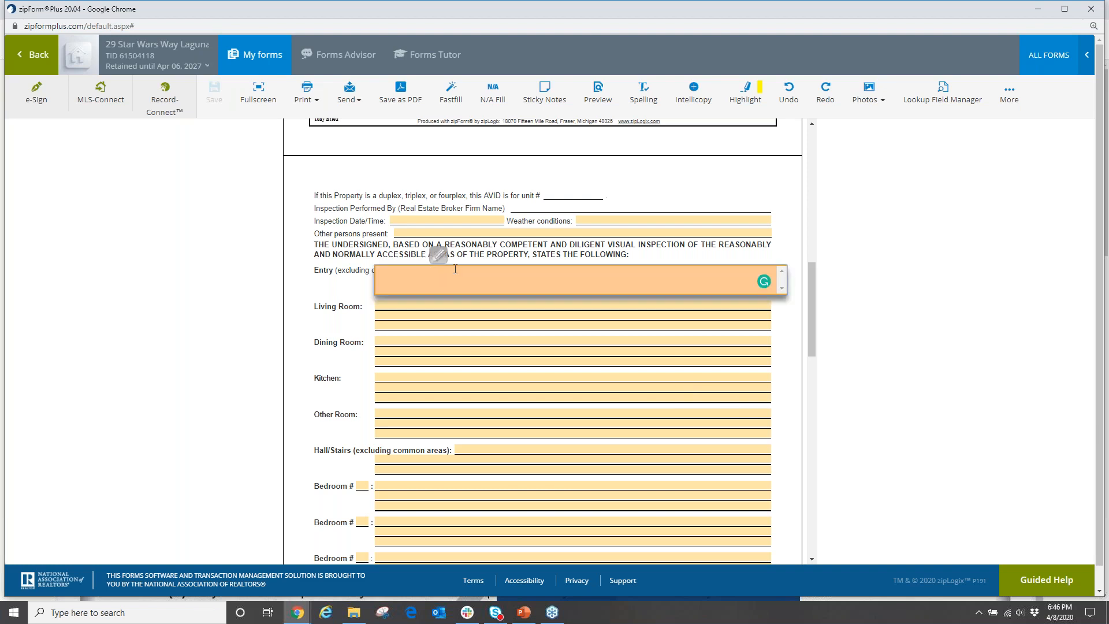
pyautogui.write("Rain gutters don't seem to drain any")
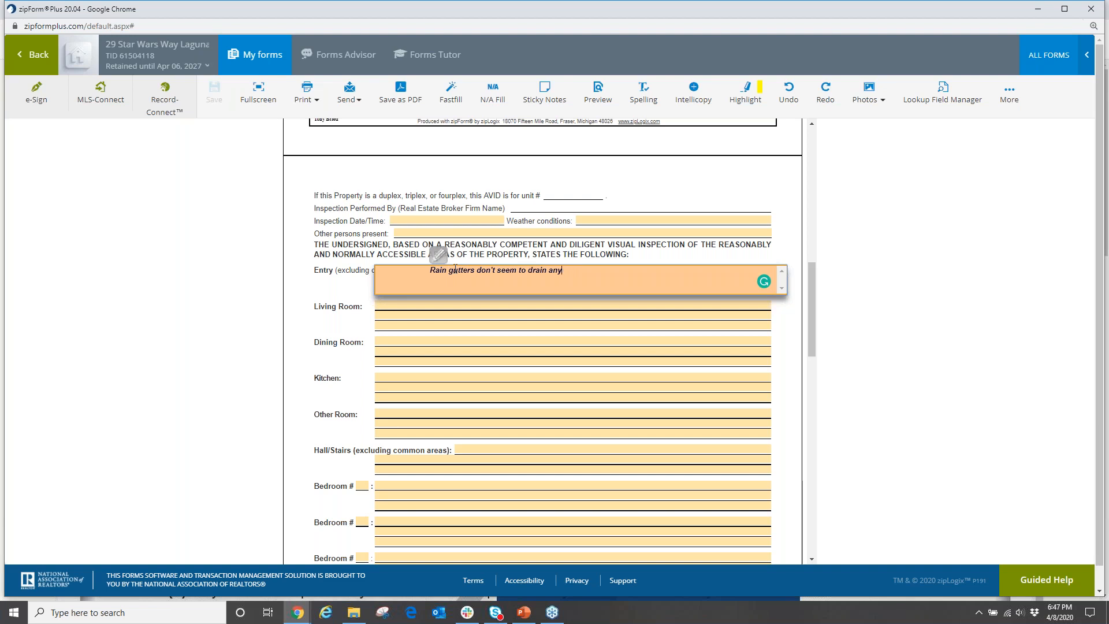
pyautogui.write('werwhere.')
pyautogui.click(333, 289)
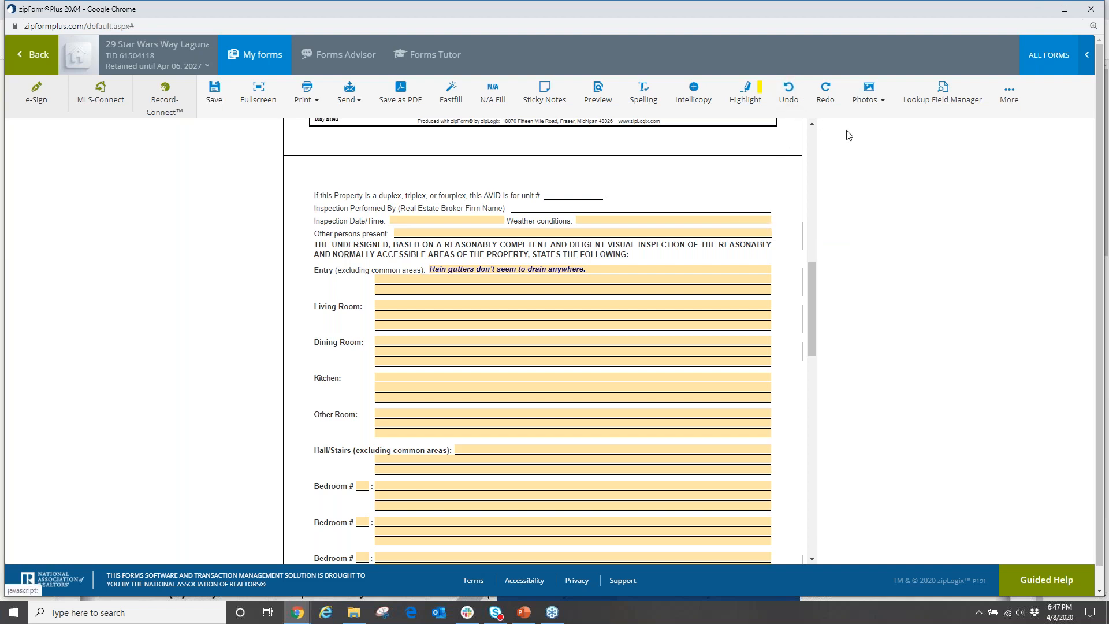
# Start attaching defects2 from the Home Defects! folder with a caption, then abandon the attempt.
pyautogui.click(873, 100)
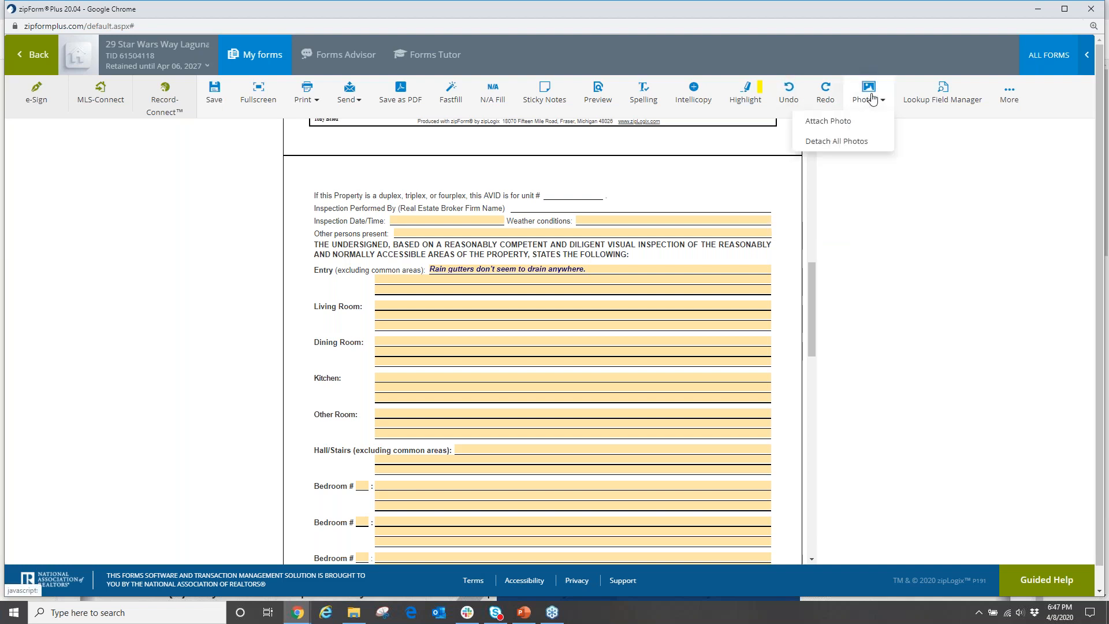
pyautogui.click(826, 123)
pyautogui.click(393, 107)
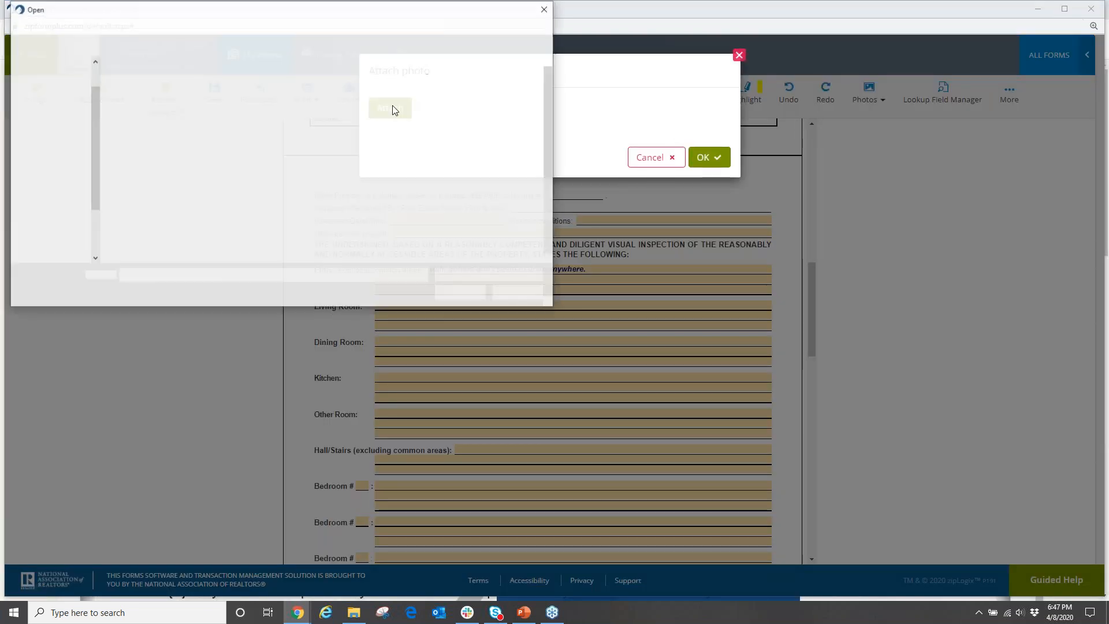
pyautogui.doubleClick(149, 80)
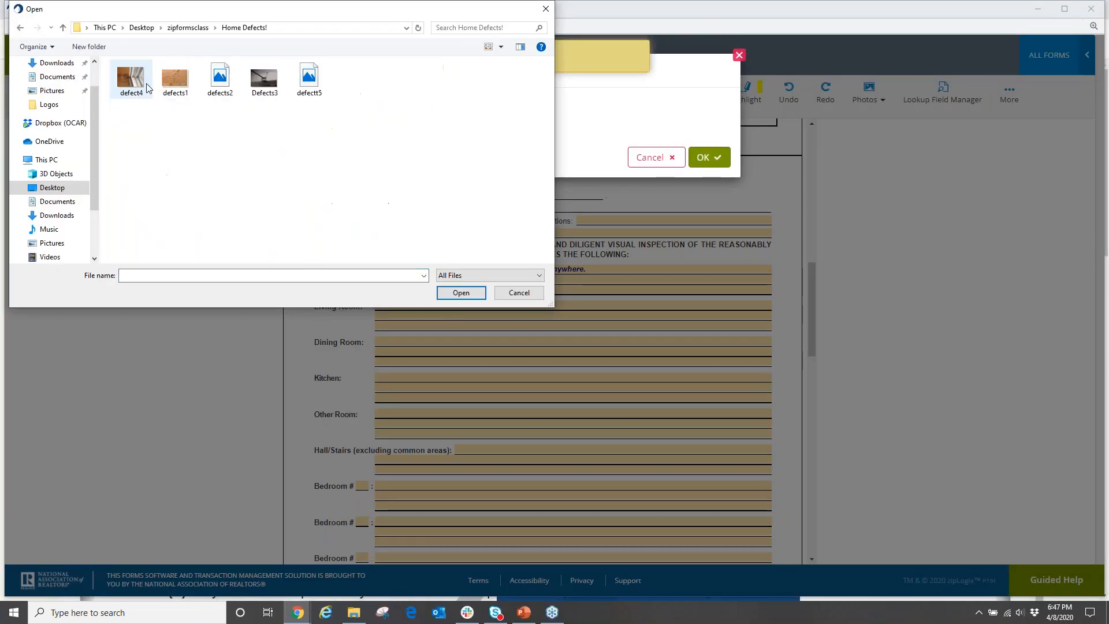
pyautogui.click(226, 85)
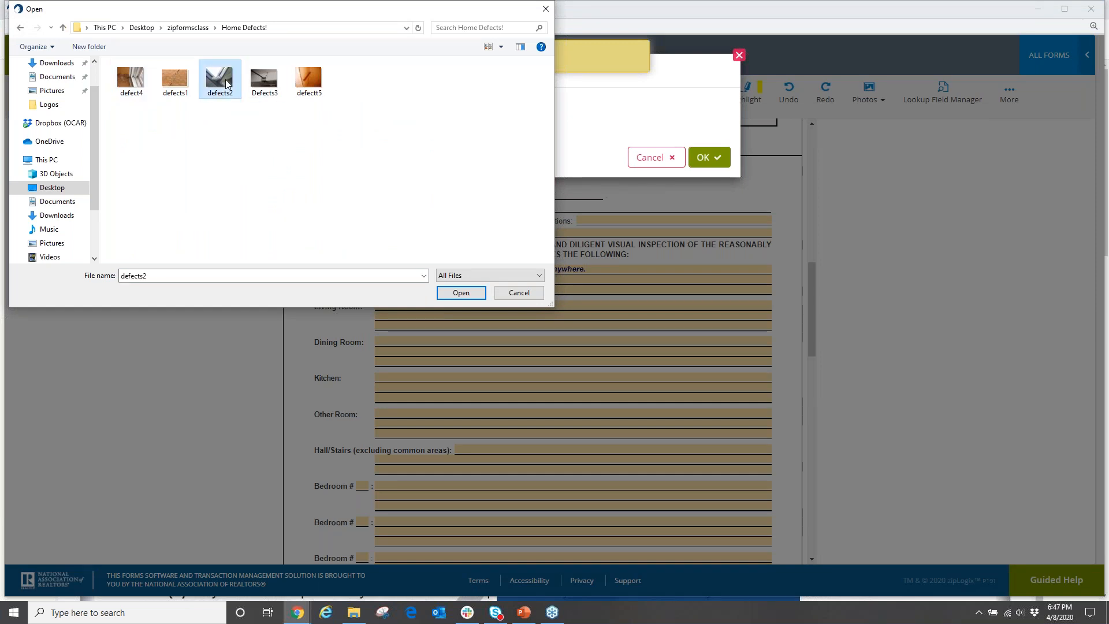
pyautogui.doubleClick(227, 84)
pyautogui.doubleClick(500, 153)
pyautogui.write('R')
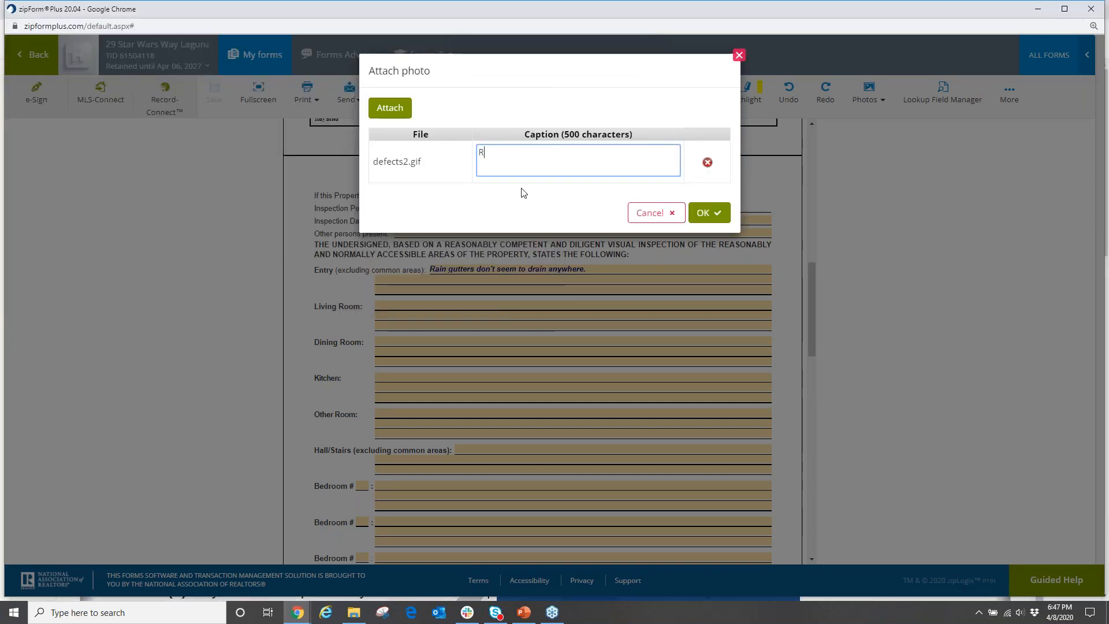
pyautogui.write('ain gutters at ')
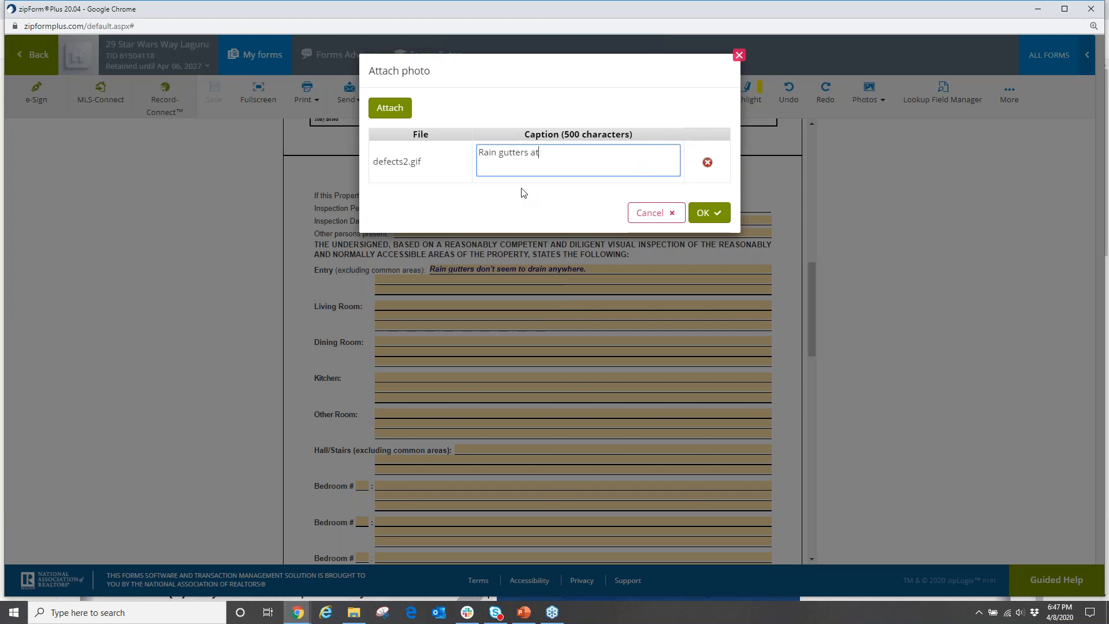
pyautogui.write('entry')
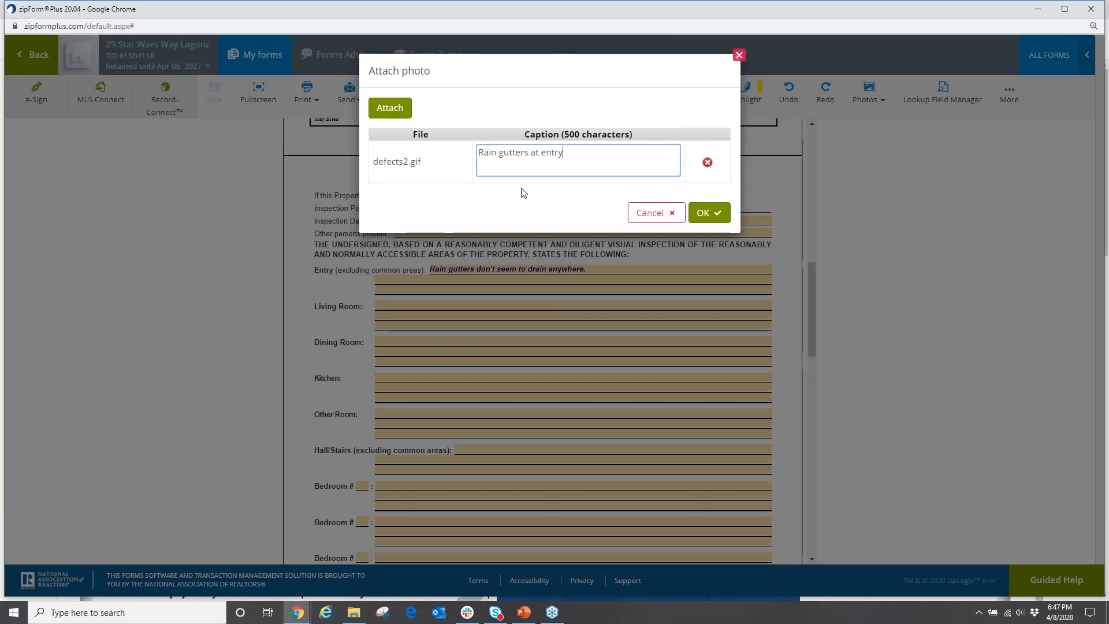
pyautogui.click(657, 214)
# Attach defects2 captioned 'Rain gutters at entry' and place its Photo 1 tag on the Entry line.
pyautogui.scroll(-1, 635, 216)
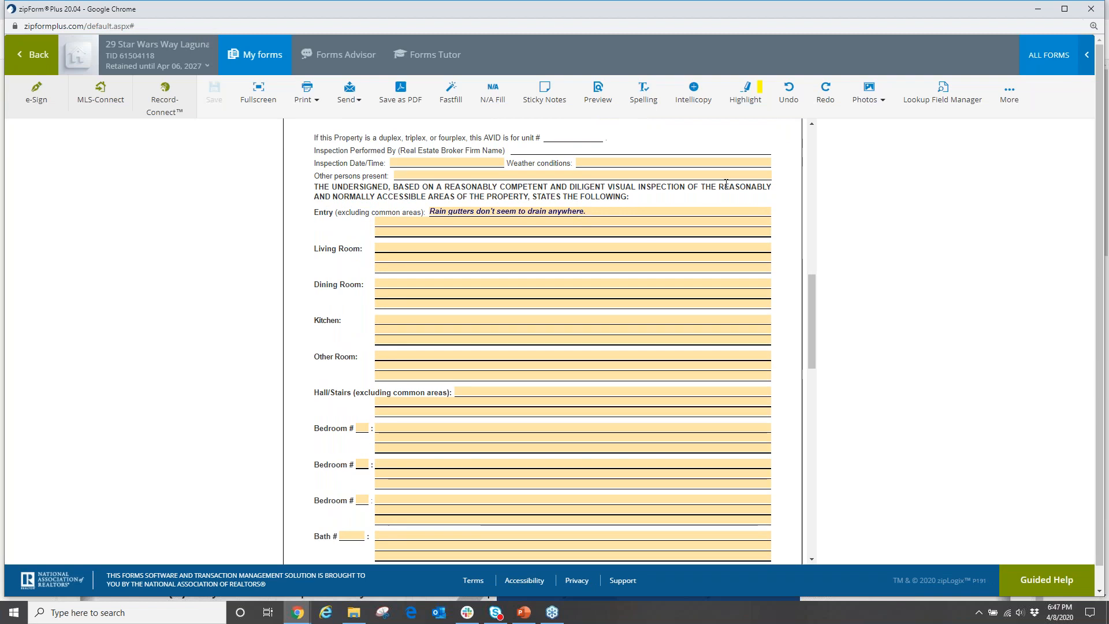
pyautogui.click(870, 92)
pyautogui.click(842, 120)
pyautogui.click(386, 107)
pyautogui.click(219, 73)
pyautogui.click(461, 292)
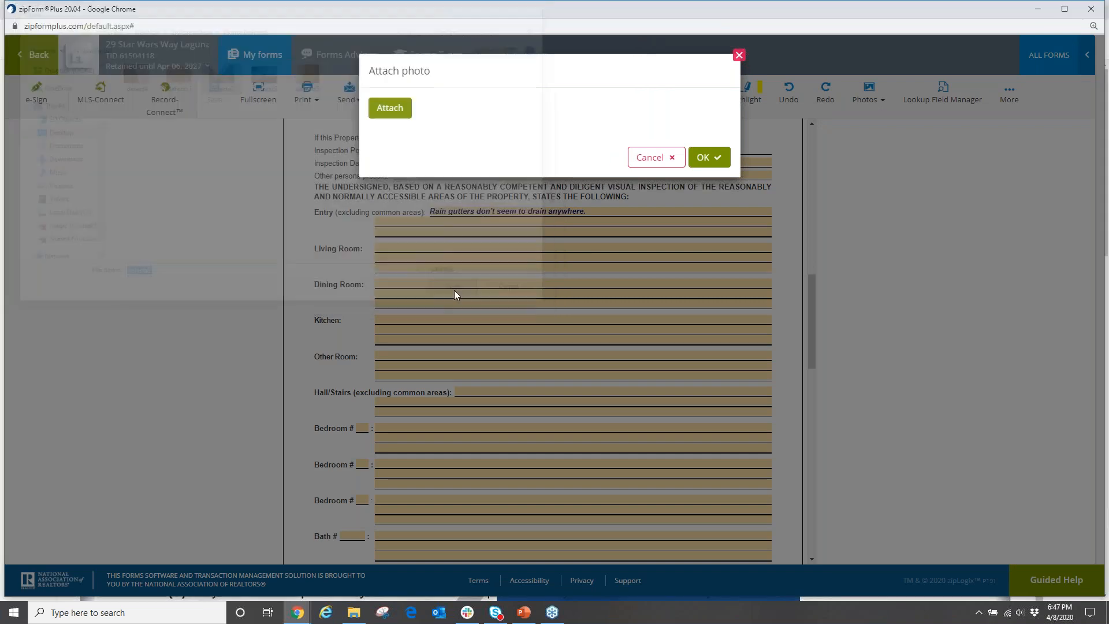
pyautogui.moveTo(526, 155); pyautogui.dragTo(478, 155)
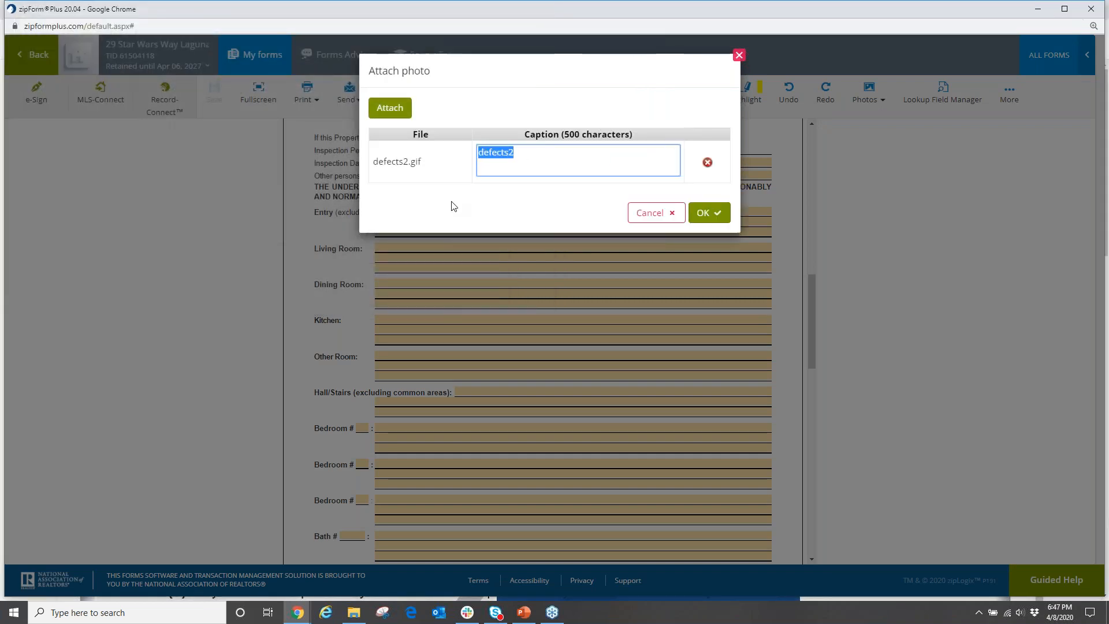
pyautogui.write('Ra')
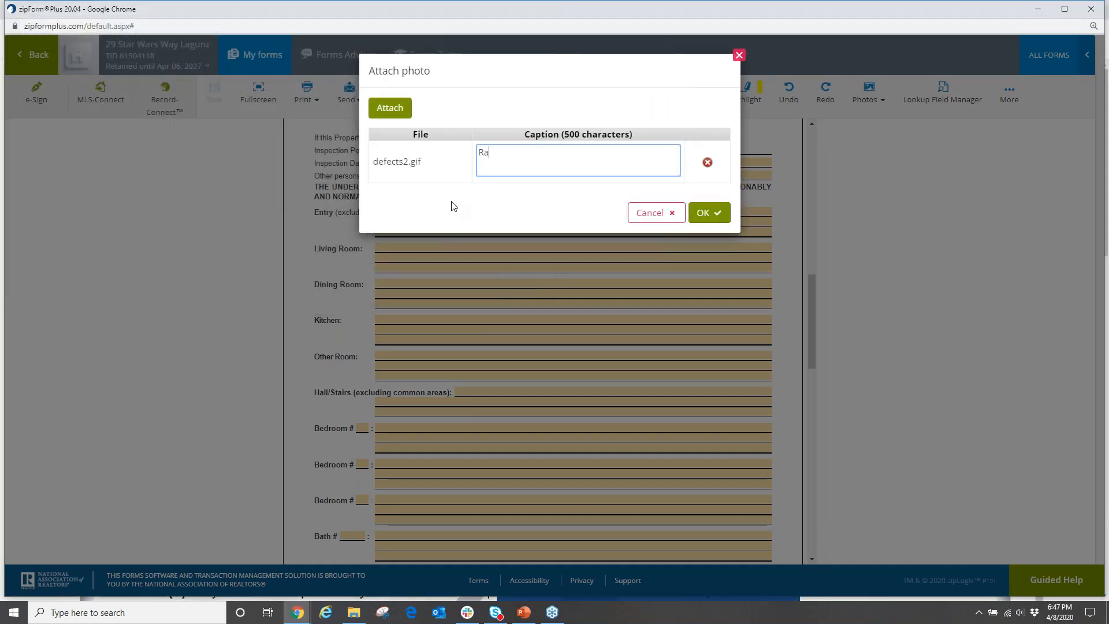
pyautogui.write('in gutters at entry')
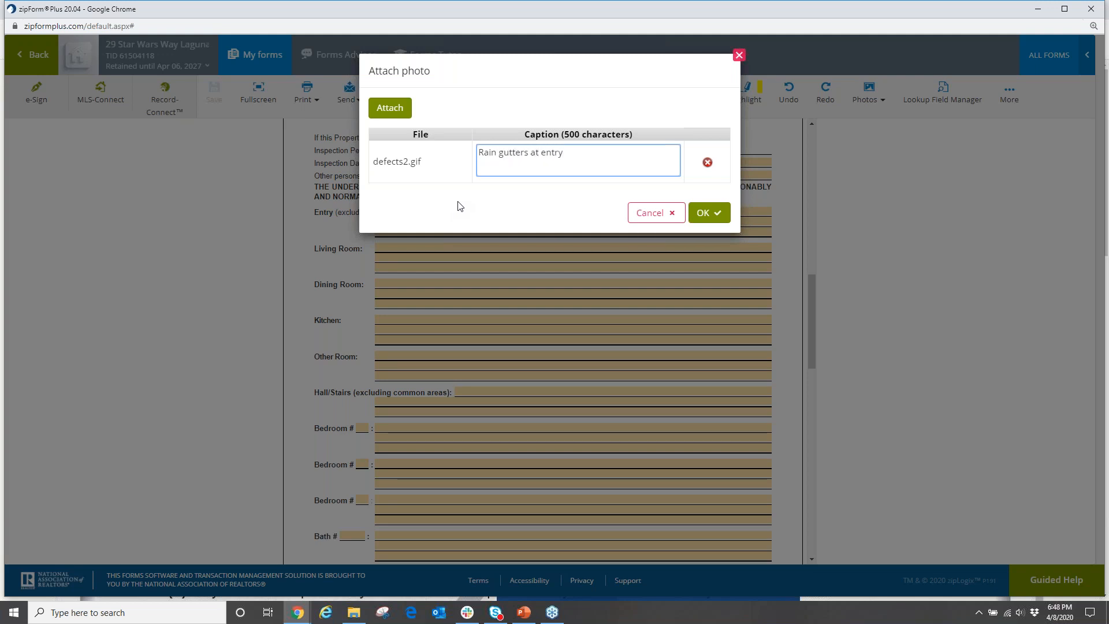
pyautogui.click(714, 216)
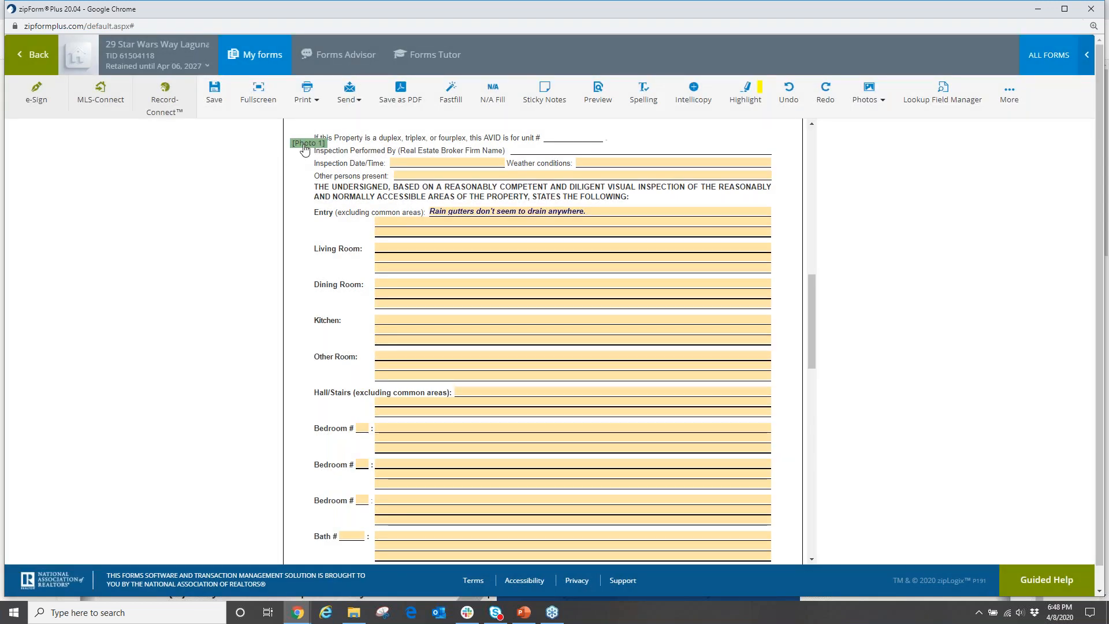
pyautogui.moveTo(308, 149); pyautogui.dragTo(608, 215)
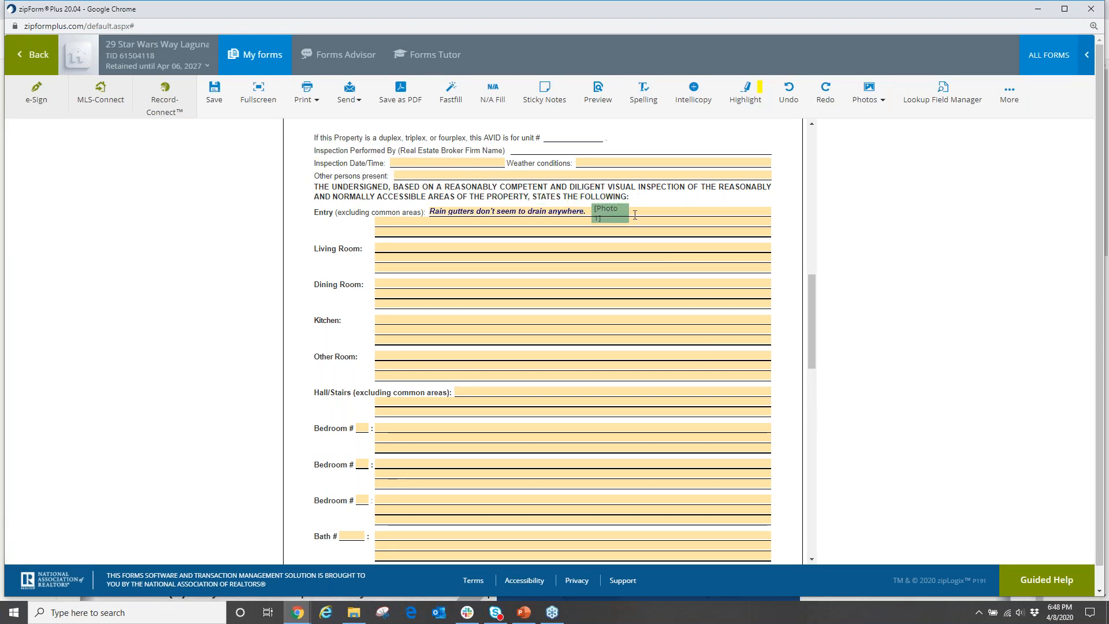
pyautogui.moveTo(625, 218)
pyautogui.mouseDown()
pyautogui.moveTo(320, 217)
pyautogui.moveTo(332, 231)
pyautogui.moveTo(621, 215)
pyautogui.mouseUp()
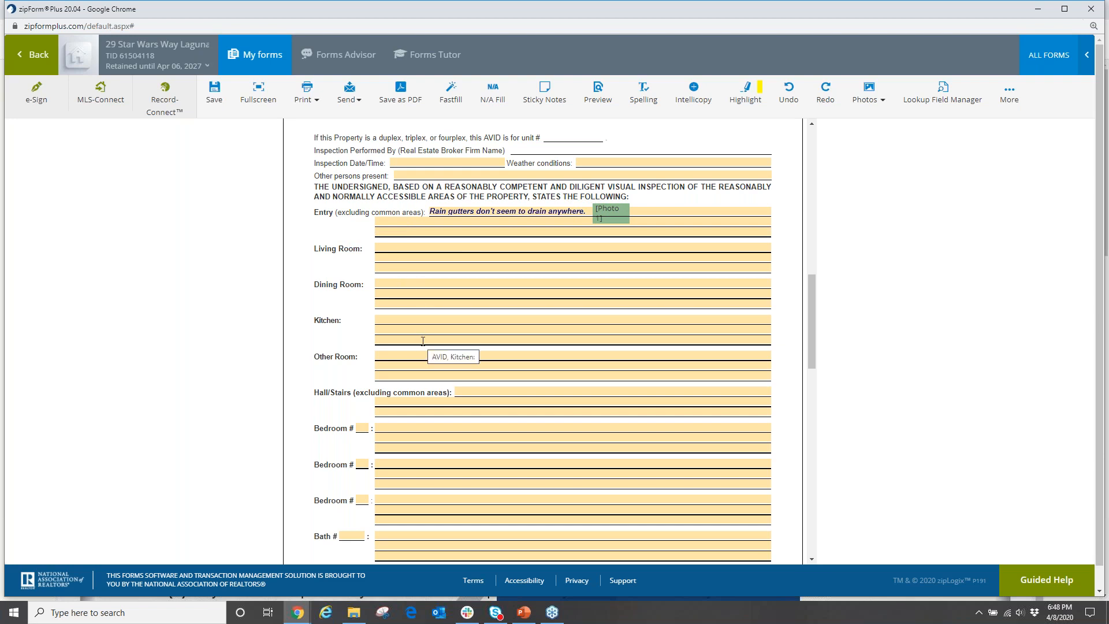
# Enter Bath # 1 with the note 'Rain in bathroom is not water proof'.
pyautogui.scroll(-2, 399, 370)
pyautogui.scroll(-1, 389, 393)
pyautogui.click(353, 419)
pyautogui.write('1')
pyautogui.click(417, 421)
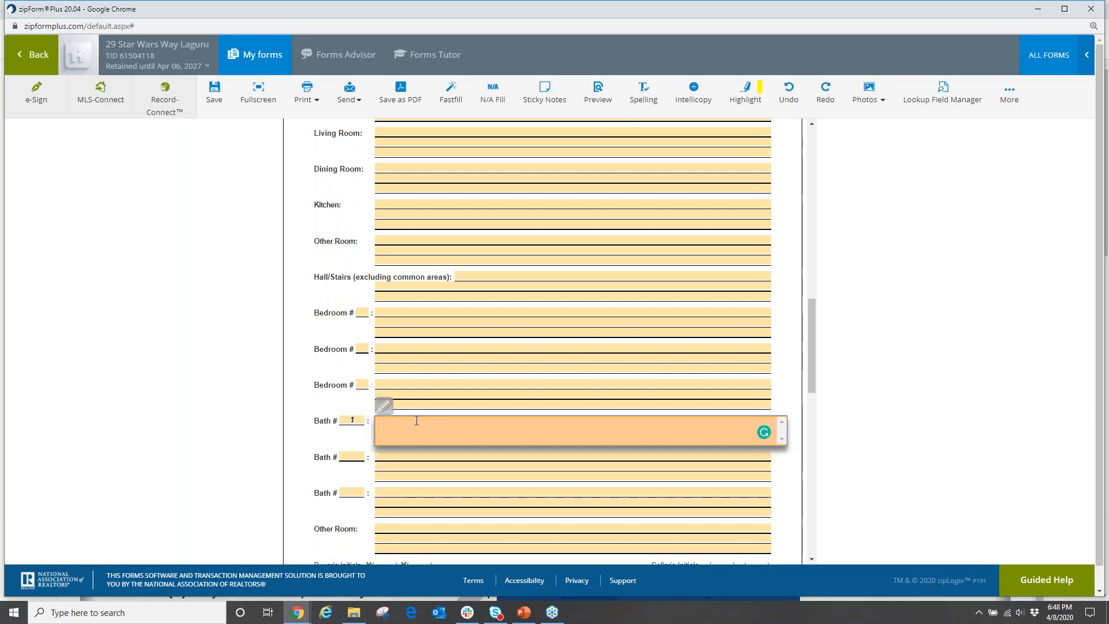
pyautogui.write('Rain in bathroom is')
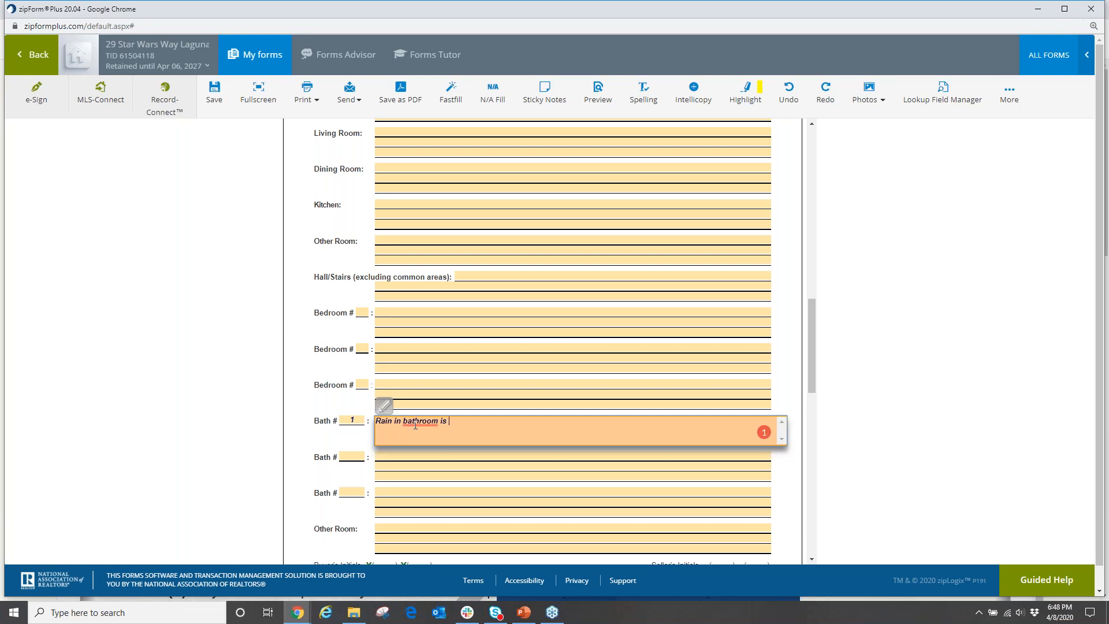
pyautogui.write(' not water proof')
pyautogui.click(789, 381)
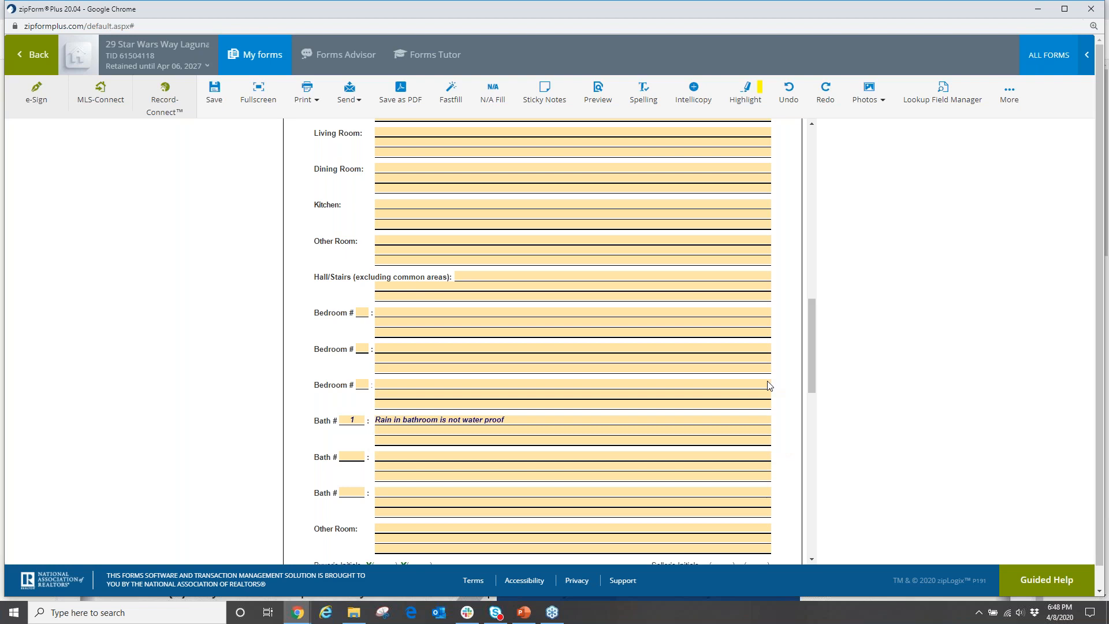
pyautogui.click(1006, 98)
# Attach the defectt5 photo with a caption about rain in the bathroom 1 shower.
pyautogui.click(864, 96)
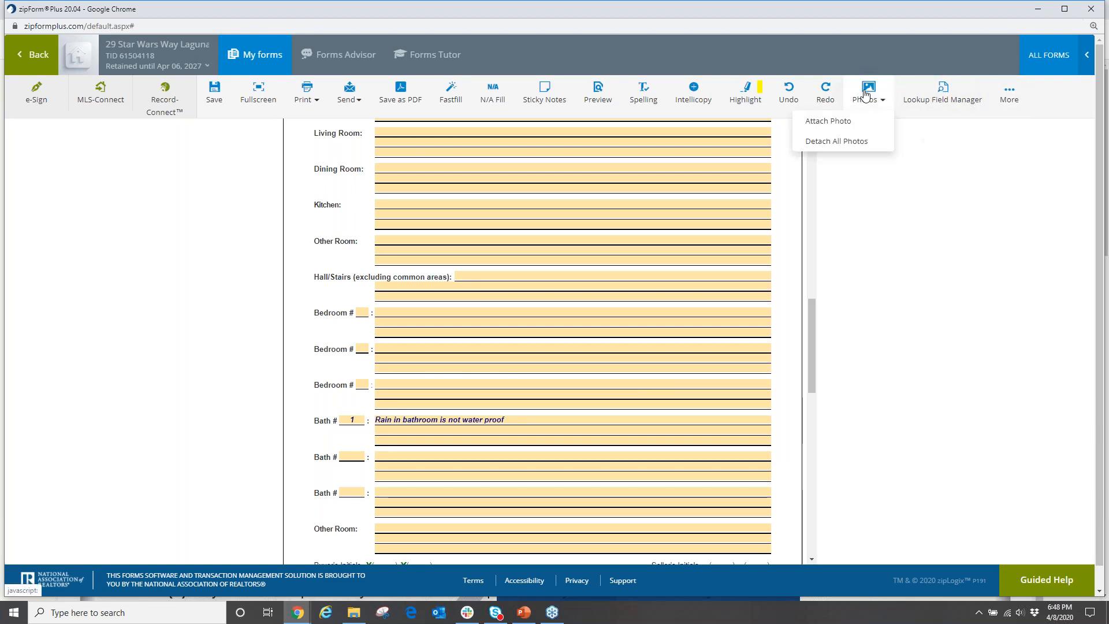
pyautogui.click(826, 119)
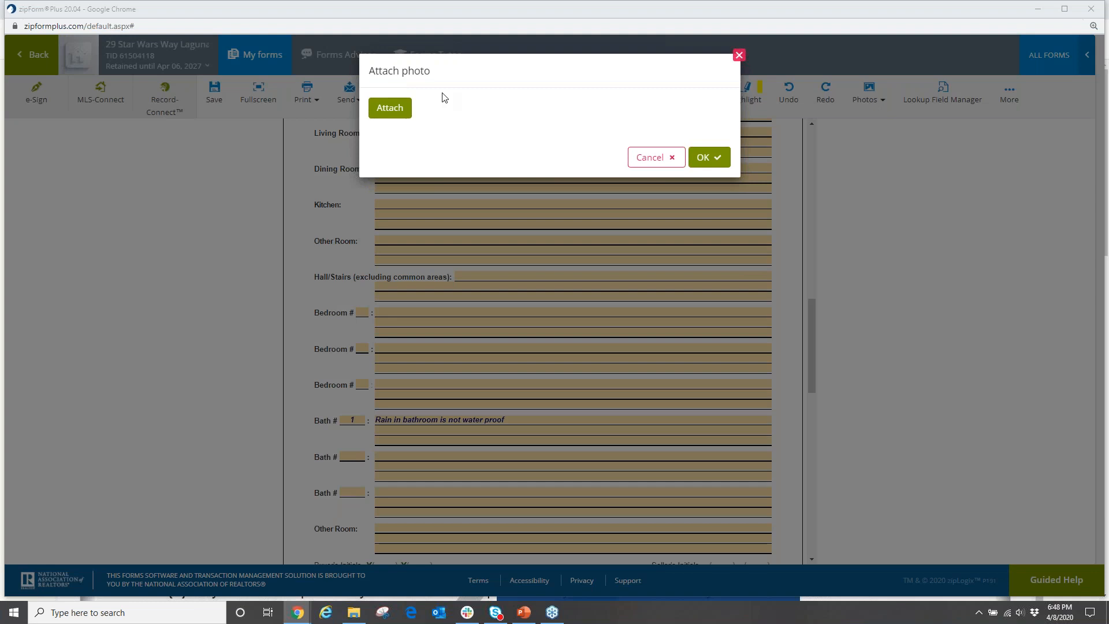
pyautogui.click(388, 107)
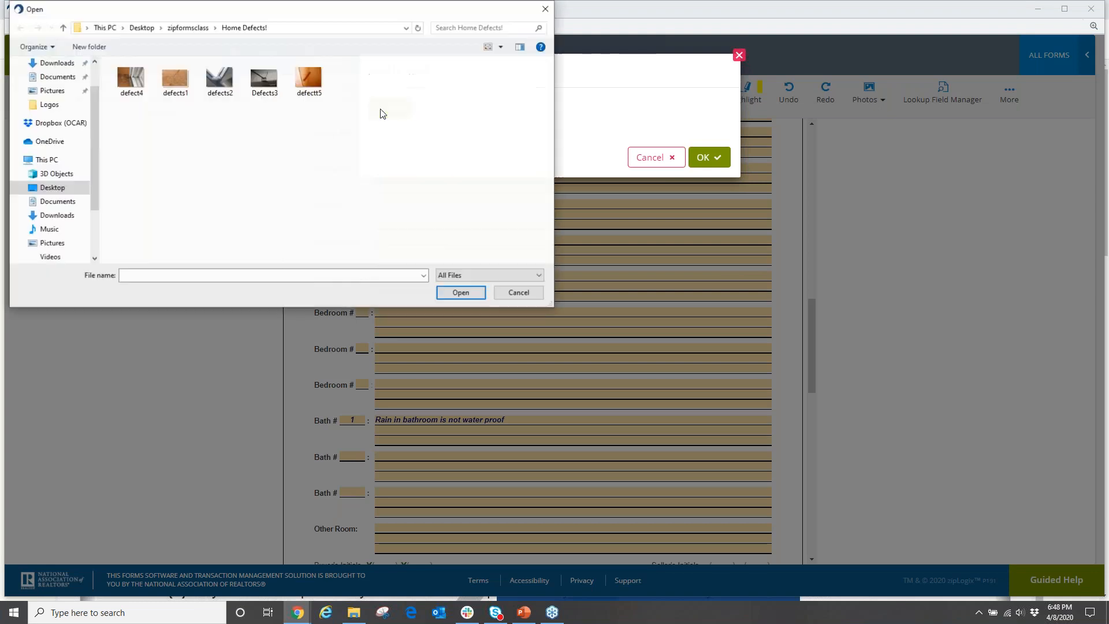
pyautogui.click(308, 84)
pyautogui.click(461, 293)
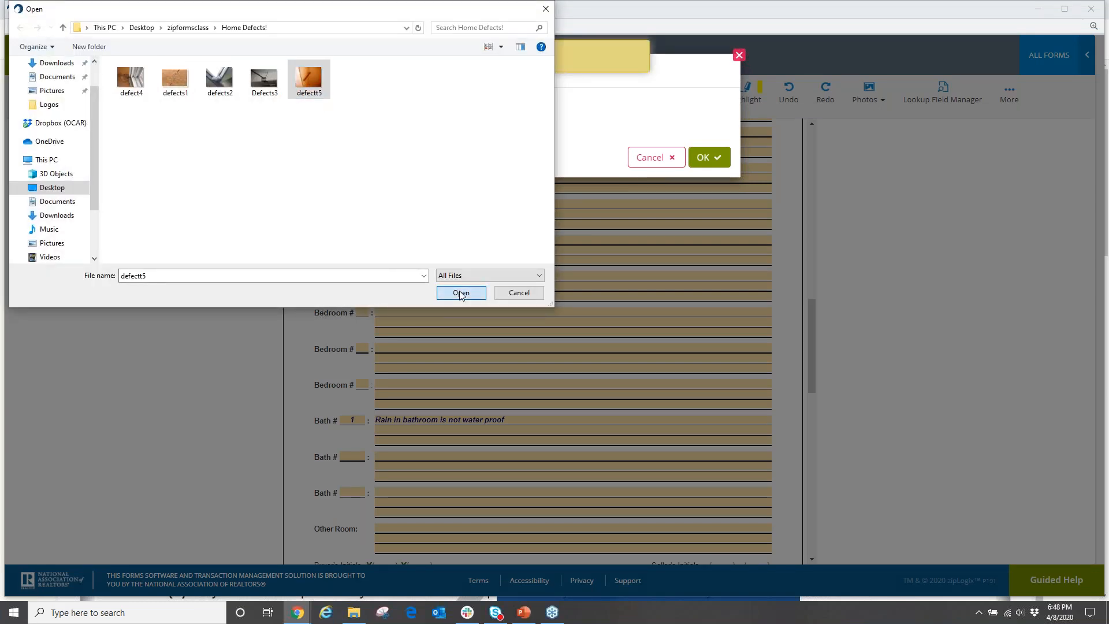
pyautogui.moveTo(532, 154); pyautogui.dragTo(479, 153)
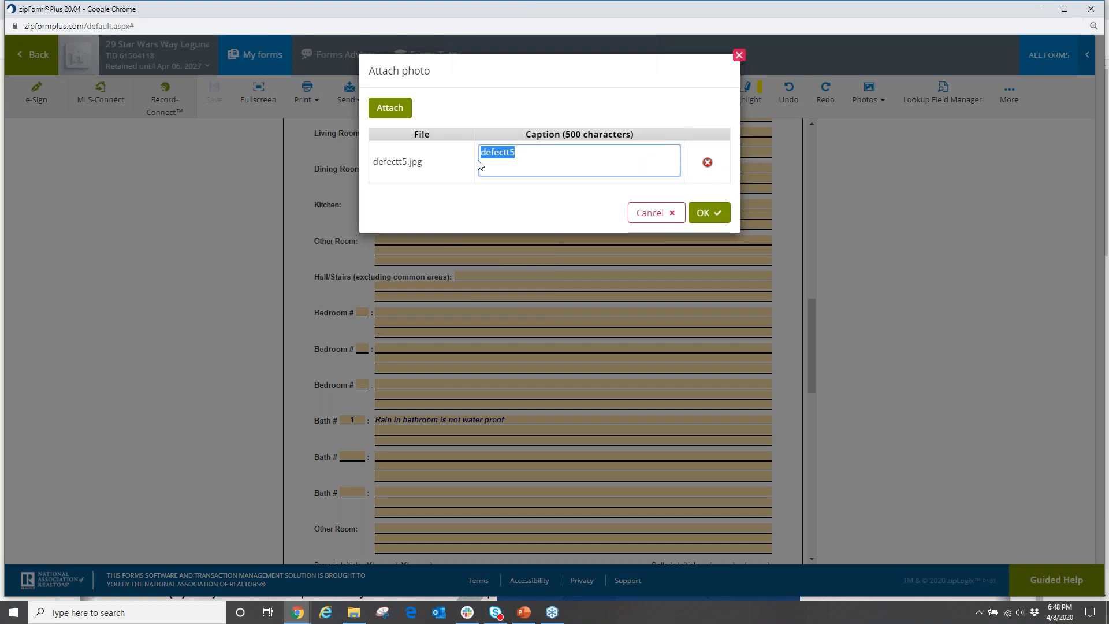
pyautogui.write('rain in ma')
pyautogui.press('BackSpace')
pyautogui.write('bathroom ')
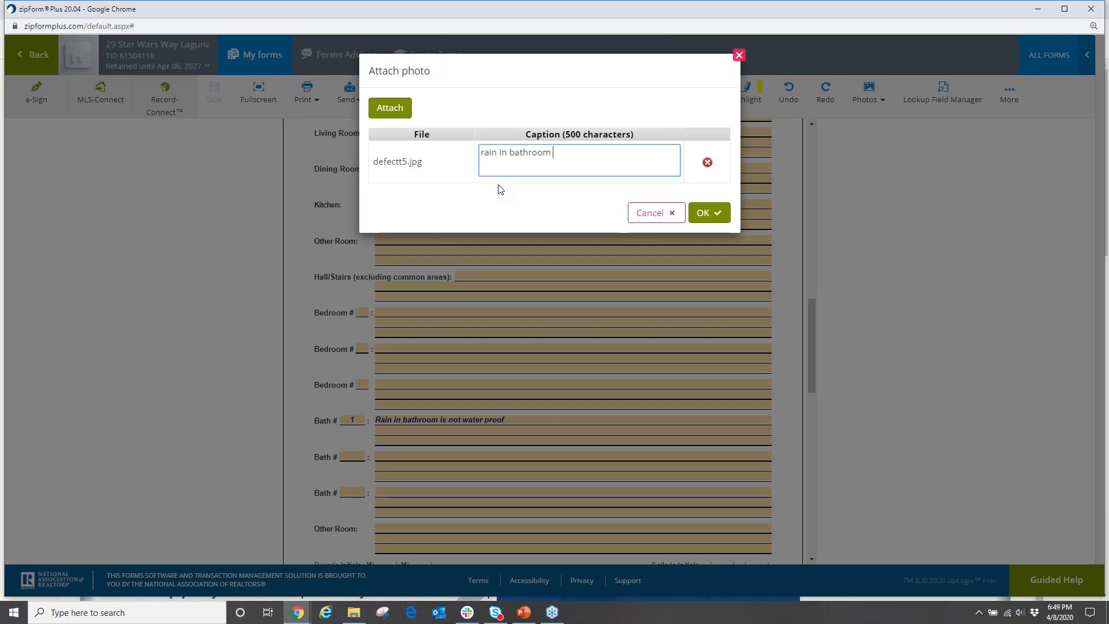
pyautogui.write('1 shower')
pyautogui.click(711, 215)
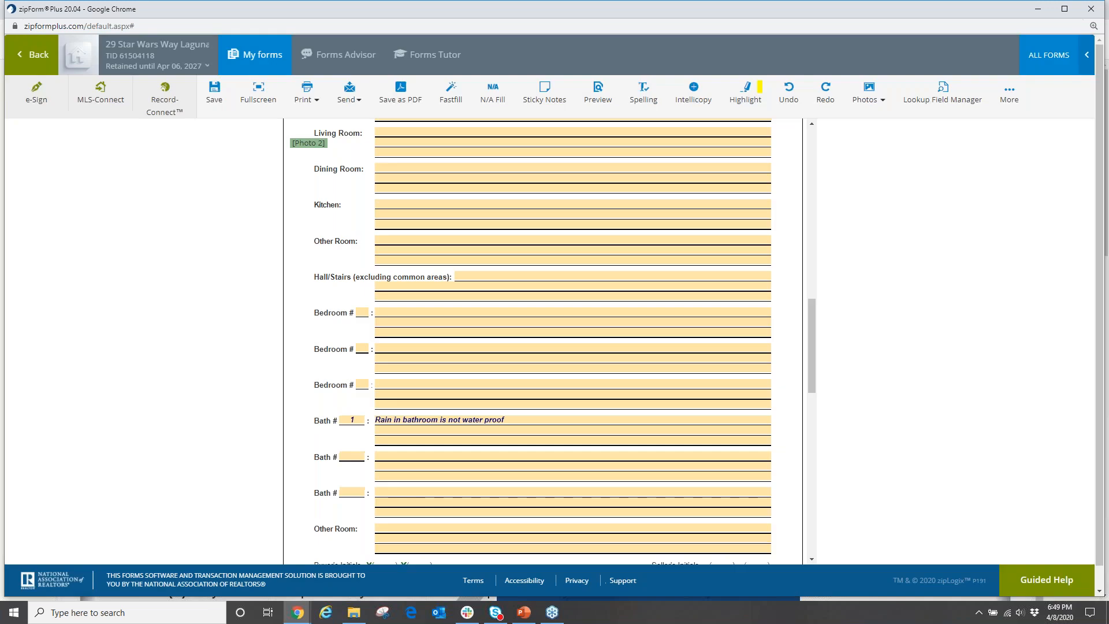
# Place the Photo 2 tag beside the Bath #1 note.
pyautogui.moveTo(316, 142); pyautogui.dragTo(540, 420)
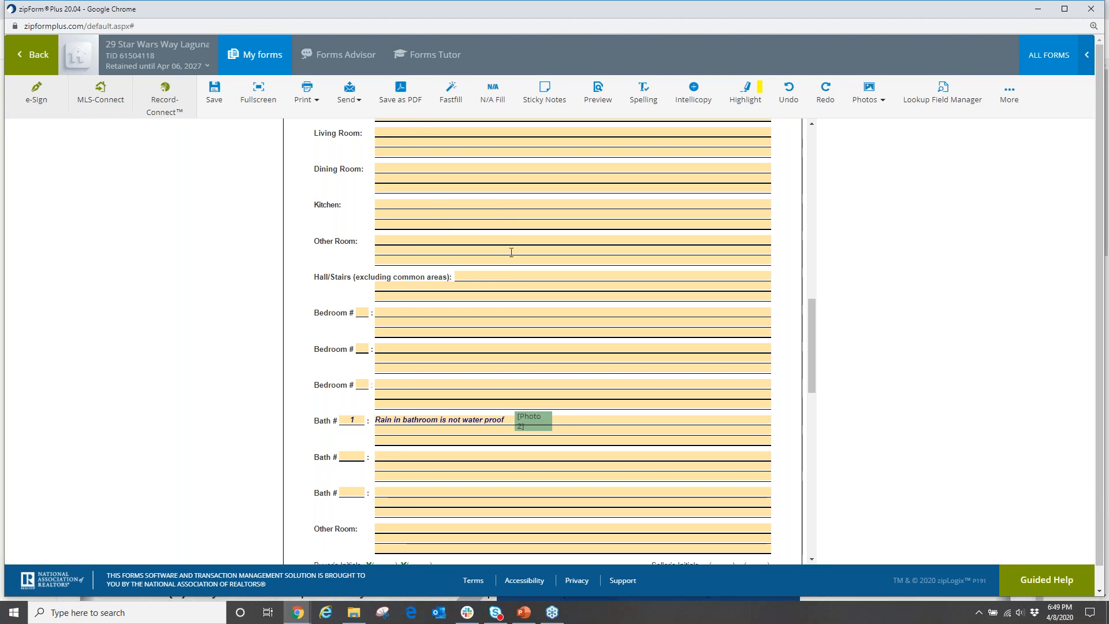
pyautogui.scroll(4, 535, 282)
pyautogui.scroll(-4, 594, 332)
# Preview the saved AVID, zoom in one step, and scroll through pages 1–3 to the Photo 1 page.
pyautogui.click(598, 93)
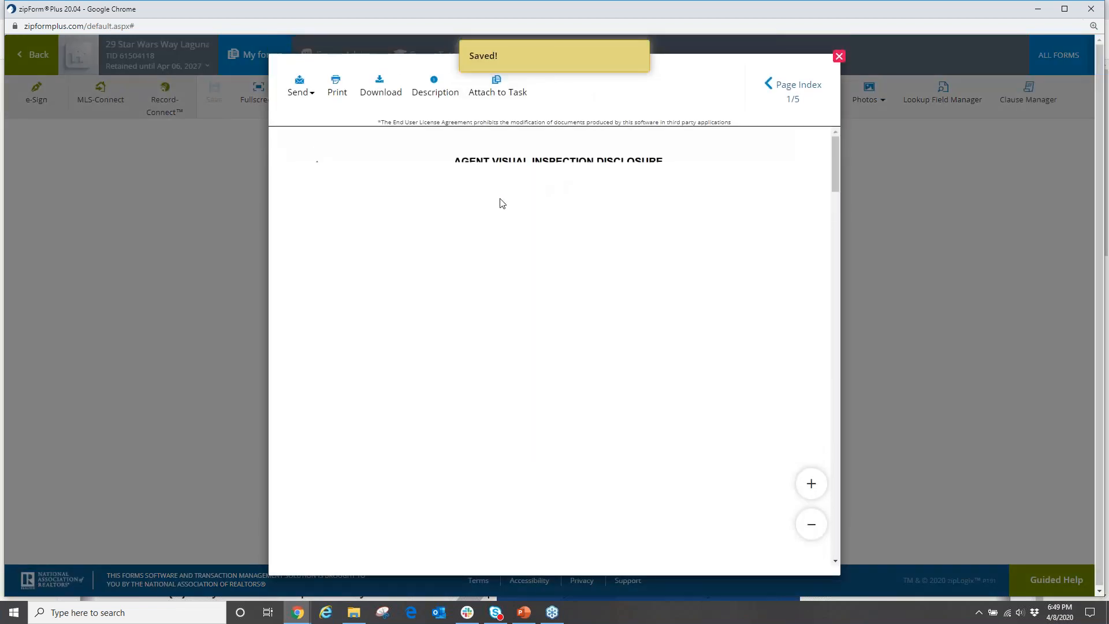
pyautogui.click(811, 484)
pyautogui.scroll(-4, 583, 275)
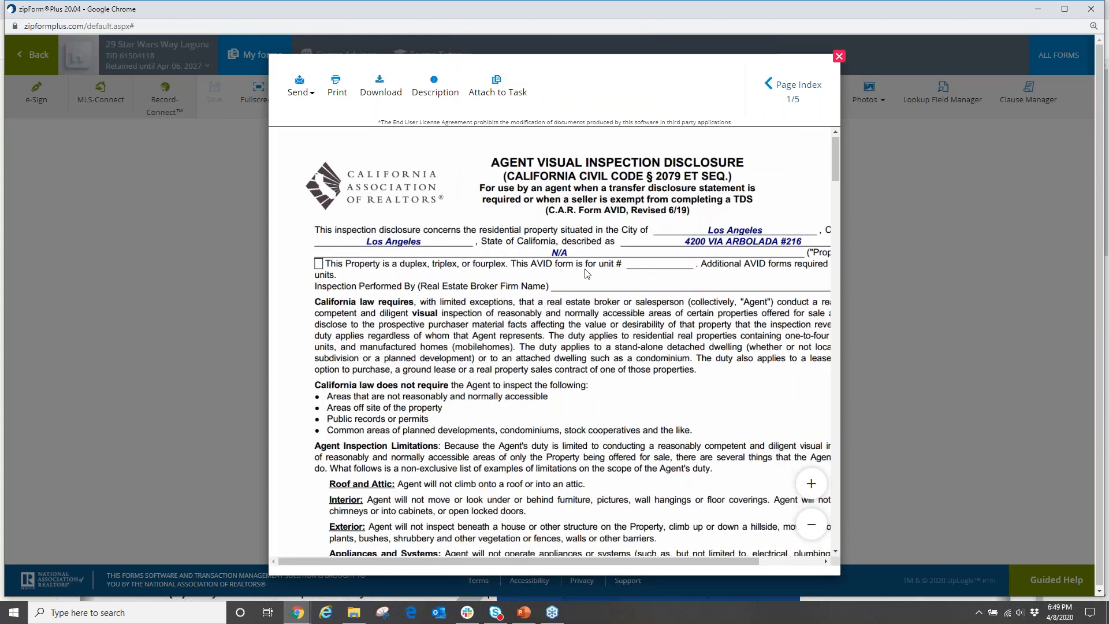
pyautogui.scroll(3, 582, 278)
pyautogui.scroll(-1, 581, 278)
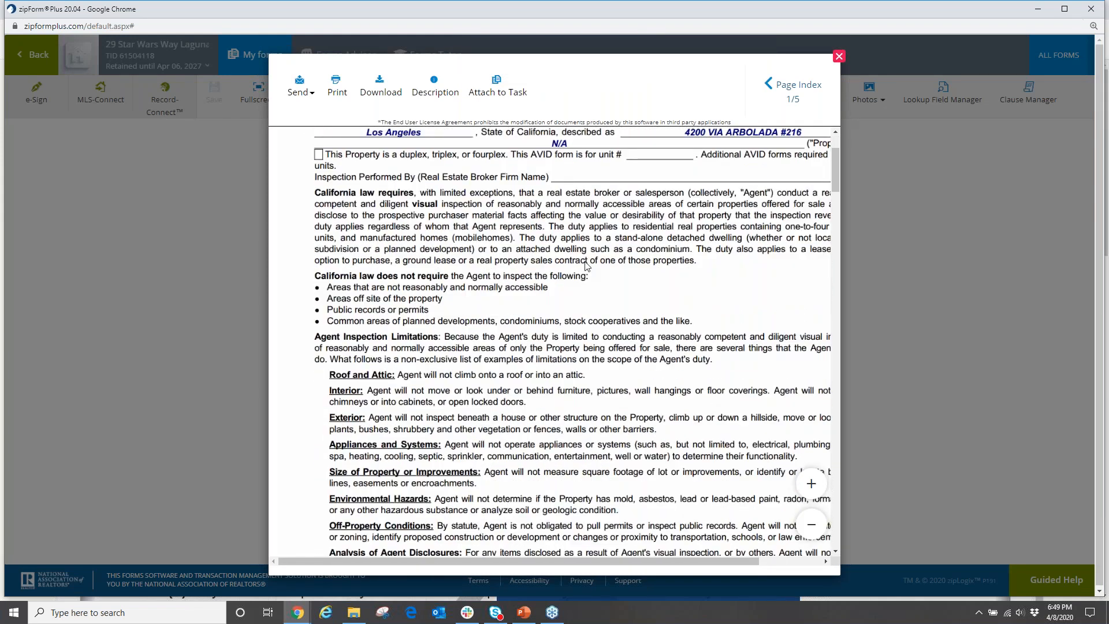
pyautogui.scroll(-9, 588, 265)
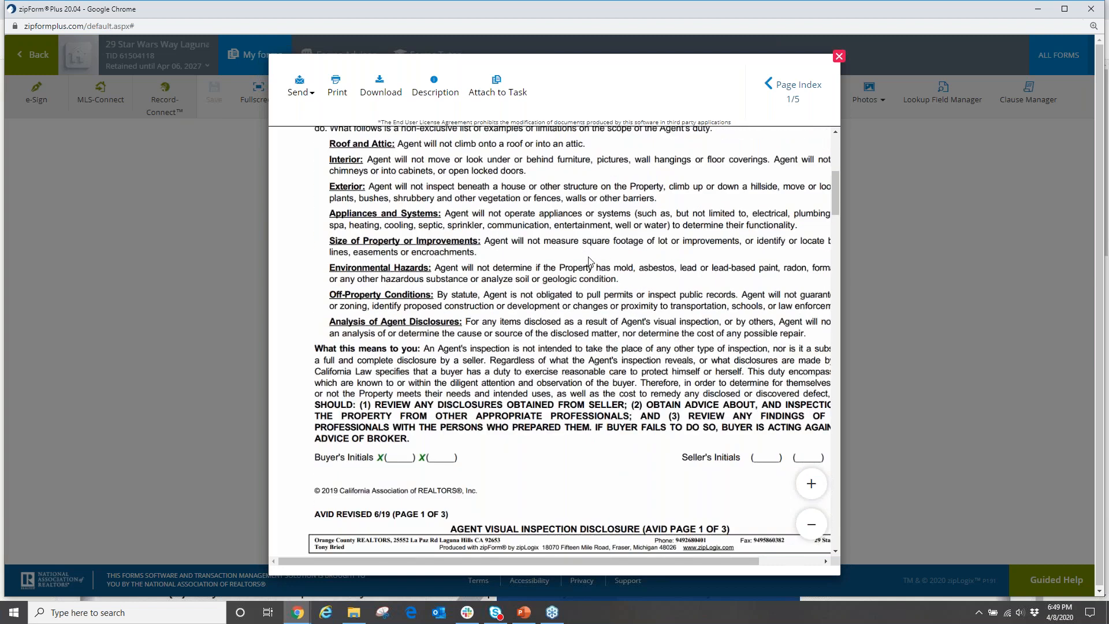
pyautogui.scroll(-3, 590, 258)
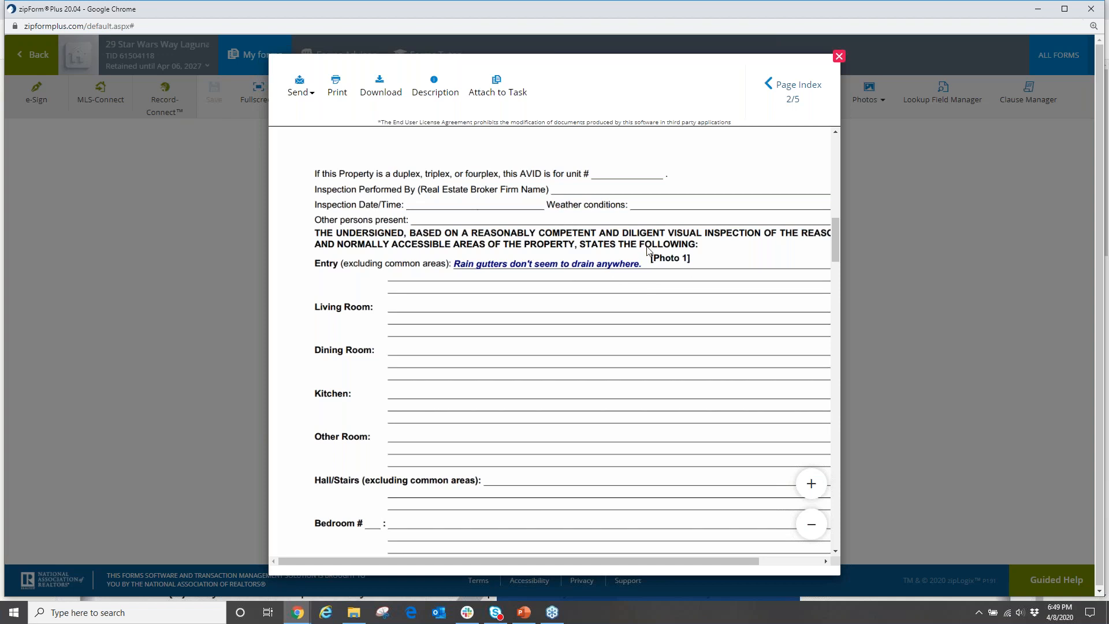
pyautogui.scroll(-3, 484, 280)
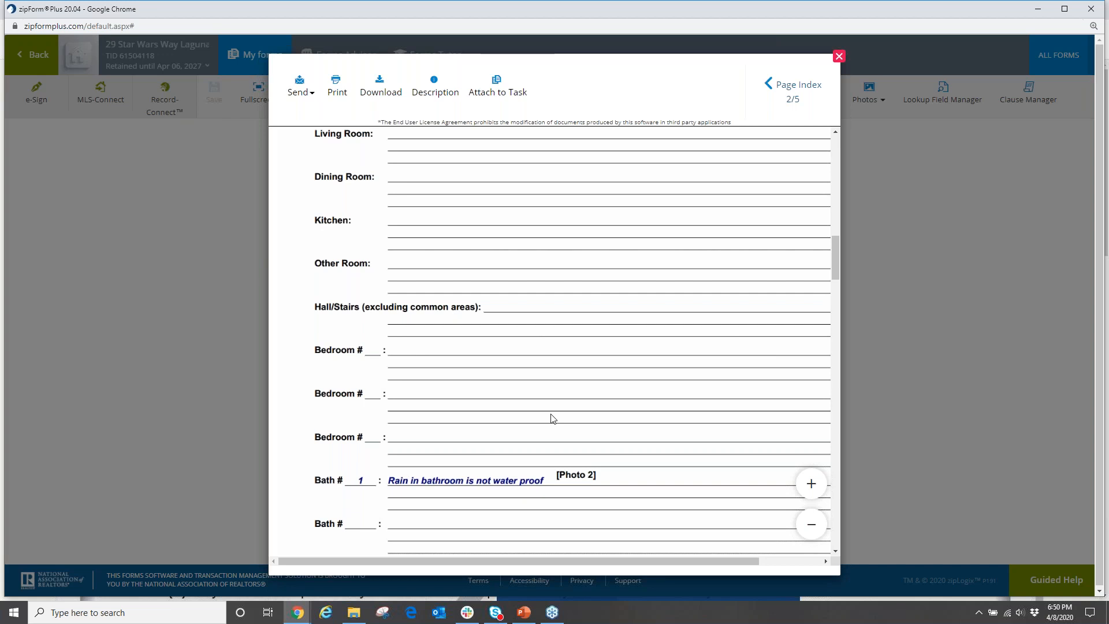
pyautogui.scroll(-6, 556, 390)
pyautogui.scroll(-6, 556, 388)
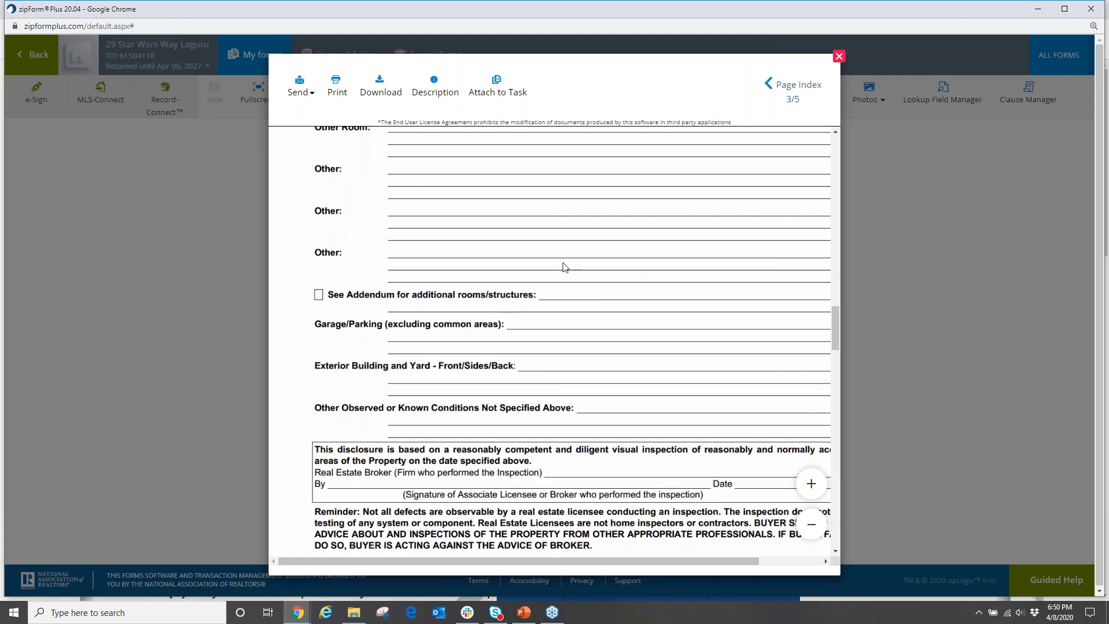
pyautogui.scroll(-3, 565, 267)
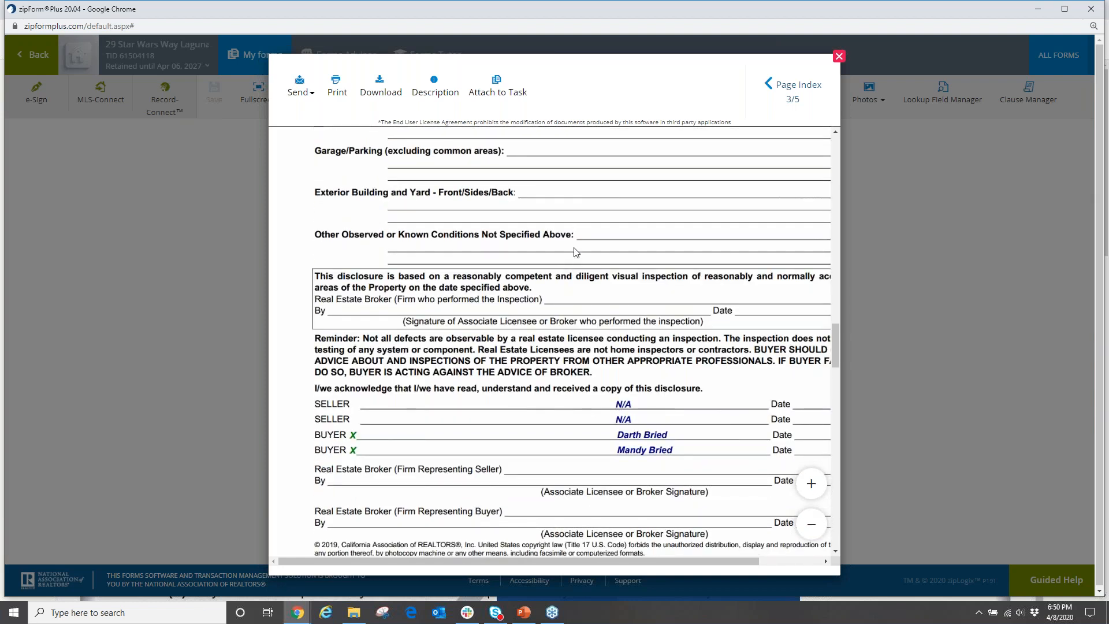
pyautogui.scroll(-3, 575, 254)
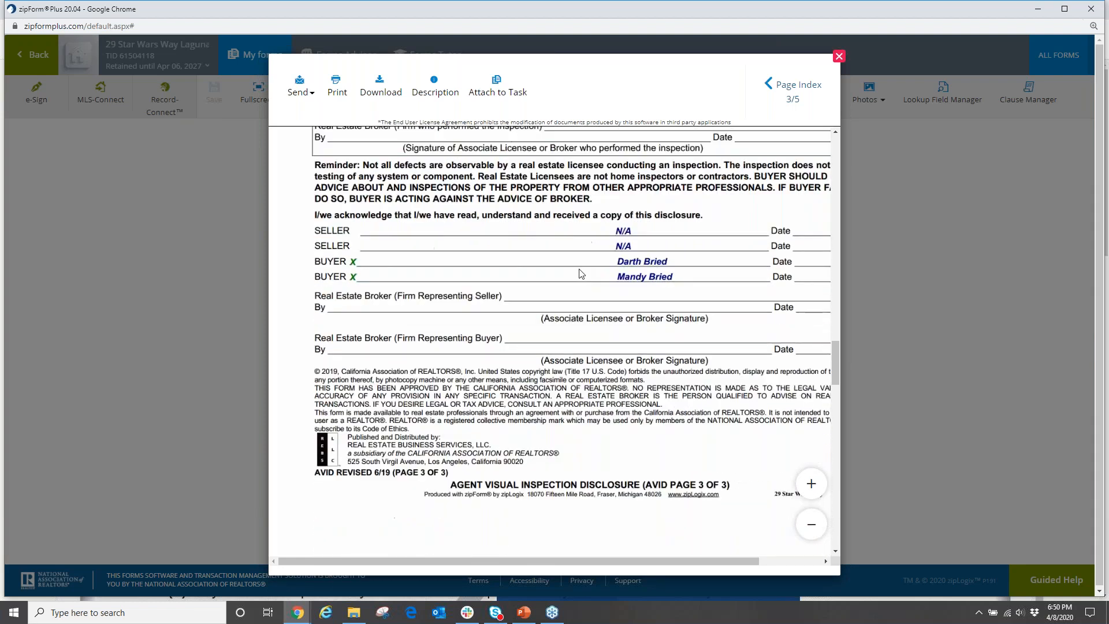
pyautogui.scroll(-1, 549, 482)
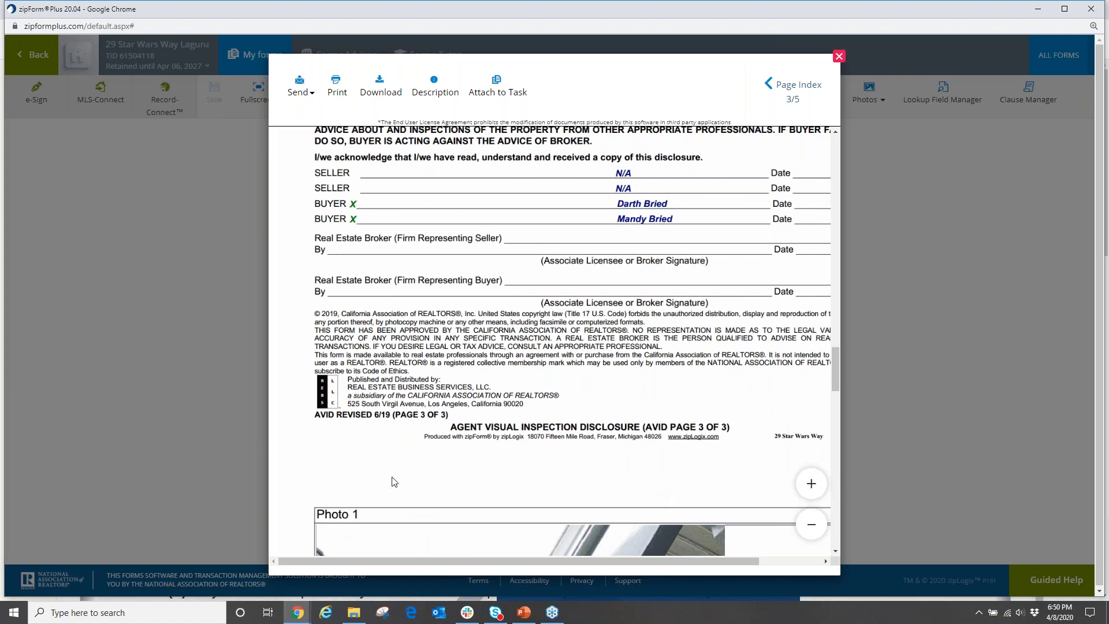
pyautogui.scroll(-6, 393, 480)
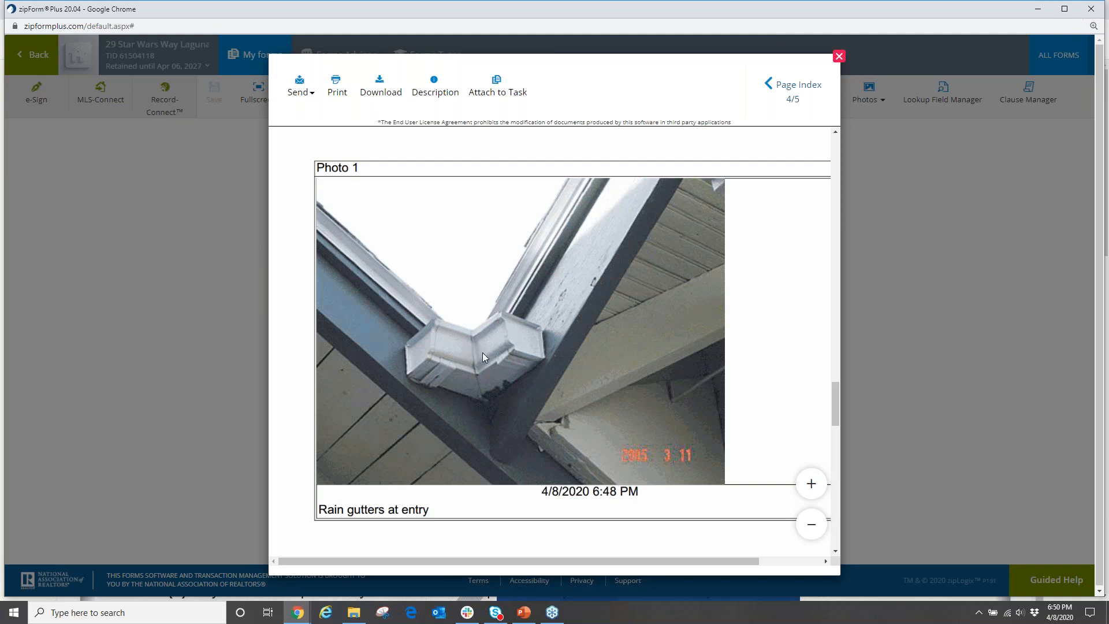
pyautogui.scroll(-5, 473, 348)
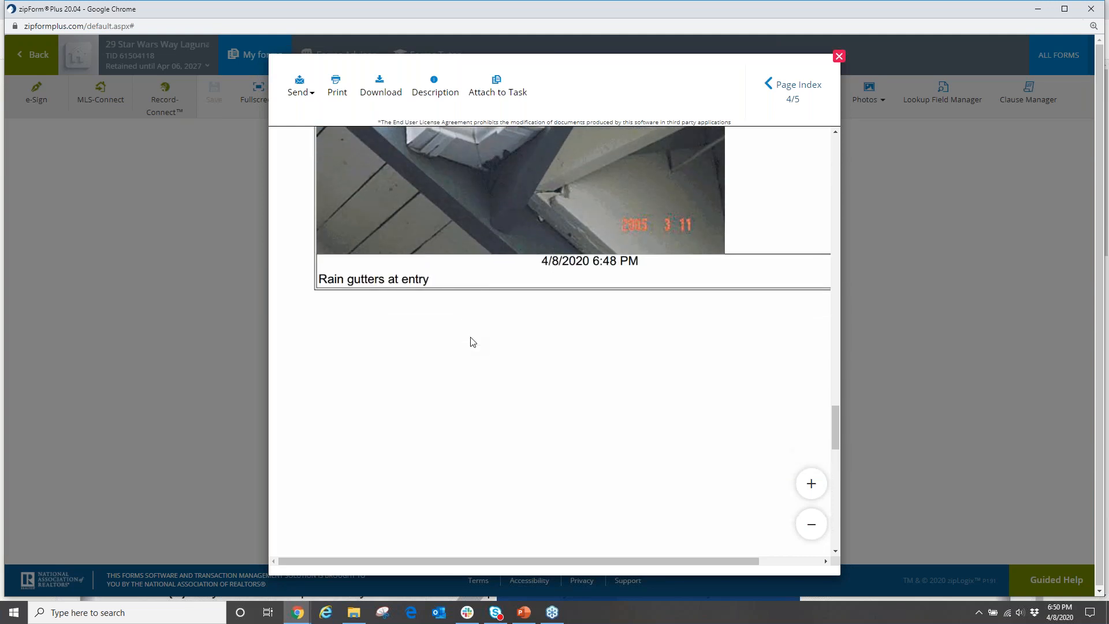
pyautogui.scroll(-5, 472, 342)
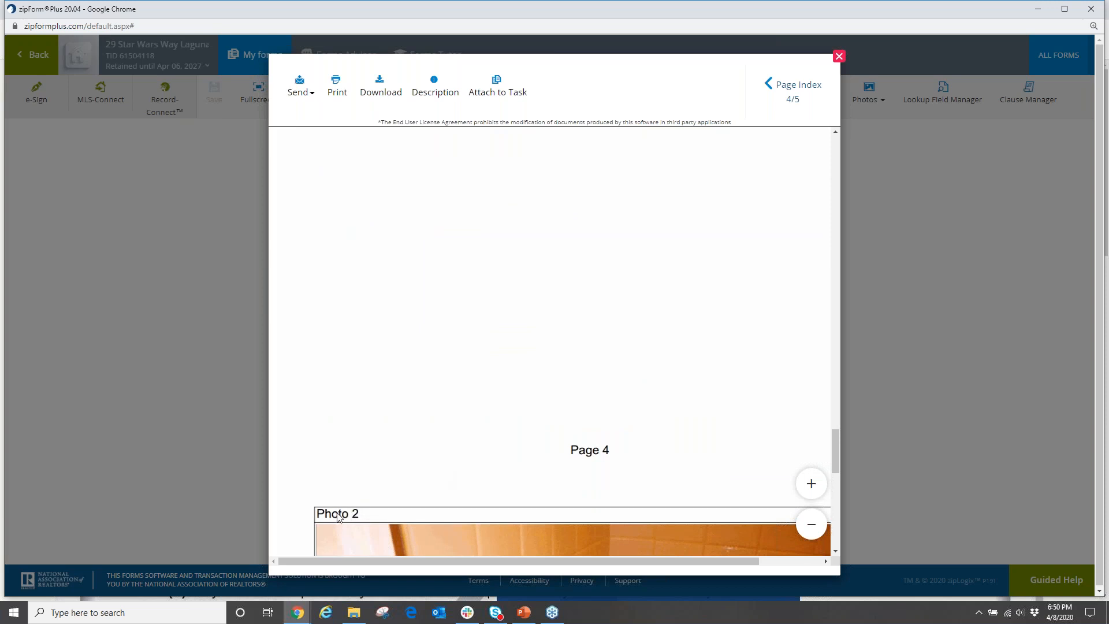
pyautogui.scroll(-4, 379, 461)
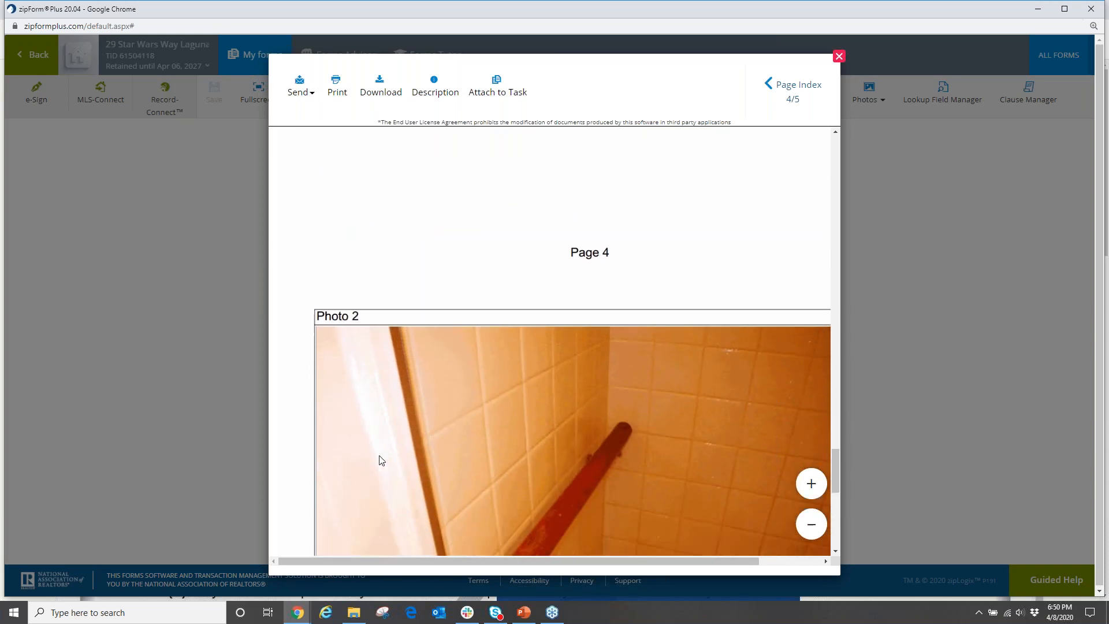
pyautogui.scroll(-3, 381, 458)
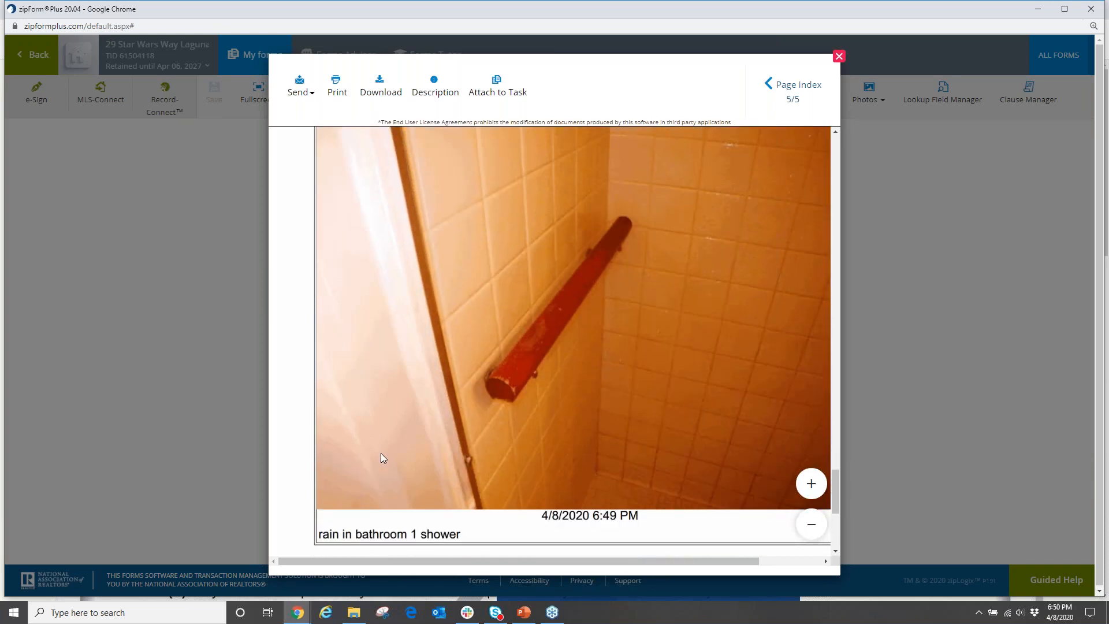
pyautogui.scroll(1, 381, 459)
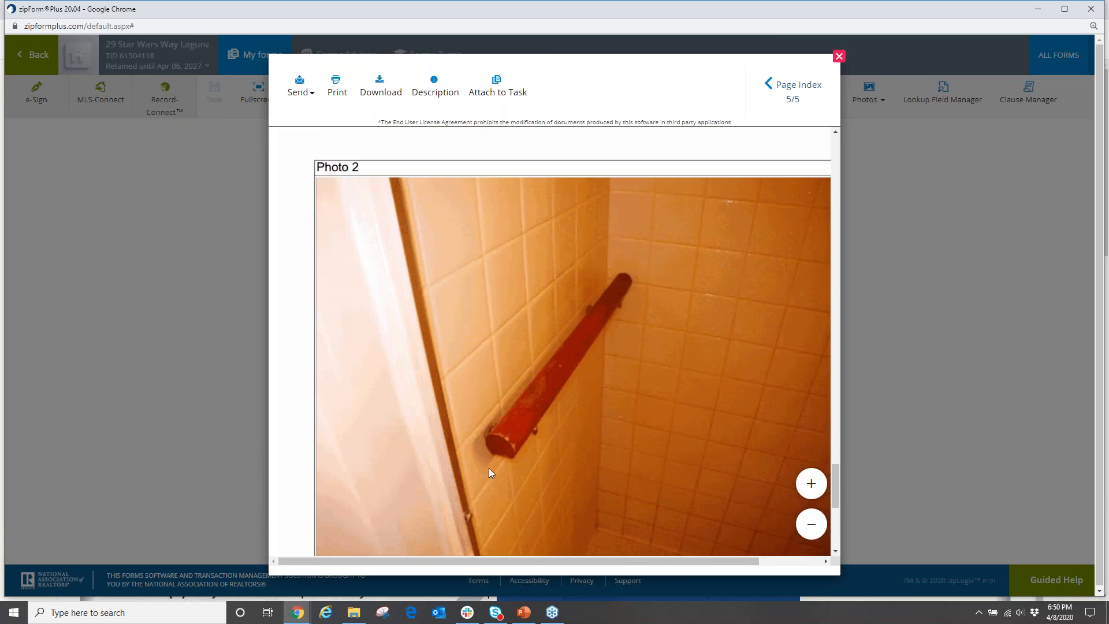
pyautogui.scroll(-2, 529, 417)
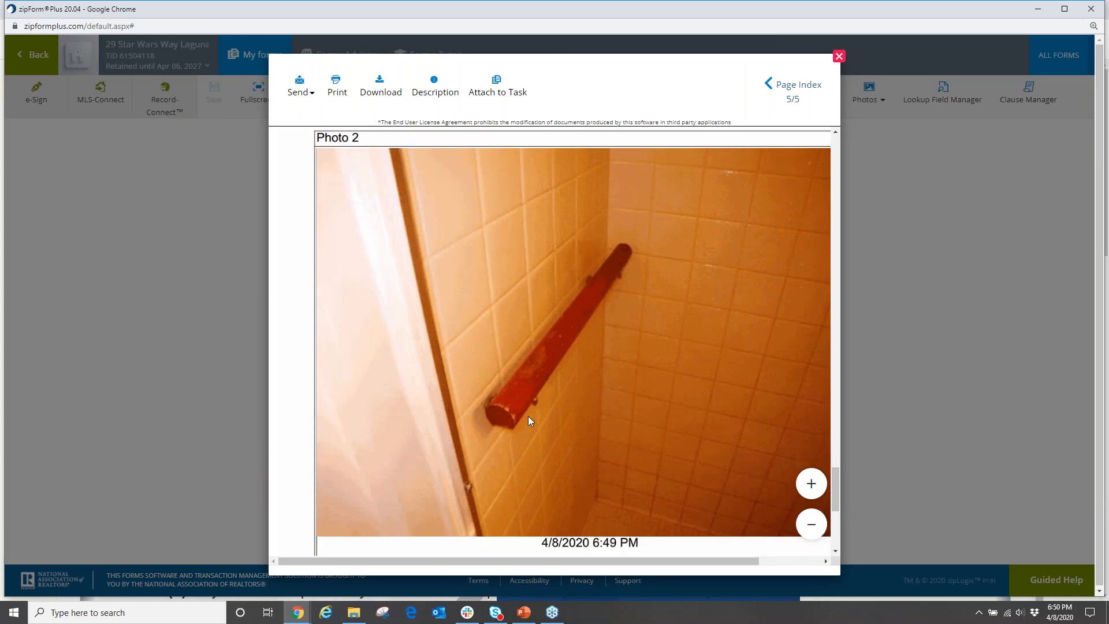
pyautogui.scroll(2, 529, 417)
pyautogui.scroll(-1, 528, 416)
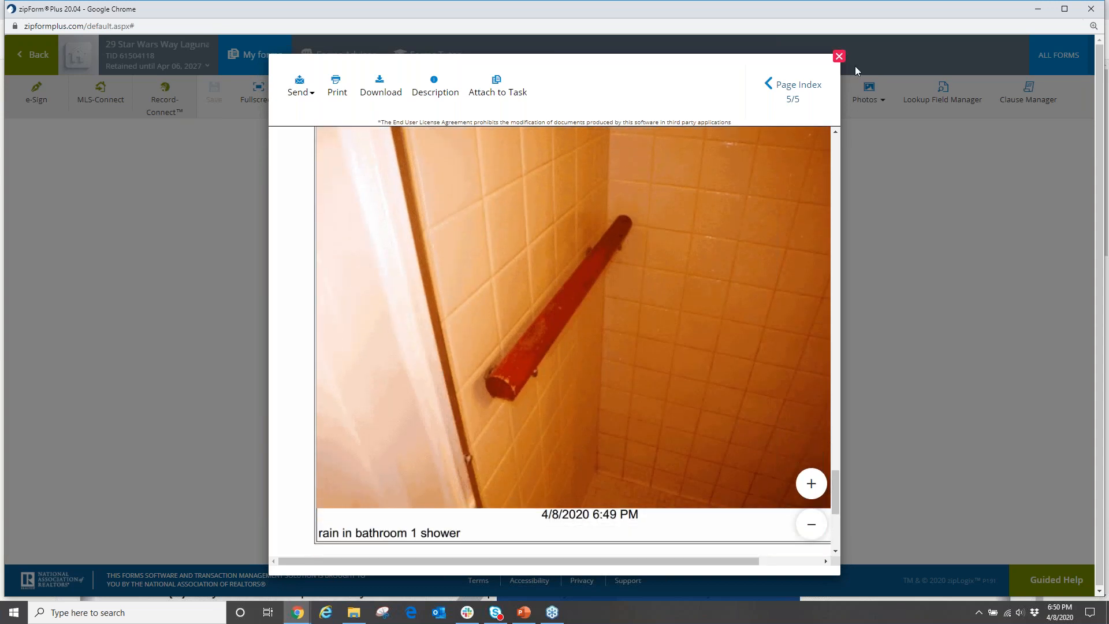
pyautogui.click(839, 56)
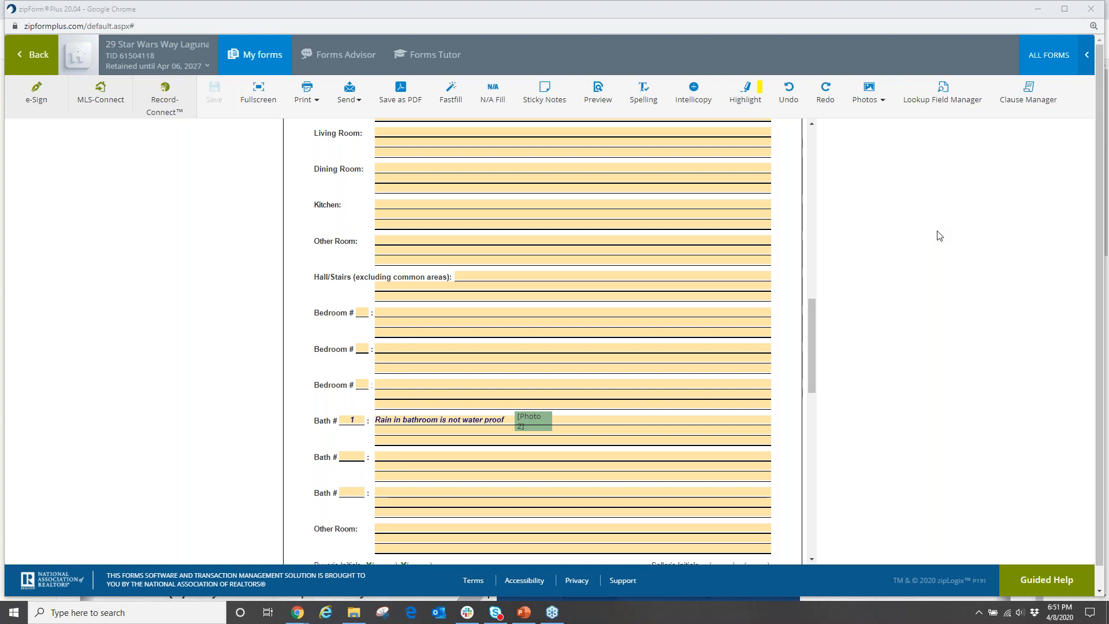
# Scroll the AVID form back up to the top of its first page.
pyautogui.scroll(-10, 668, 290)
pyautogui.scroll(-3, 601, 323)
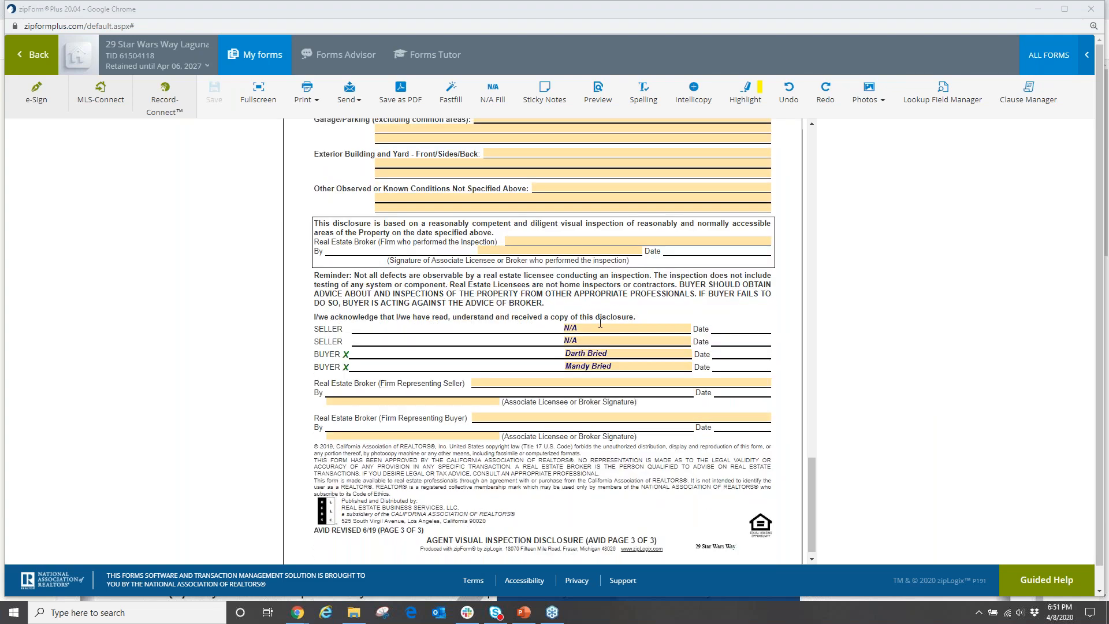
pyautogui.scroll(15, 601, 323)
pyautogui.scroll(3, 601, 323)
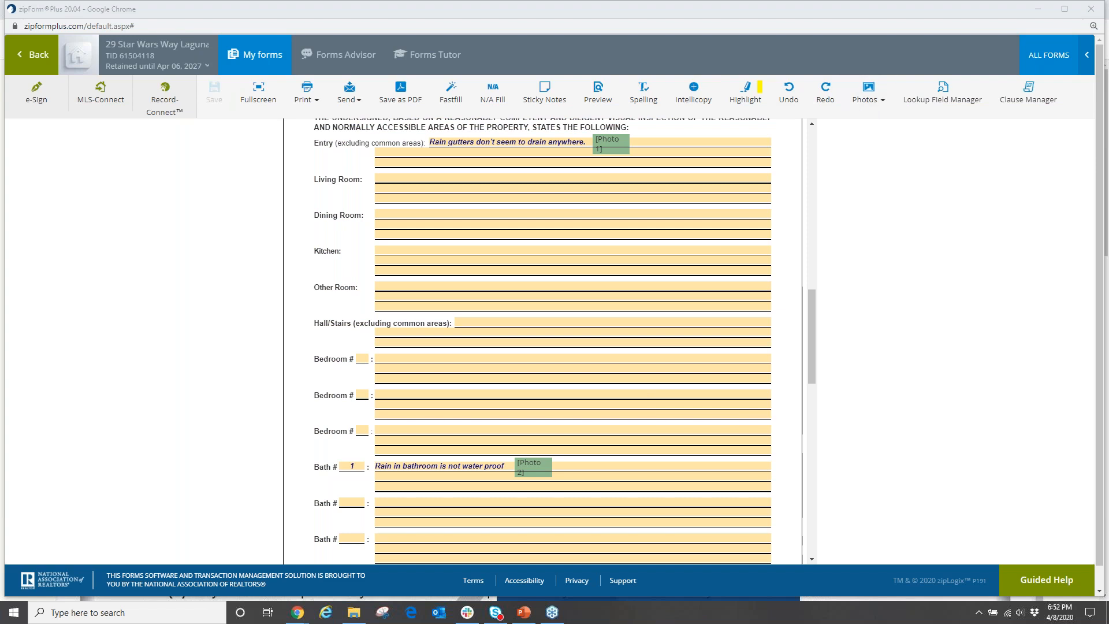
pyautogui.scroll(1, 684, 283)
pyautogui.scroll(5, 684, 283)
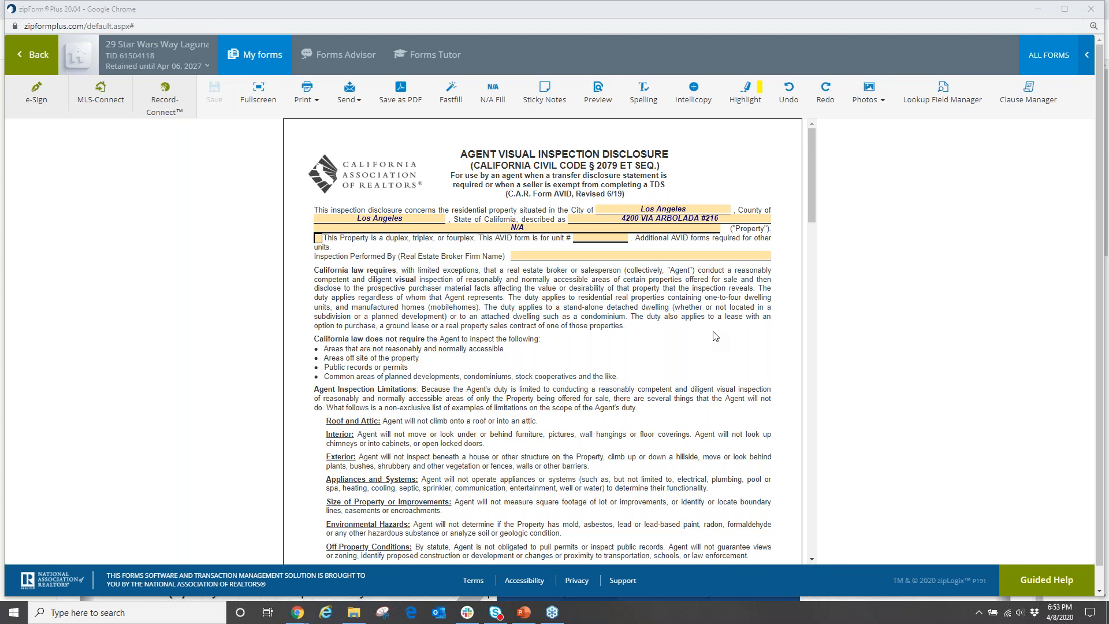
# Leave the AVID form for the transaction's documents, then go to the saved Templates list.
pyautogui.click(39, 64)
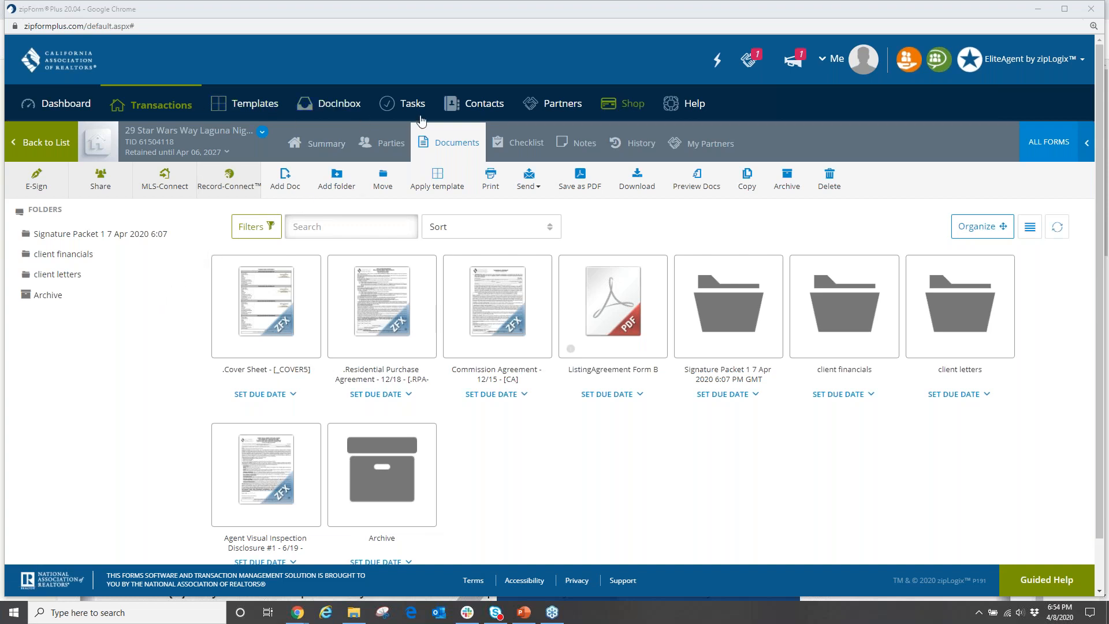
pyautogui.click(258, 107)
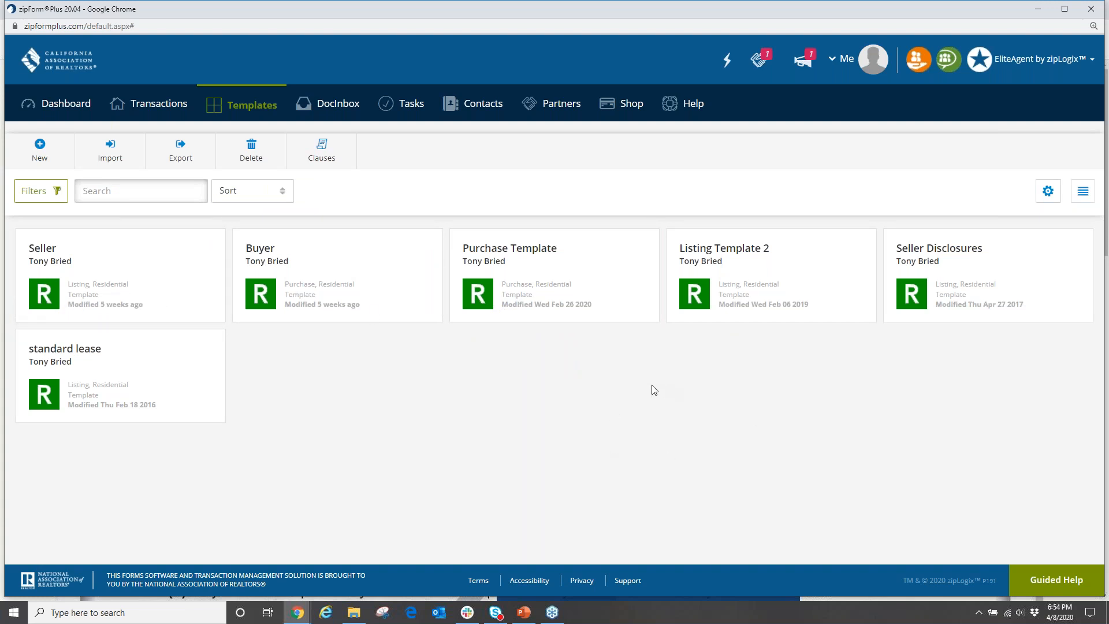
# Create a new template of type Purchase or Offer from the Templates page.
pyautogui.click(39, 155)
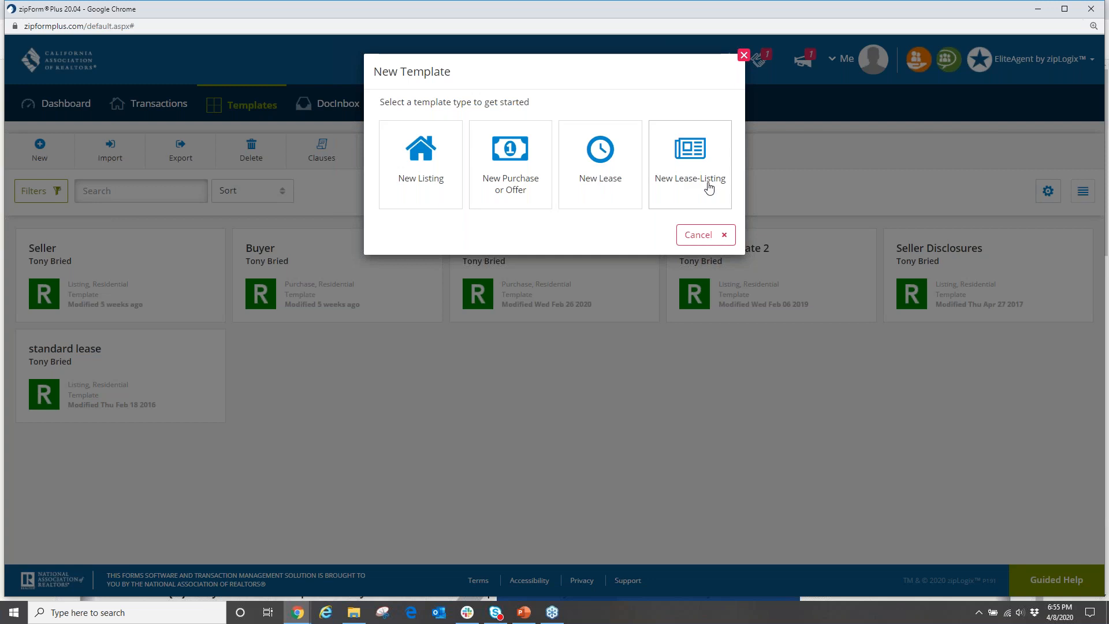
pyautogui.click(500, 174)
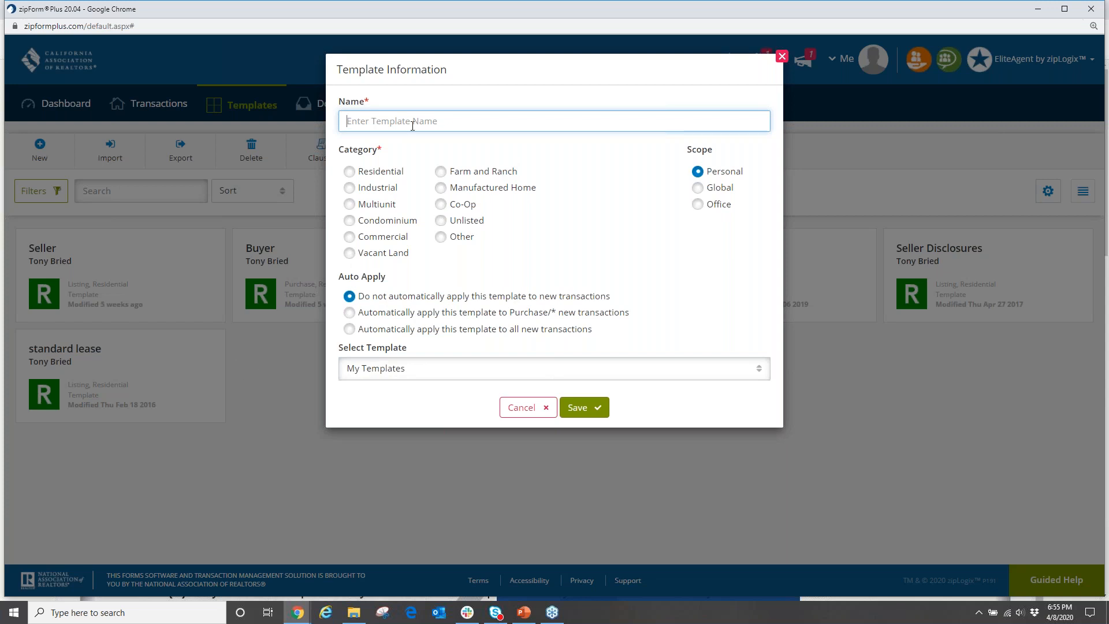
# Name the template 'Purchase rsaor today' after trying several other names.
pyautogui.write('Pure')
pyautogui.write('hase')
pyautogui.press('BackSpace')
pyautogui.press('BackSpace')
pyautogui.press('BackSpace')
pyautogui.press('BackSpace')
pyautogui.press('BackSpace')
pyautogui.press('BackSpace')
pyautogui.press('BackSpace')
pyautogui.write('Buyer')
pyautogui.press('BackSpace')
pyautogui.press('BackSpace')
pyautogui.press('BackSpace')
pyautogui.press('BackSpace')
pyautogui.write('Standard Sale Buyer')
pyautogui.press('BackSpace')
pyautogui.press('BackSpace')
pyautogui.press('BackSpace')
pyautogui.press('BackSpace')
pyautogui.press('BackSpace')
pyautogui.press('BackSpace')
pyautogui.press('BackSpace')
pyautogui.press('BackSpace')
pyautogui.press('BackSpace')
pyautogui.press('BackSpace')
pyautogui.press('BackSpace')
pyautogui.press('BackSpace')
pyautogui.press('BackSpace')
pyautogui.press('BackSpace')
pyautogui.press('BackSpace')
pyautogui.press('BackSpace')
pyautogui.press('BackSpace')
pyautogui.press('BackSpace')
pyautogui.write('Reo Buyer')
pyautogui.press('BackSpace')
pyautogui.press('BackSpace')
pyautogui.press('BackSpace')
pyautogui.press('BackSpace')
pyautogui.press('BackSpace')
pyautogui.press('BackSpace')
pyautogui.press('BackSpace')
pyautogui.press('BackSpace')
pyautogui.press('BackSpace')
pyautogui.write('Short Template buyer')
pyautogui.press('BackSpace')
pyautogui.press('BackSpace')
pyautogui.press('BackSpace')
pyautogui.press('BackSpace')
pyautogui.press('BackSpace')
pyautogui.press('BackSpace')
pyautogui.press('BackSpace')
pyautogui.press('BackSpace')
pyautogui.press('BackSpace')
pyautogui.press('BackSpace')
pyautogui.press('BackSpace')
pyautogui.press('BackSpace')
pyautogui.press('BackSpace')
pyautogui.press('BackSpace')
pyautogui.press('BackSpace')
pyautogui.press('BackSpace')
pyautogui.press('BackSpace')
pyautogui.press('BackSpace')
pyautogui.press('BackSpace')
pyautogui.write('Purchase rsaor today')
# Set category to Residential, Auto Apply to 'Do not automatically apply', and save.
pyautogui.click(350, 171)
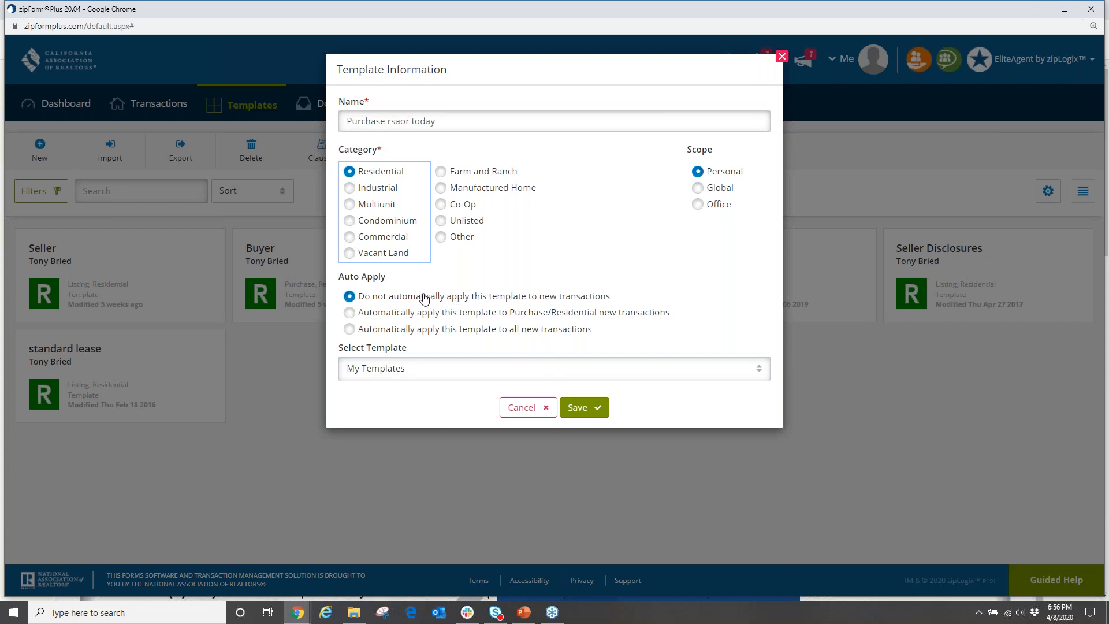
pyautogui.click(350, 313)
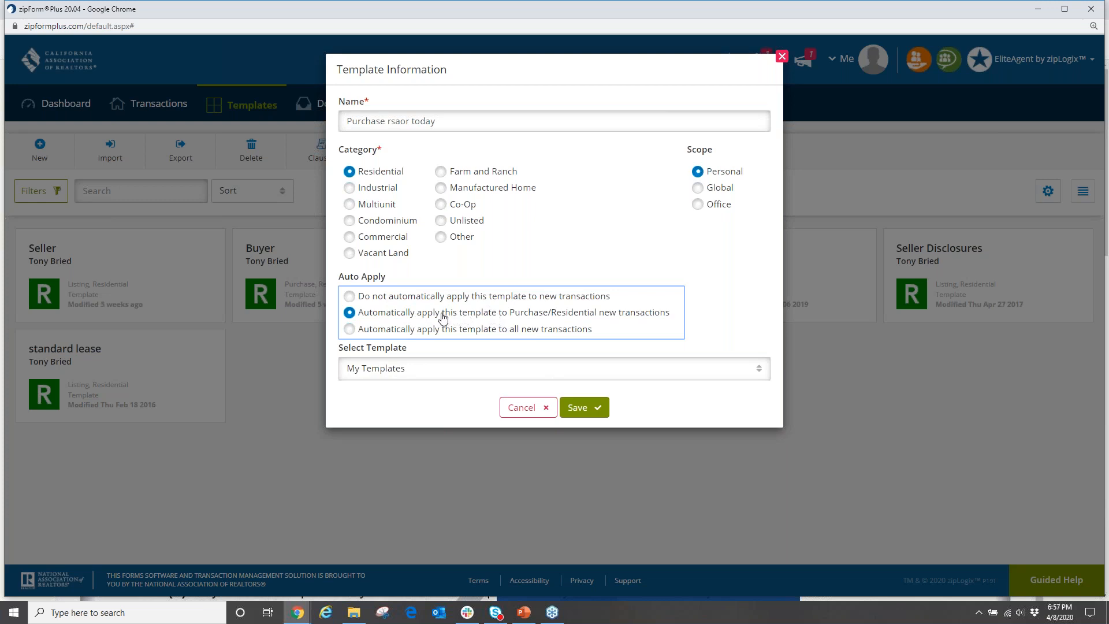
pyautogui.click(349, 331)
pyautogui.click(349, 296)
pyautogui.click(584, 414)
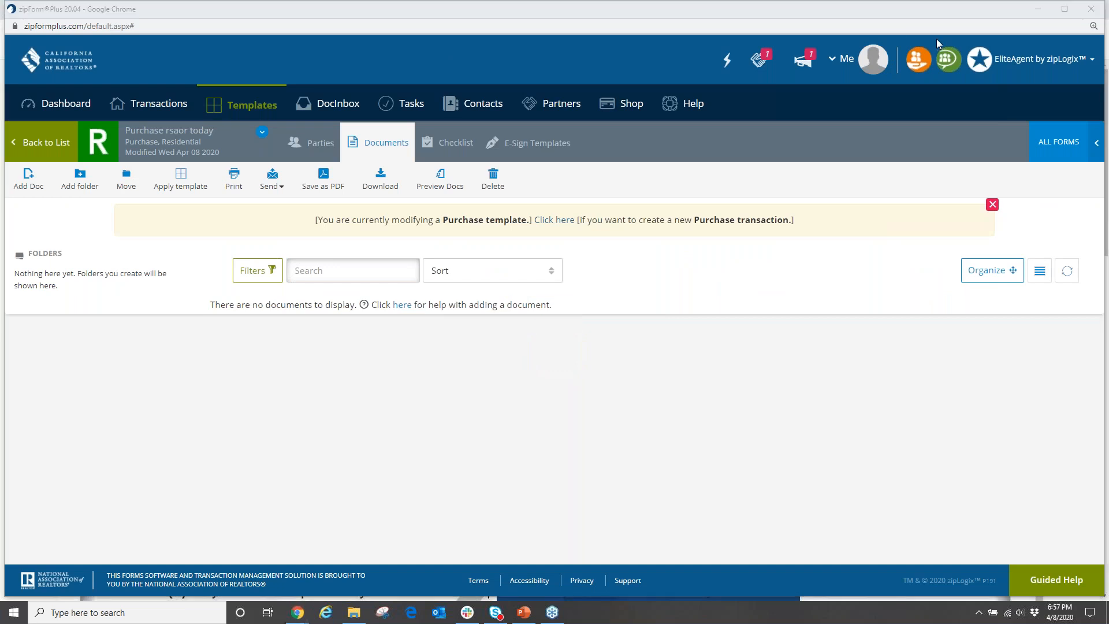
# Add the Cover Sheet and Residential Purchase Agreement from the form library to the template.
pyautogui.click(1060, 146)
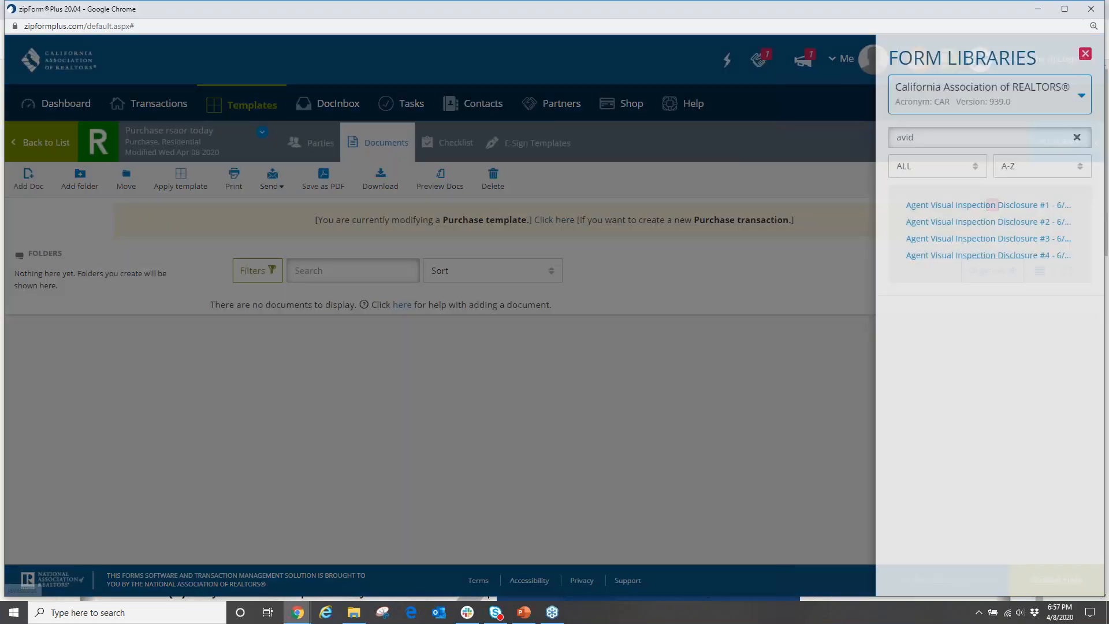
pyautogui.press('BackSpace')
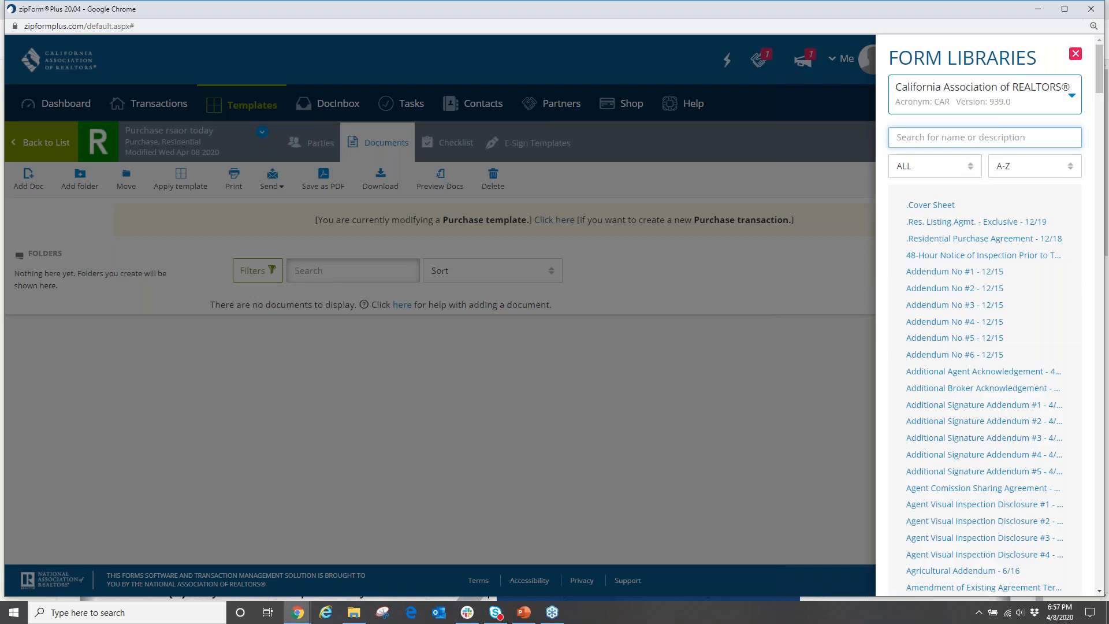
pyautogui.click(927, 205)
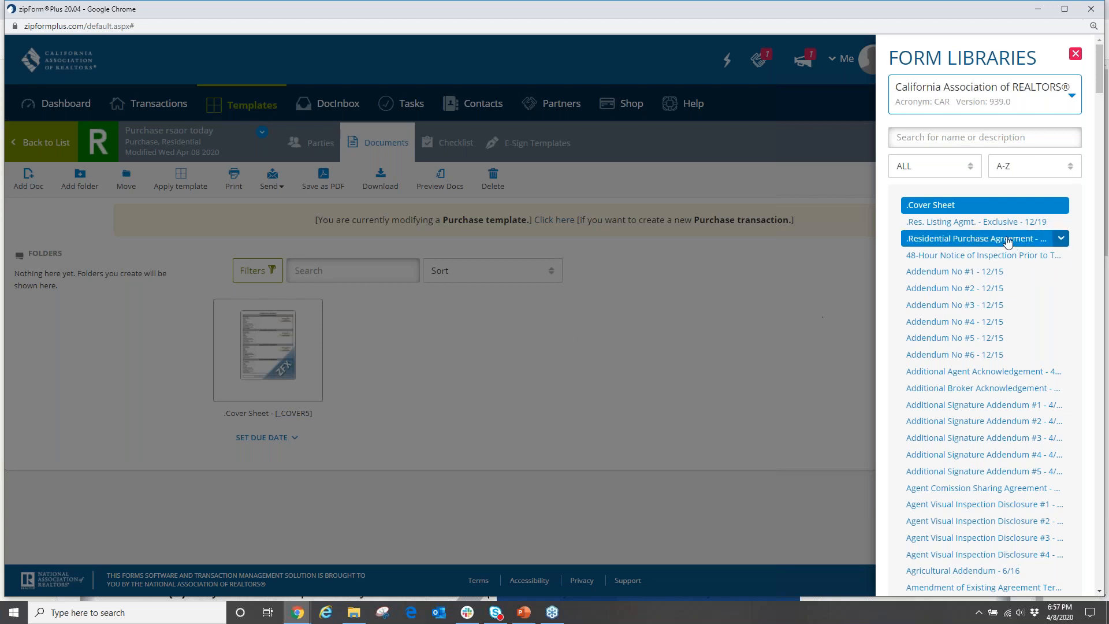
pyautogui.click(977, 238)
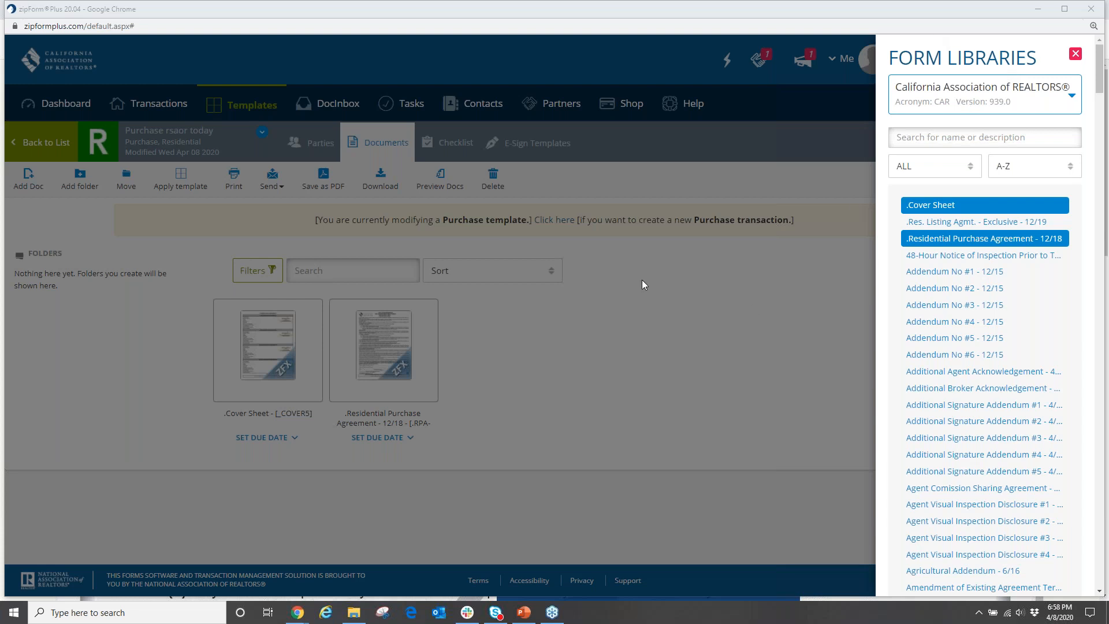
# Search 'dis' to add Agent Visual Inspection Disclosure #1, then open the Cover Sheet.
pyautogui.click(899, 141)
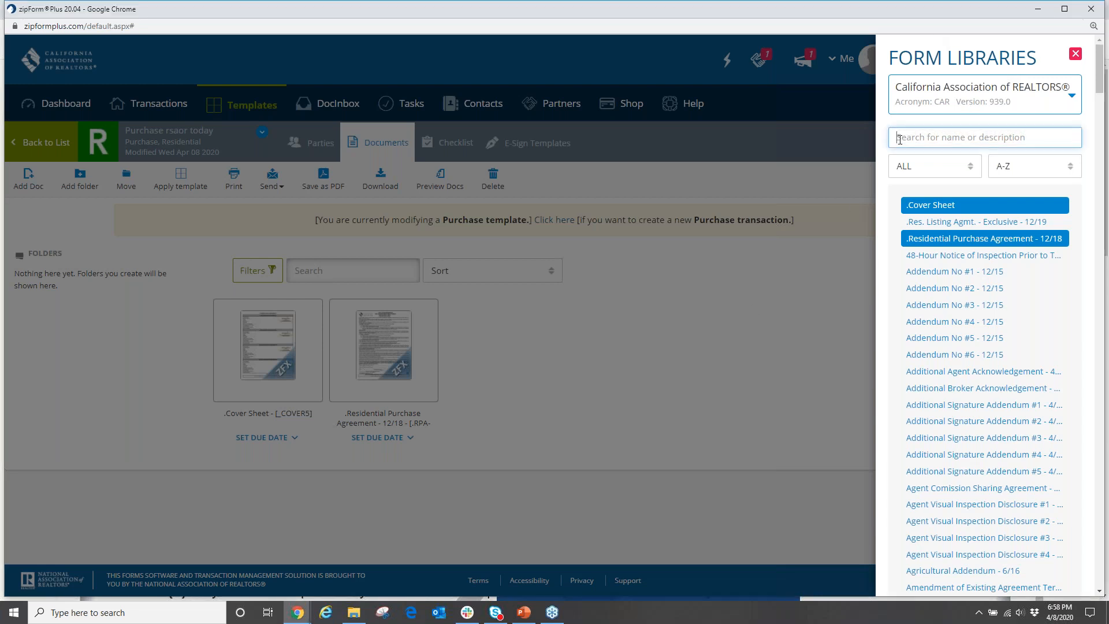
pyautogui.write('dis')
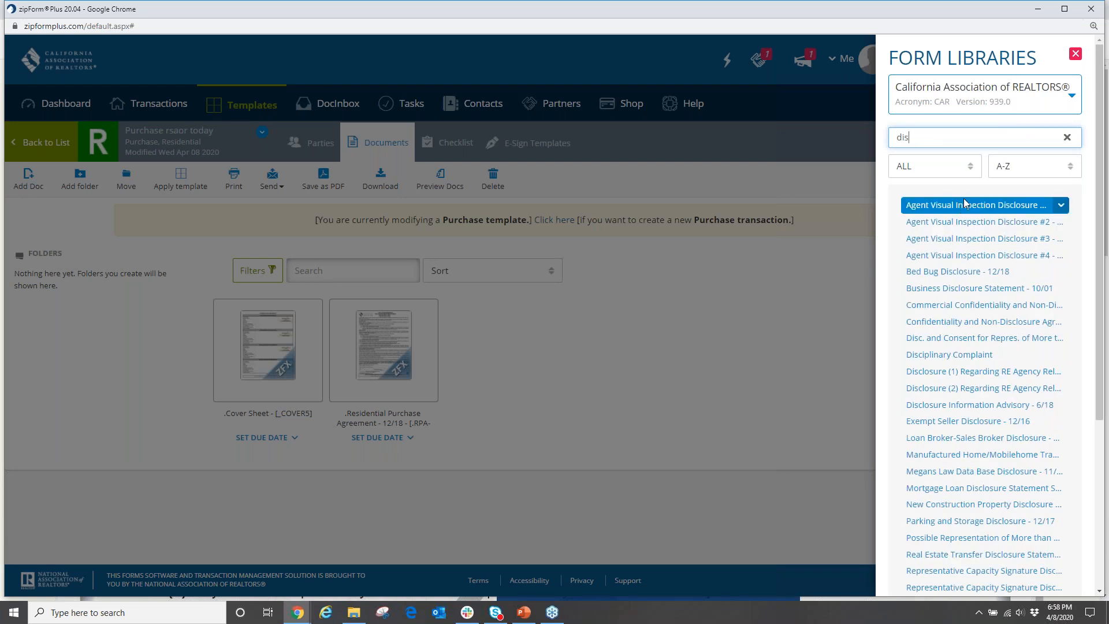
pyautogui.click(976, 205)
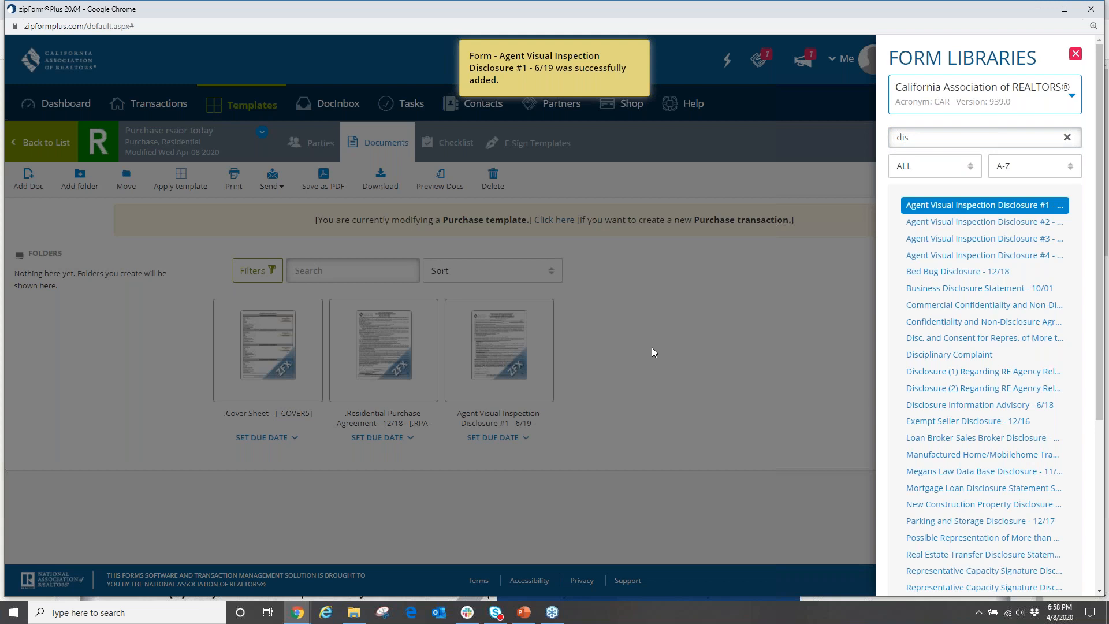
pyautogui.click(386, 350)
pyautogui.click(283, 357)
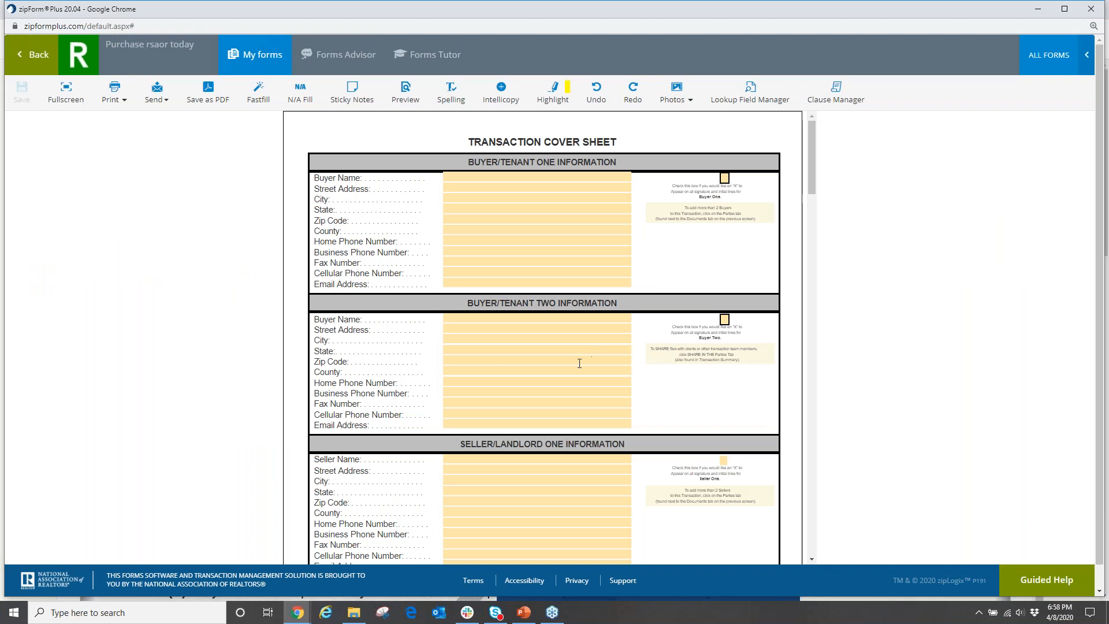
# Enter Jack and Jill RE as the Buyer's Broker Firm Name with its license number.
pyautogui.scroll(-20, 579, 363)
pyautogui.scroll(-2, 572, 374)
pyautogui.click(492, 249)
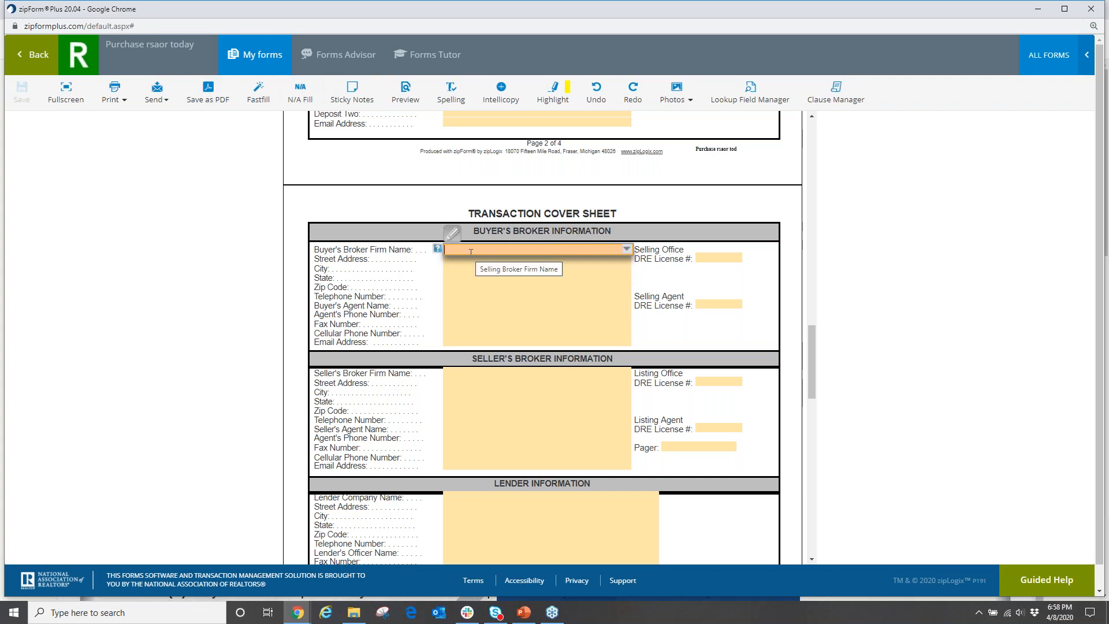
pyautogui.write('Jack')
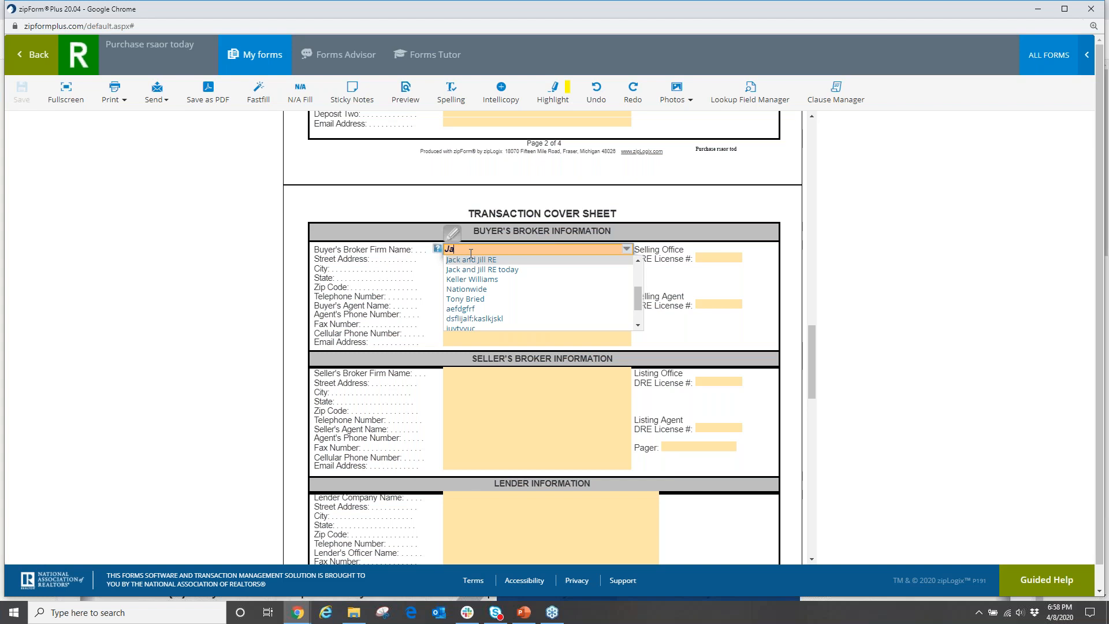
pyautogui.click(472, 260)
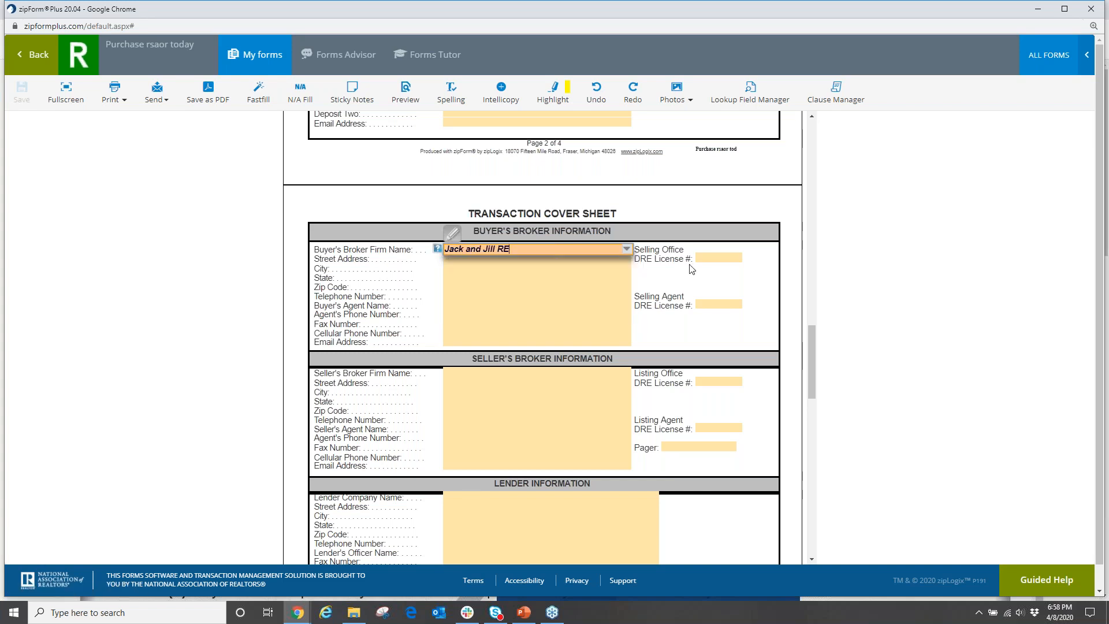
pyautogui.click(714, 259)
pyautogui.write('000000')
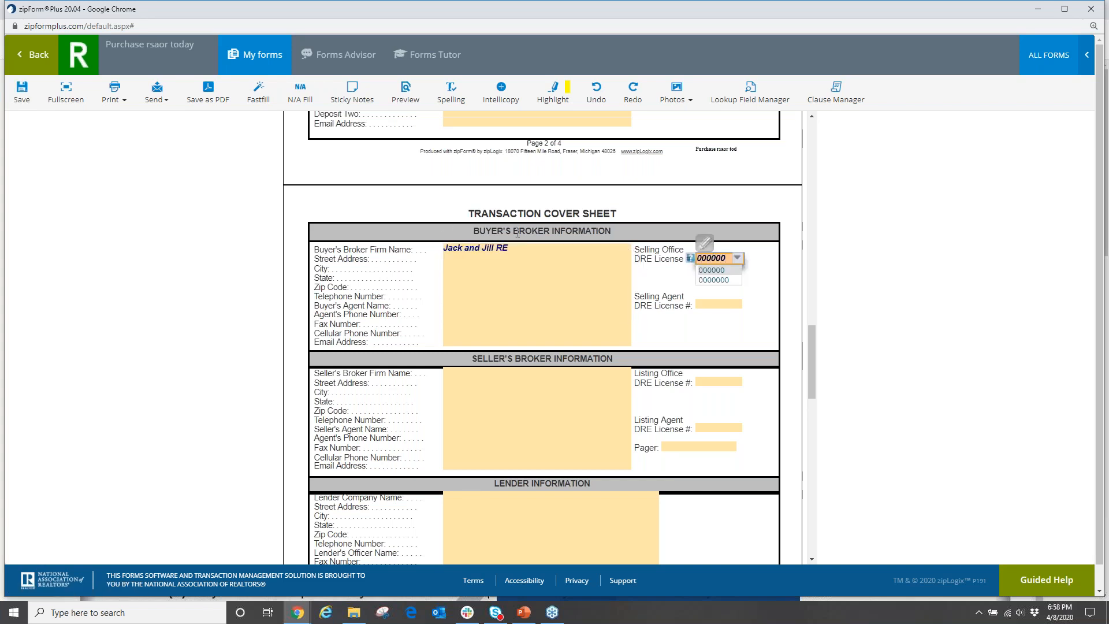
pyautogui.click(462, 259)
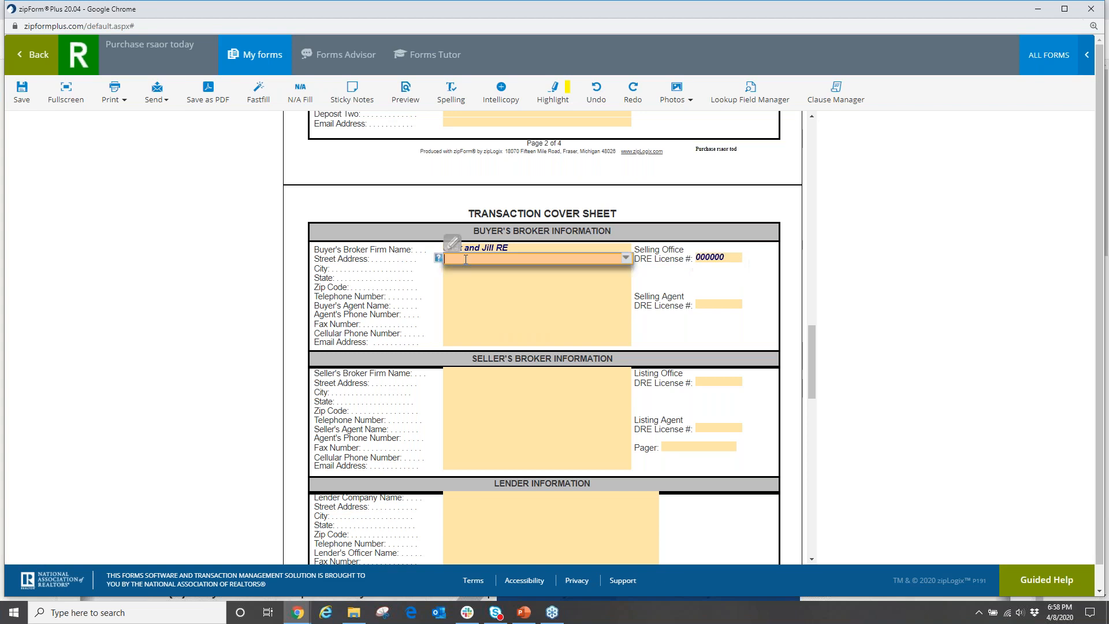
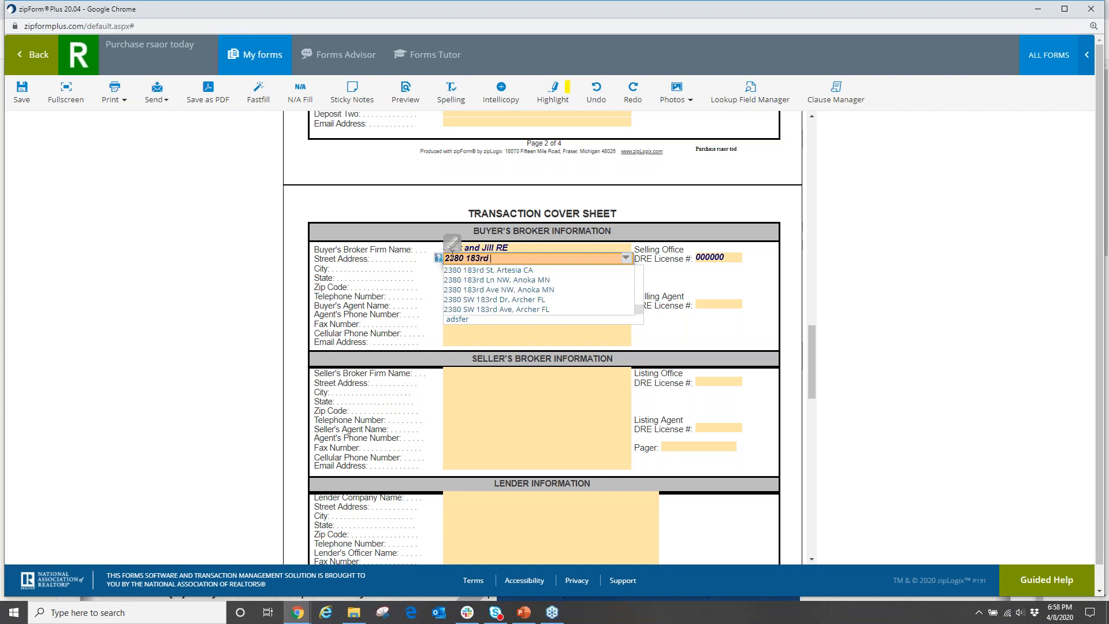
# Fill in the buyer's broker firm's street address, city and state.
pyautogui.press('Tab')
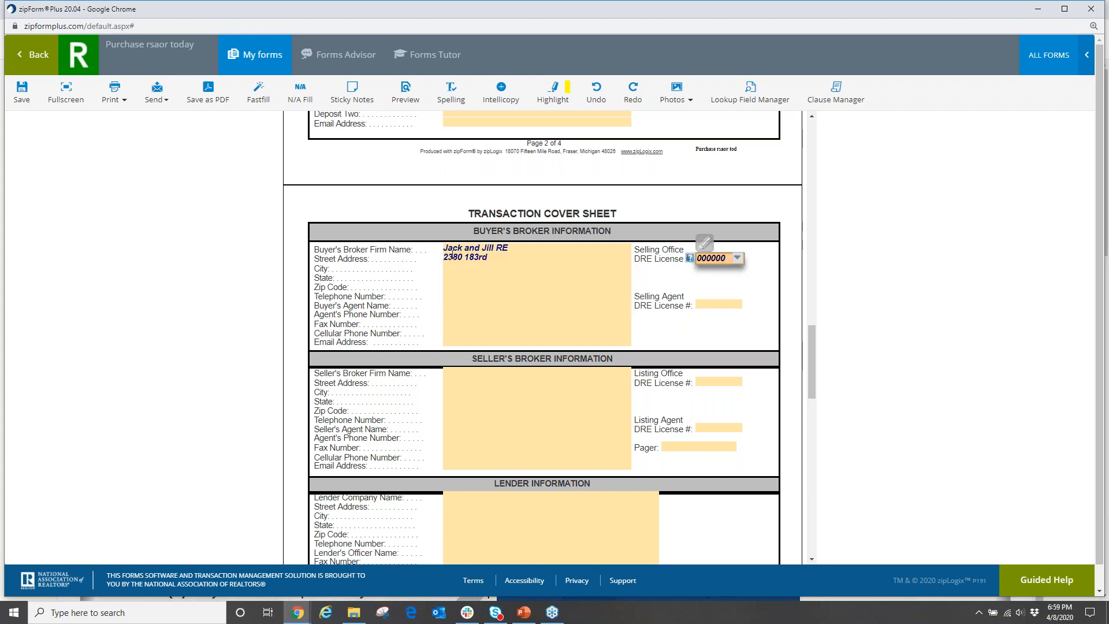
pyautogui.write('Cerritos')
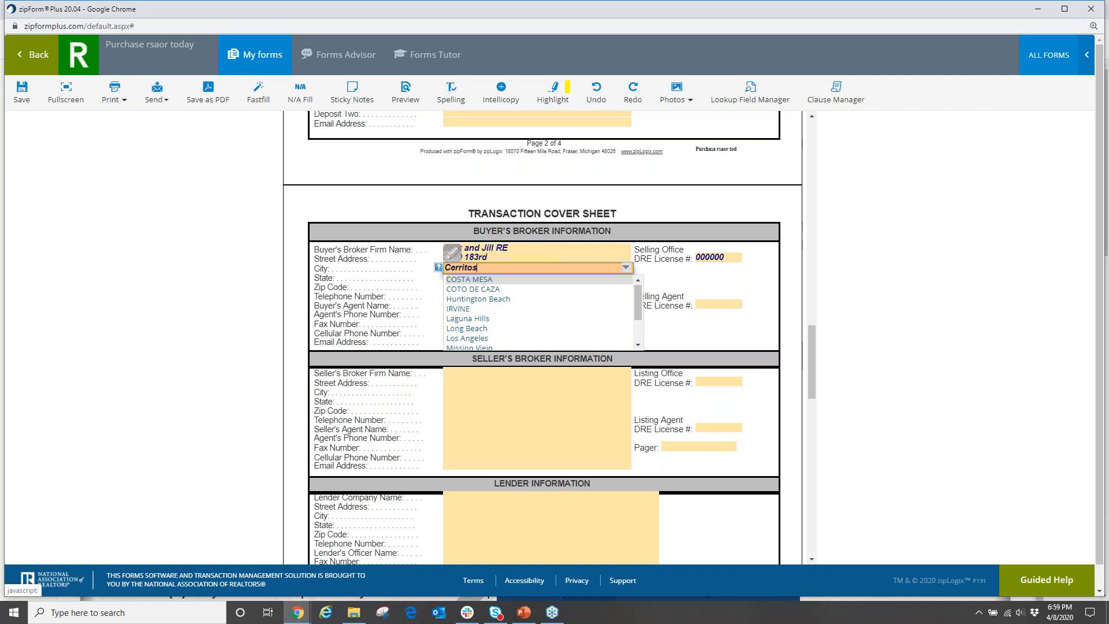
pyautogui.press('Tab')
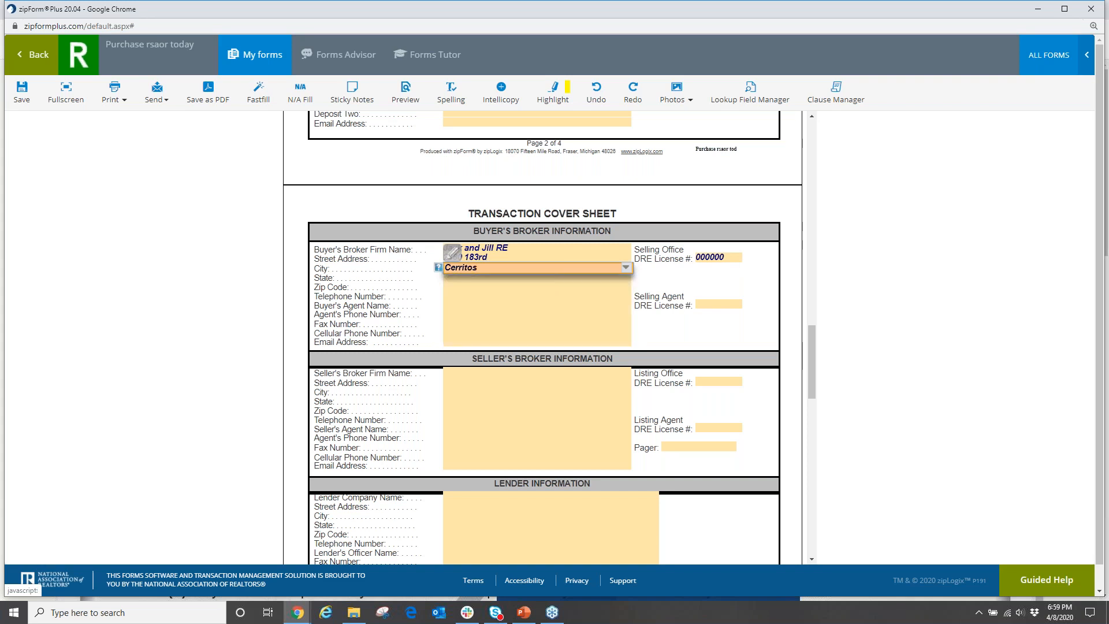
pyautogui.write('ca')
pyautogui.press('Tab')
pyautogui.press('Tab')
pyautogui.press('Tab')
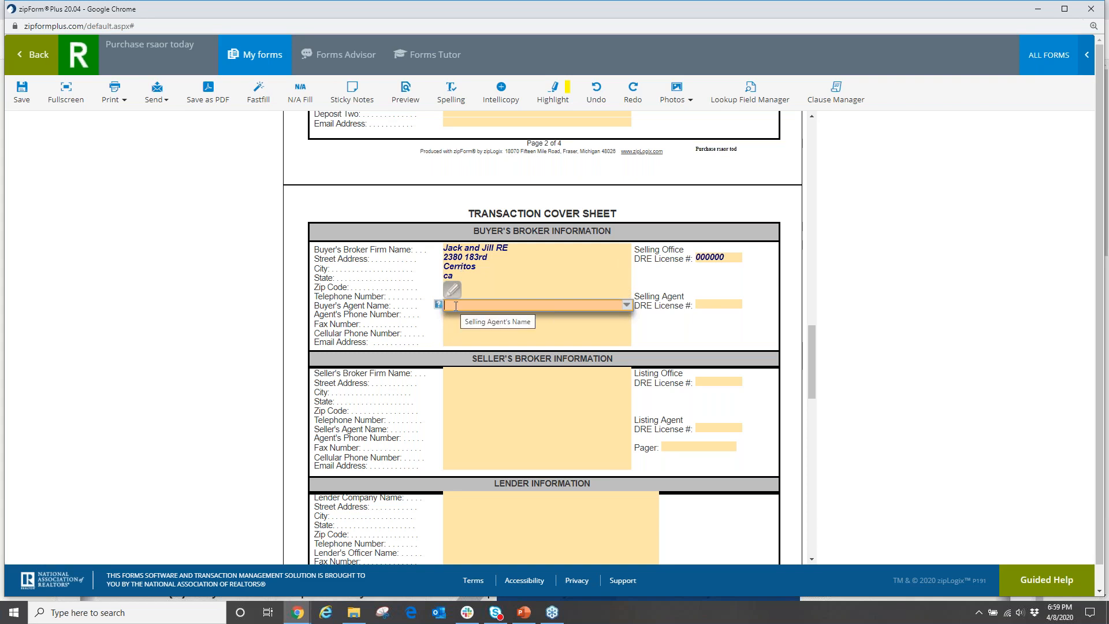
# Enter the buyer's agent's name, the selling agent's DRE license number and the agent's email address.
pyautogui.write('anthony')
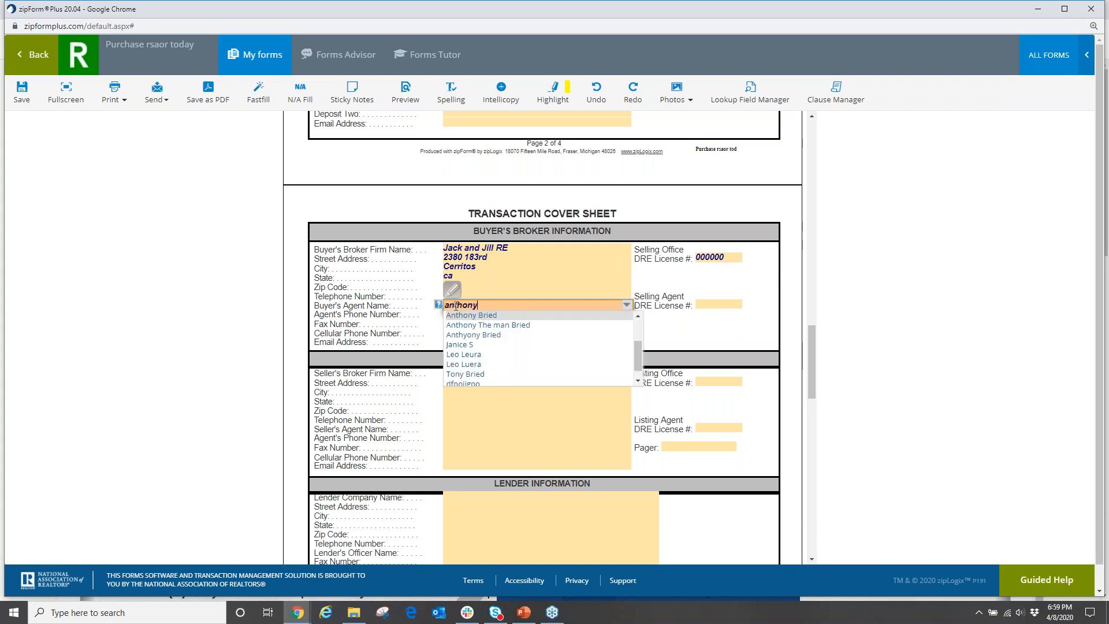
pyautogui.click(479, 315)
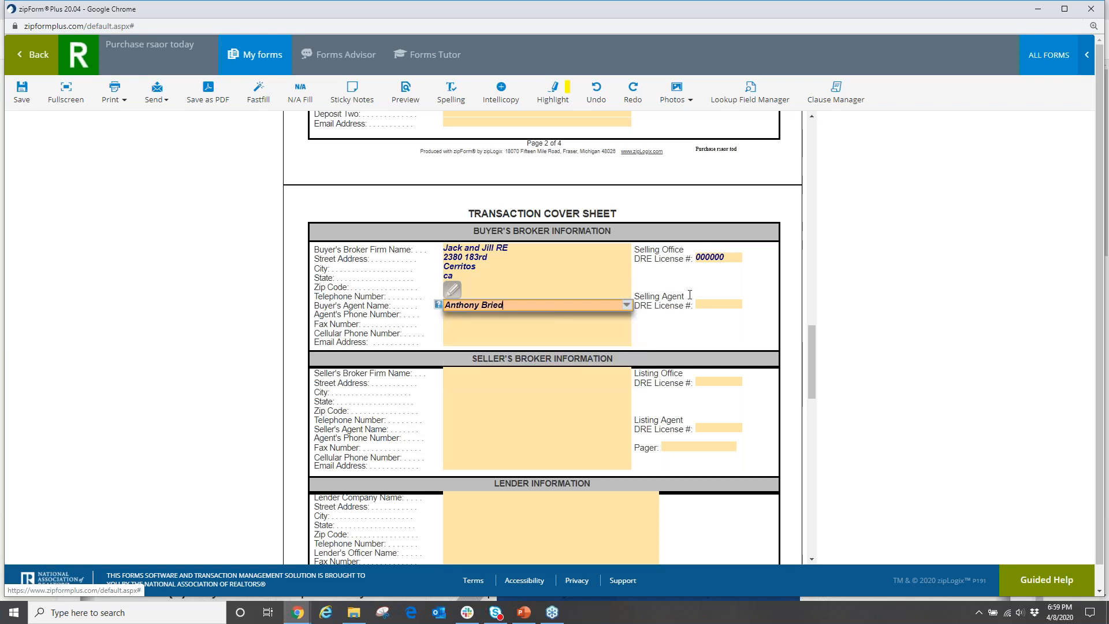
pyautogui.click(720, 304)
pyautogui.write('00000')
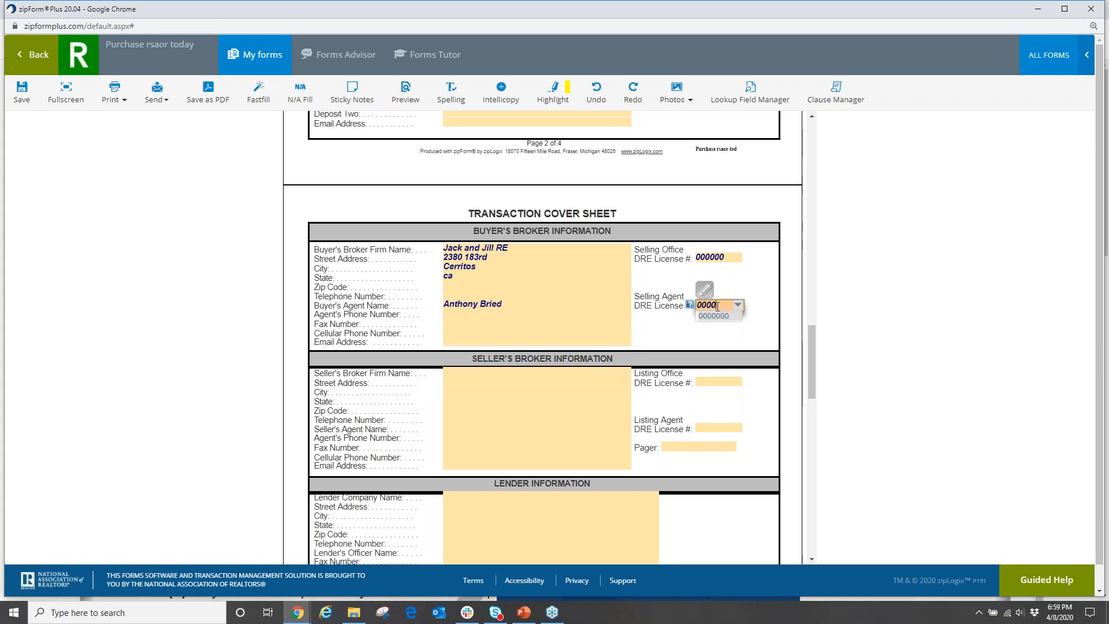
pyautogui.click(500, 342)
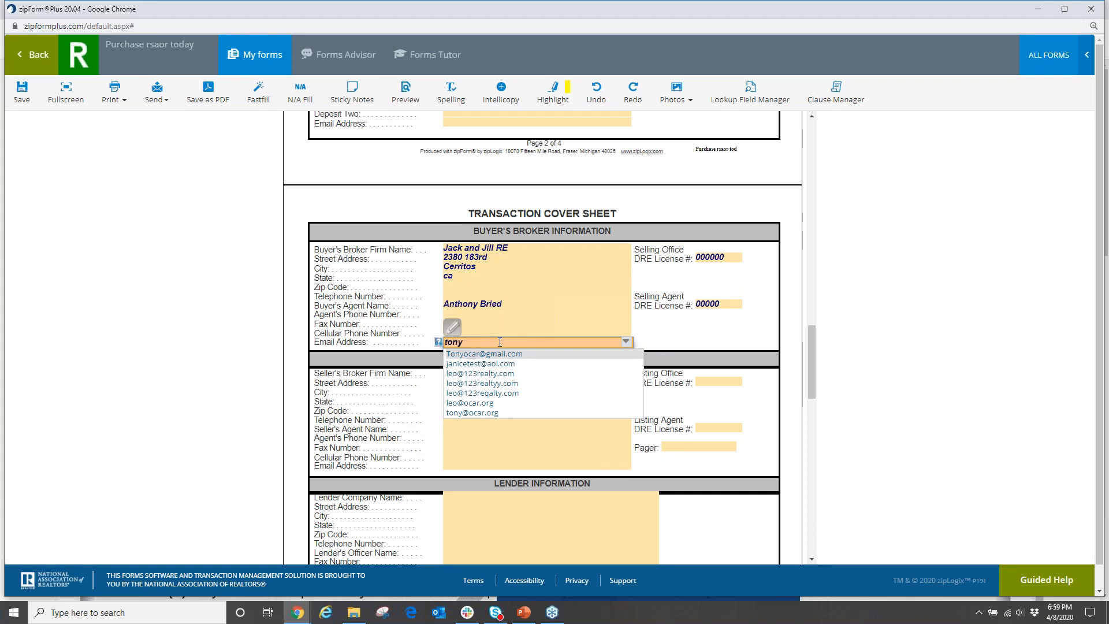
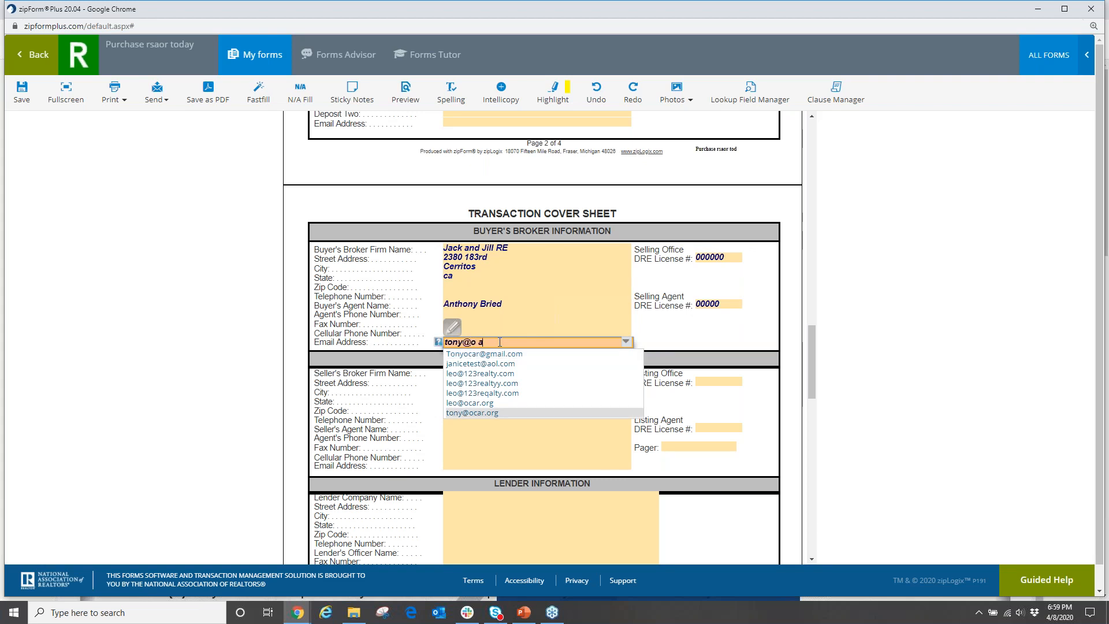
pyautogui.click(710, 344)
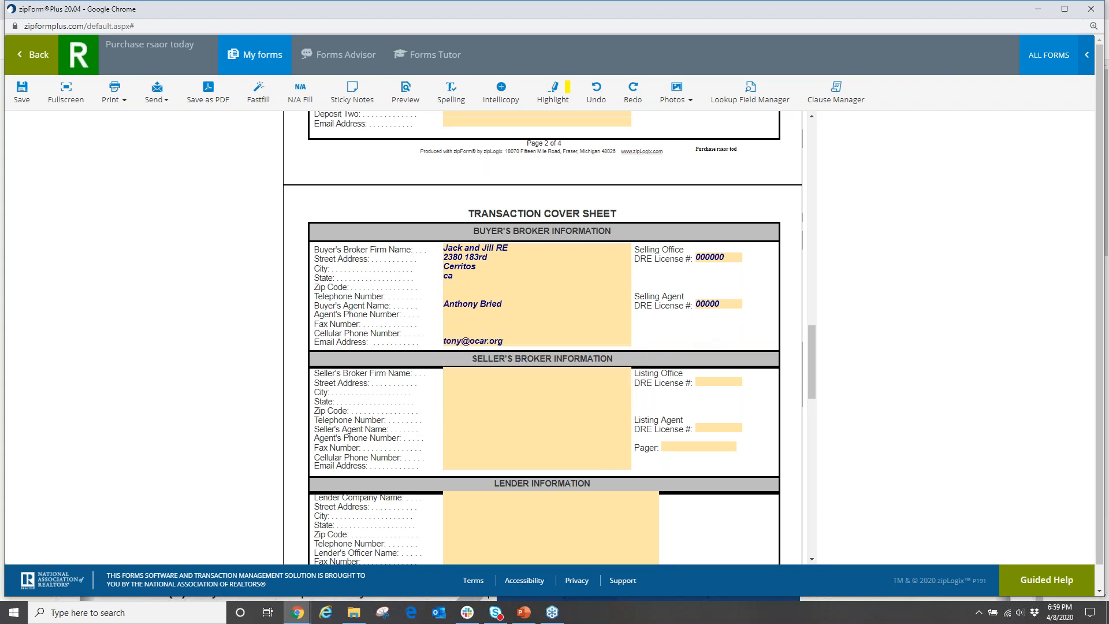
pyautogui.click(249, 55)
# In the Residential Purchase Agreement, check Buyer on both agency disclosure acknowledgement lines.
pyautogui.click(119, 143)
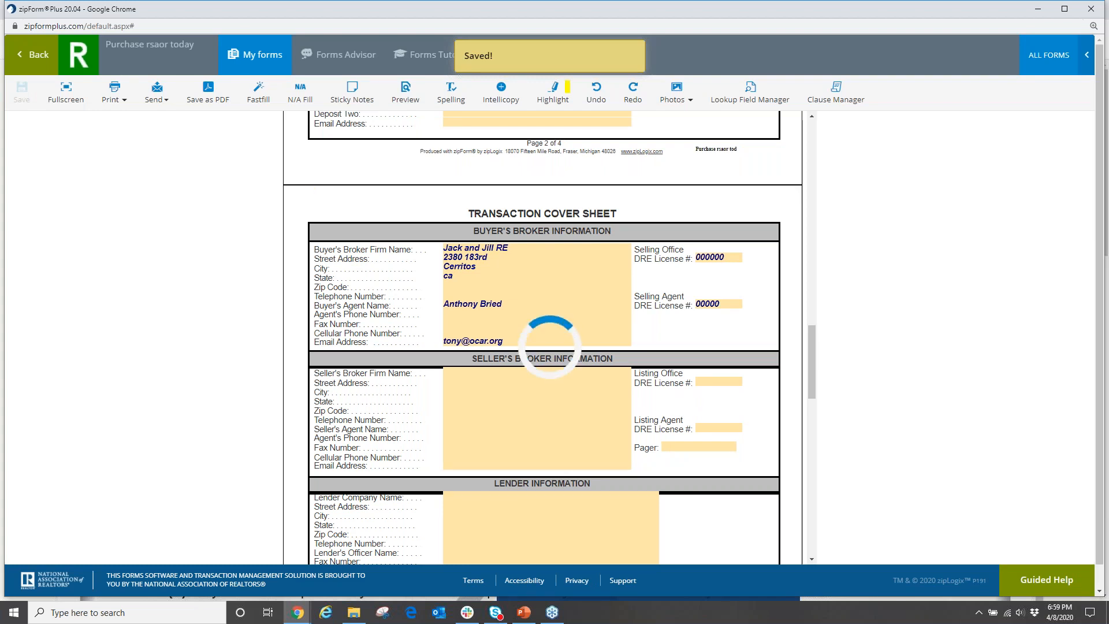
pyautogui.scroll(-7, 585, 308)
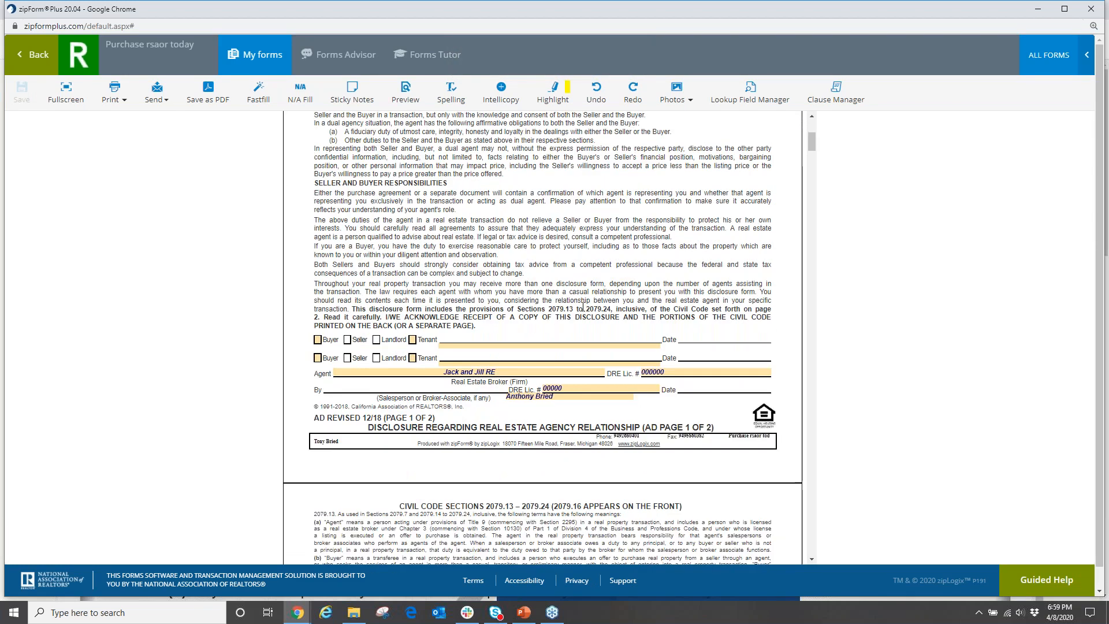
pyautogui.click(318, 236)
pyautogui.click(318, 255)
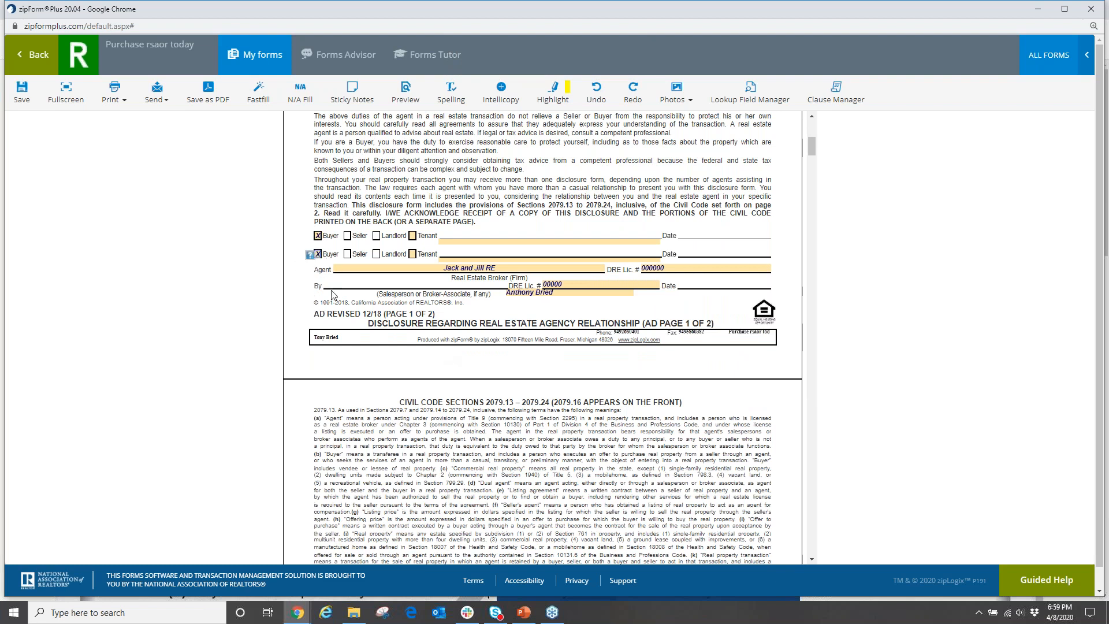
pyautogui.scroll(-15, 475, 384)
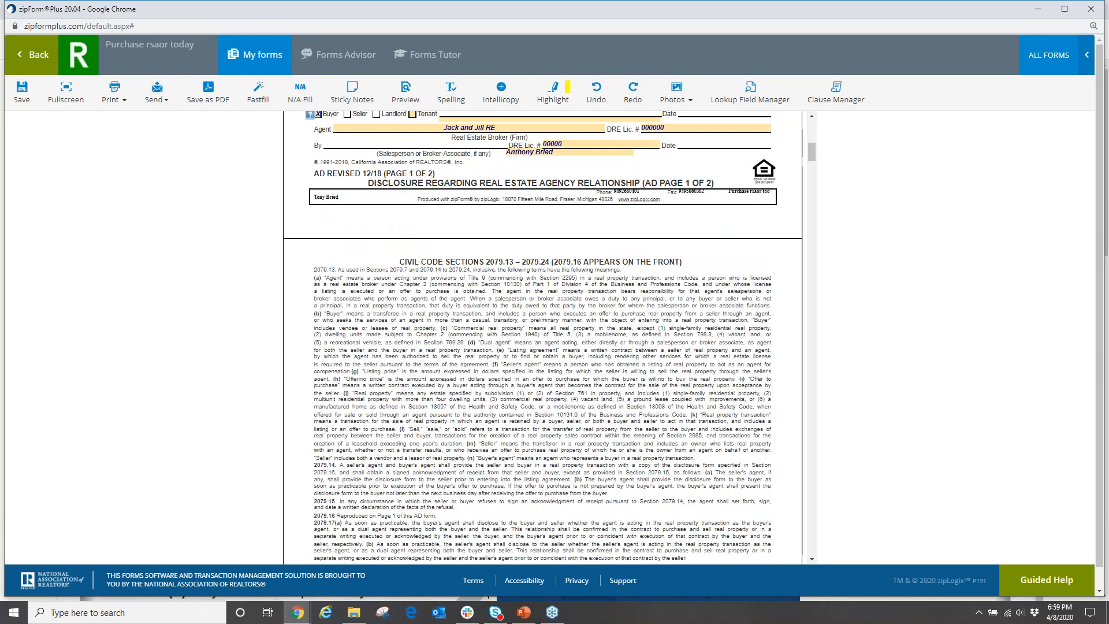
pyautogui.scroll(-20, 496, 367)
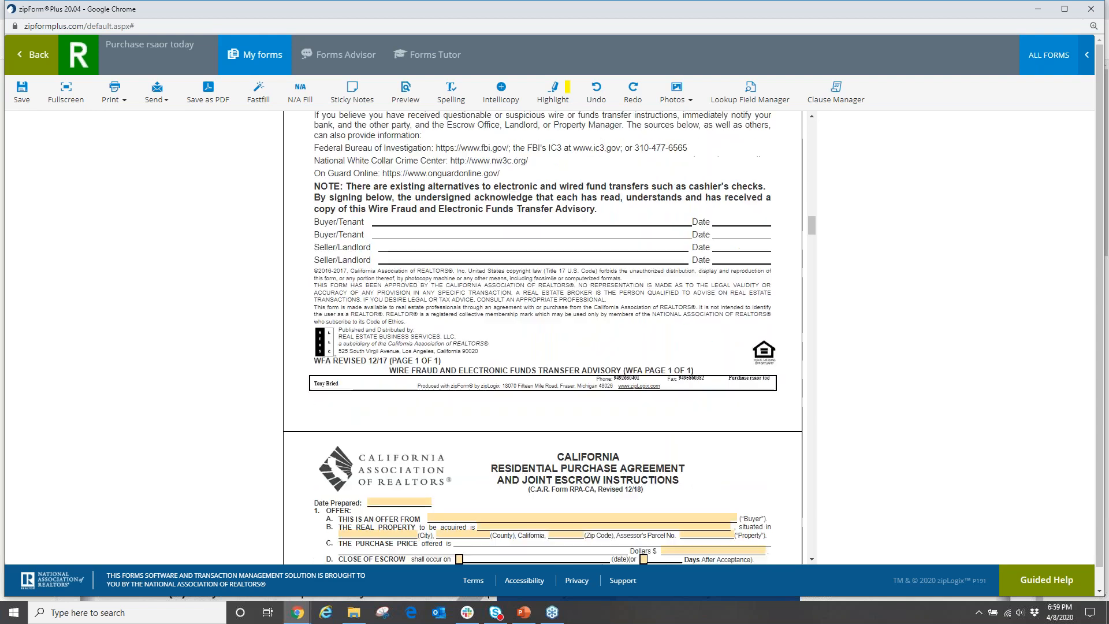
pyautogui.scroll(1, 496, 366)
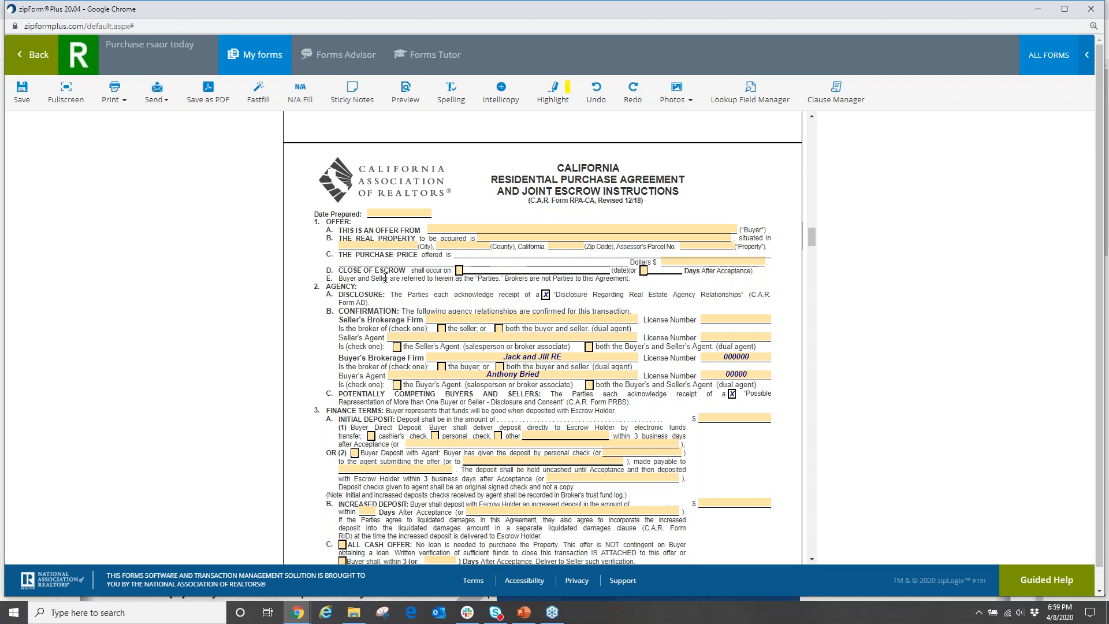
# Set close of escrow to 45 days after acceptance and the first loan rate to 5.000%.
pyautogui.click(652, 271)
pyautogui.write('45')
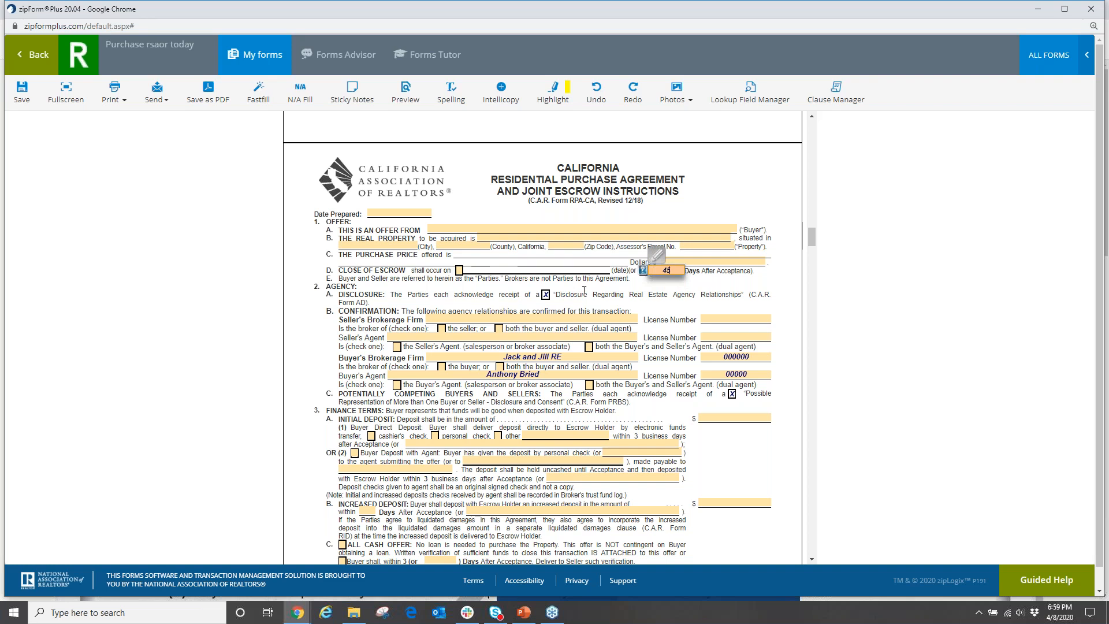
pyautogui.click(585, 292)
pyautogui.scroll(-4, 368, 376)
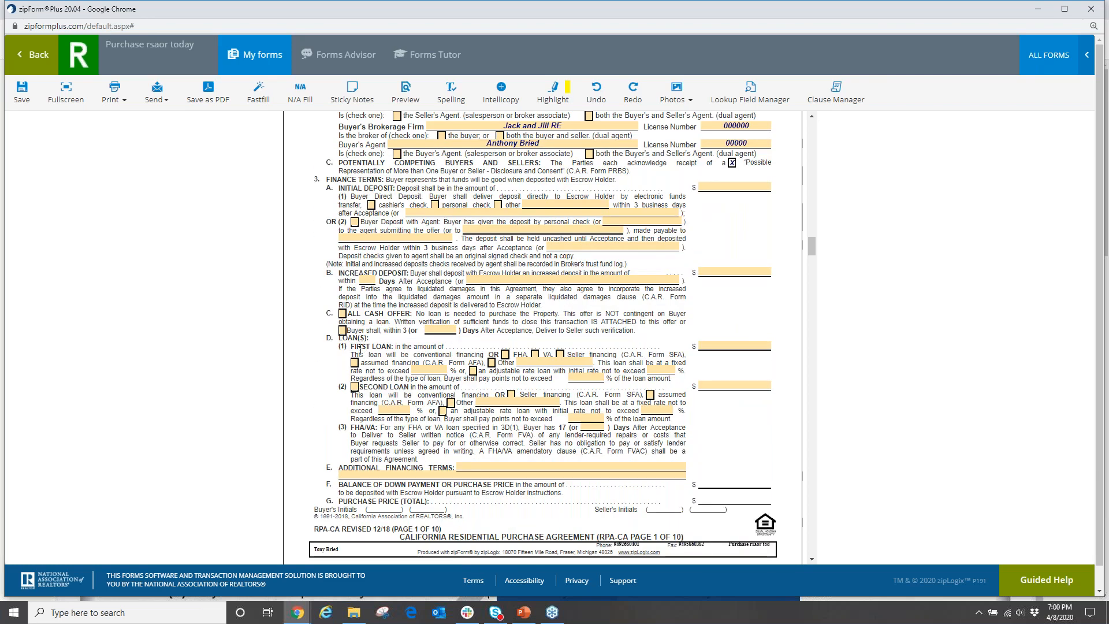
pyautogui.click(532, 364)
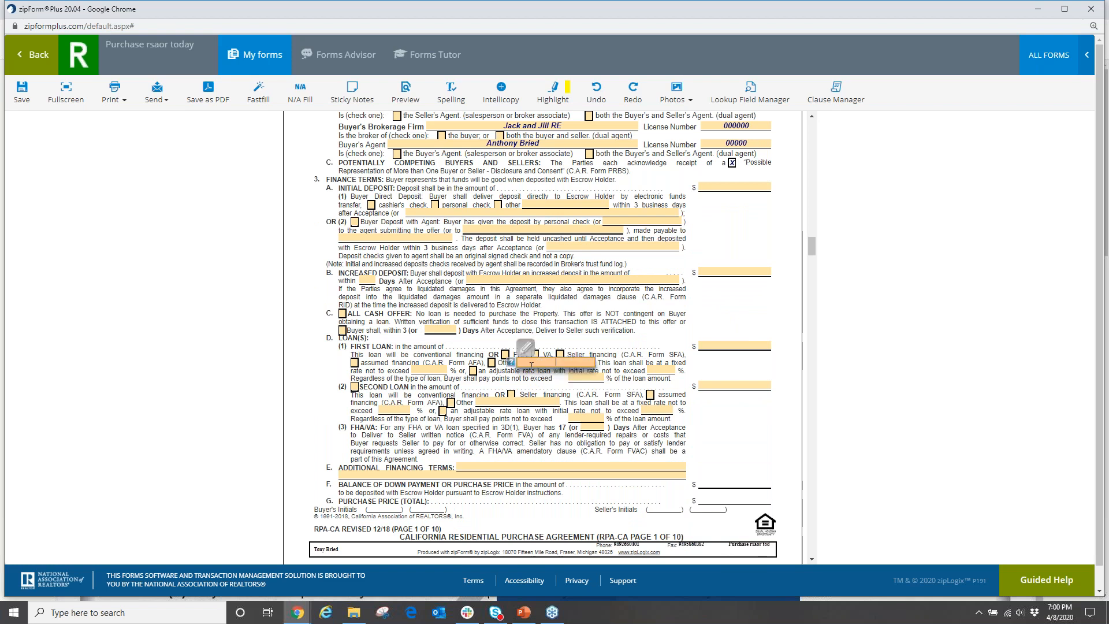
pyautogui.click(423, 371)
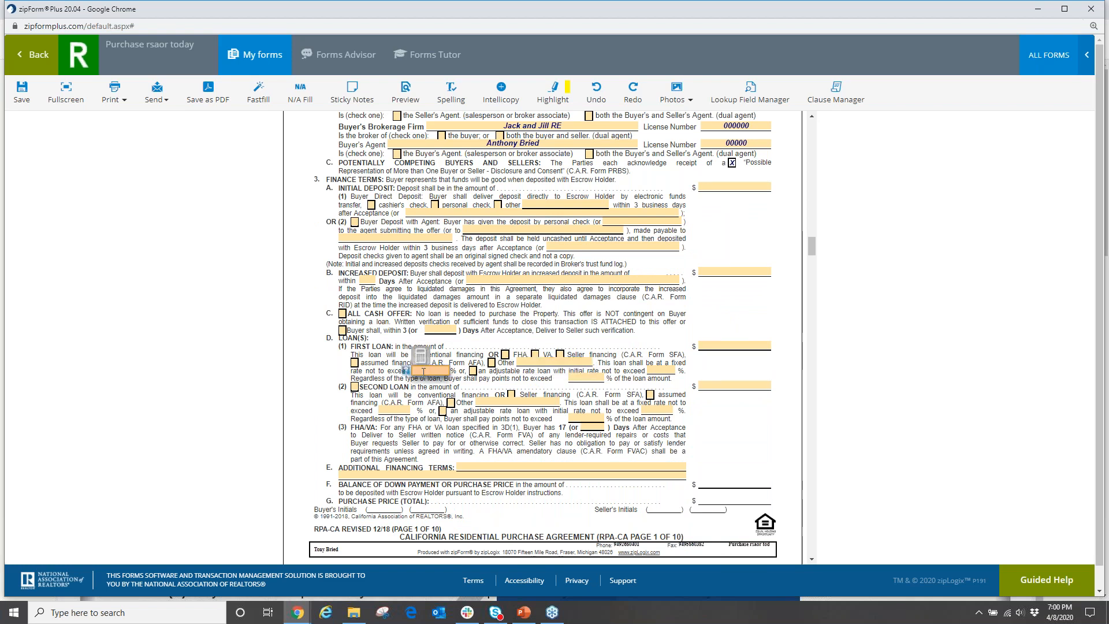
pyautogui.press('XF86MonBrightnessUp')
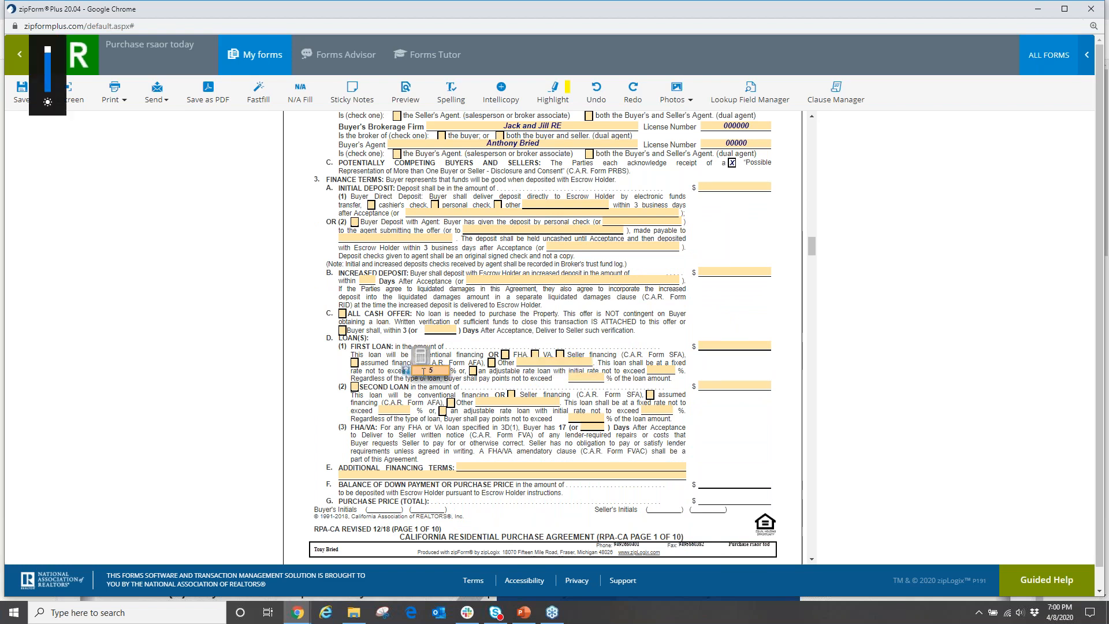
pyautogui.click(453, 386)
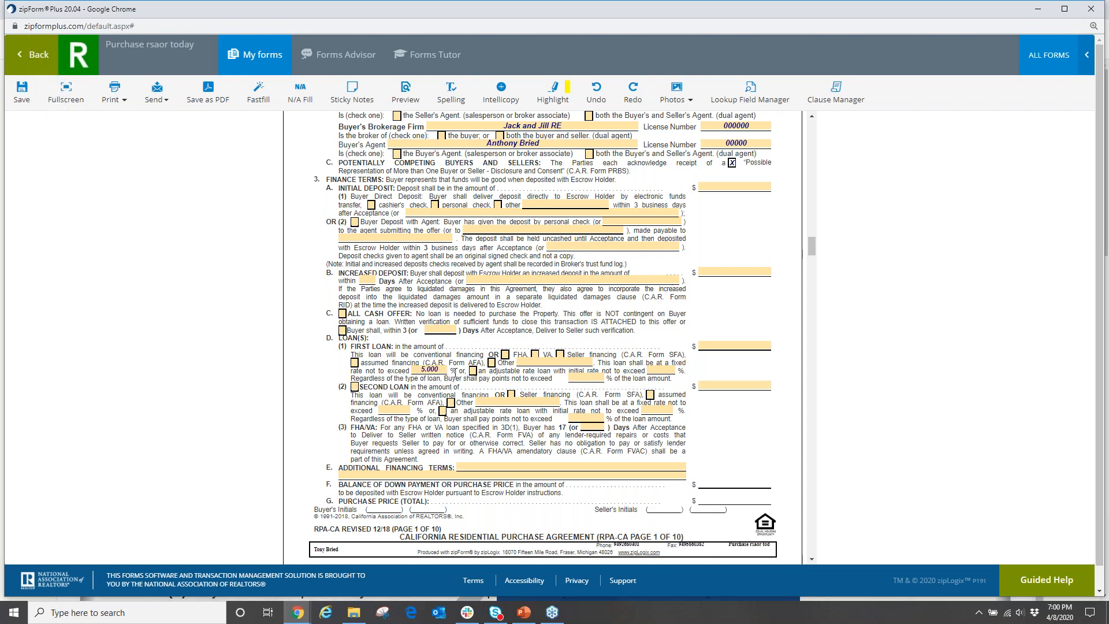
# Check Buyer and Seller for reports 7A(2) and 7A(3), and Seller for County, City transfer tax and HOA fee.
pyautogui.scroll(-12, 468, 440)
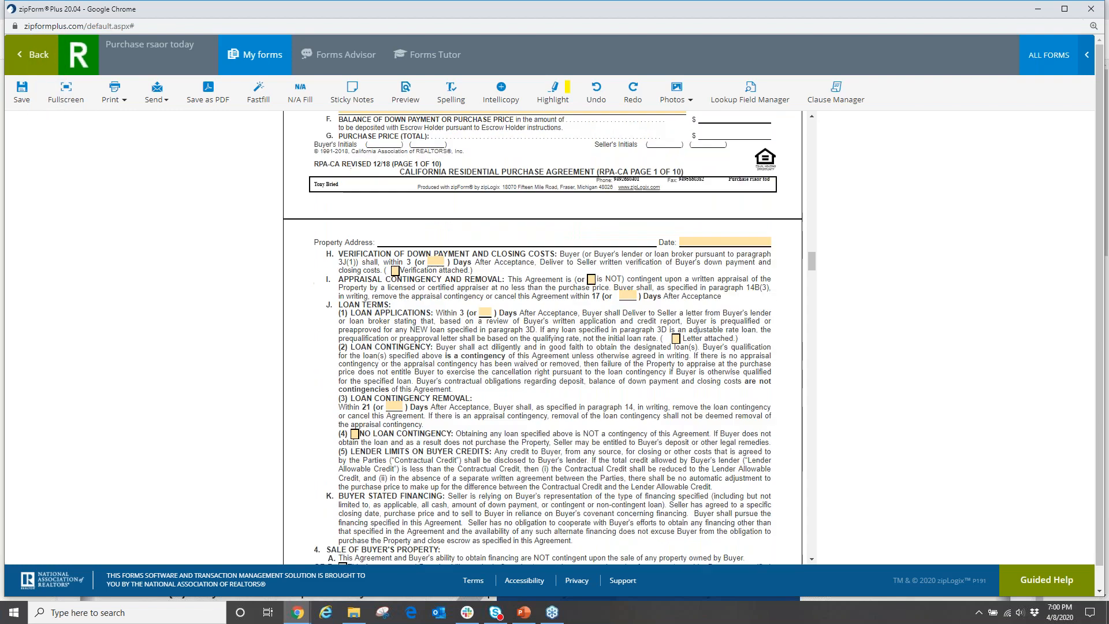
pyautogui.click(355, 383)
pyautogui.click(387, 383)
pyautogui.click(355, 400)
pyautogui.click(387, 401)
pyautogui.scroll(-4, 387, 404)
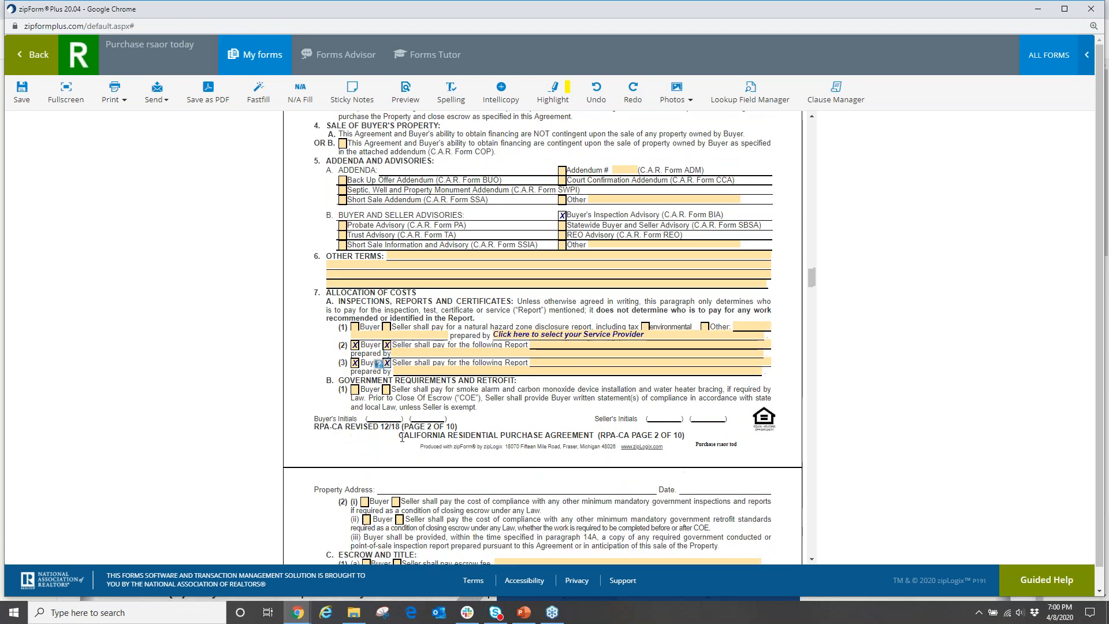
pyautogui.click(386, 433)
pyautogui.click(386, 443)
pyautogui.click(386, 451)
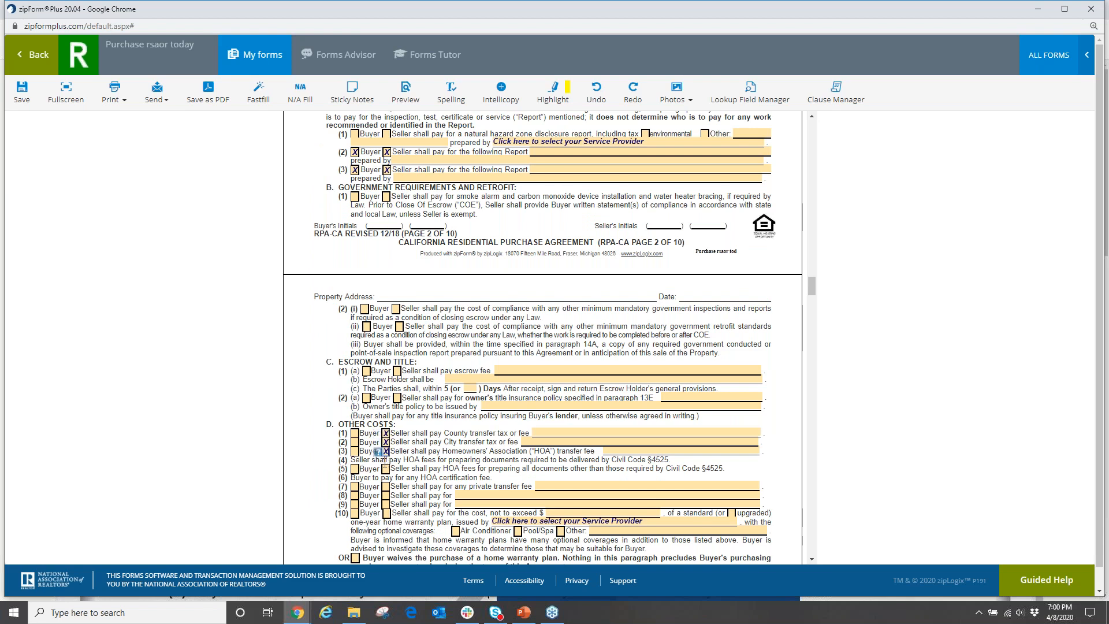
pyautogui.scroll(-4, 385, 471)
pyautogui.scroll(10, 386, 347)
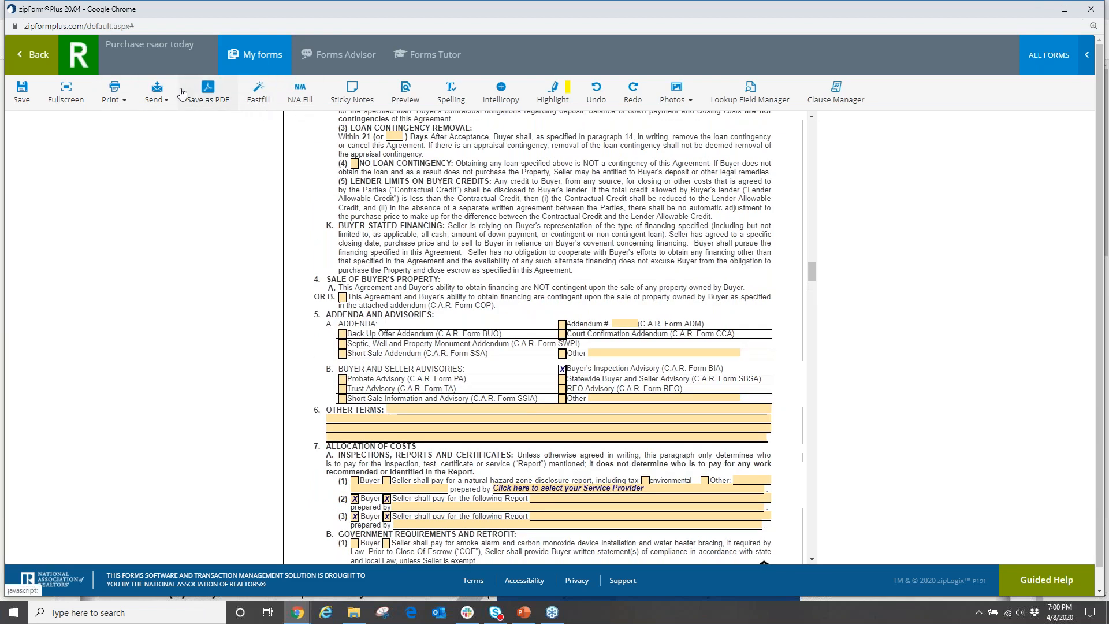
# Save the forms and return to the Templates list, now showing Purchase rsaor today.
pyautogui.click(23, 93)
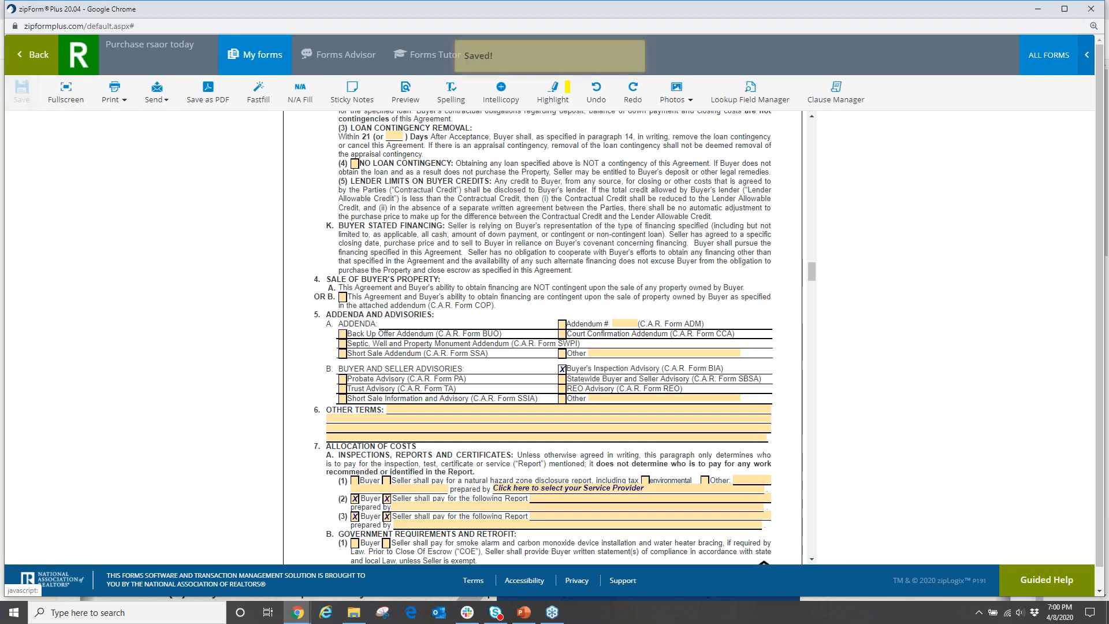
pyautogui.click(28, 61)
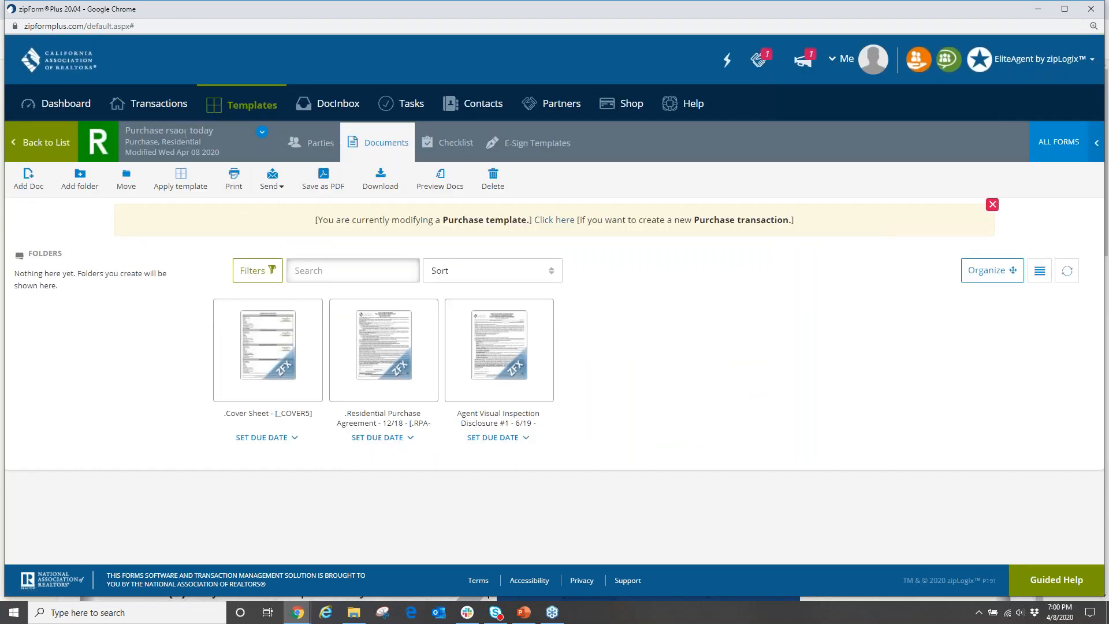
pyautogui.click(261, 114)
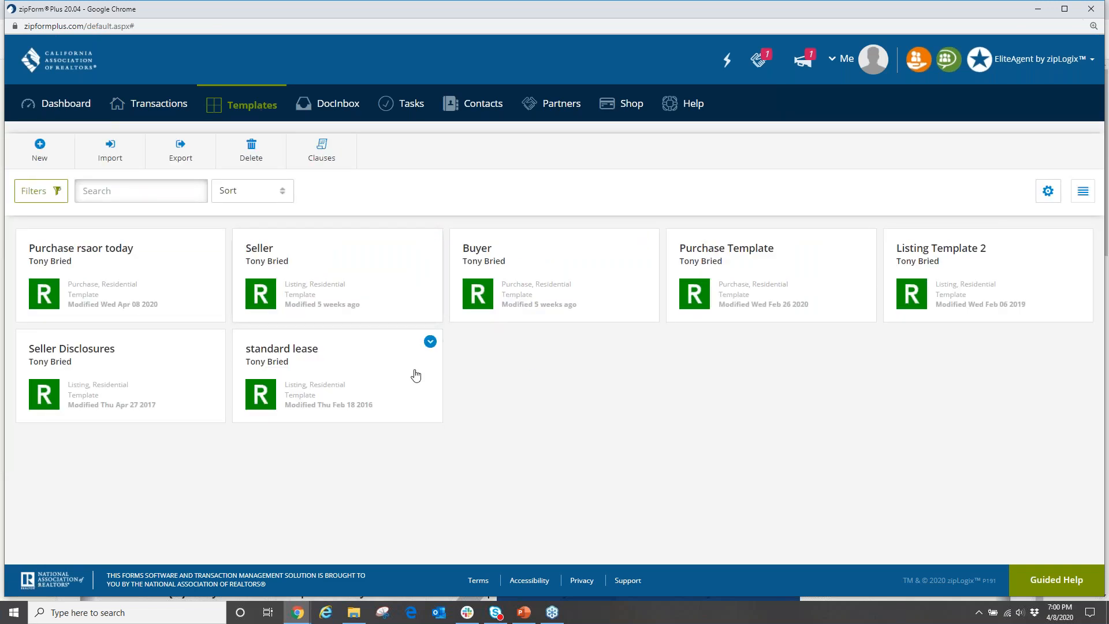
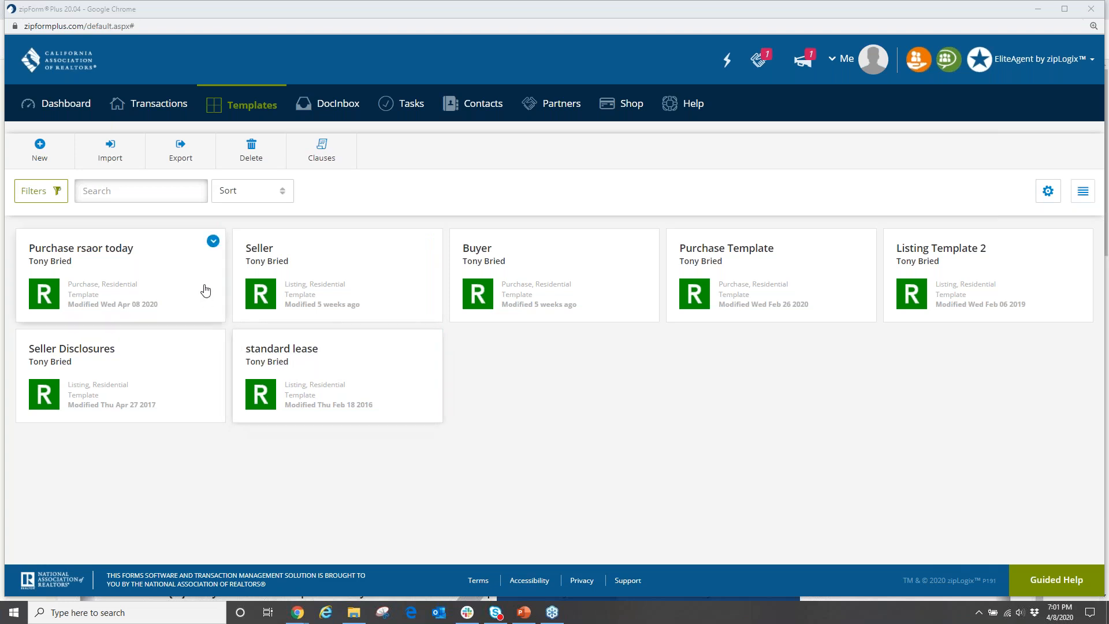
# Create a Residential purchase transaction named 'as;ldkjslkjd' using the 'Personal - Purchase rsaor today' template.
pyautogui.click(173, 106)
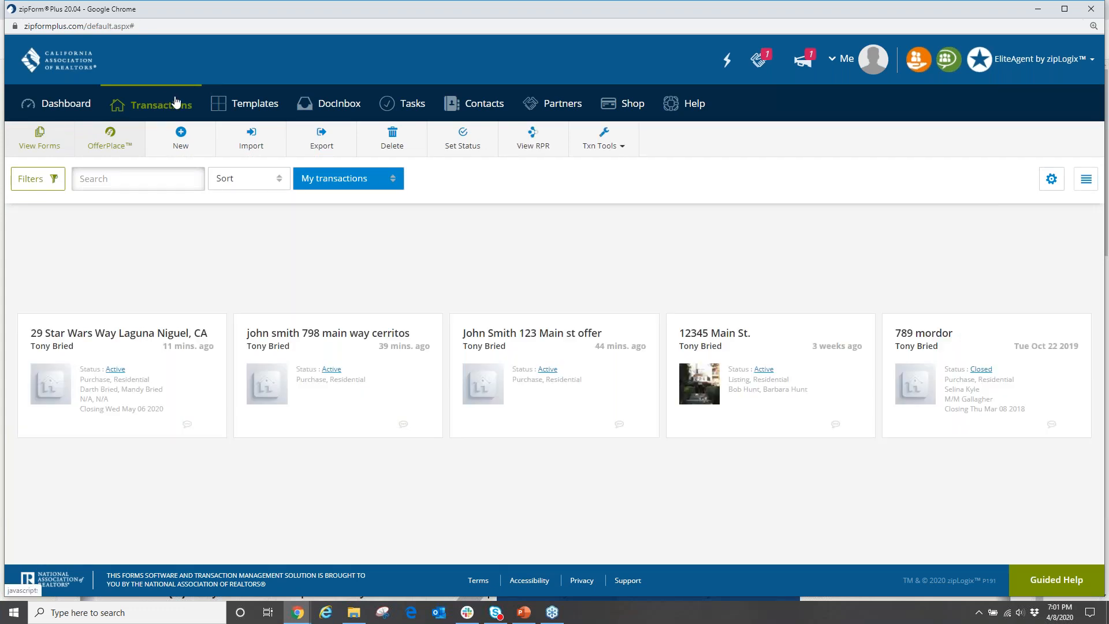
pyautogui.click(180, 138)
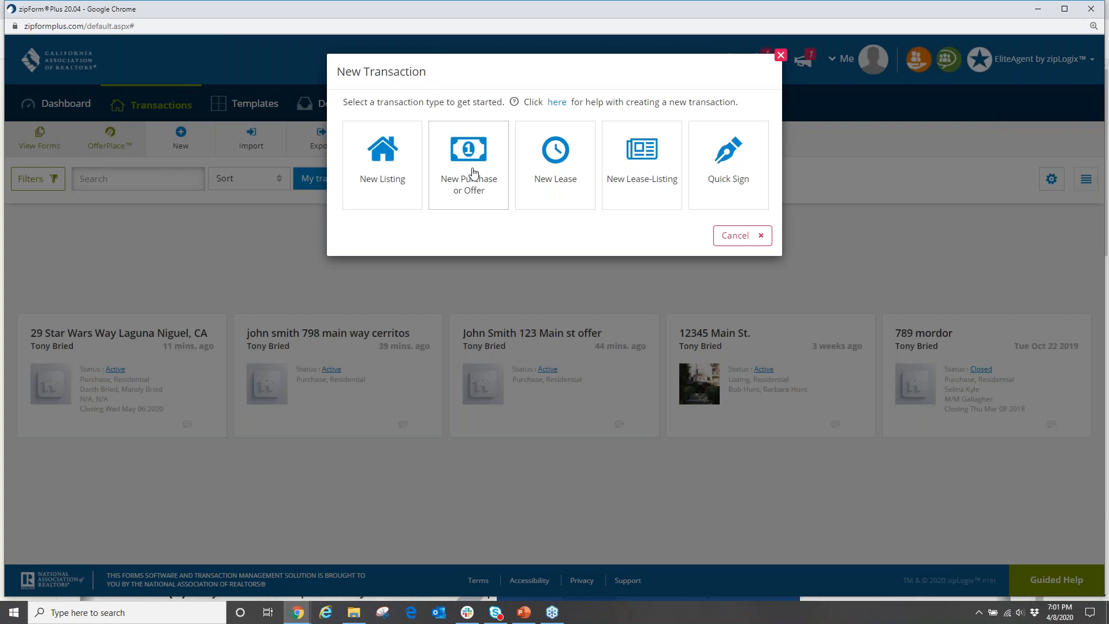
pyautogui.click(474, 173)
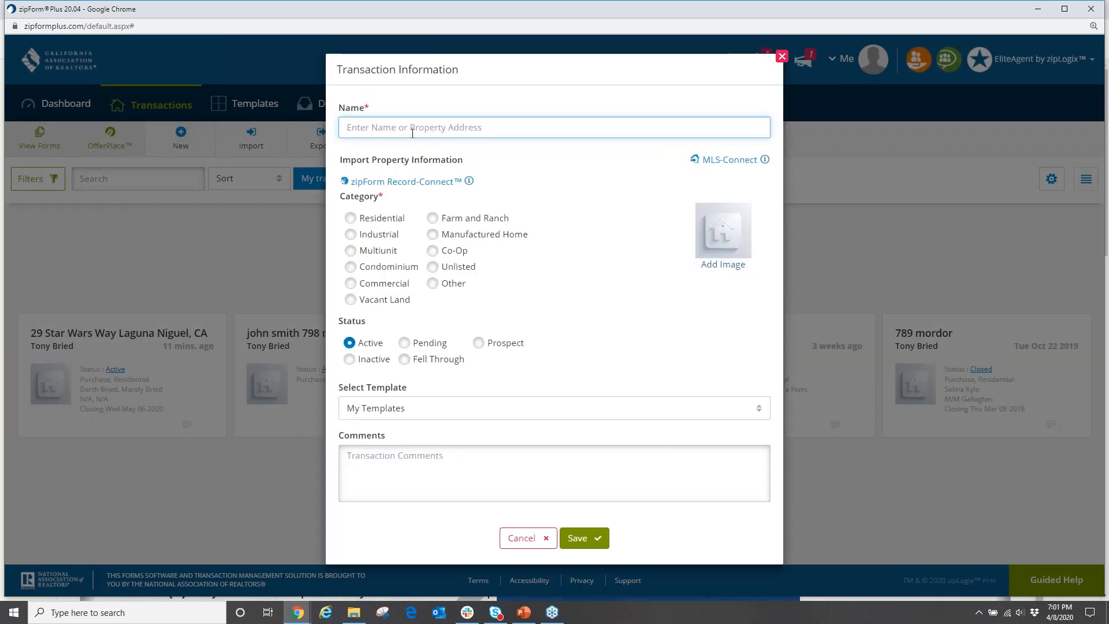
pyautogui.write('as;ldkjslkjd')
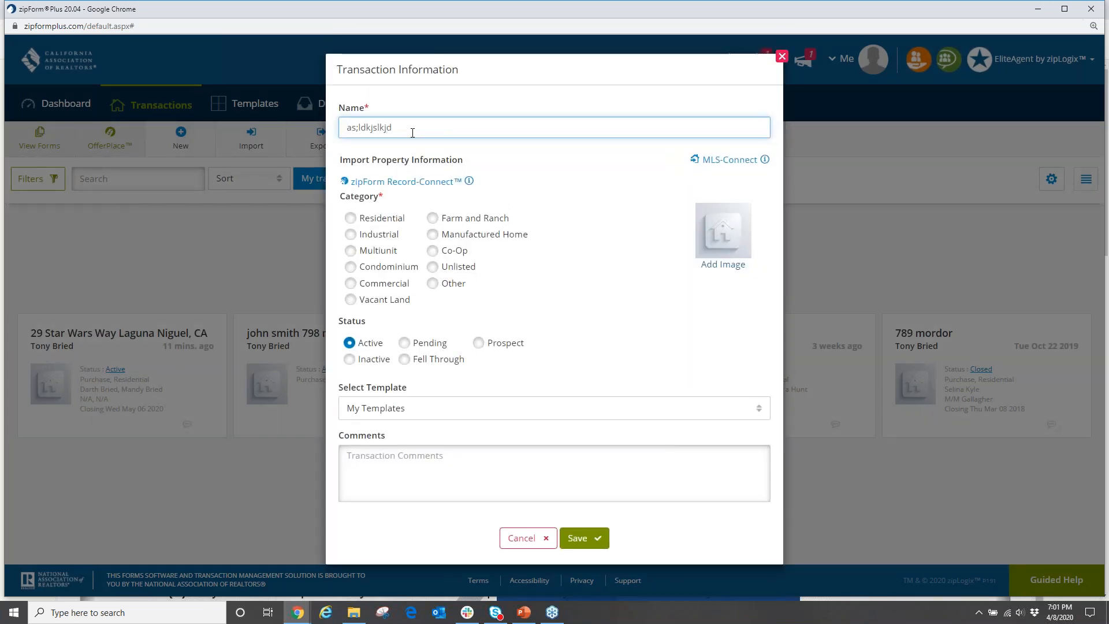
pyautogui.click(351, 218)
pyautogui.moveTo(415, 384); pyautogui.dragTo(340, 397)
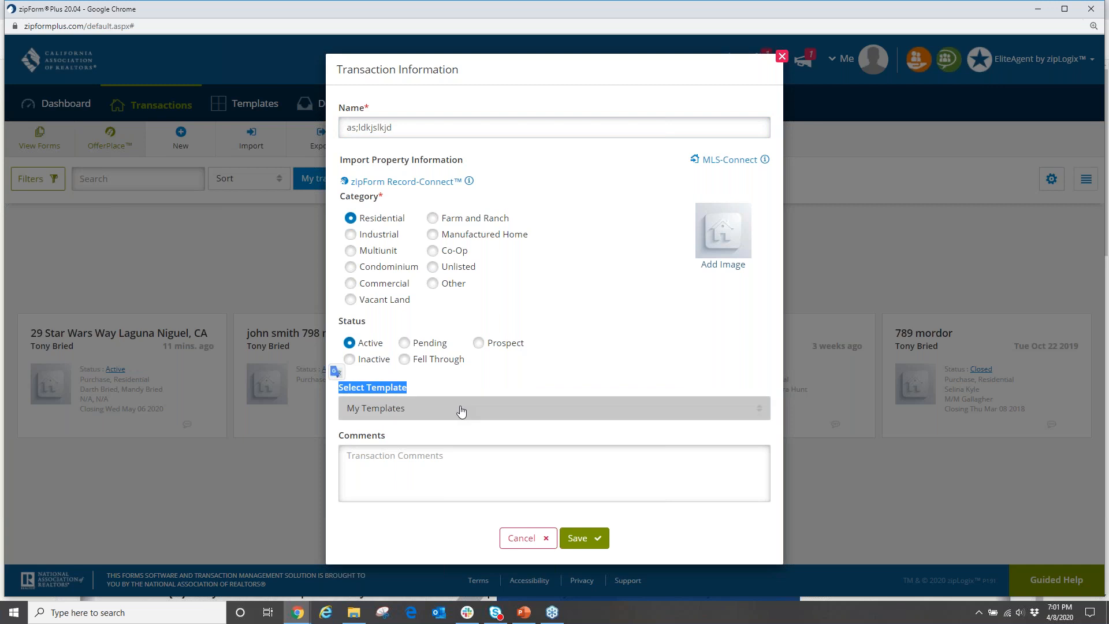
pyautogui.click(759, 408)
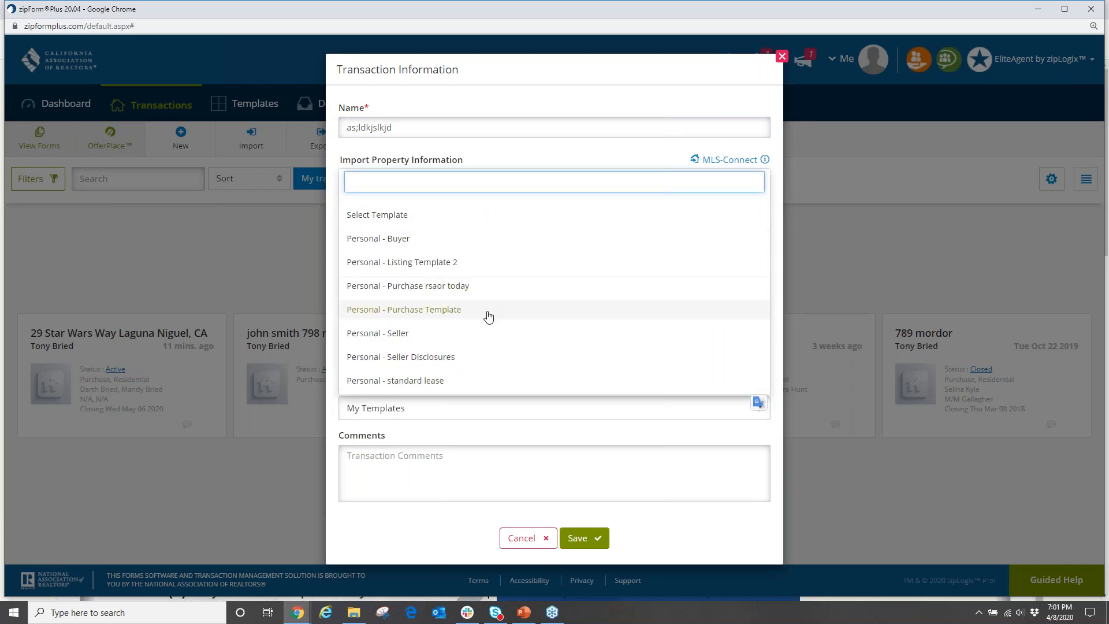
pyautogui.click(428, 287)
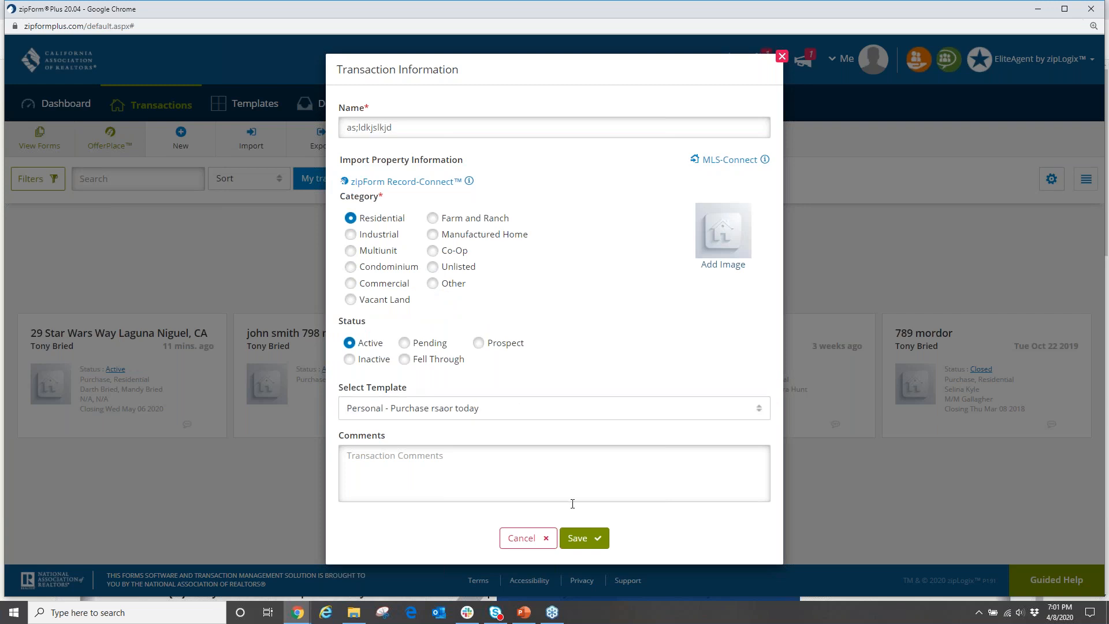
pyautogui.click(587, 544)
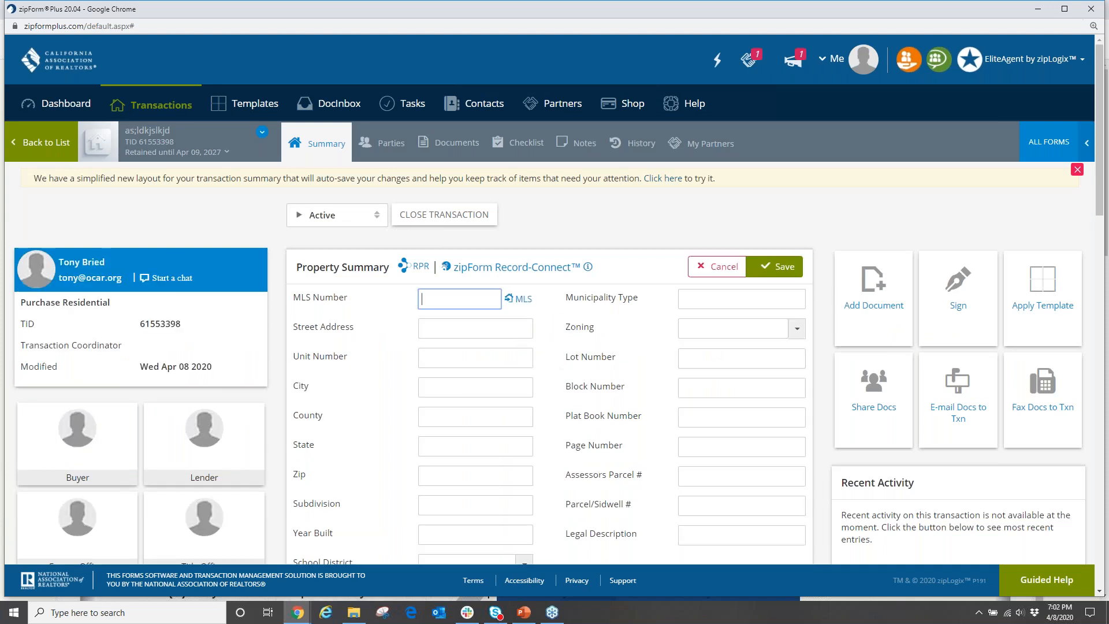
# Open the Cover Sheet document from the transaction's Documents list.
pyautogui.click(457, 145)
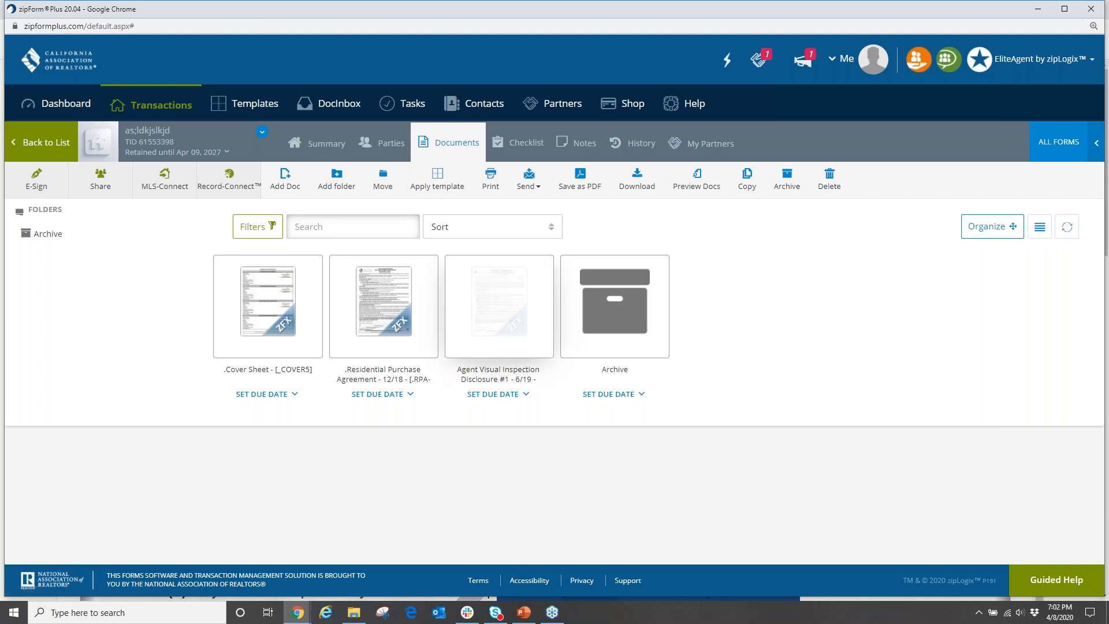
pyautogui.click(289, 306)
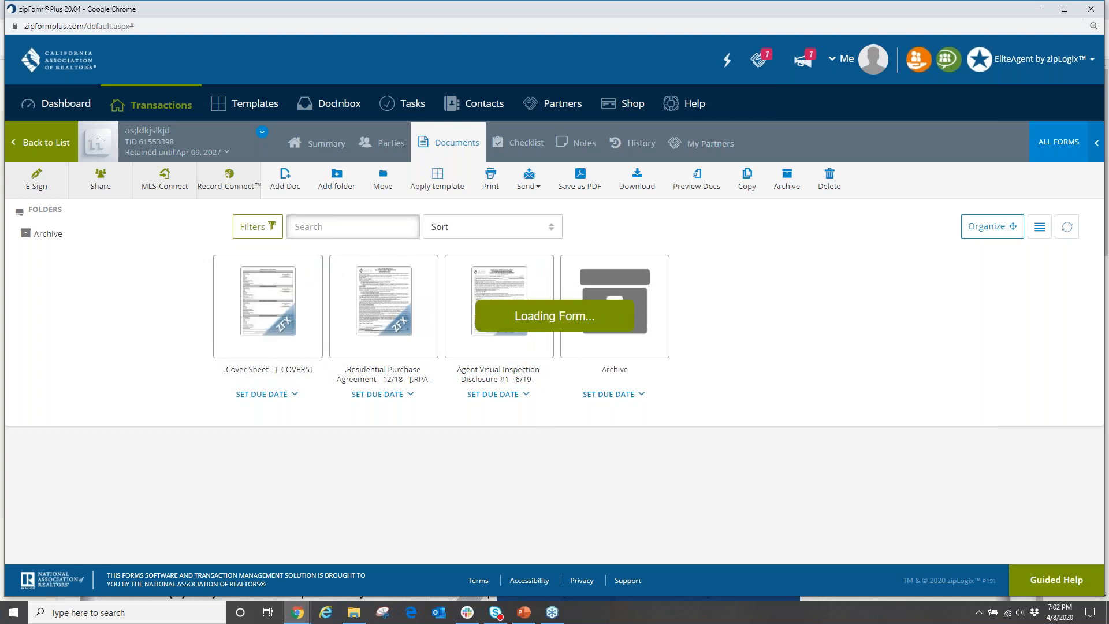
pyautogui.scroll(10, 545, 391)
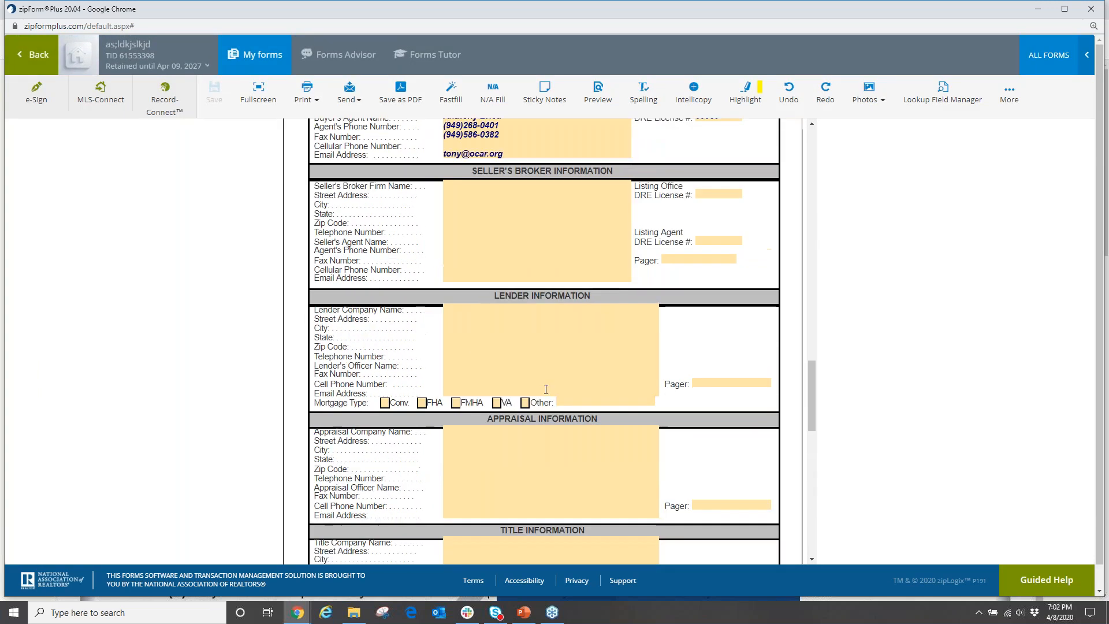
# Enter the first buyer's full name and pick their e-mail from the suggestions.
pyautogui.scroll(15, 545, 392)
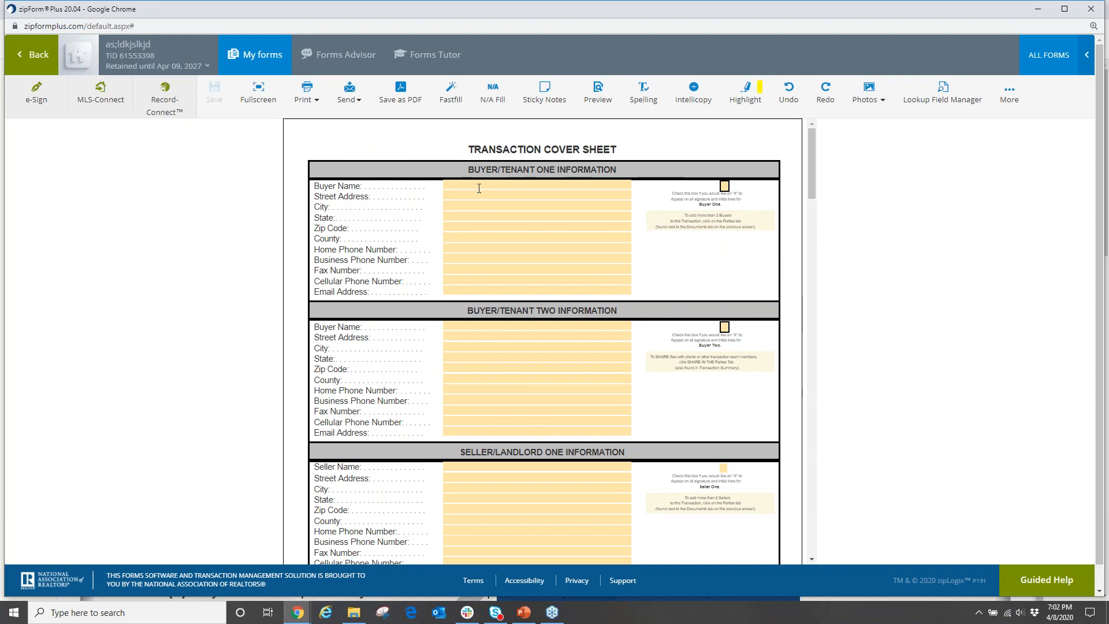
pyautogui.click(479, 186)
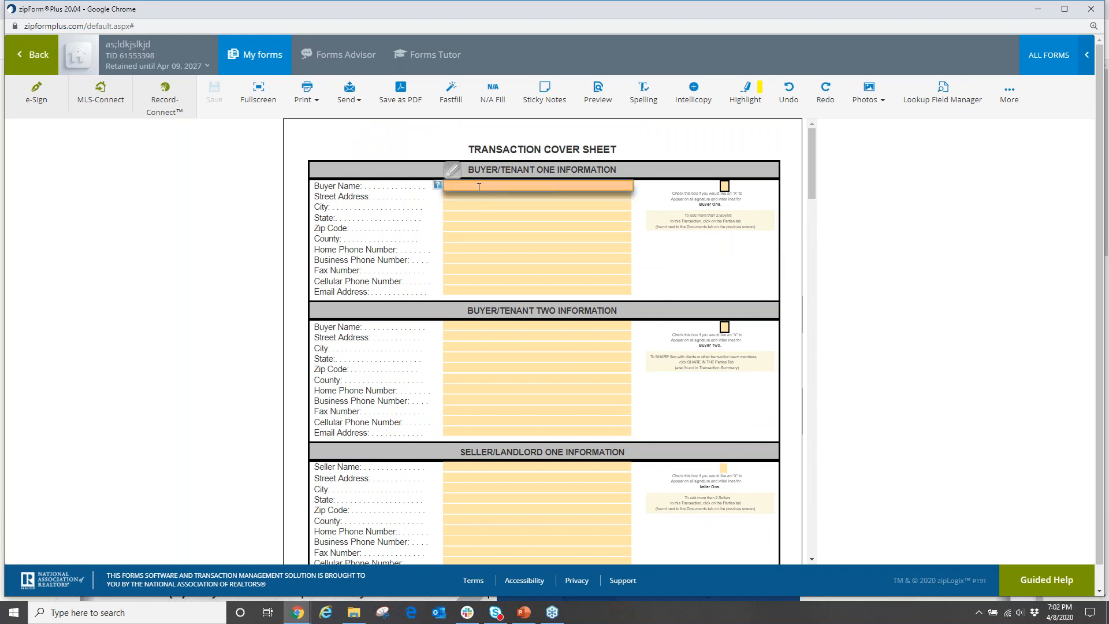
pyautogui.press('Tab')
pyautogui.press('Tab')
pyautogui.press('Tab')
pyautogui.press('Tab')
pyautogui.press('Tab')
pyautogui.press('Tab')
pyautogui.press('Tab')
pyautogui.press('Tab')
pyautogui.press('Tab')
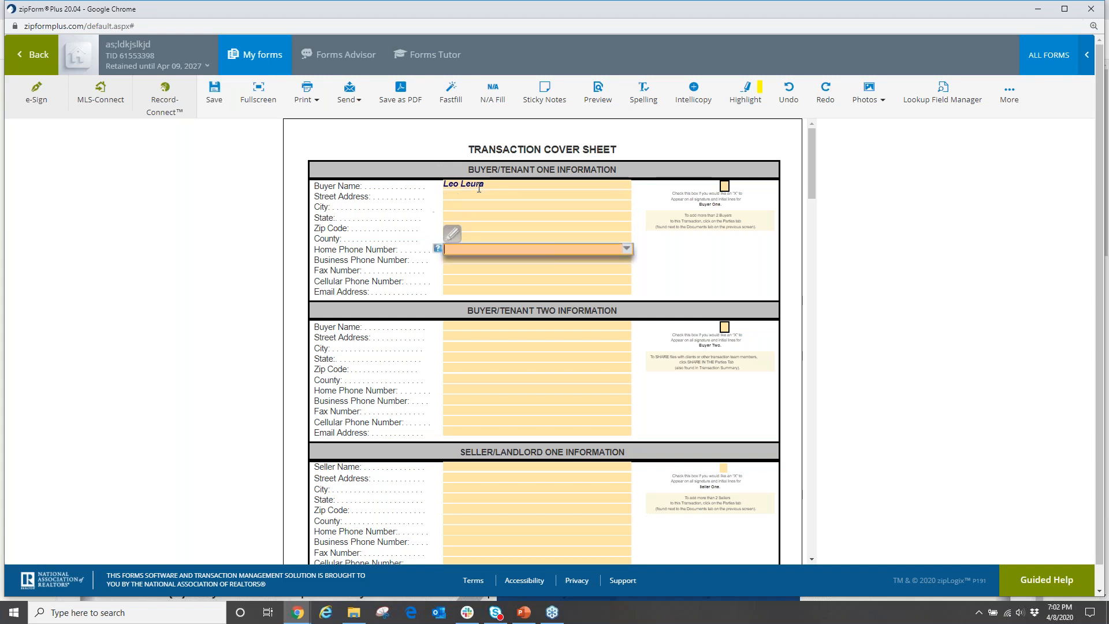
pyautogui.write('t')
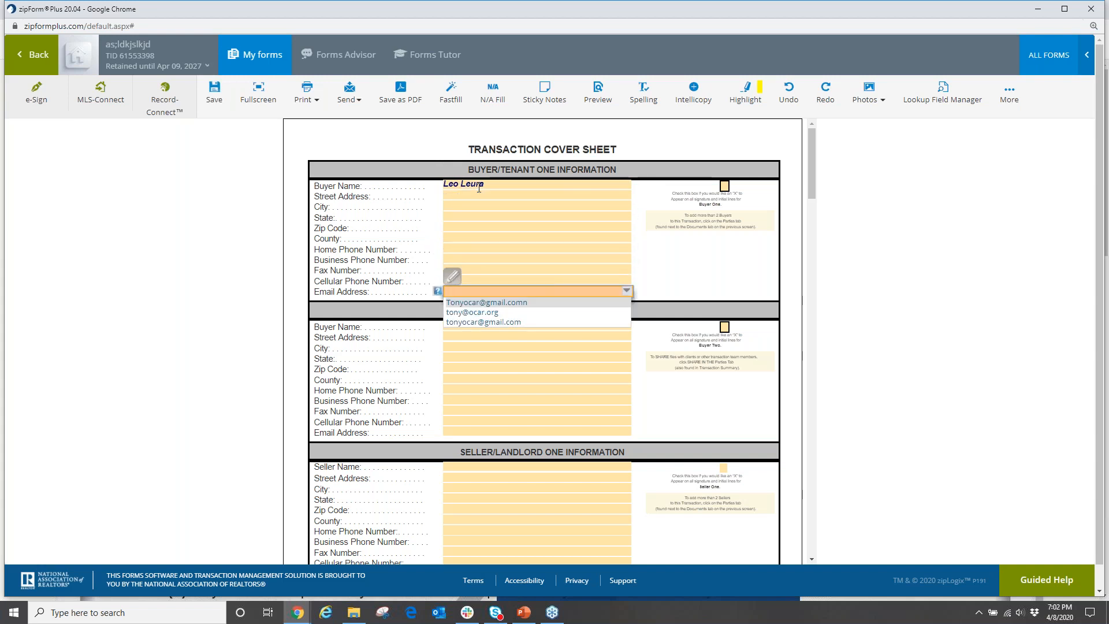
pyautogui.write('on')
pyautogui.click(473, 303)
# Enter the second buyer's full name and e-mail address.
pyautogui.click(480, 329)
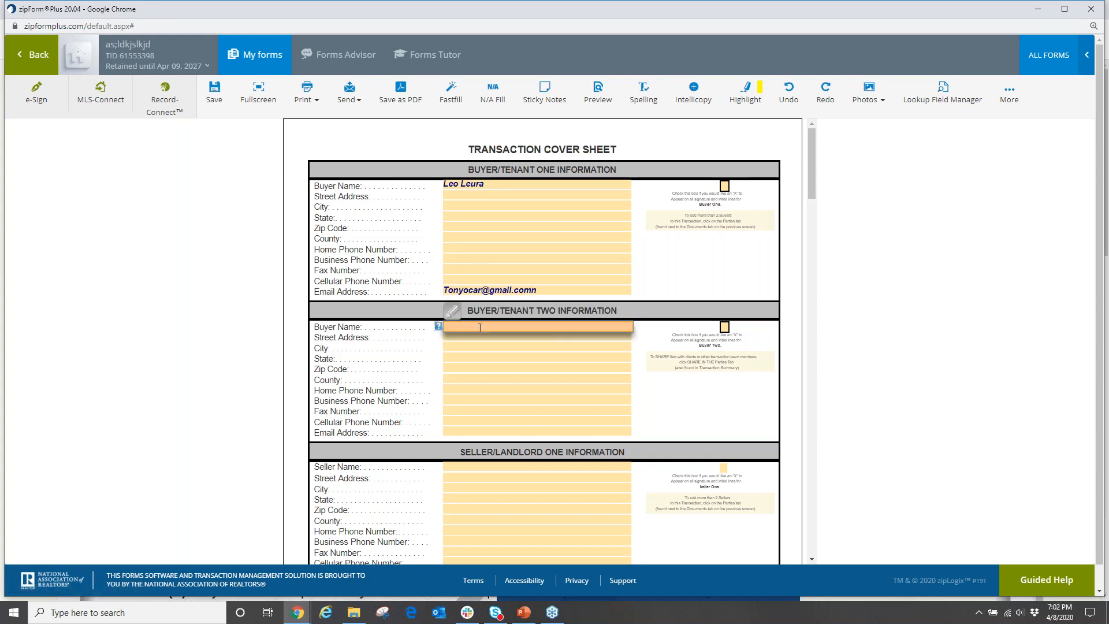
pyautogui.press('Tab')
pyautogui.press('Tab')
pyautogui.press('Tab')
pyautogui.press('Tab')
pyautogui.press('Tab')
pyautogui.press('Tab')
pyautogui.press('Tab')
pyautogui.press('Tab')
pyautogui.press('Tab')
pyautogui.press('Tab')
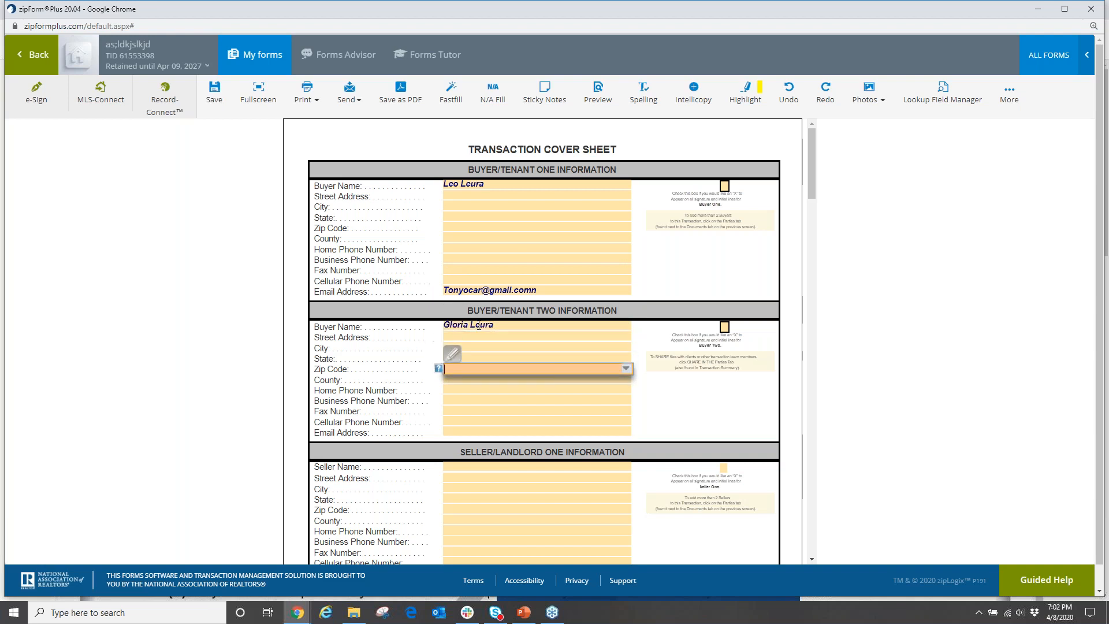
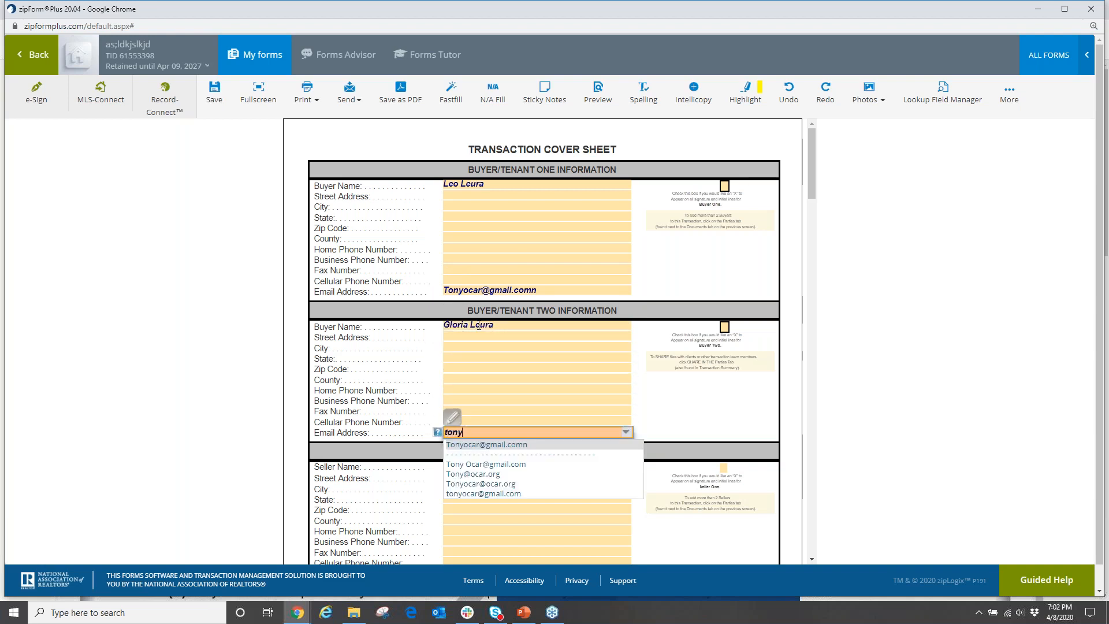
pyautogui.click(657, 407)
# Check the property address fields, then show the transaction's forms list.
pyautogui.scroll(-9, 619, 416)
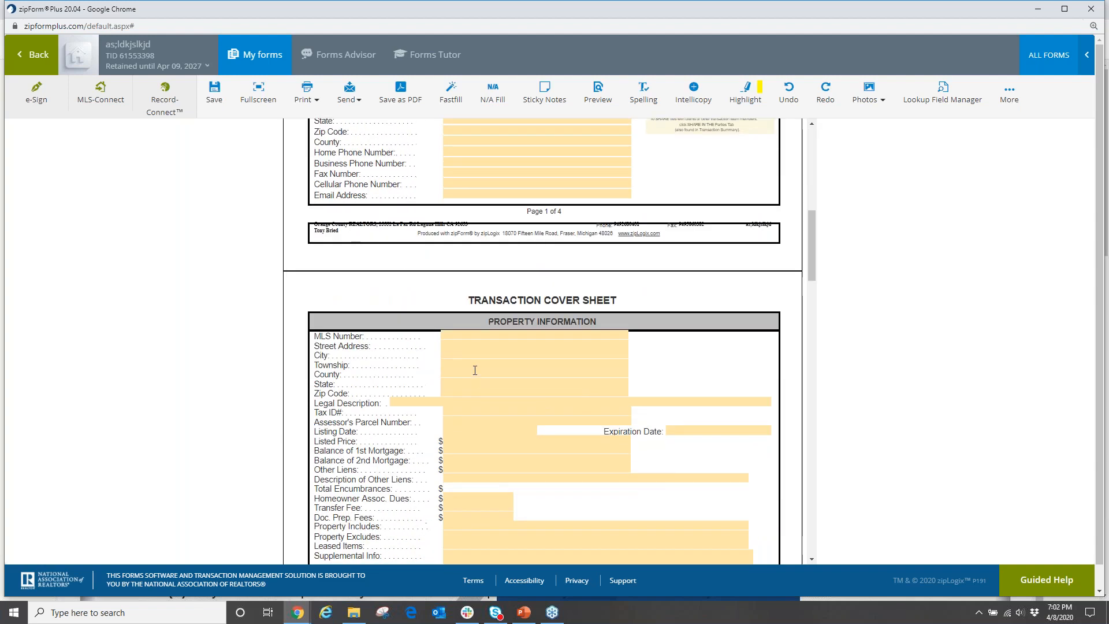
pyautogui.click(470, 342)
pyautogui.click(479, 403)
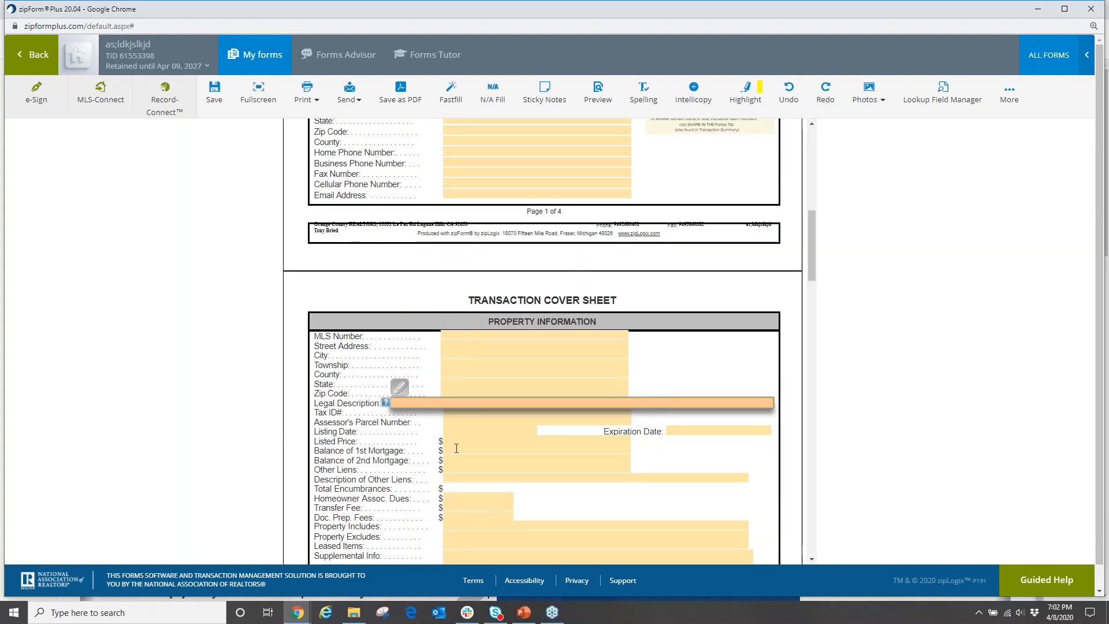
pyautogui.scroll(-1, 458, 445)
pyautogui.scroll(5, 461, 447)
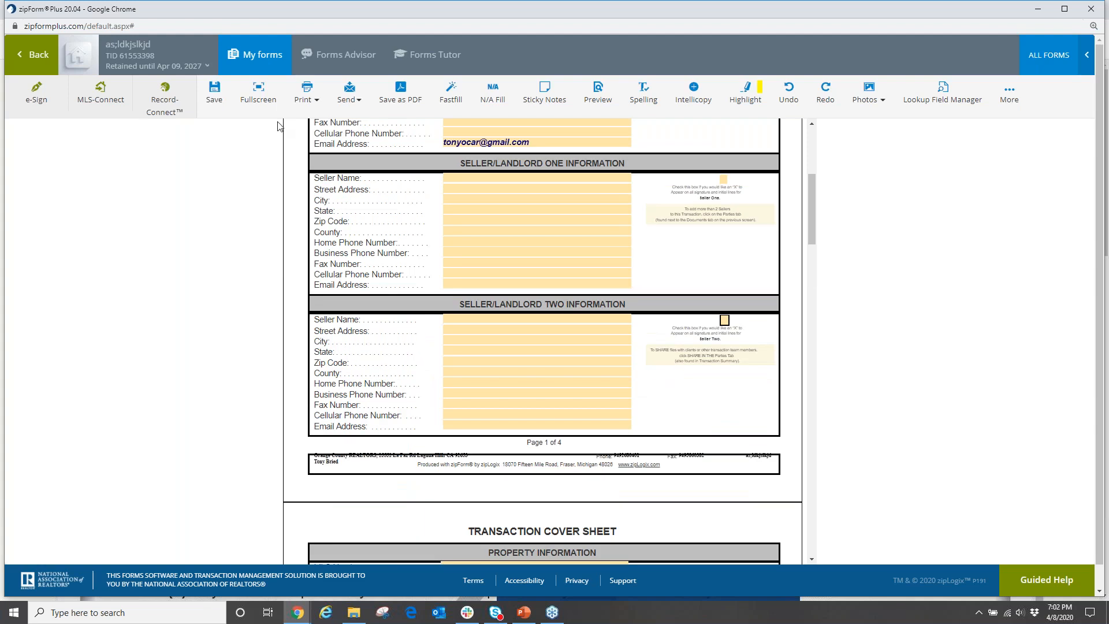
pyautogui.click(254, 55)
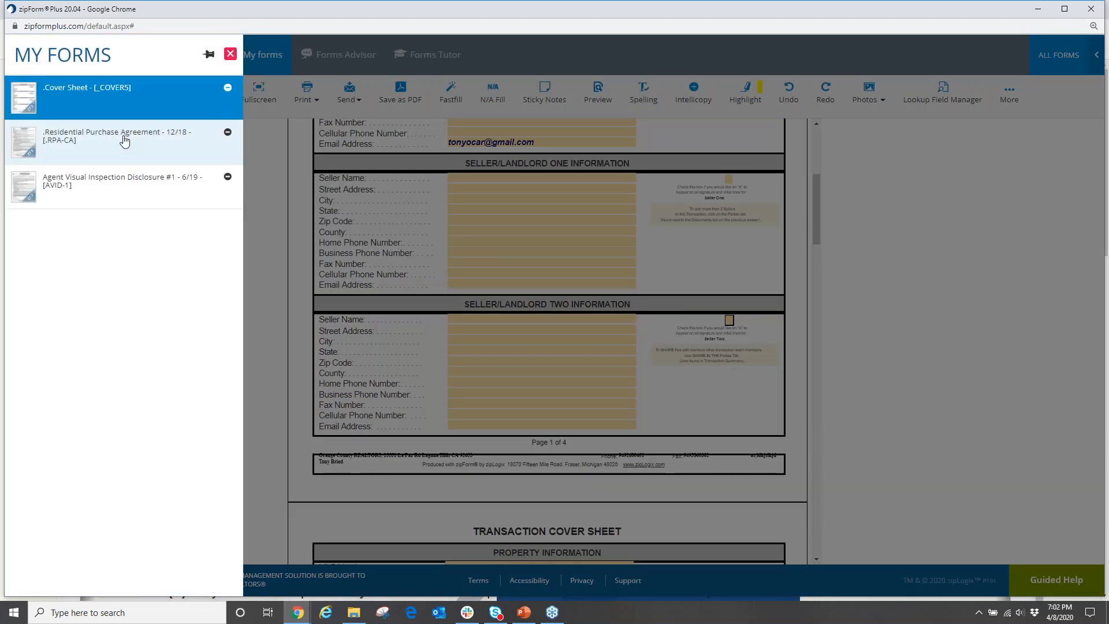
# In the Residential Purchase Agreement, set escrow to close on May 20, 2020.
pyautogui.click(125, 138)
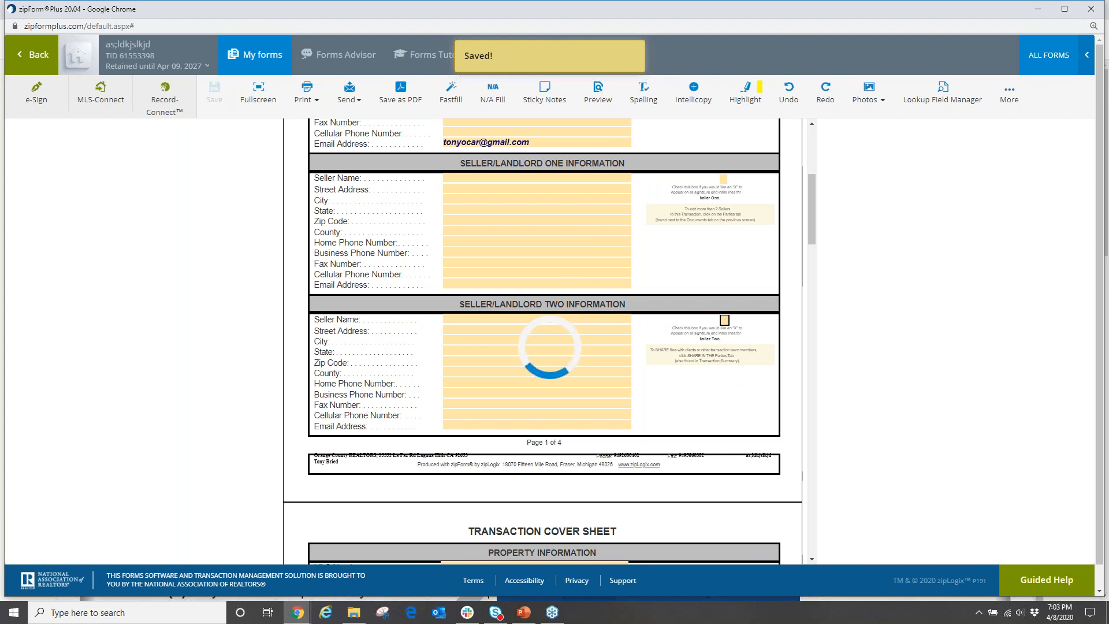
pyautogui.scroll(-10, 368, 374)
pyautogui.scroll(-15, 604, 426)
pyautogui.scroll(-20, 605, 426)
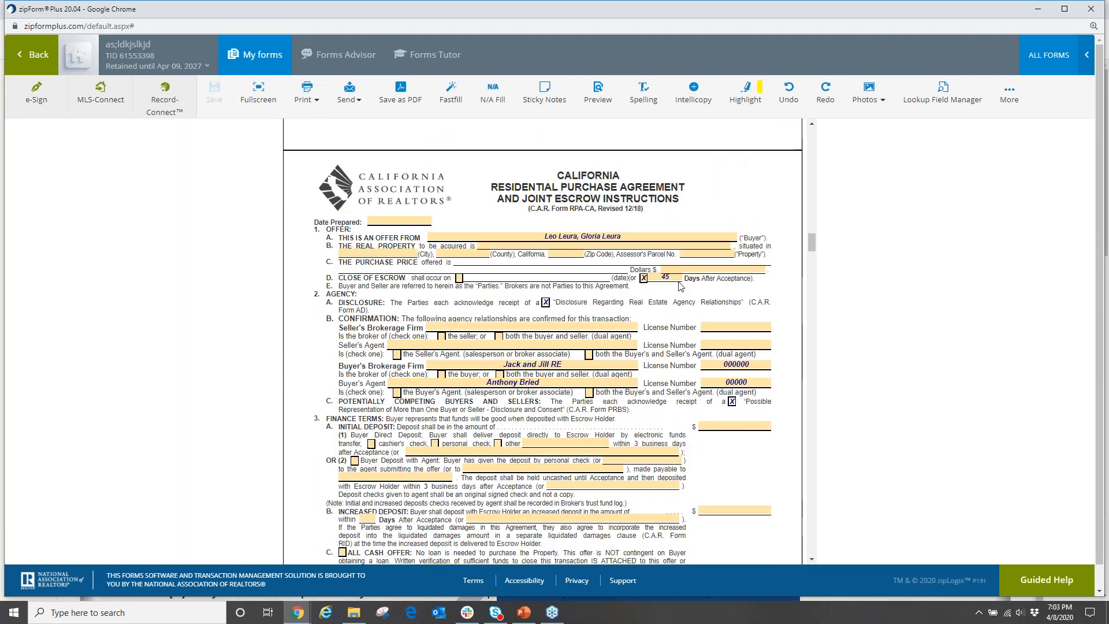
pyautogui.click(459, 279)
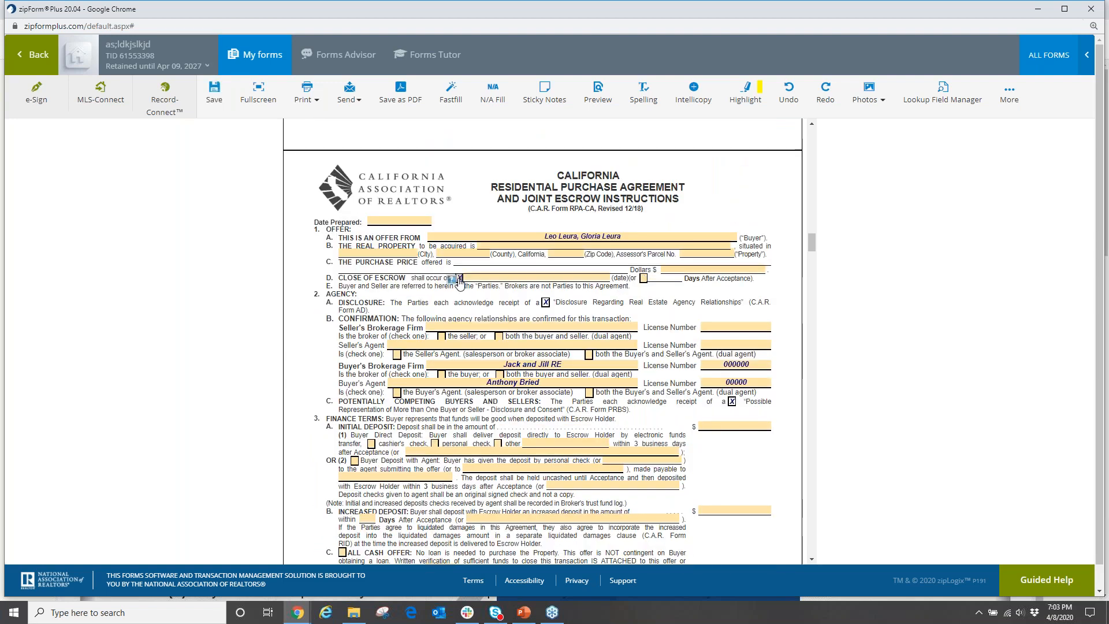
pyautogui.click(520, 277)
pyautogui.click(596, 303)
pyautogui.click(540, 397)
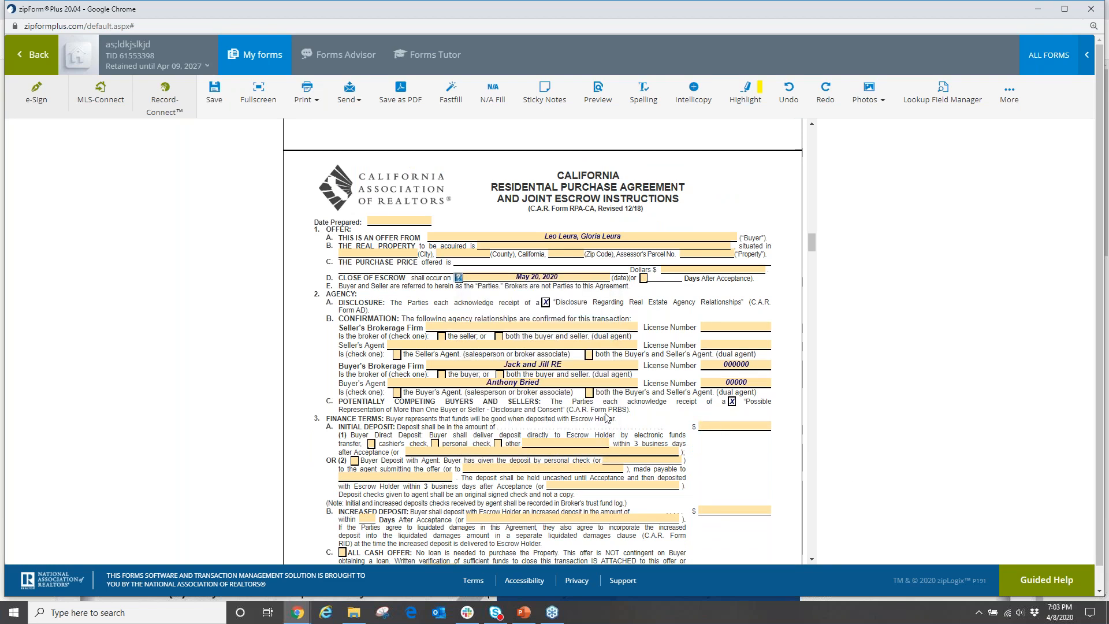
# Mark the offer All Cash, uncheck Seller for reports 7A(2) and 7A(3), and save.
pyautogui.scroll(-4, 595, 419)
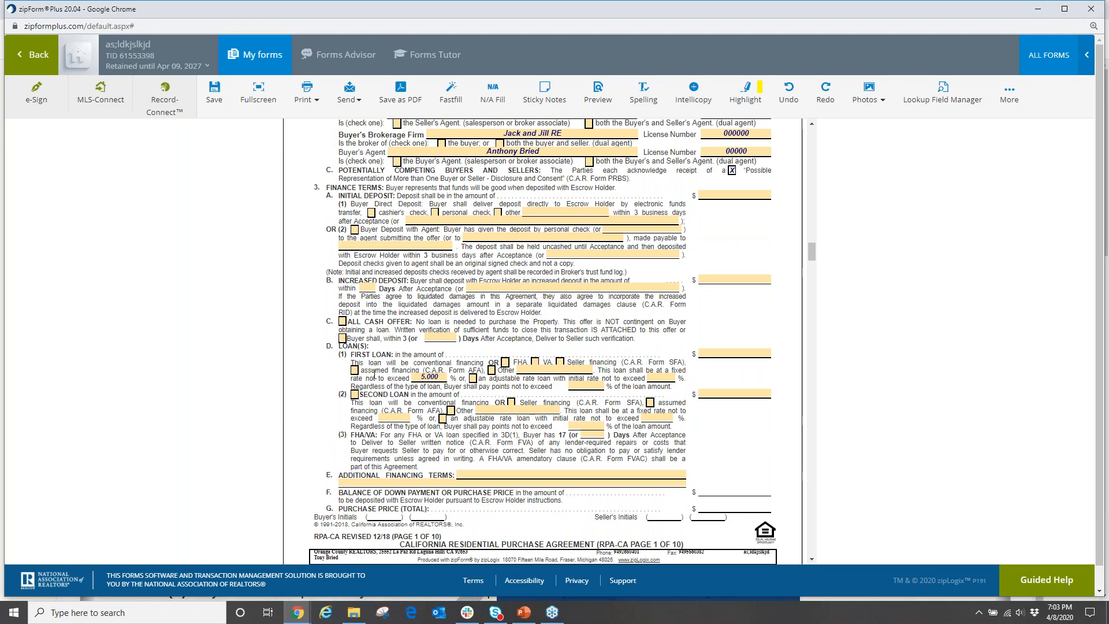
pyautogui.click(342, 321)
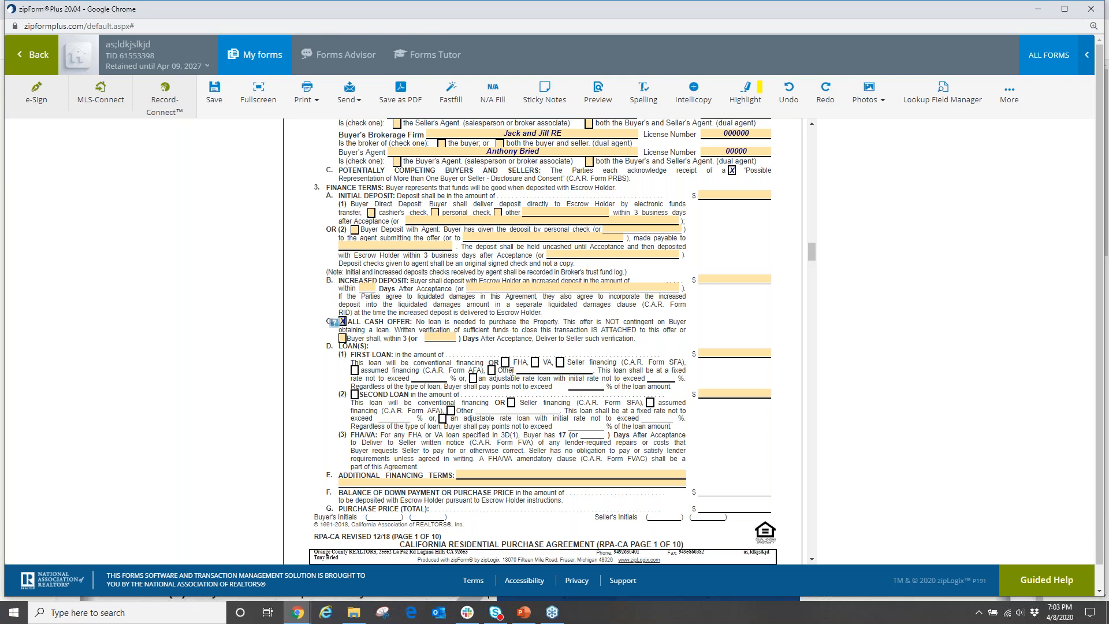
pyautogui.scroll(-10, 513, 370)
pyautogui.scroll(-7, 394, 367)
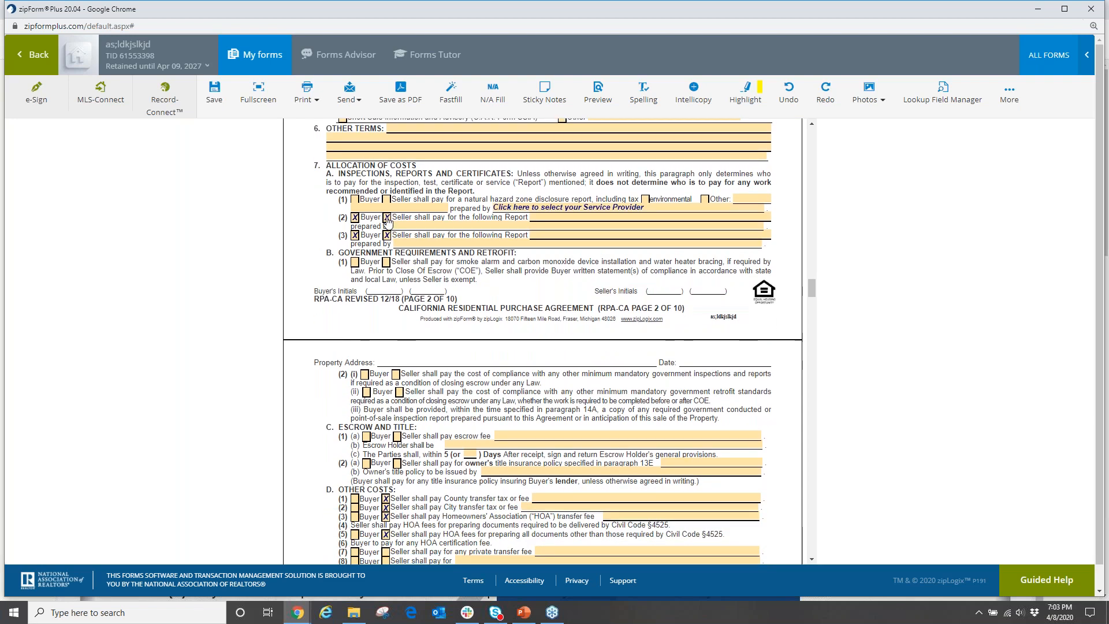
pyautogui.click(387, 217)
pyautogui.click(387, 235)
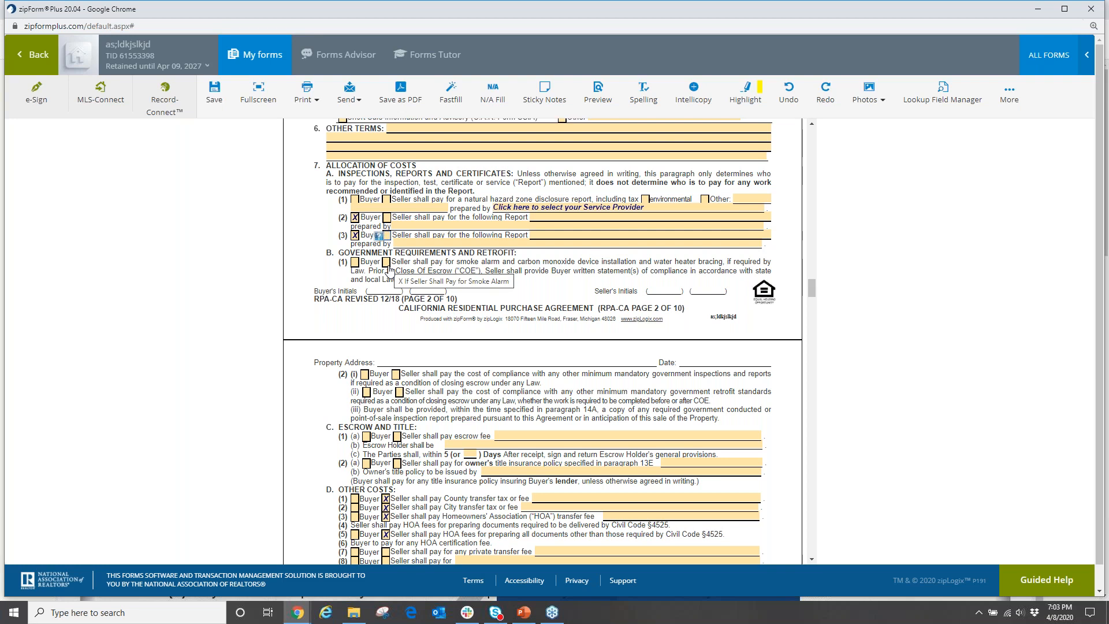
pyautogui.click(35, 54)
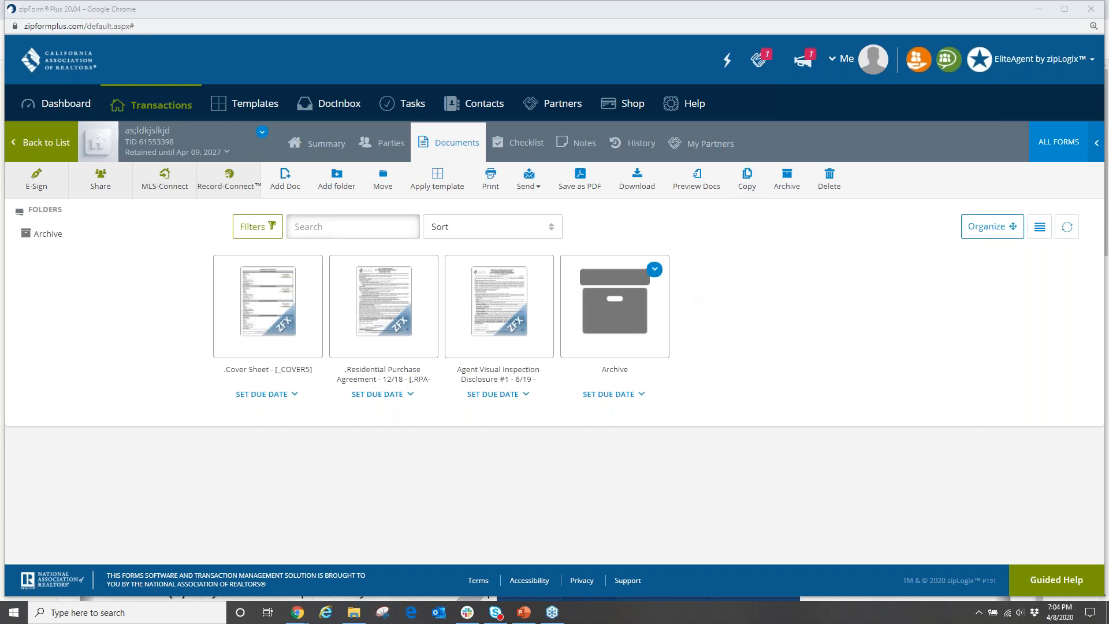
# Return to the Transactions list.
pyautogui.click(174, 106)
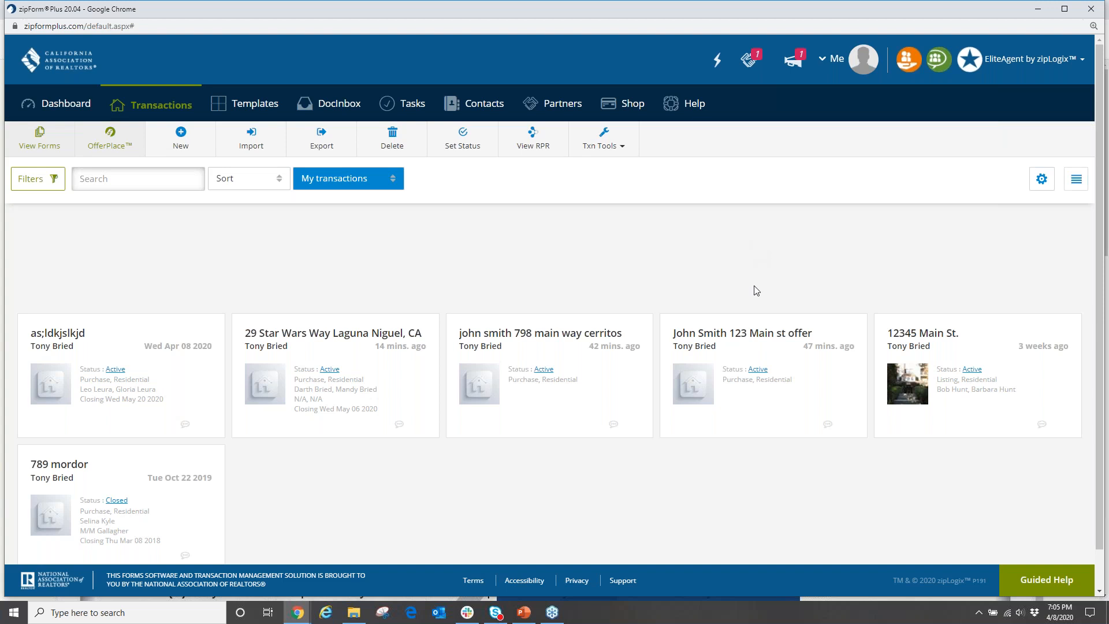
# Open the 29 Star Wars Way transaction and view its E-Sign packets.
pyautogui.moveTo(620, 320)
pyautogui.click(550, 347)
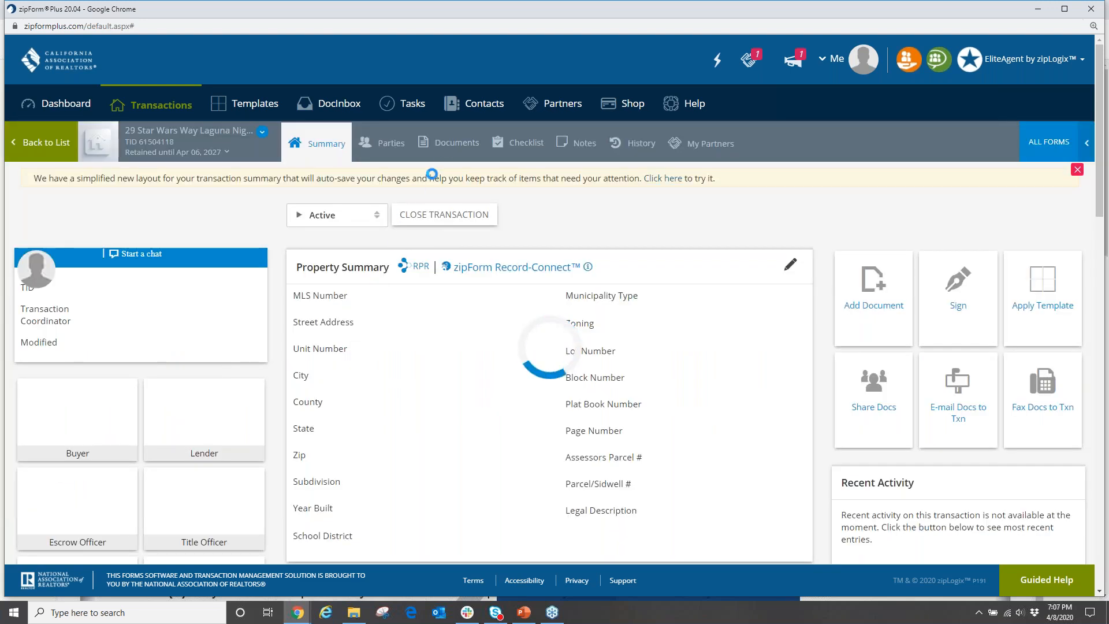
pyautogui.click(464, 150)
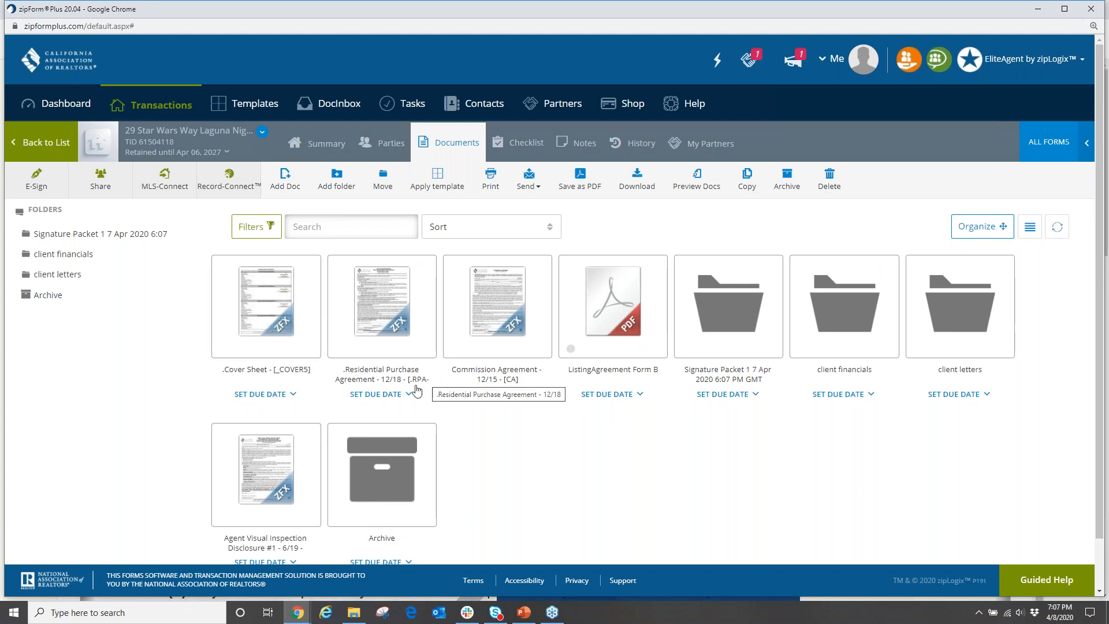
pyautogui.click(39, 184)
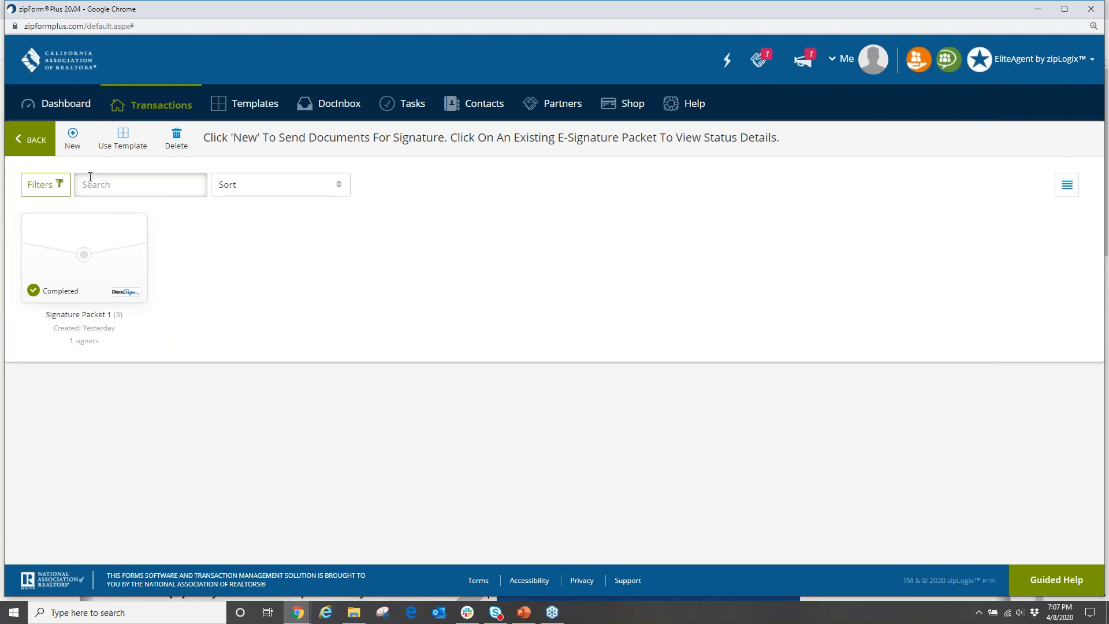
# Create a new packet with the Residential Purchase Agreement, Commission Agreement and ListingAgreement Form B.
pyautogui.click(72, 137)
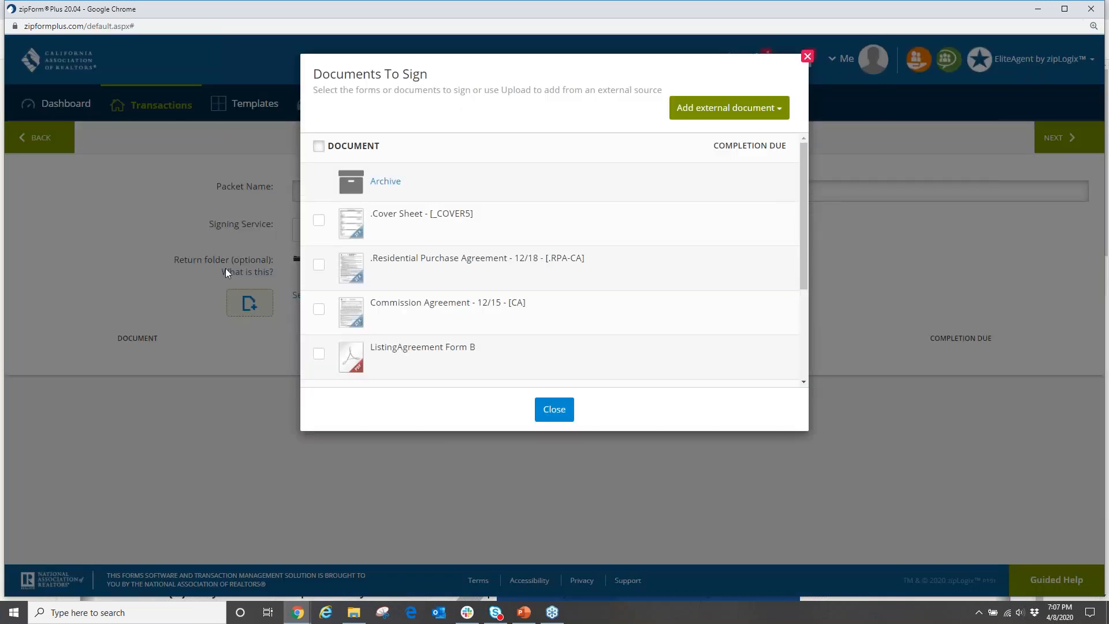
pyautogui.click(319, 265)
pyautogui.click(319, 311)
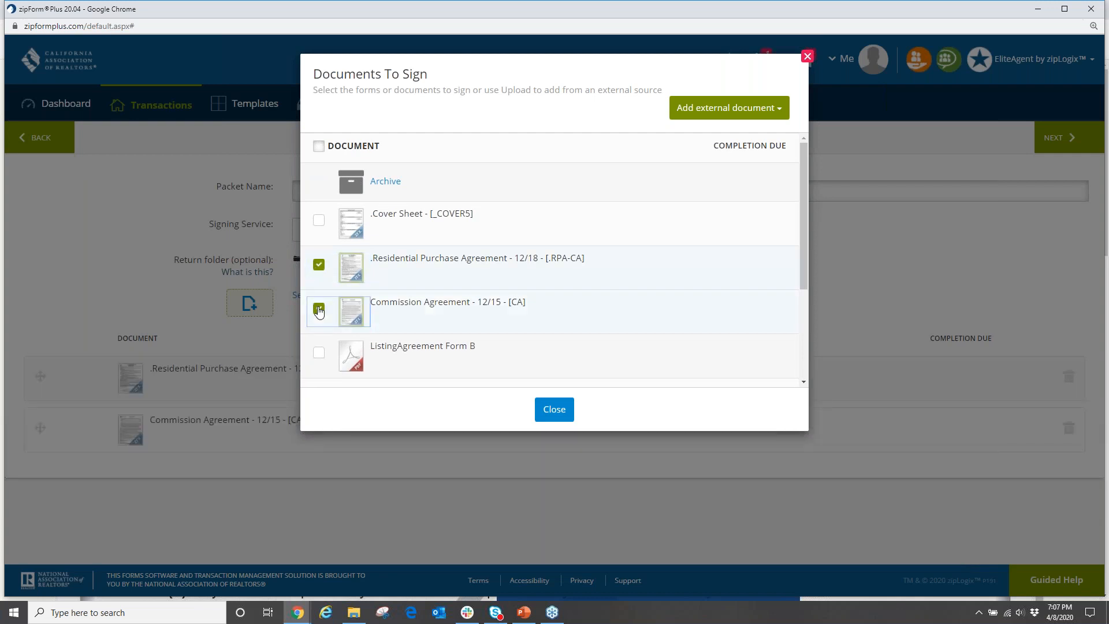
pyautogui.click(319, 353)
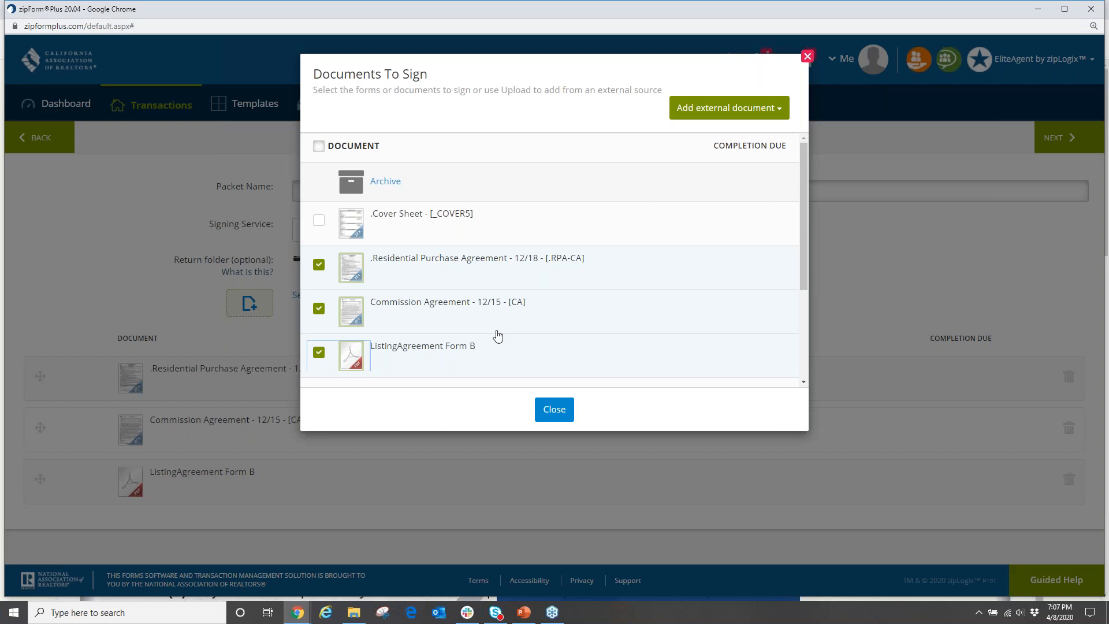
pyautogui.scroll(-2, 495, 334)
pyautogui.scroll(1, 501, 329)
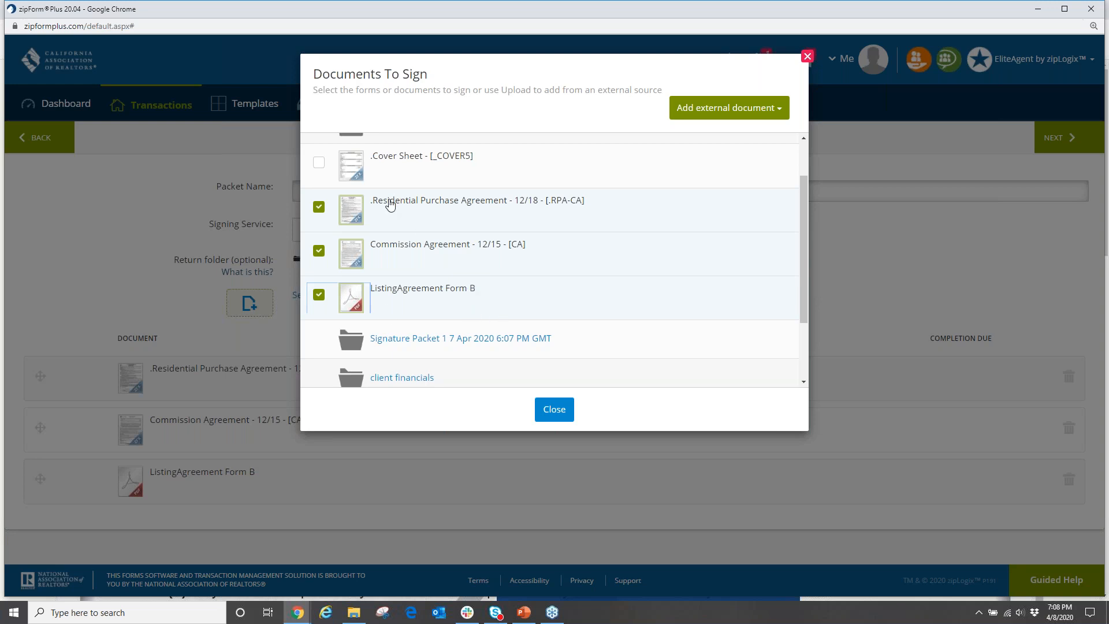
pyautogui.click(554, 410)
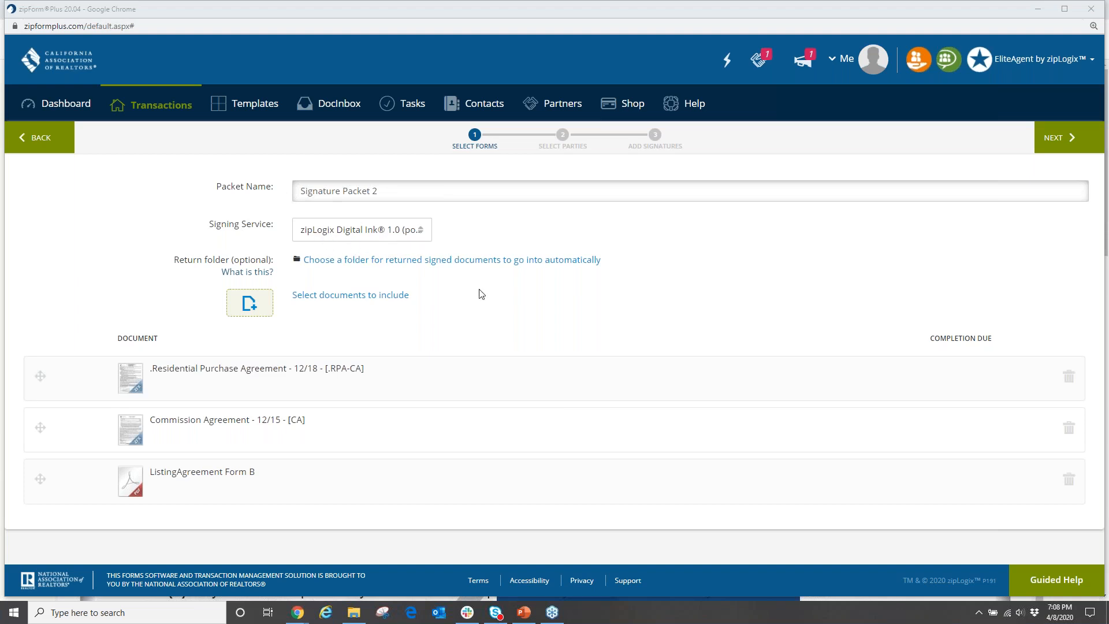
# Continue to Select Parties to choose the packet's signers.
pyautogui.click(1060, 145)
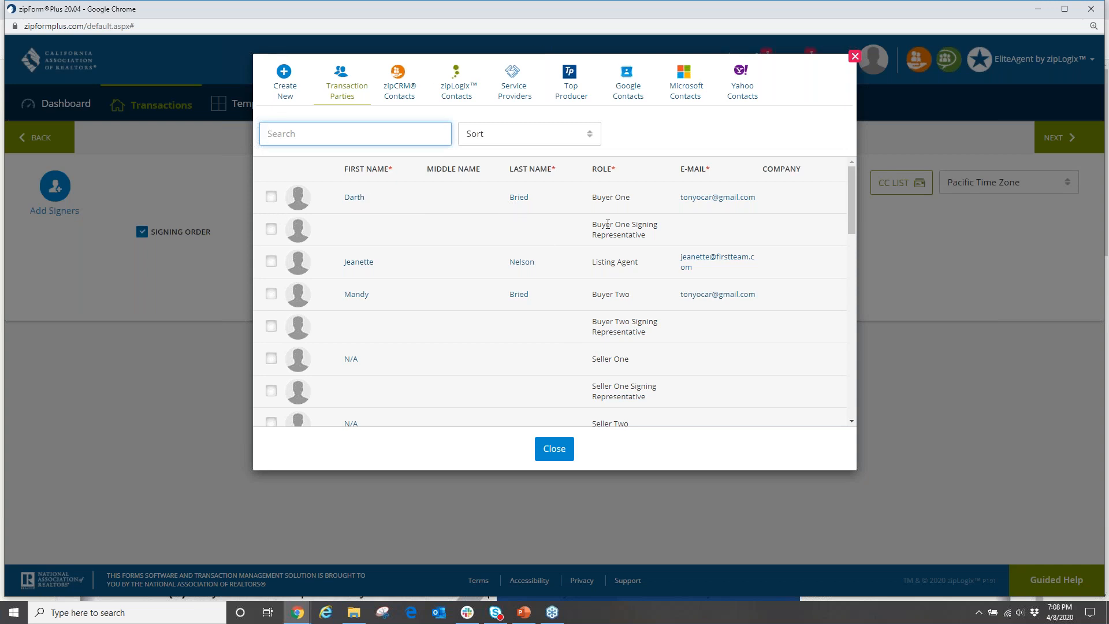
# Check Buyer One, Buyer Two and Selling Agent in Transaction Parties as the three signers.
pyautogui.click(687, 209)
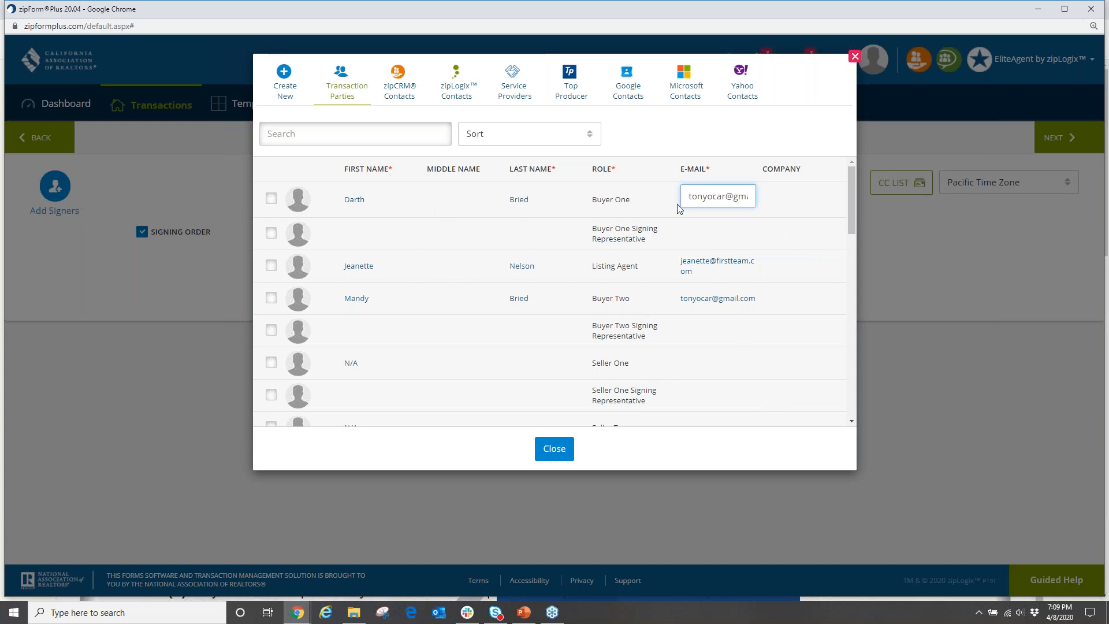
pyautogui.click(271, 198)
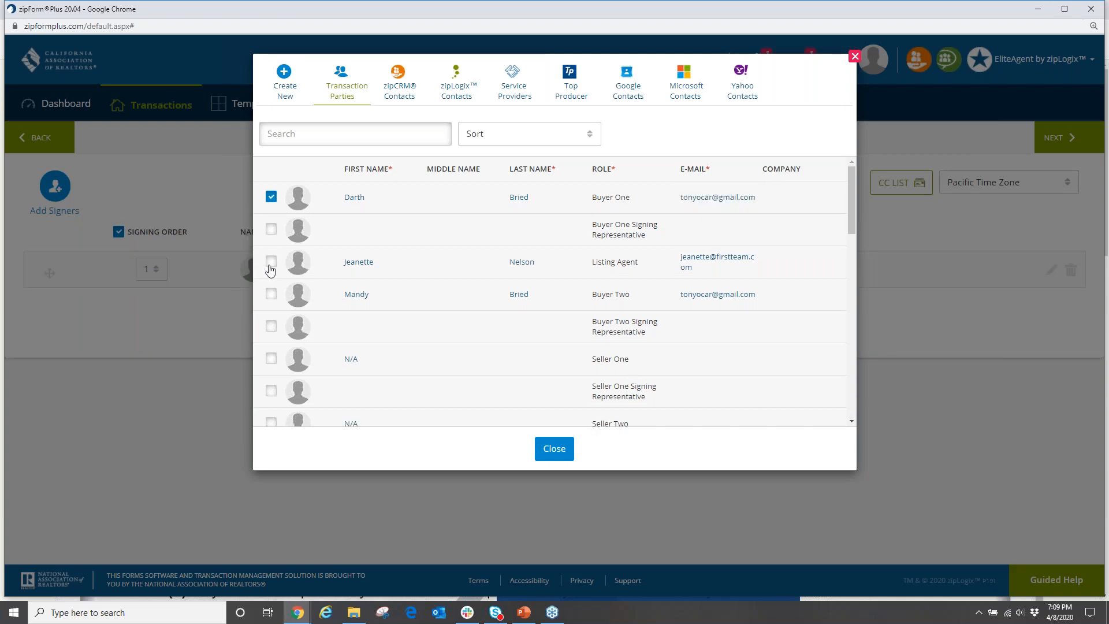
pyautogui.click(272, 296)
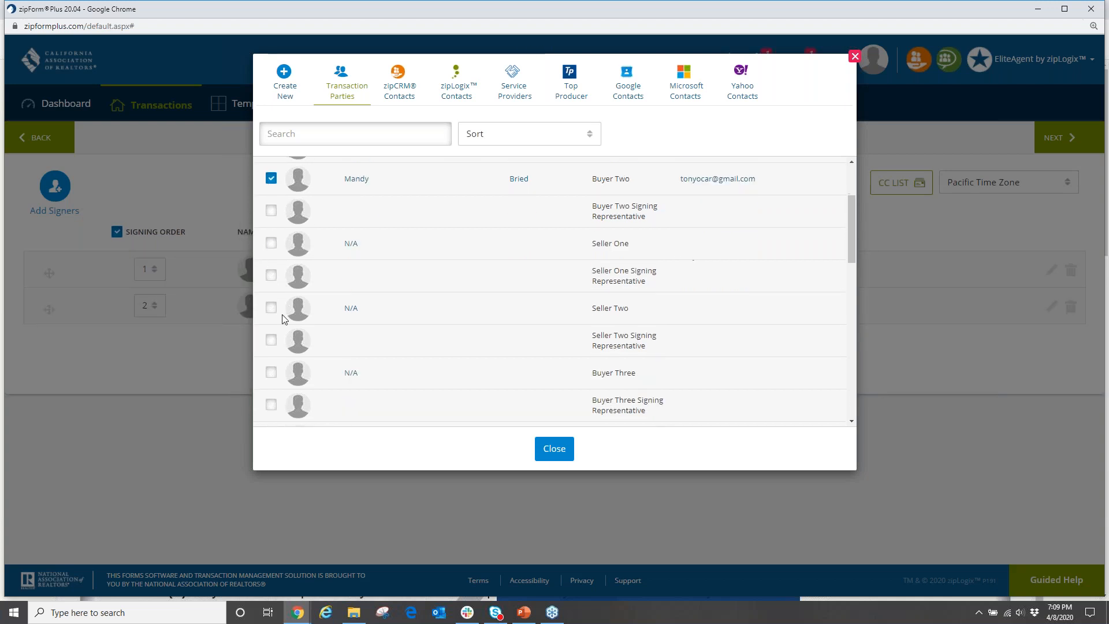
pyautogui.scroll(-6, 293, 297)
pyautogui.click(271, 303)
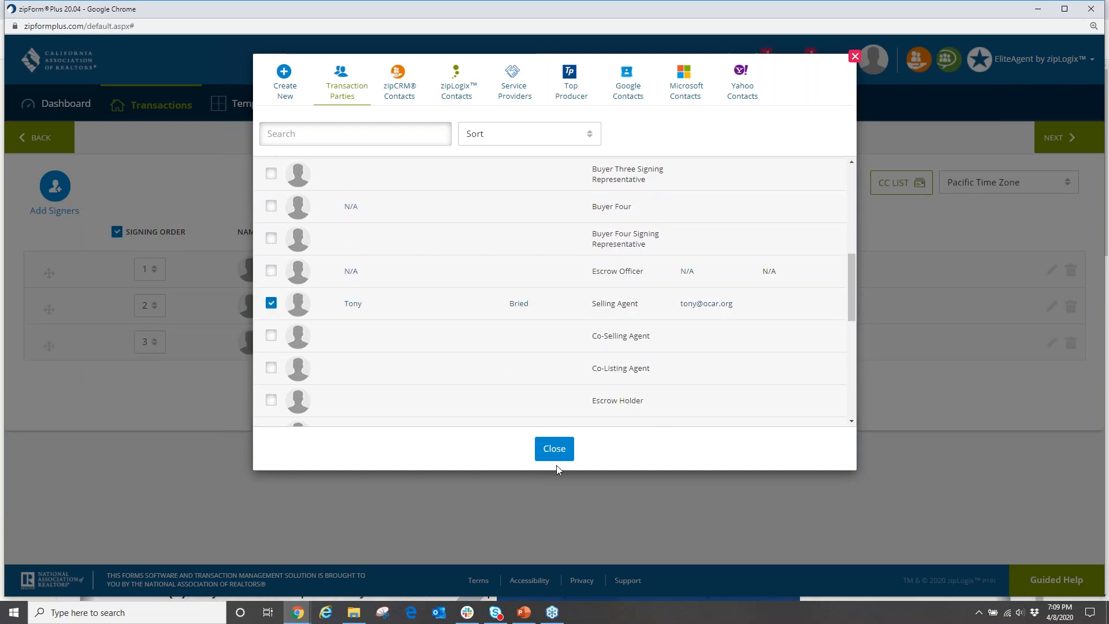
pyautogui.click(558, 450)
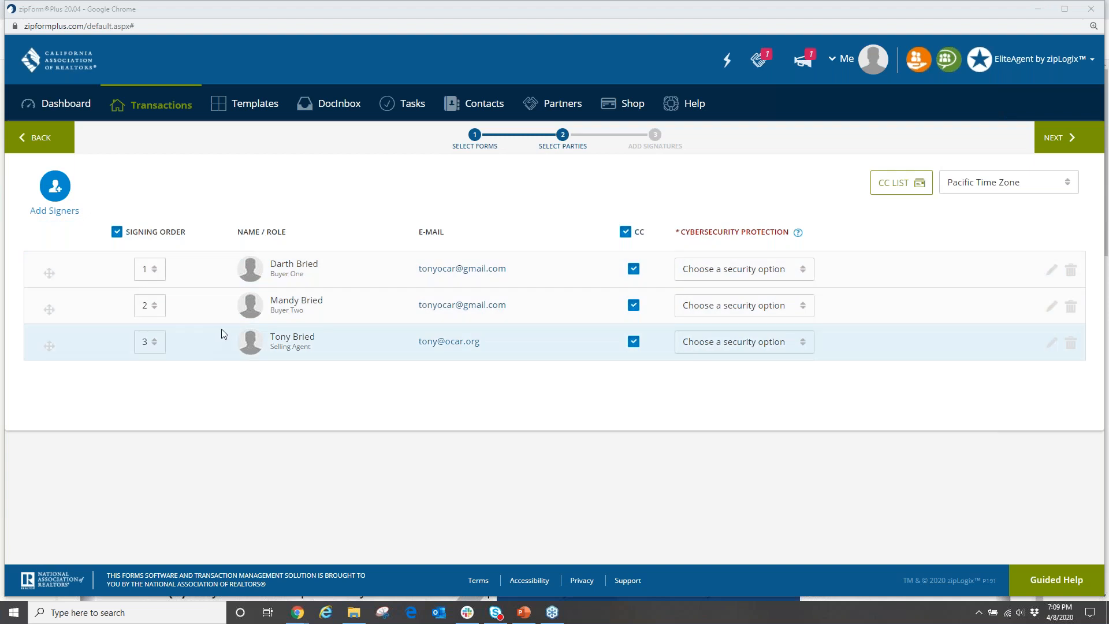
# Reorder the signer rows so Buyer One signs first, Buyer Two second, Selling Agent third.
pyautogui.moveTo(50, 310); pyautogui.dragTo(58, 272)
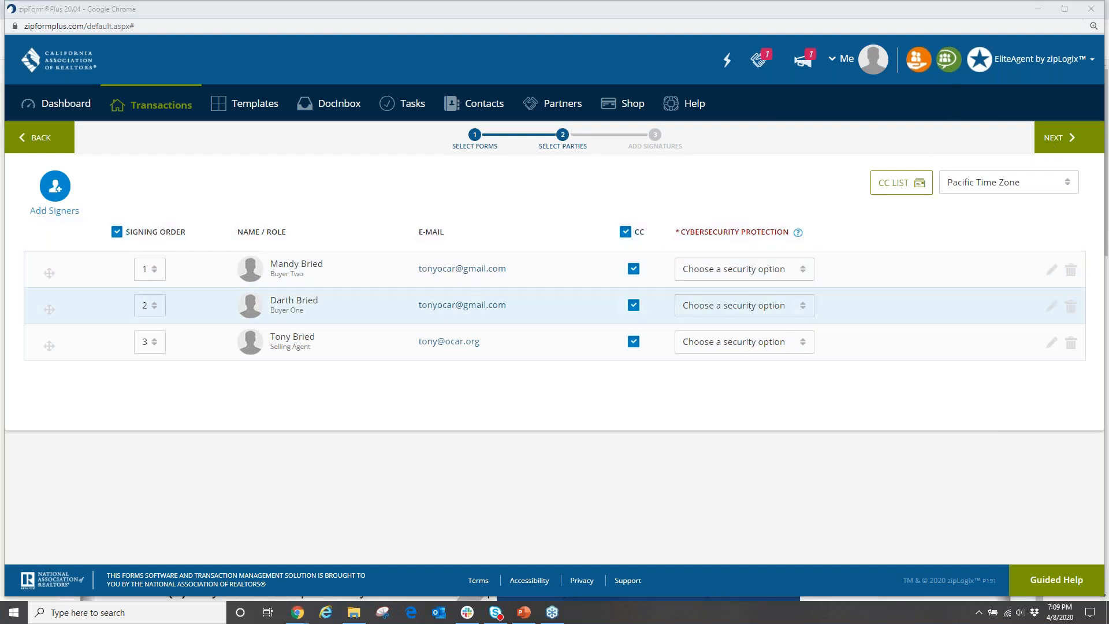
pyautogui.moveTo(50, 309); pyautogui.dragTo(50, 267)
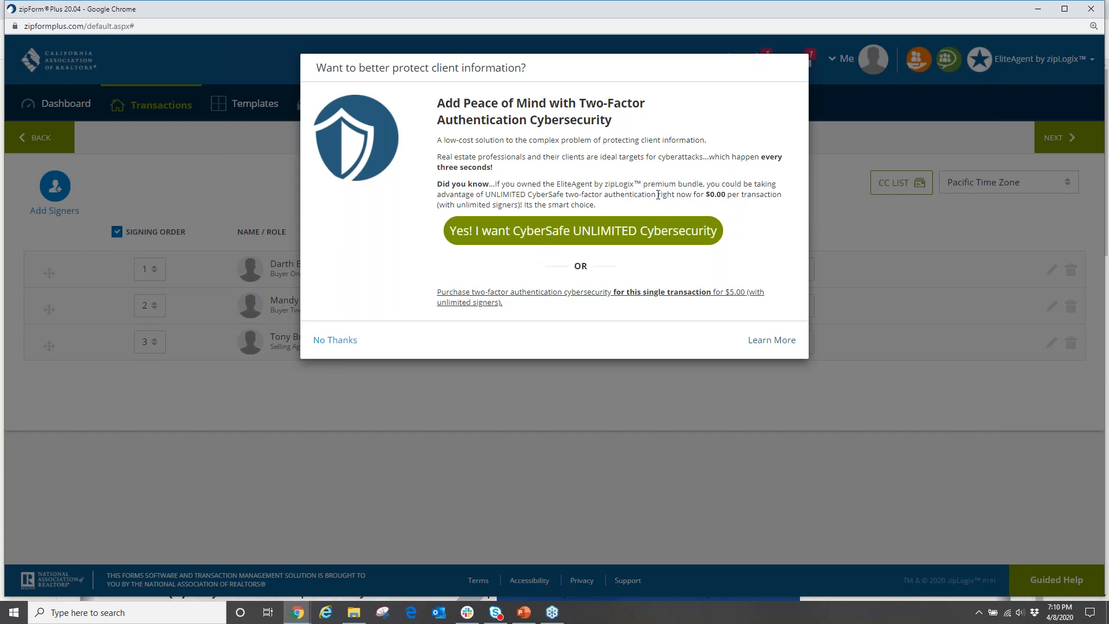
# Decline the $0.00-per-transaction cybersecurity offer to reach Buyer One's Add Signatures page.
pyautogui.moveTo(661, 195); pyautogui.dragTo(556, 296)
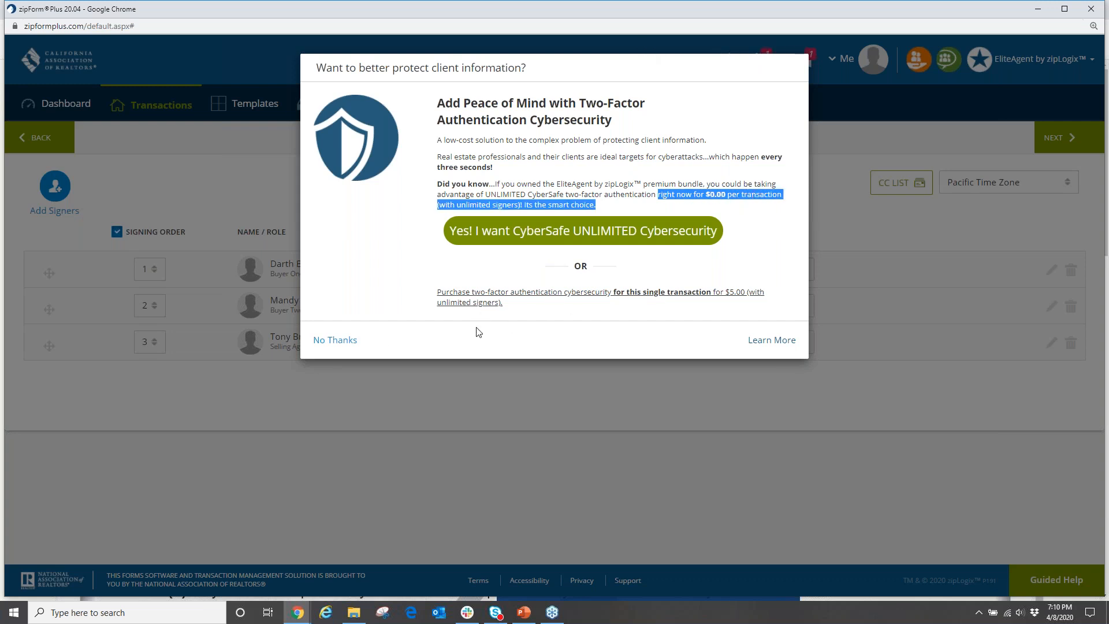
pyautogui.click(342, 341)
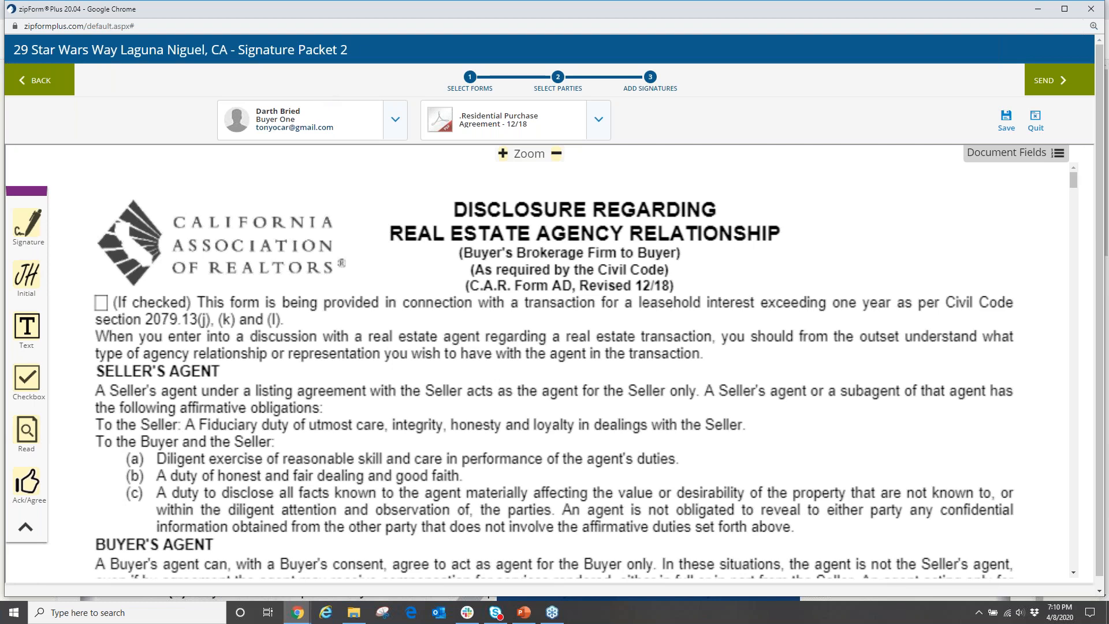
# Check both buyers' and the selling agent's fields on the agency disclosure and Possible Representation pages.
pyautogui.click(1100, 40)
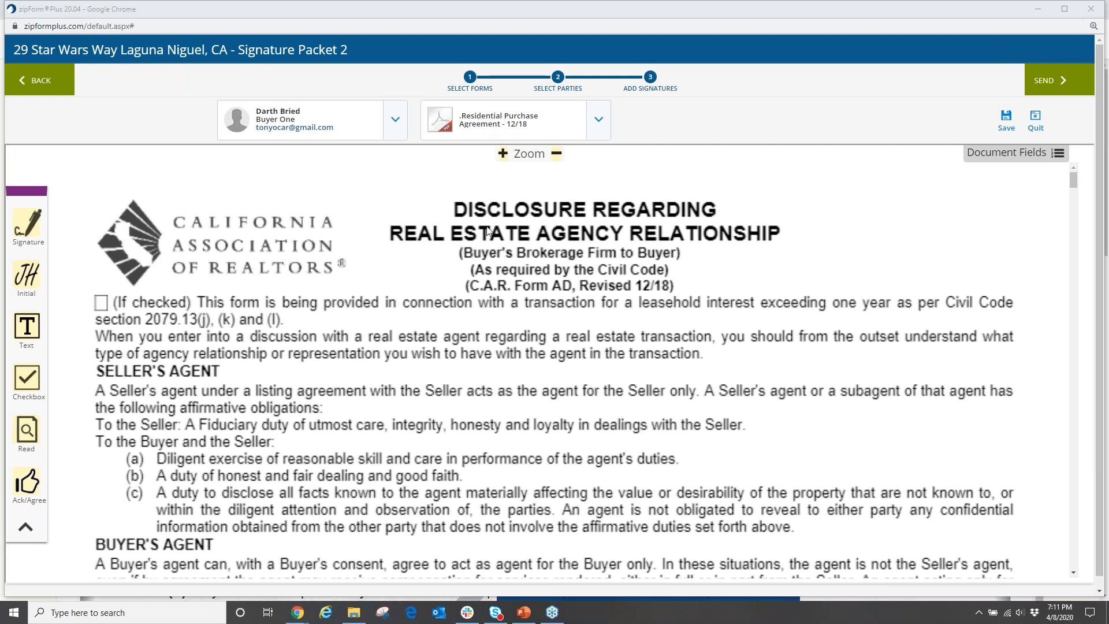
pyautogui.scroll(-10, 420, 263)
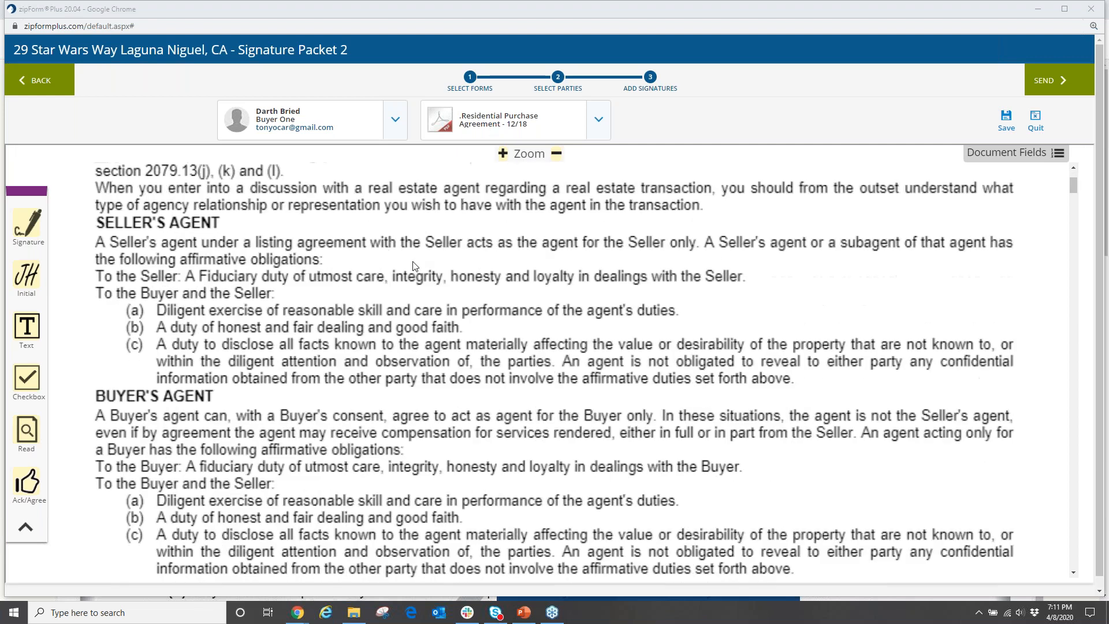
pyautogui.scroll(-10, 410, 262)
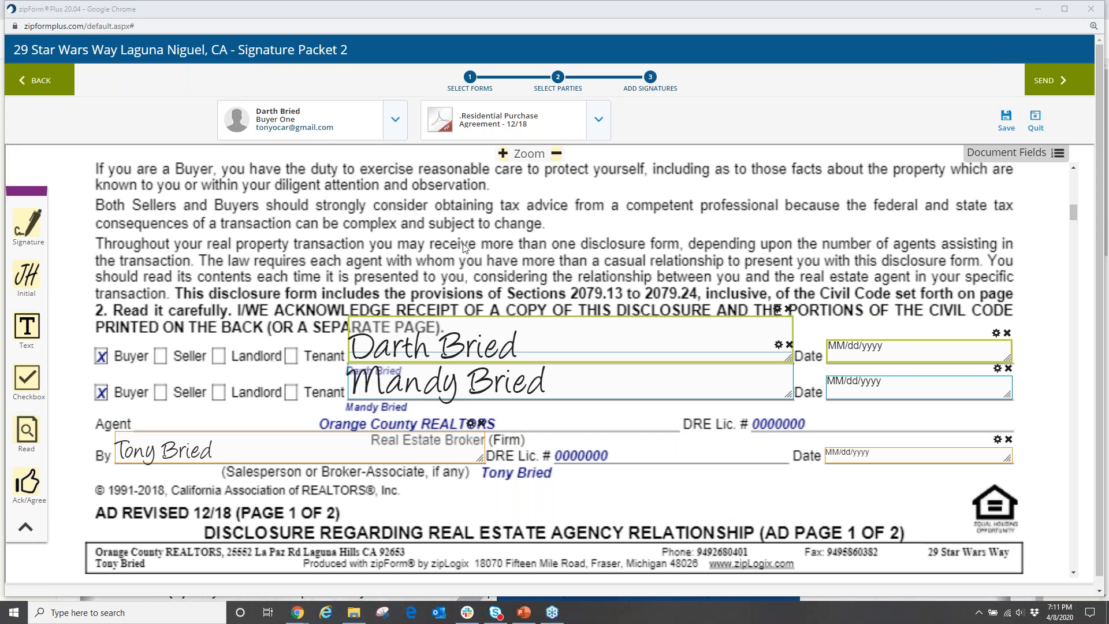
pyautogui.scroll(-10, 528, 295)
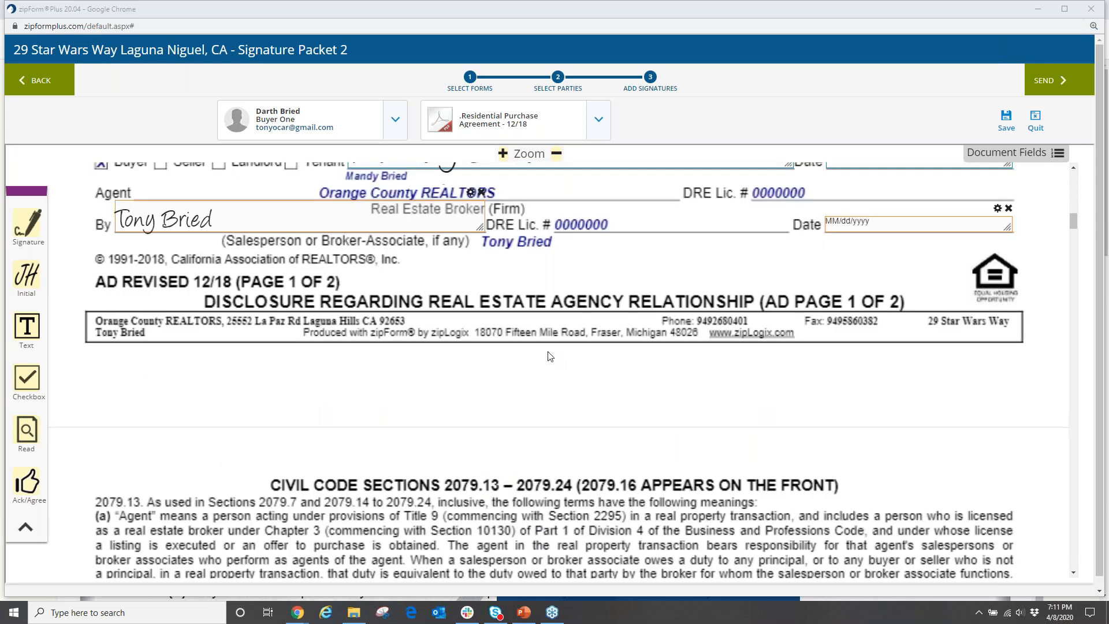
pyautogui.scroll(-15, 543, 354)
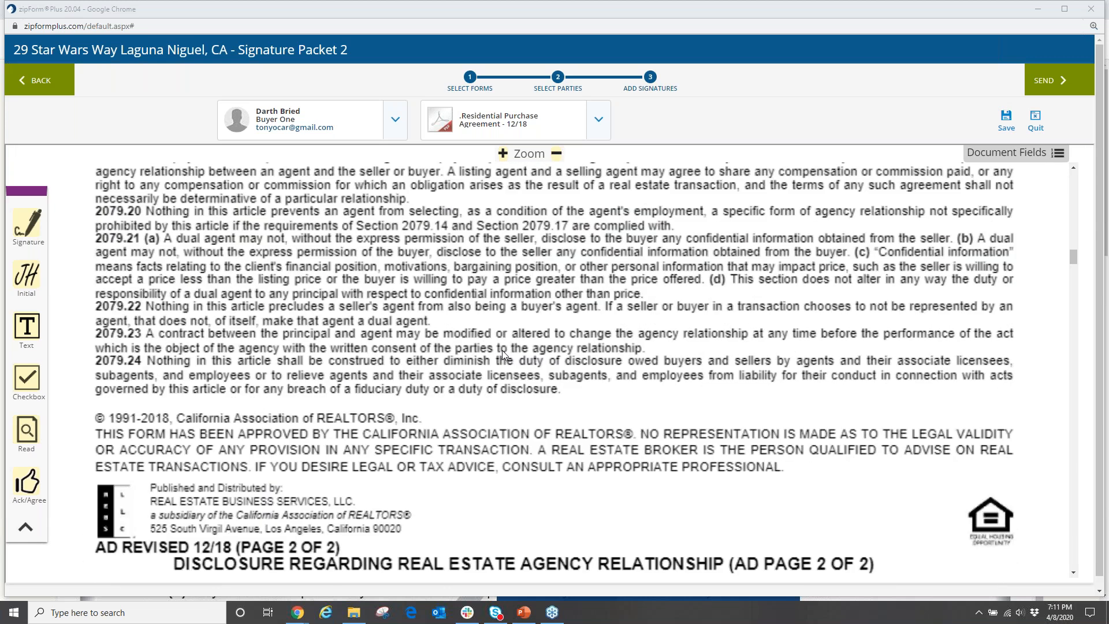
pyautogui.scroll(-14, 494, 357)
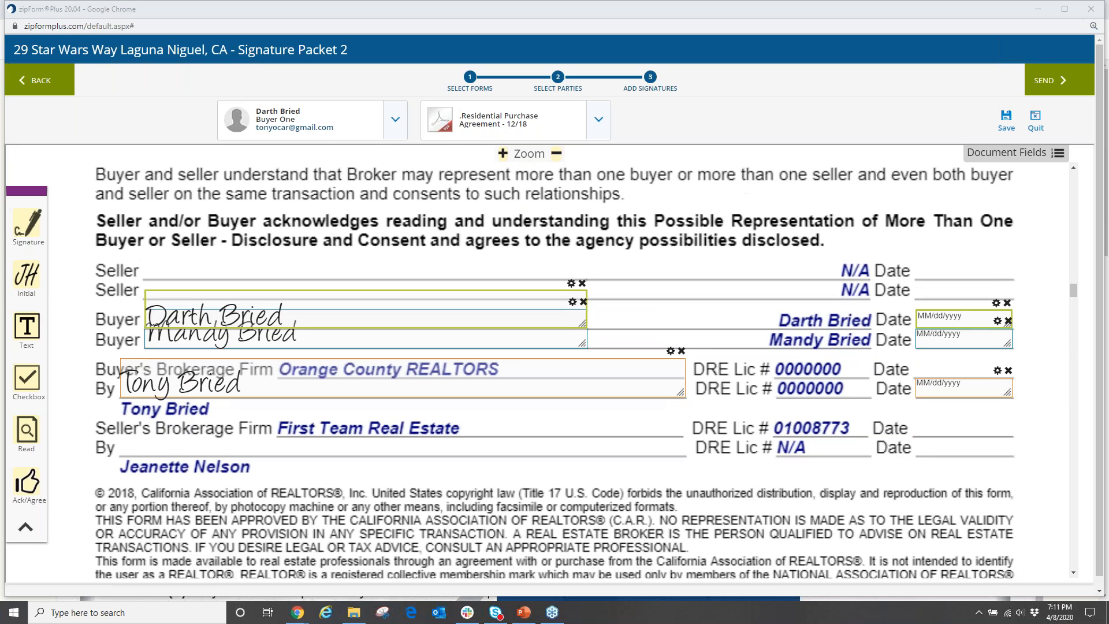
pyautogui.scroll(3, 501, 355)
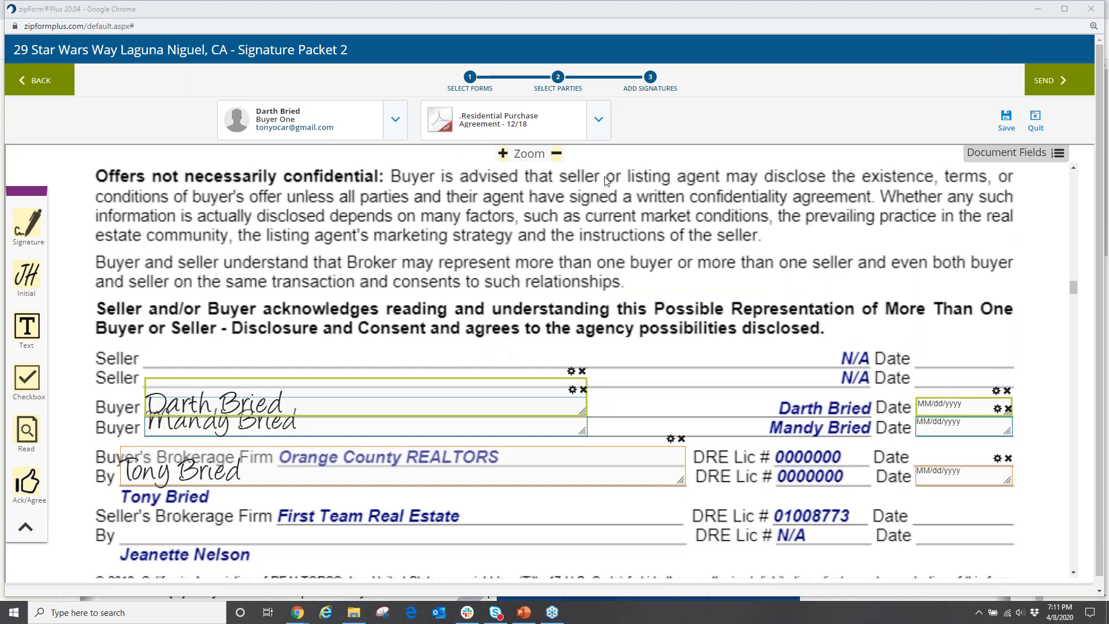
pyautogui.click(599, 124)
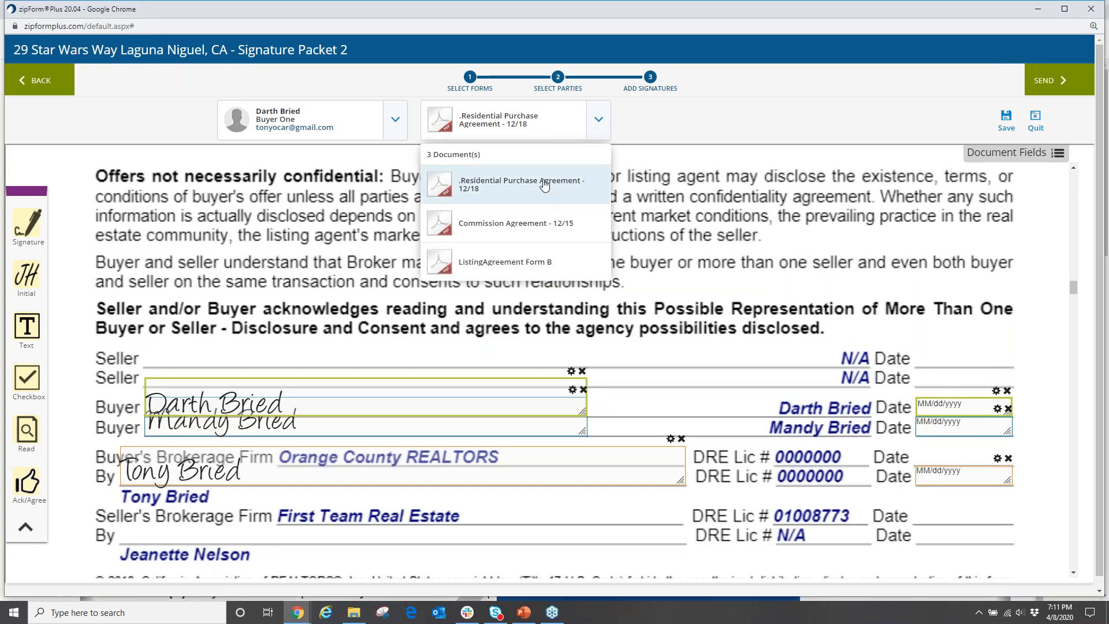
# Switch the packet to ListingAgreement Form B and bring its bottom signature section into view.
pyautogui.click(510, 266)
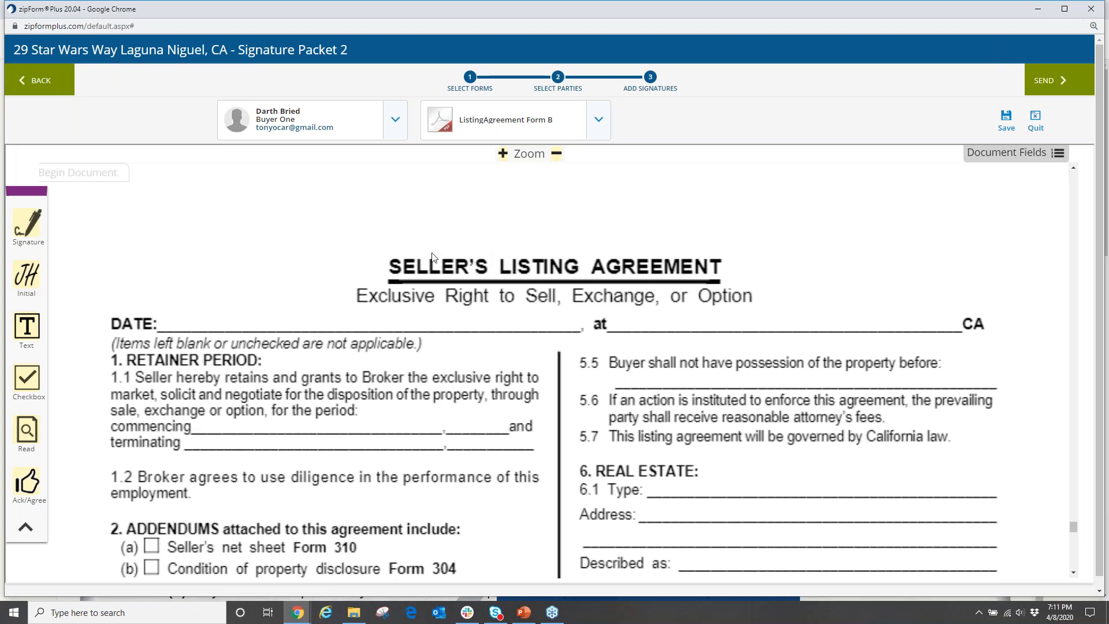
pyautogui.scroll(-20, 430, 263)
pyautogui.scroll(-9, 434, 289)
pyautogui.scroll(3, 439, 305)
pyautogui.scroll(1, 439, 306)
pyautogui.scroll(-4, 397, 344)
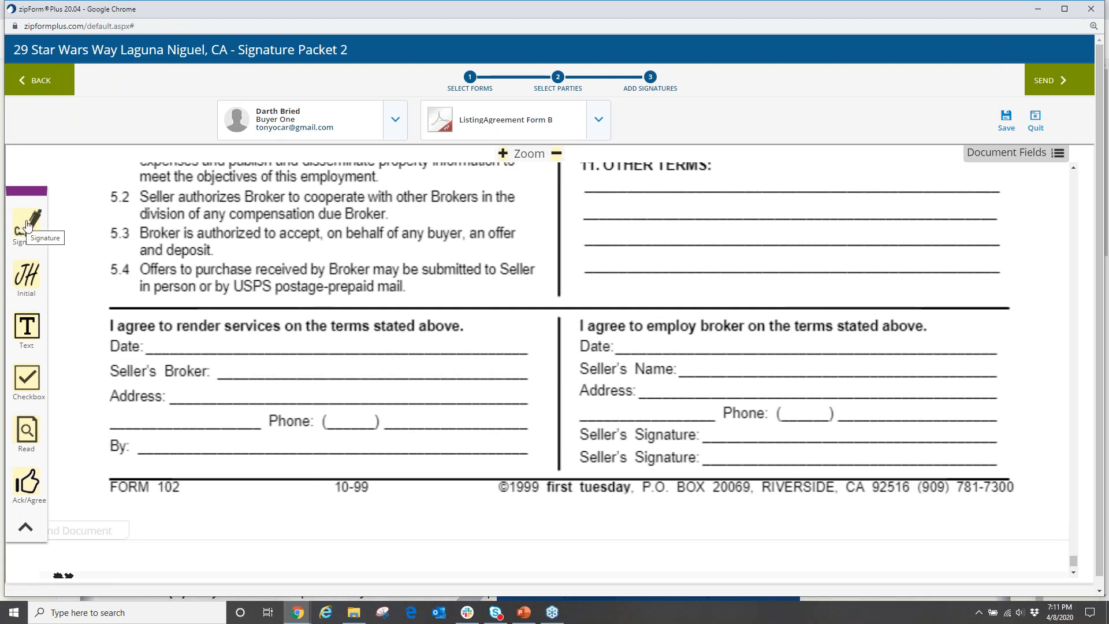
# Place Buyer One's signature on Seller's Broker and Buyer Two's on Seller's Name in Form B.
pyautogui.moveTo(26, 224)
pyautogui.mouseDown()
pyautogui.moveTo(109, 231)
pyautogui.moveTo(220, 370)
pyautogui.mouseUp()
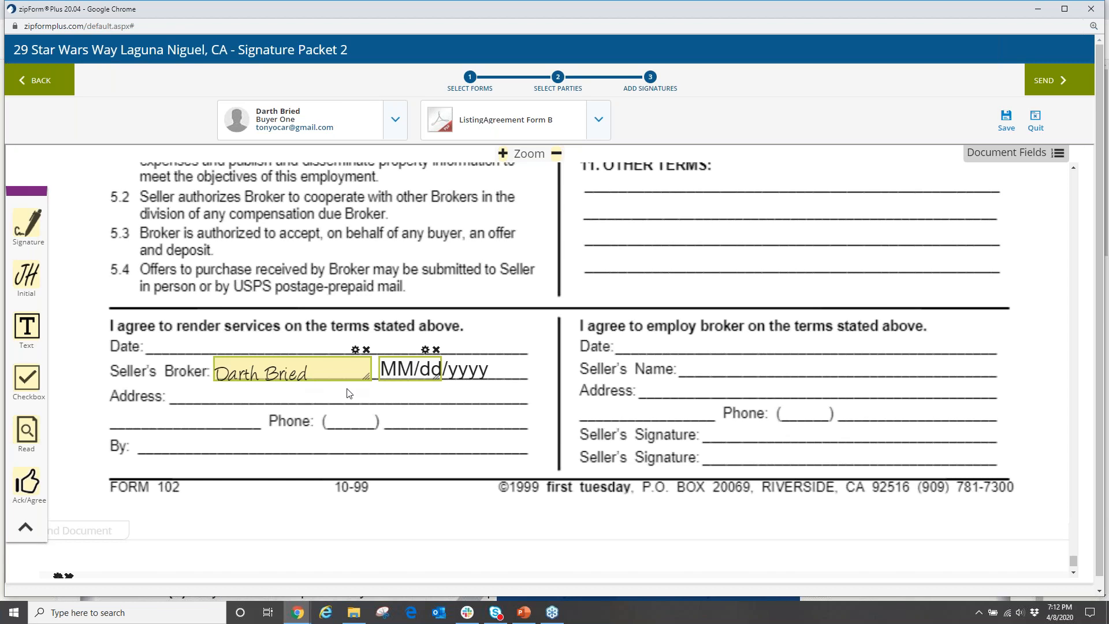
pyautogui.click(397, 123)
pyautogui.click(305, 223)
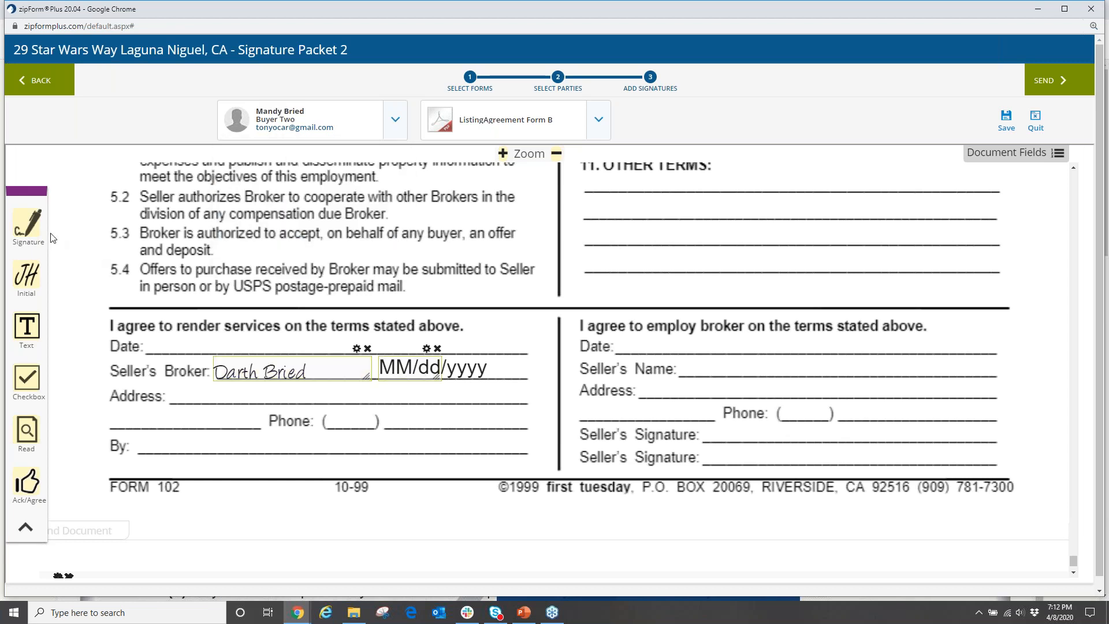
pyautogui.moveTo(25, 226)
pyautogui.mouseDown()
pyautogui.moveTo(746, 347)
pyautogui.moveTo(716, 364)
pyautogui.mouseUp()
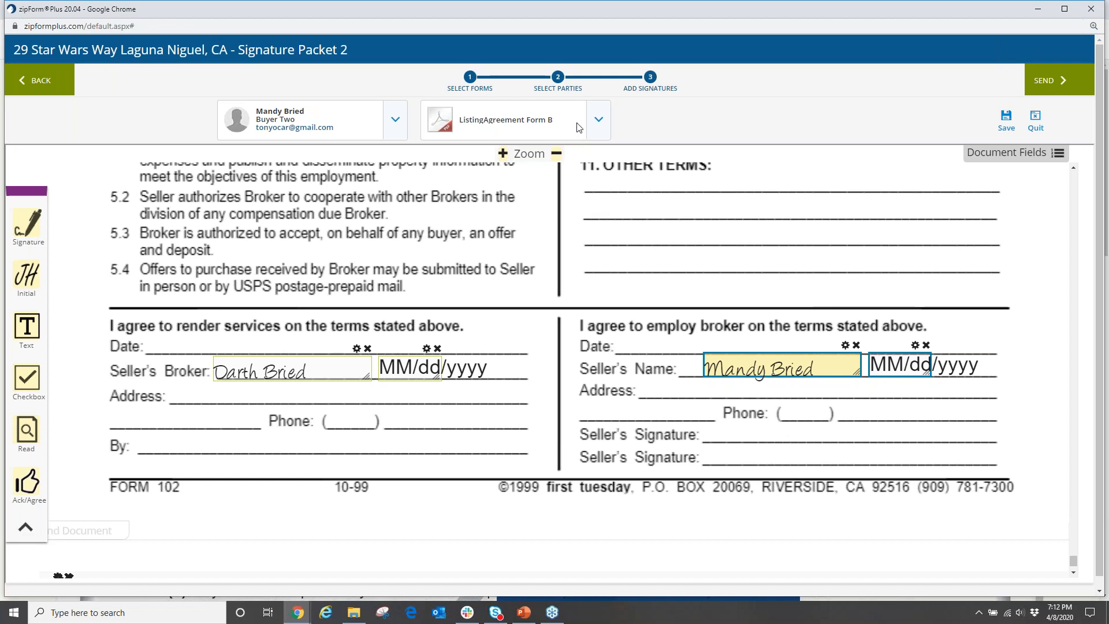
pyautogui.click(392, 122)
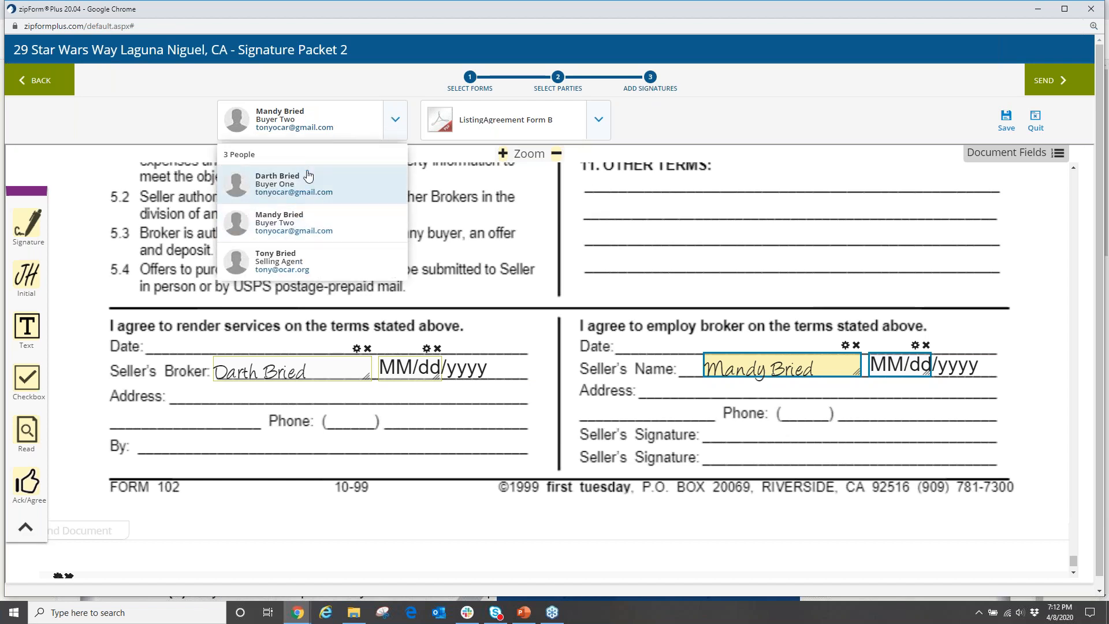
pyautogui.click(597, 123)
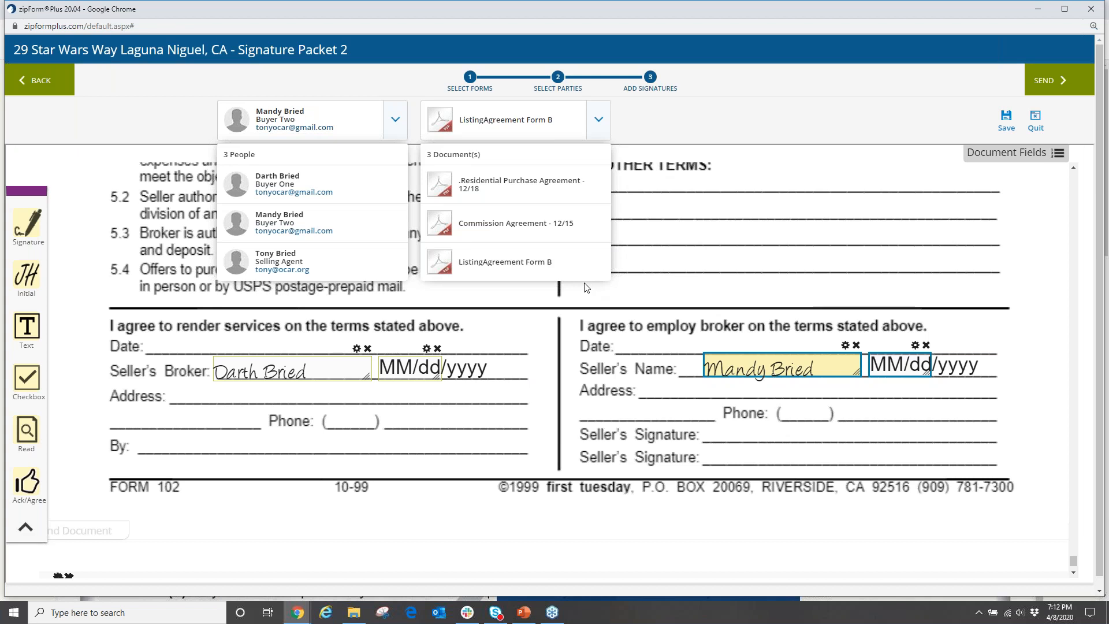
# Quit the signature packet editor, confirming Yes, and return to the Transactions list.
pyautogui.click(1035, 120)
pyautogui.click(785, 272)
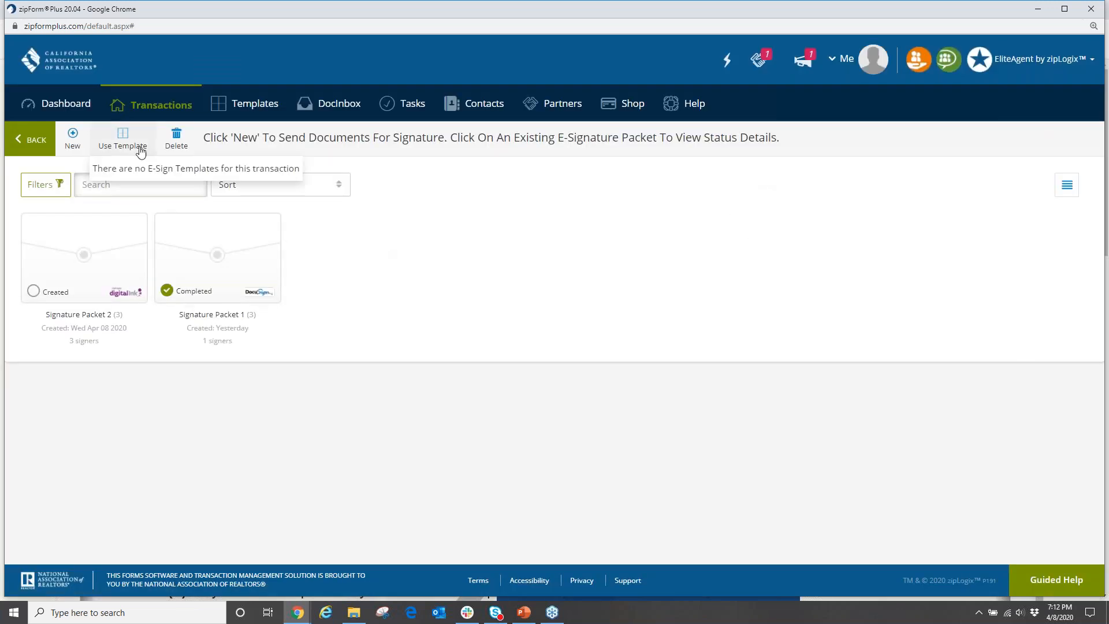
pyautogui.click(176, 116)
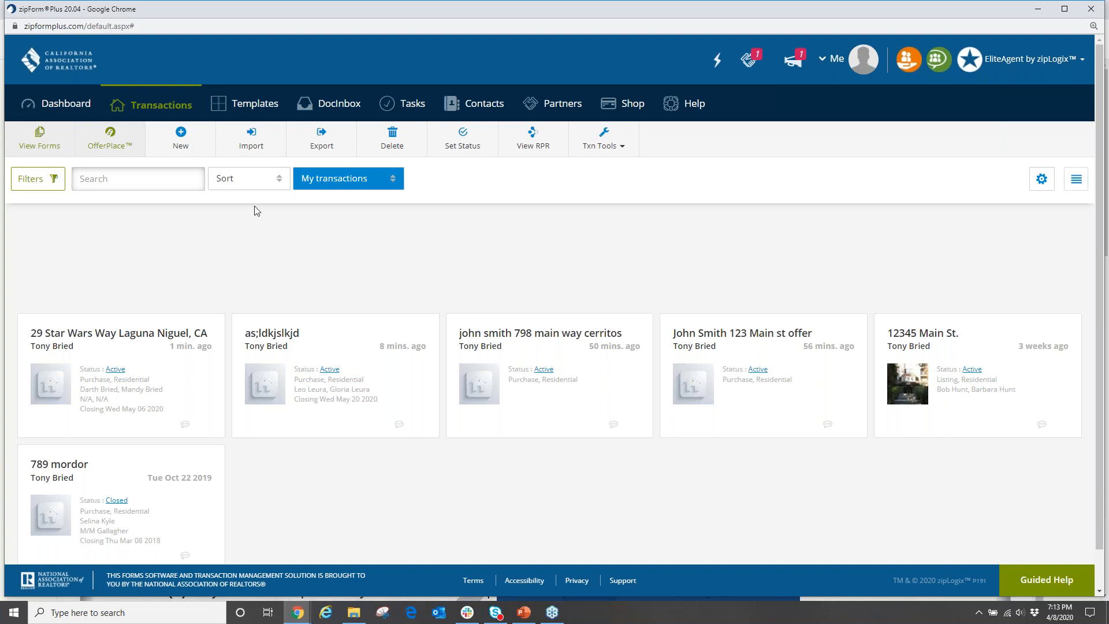
# Review Signature Packet 1's four PDFs in the 29 Star Wars Way transaction, then switch to PowerPoint.
pyautogui.click(119, 359)
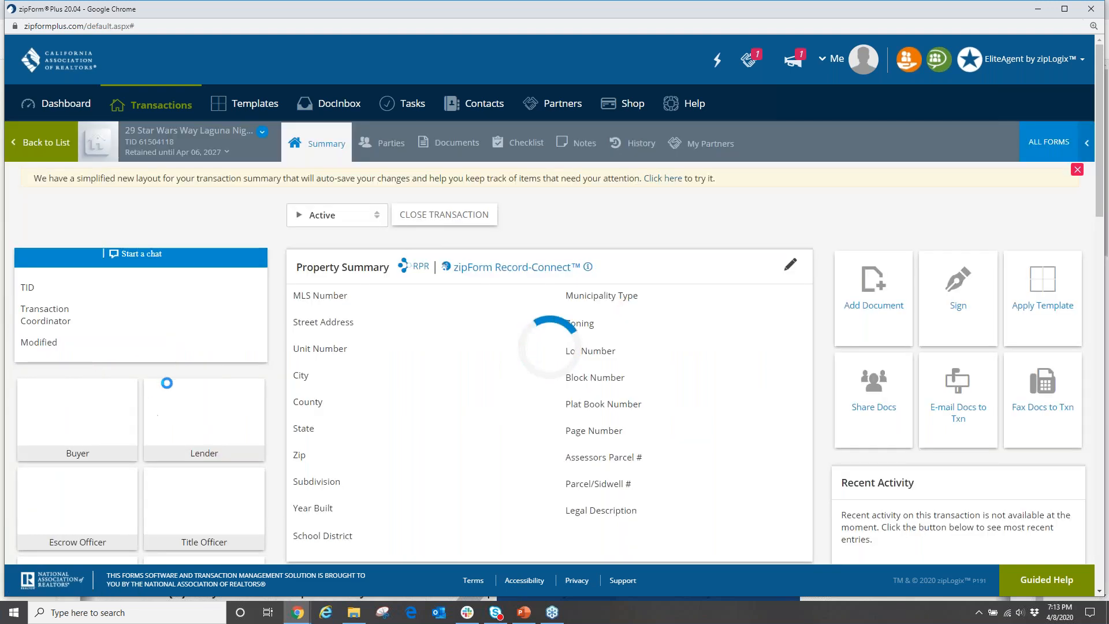
pyautogui.click(453, 143)
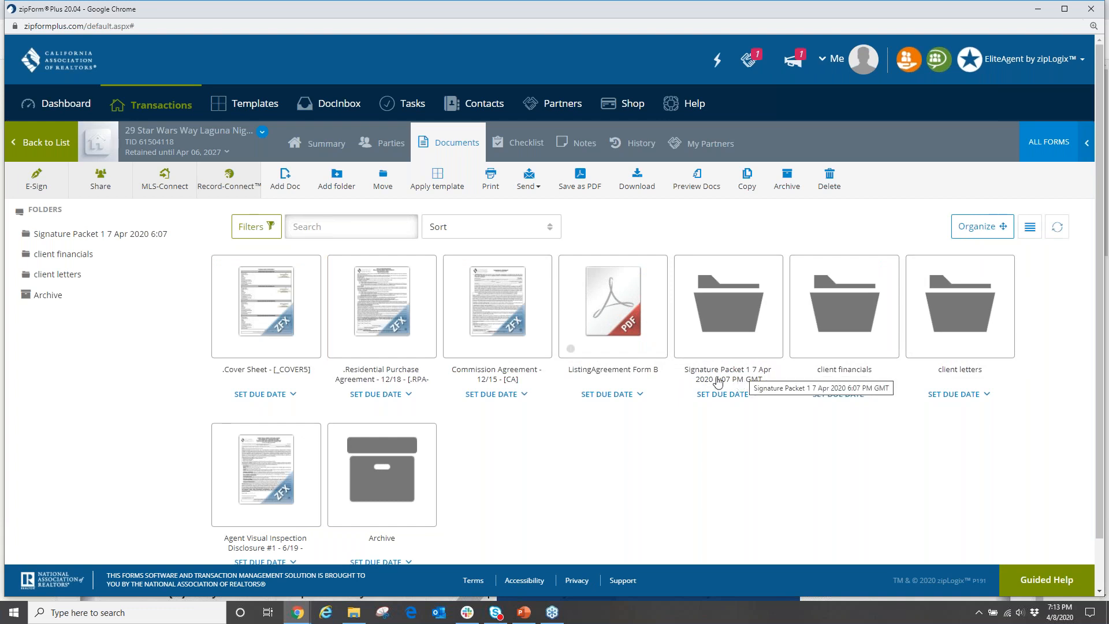
pyautogui.doubleClick(731, 322)
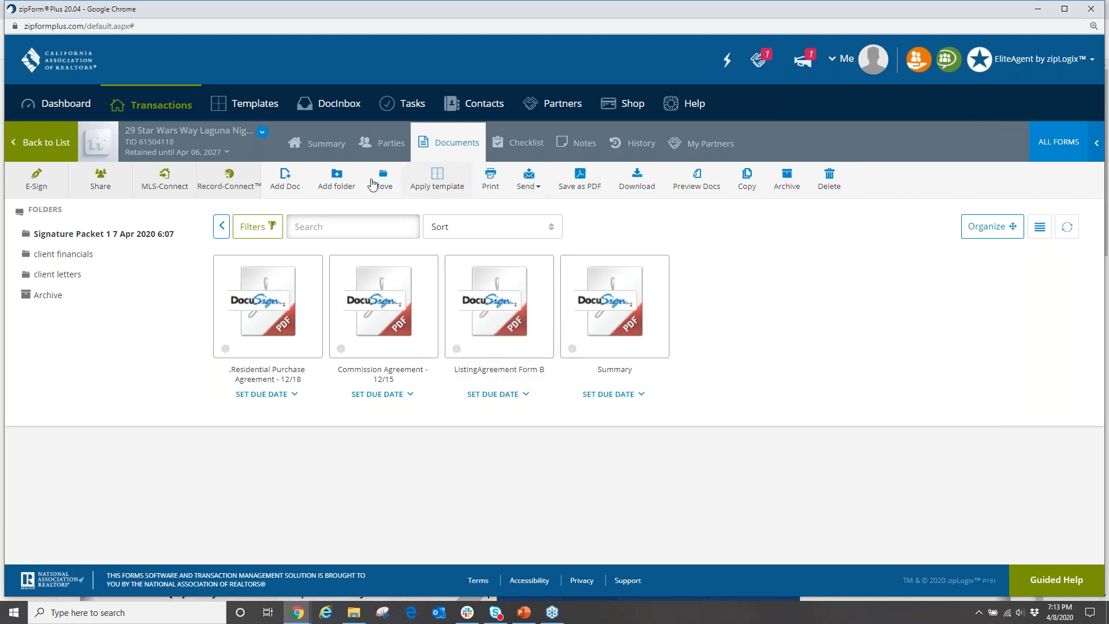
pyautogui.click(161, 105)
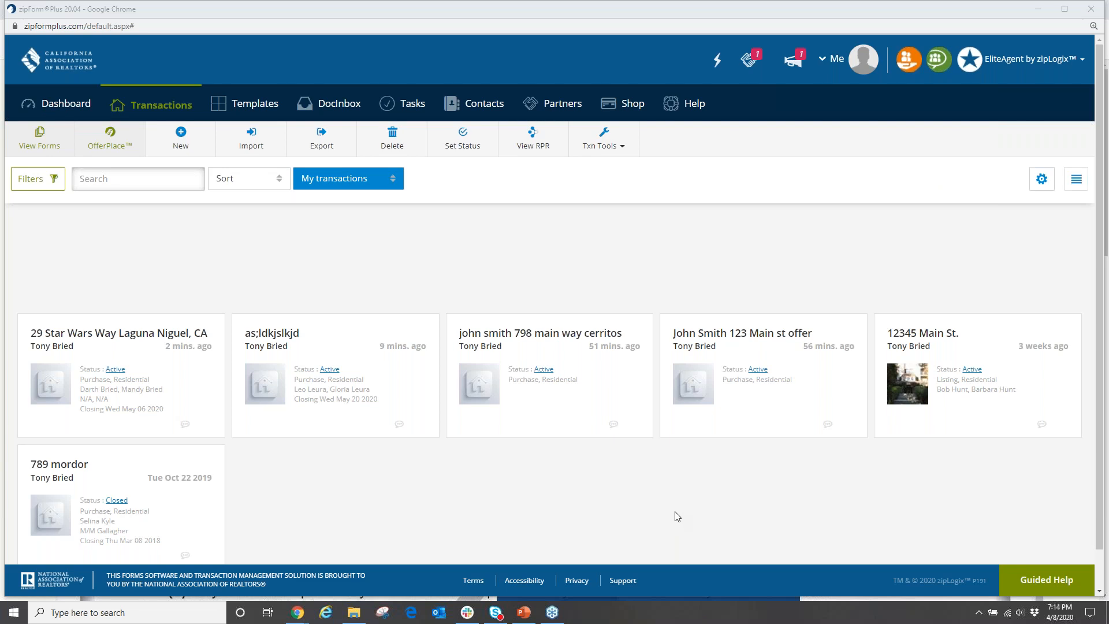
pyautogui.click(524, 613)
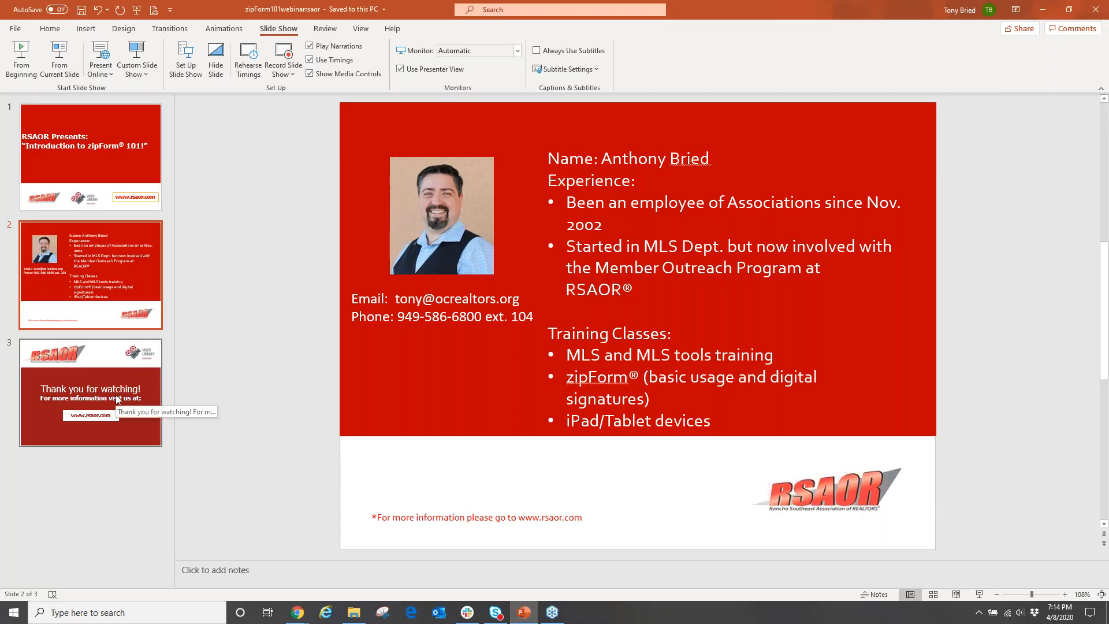